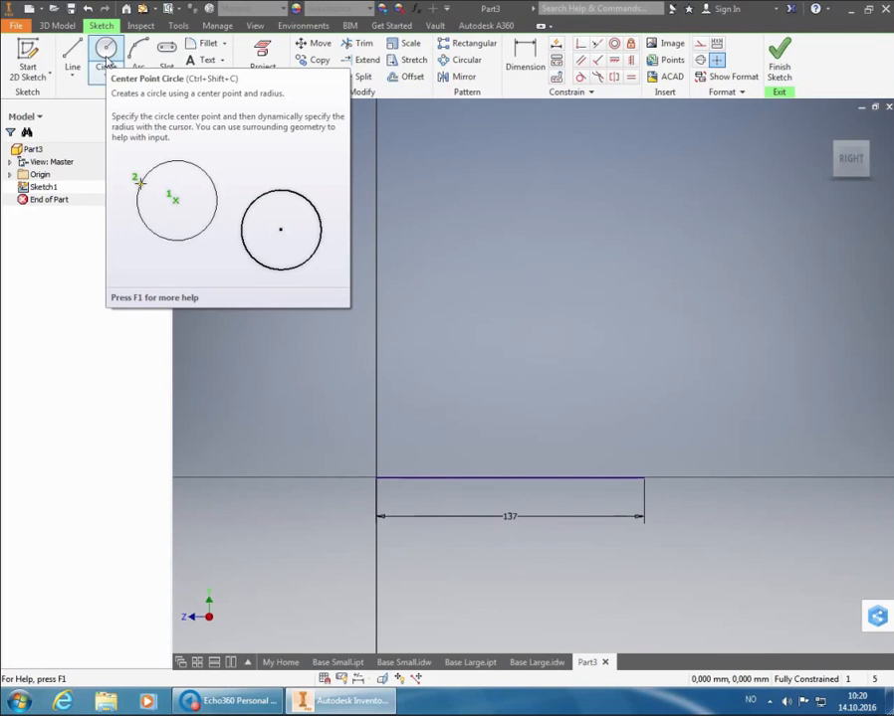
Draw a circle 60 mm in diameter with its centre above the 137 mm base line near the vertical axis
{"action": "left_click", "coordinate": [107, 58]}
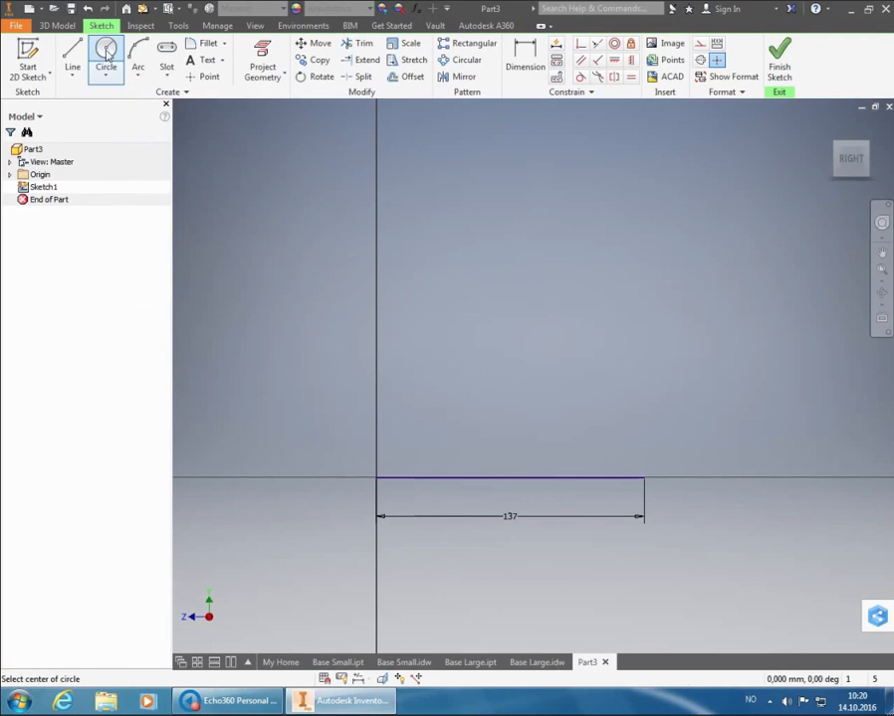
{"action": "left_click", "coordinate": [434, 422]}
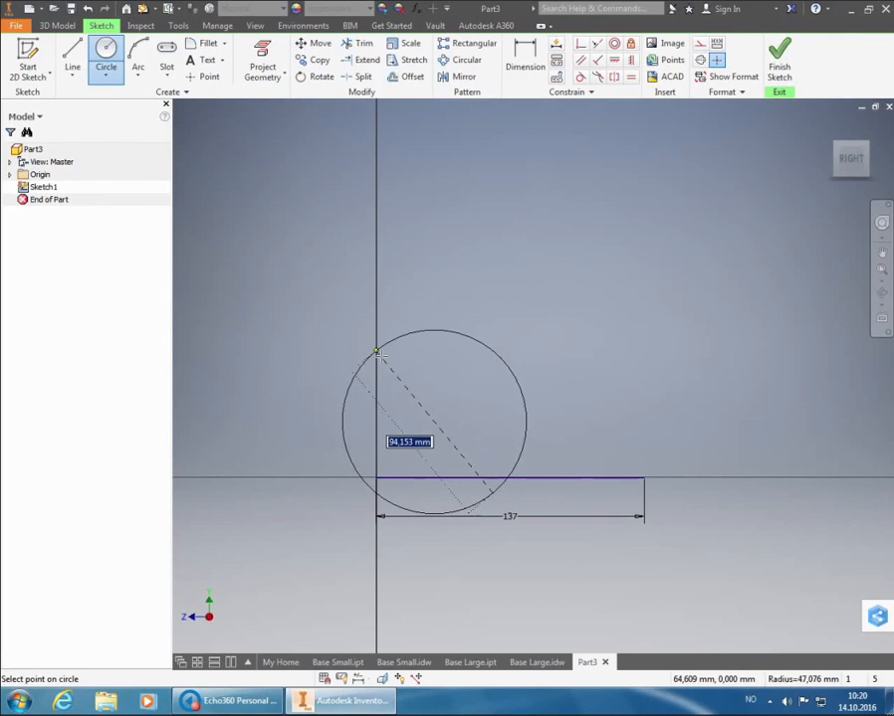
{"action": "type", "text": "30*2"}
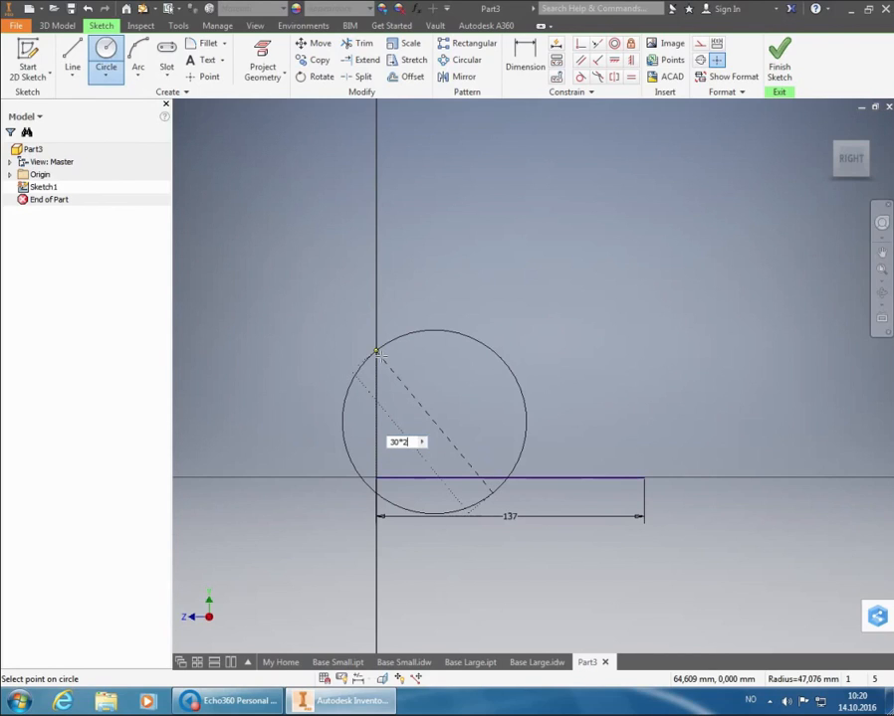
{"action": "key", "text": "Return"}
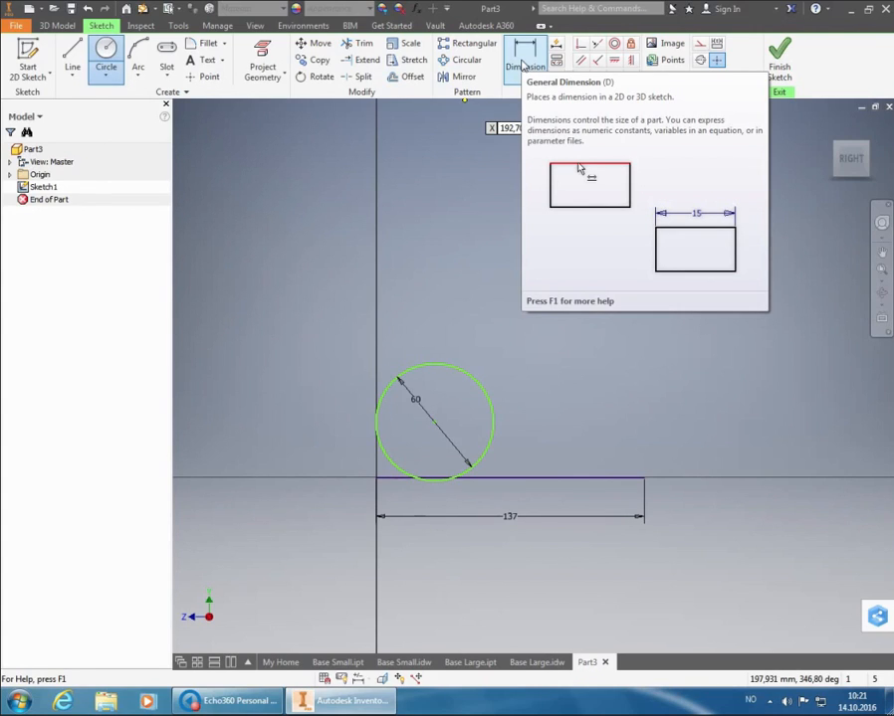
Dimension the circle centre's horizontal distance from the base line's start at the origin as half the circle's diameter, d1/2
{"action": "left_click", "coordinate": [522, 65]}
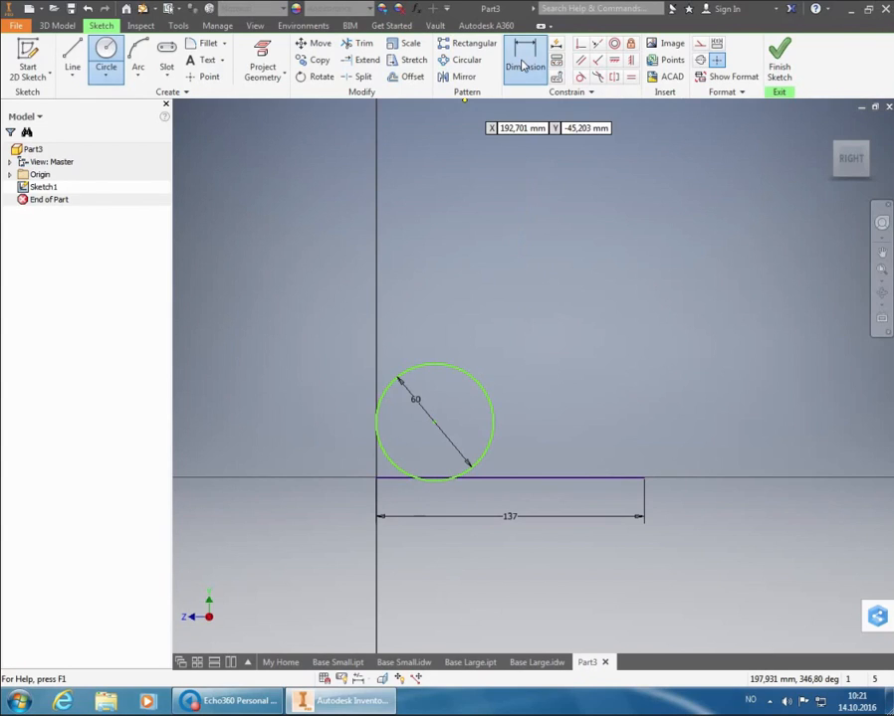
{"action": "left_click", "coordinate": [523, 66]}
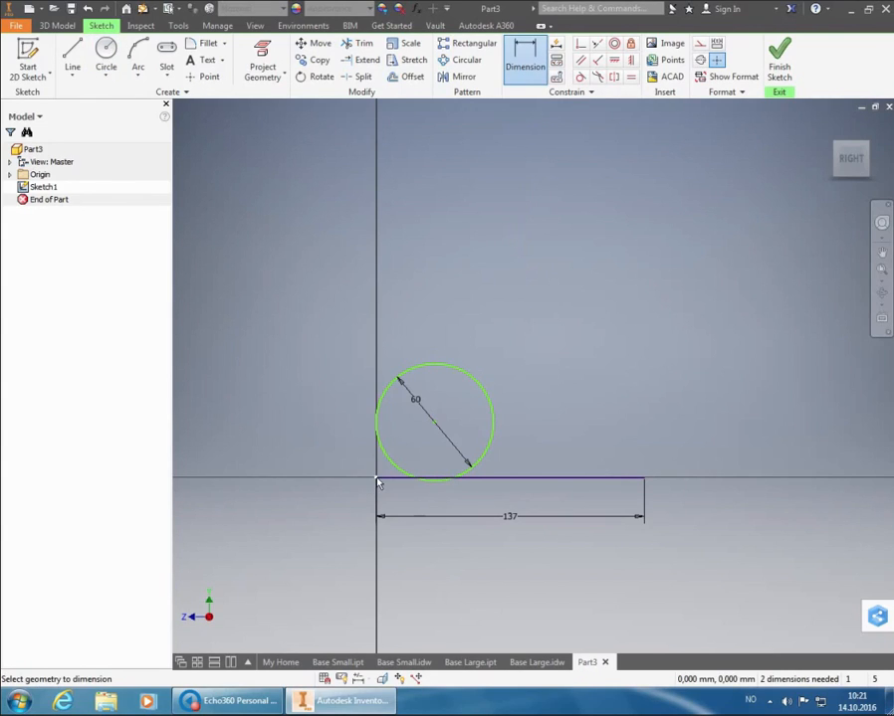
{"action": "left_click", "coordinate": [434, 424]}
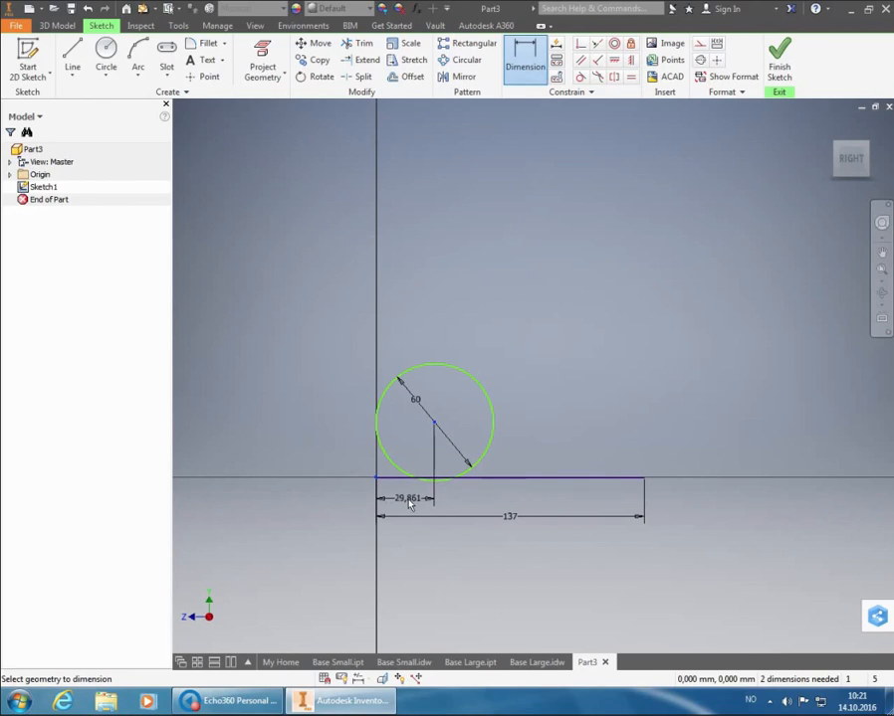
{"action": "left_click", "coordinate": [408, 504]}
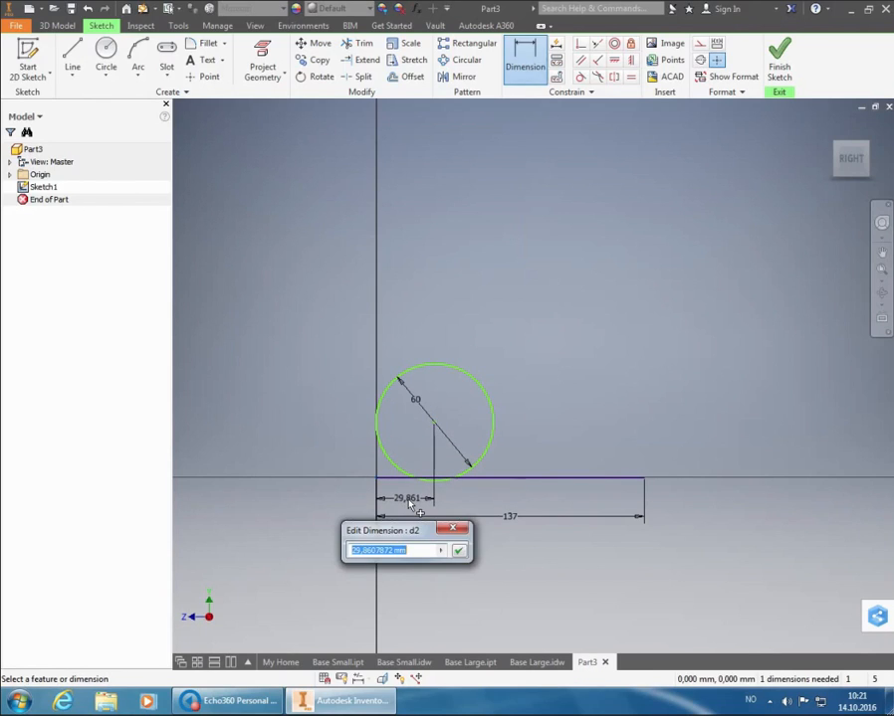
{"action": "left_click", "coordinate": [416, 401]}
{"action": "type", "text": "/2"}
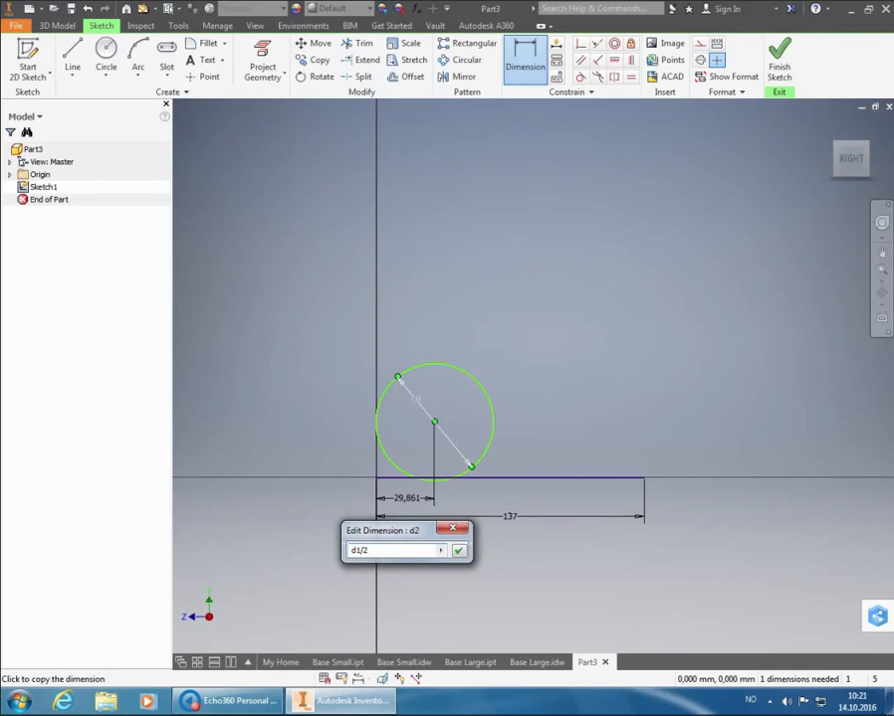
{"action": "key", "text": "Return"}
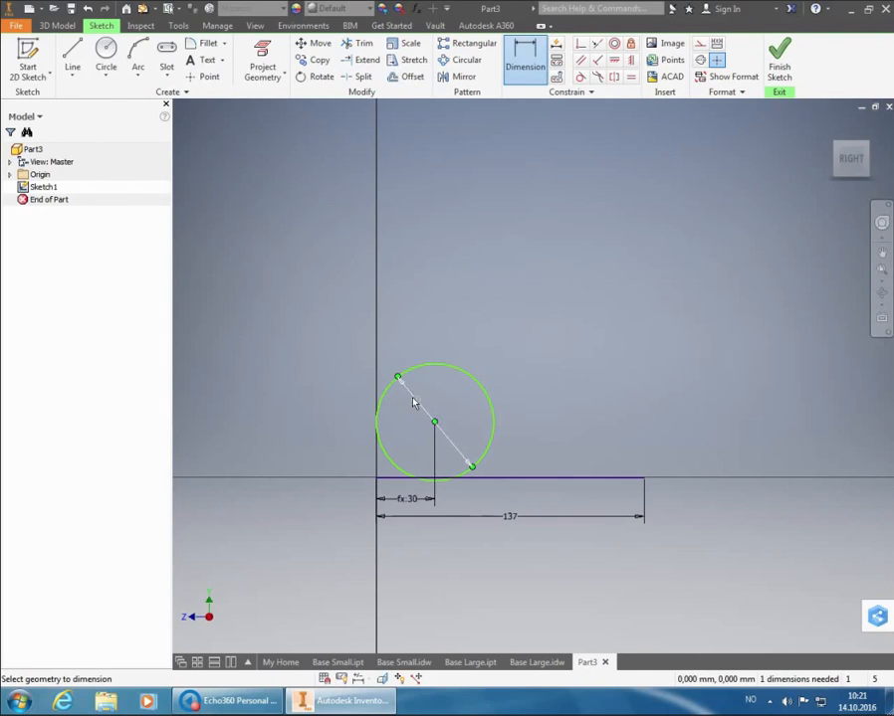
Dimension the circle centre's height above the base line as 27.7 mm
{"action": "left_click", "coordinate": [413, 402]}
{"action": "left_click", "coordinate": [415, 398]}
{"action": "left_click", "coordinate": [433, 428]}
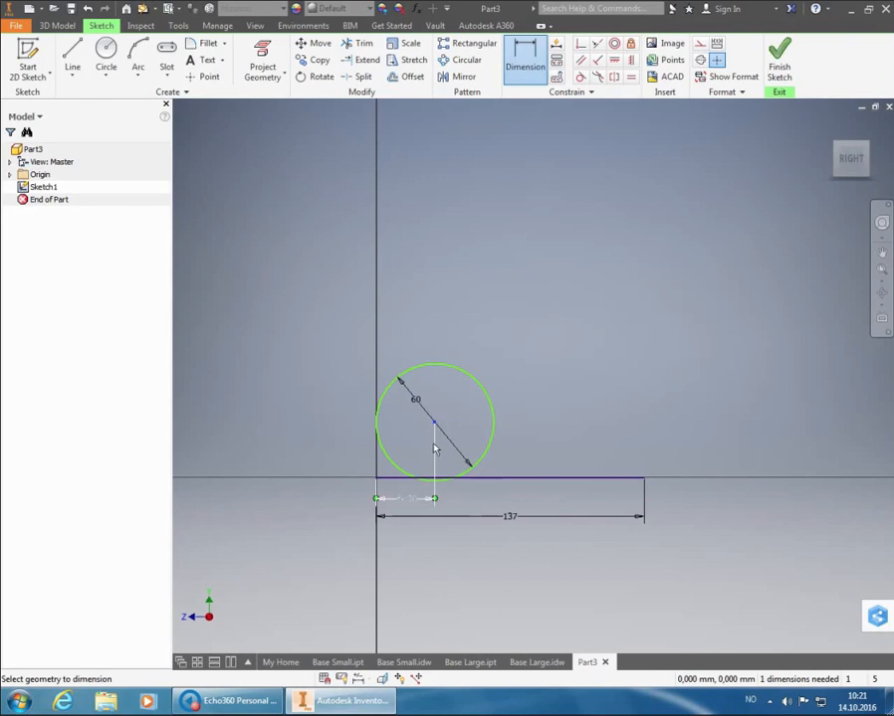
{"action": "left_click", "coordinate": [399, 482]}
{"action": "left_click", "coordinate": [318, 454]}
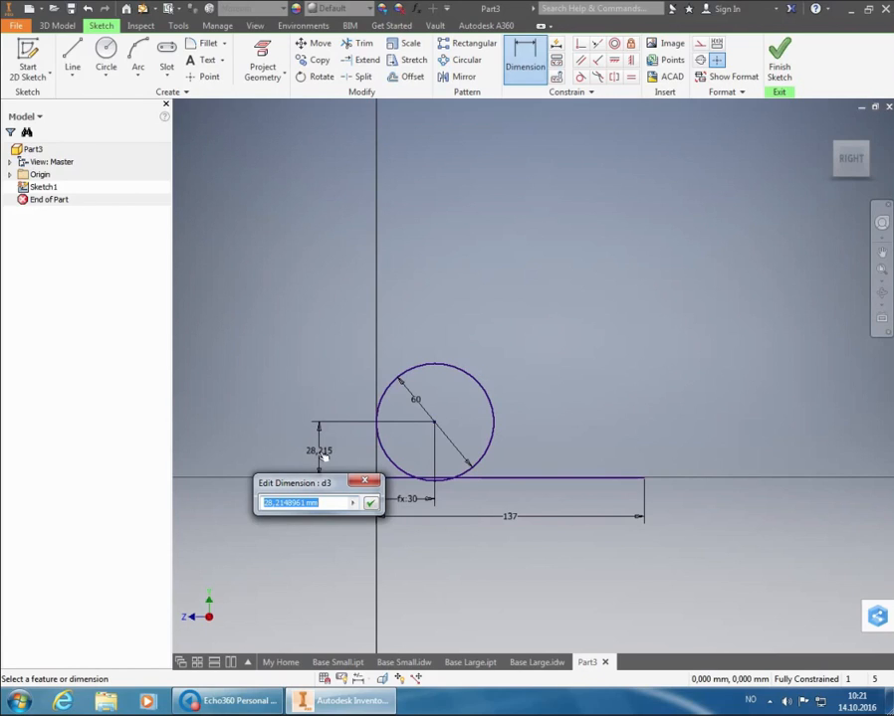
{"action": "type", "text": "27.7"}
{"action": "key", "text": "Return"}
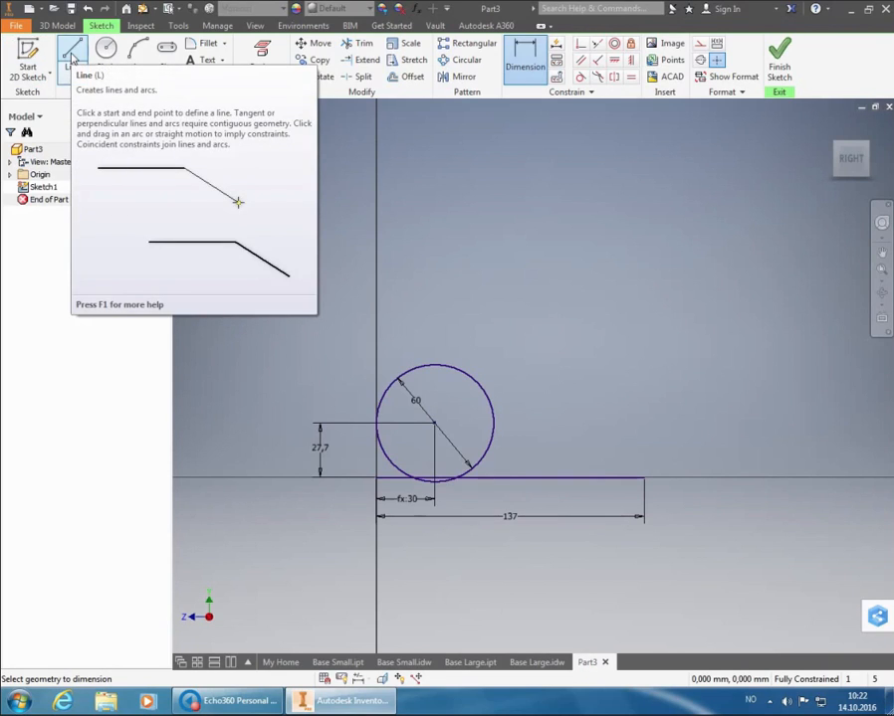
Draw a vertical line from the origin to its tangent point on the circle and a sloping tangent line from the base line's far end
{"action": "left_click", "coordinate": [72, 57]}
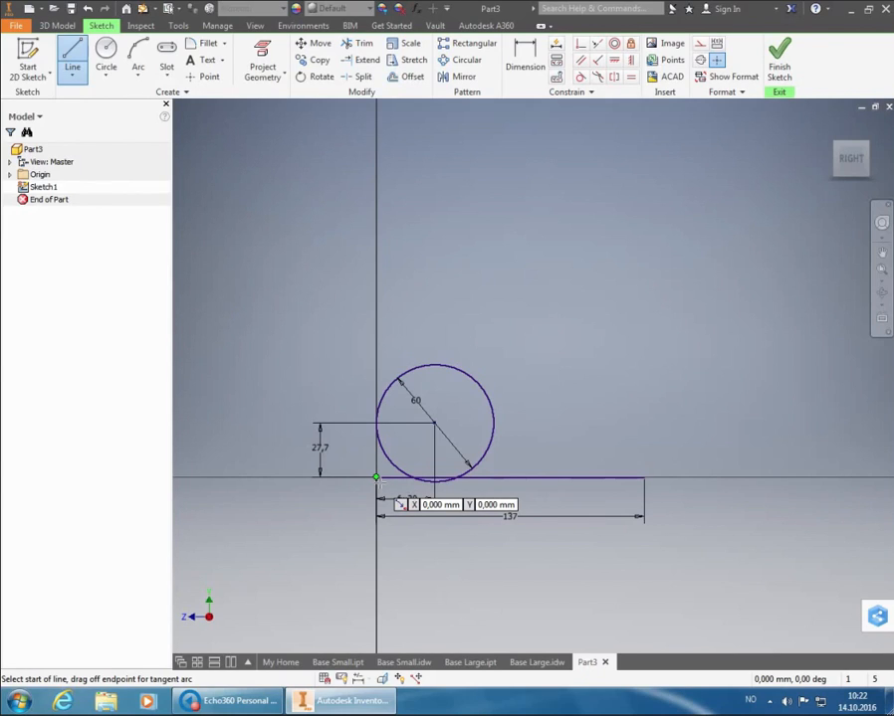
{"action": "left_click", "coordinate": [376, 478]}
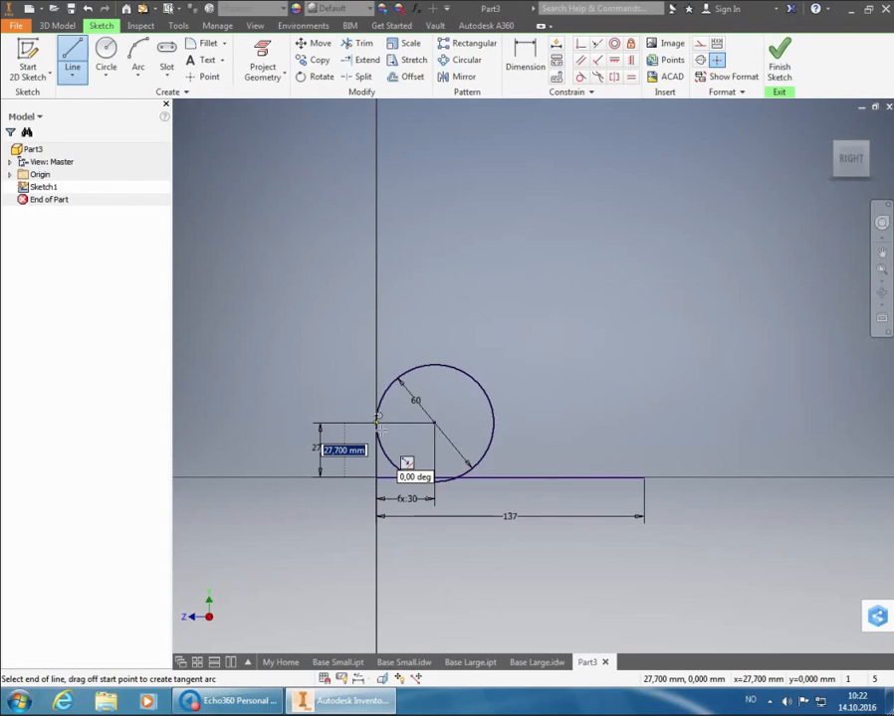
{"action": "key", "text": "Return"}
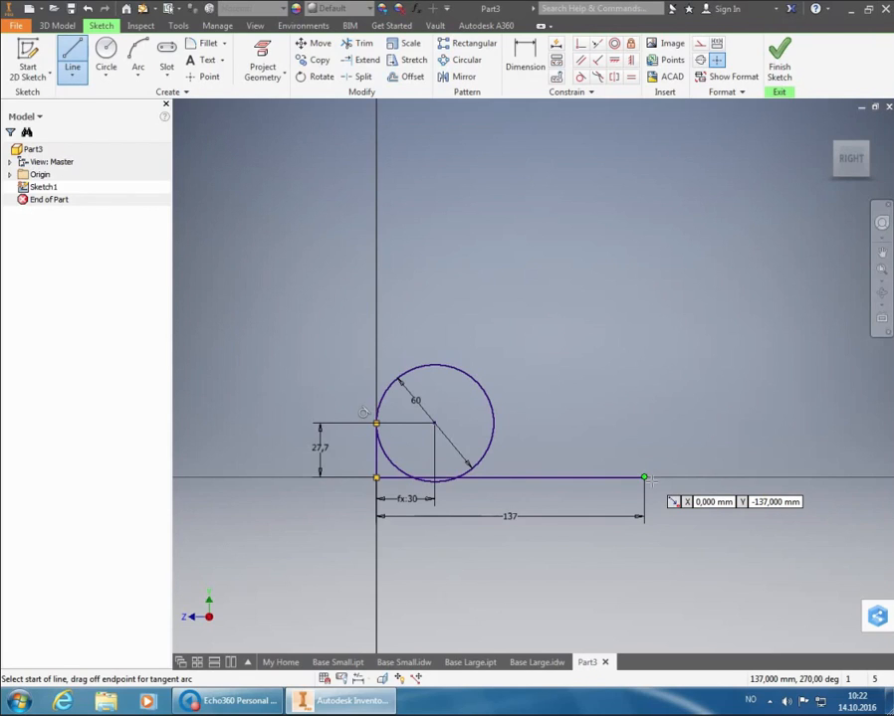
{"action": "left_click", "coordinate": [644, 479]}
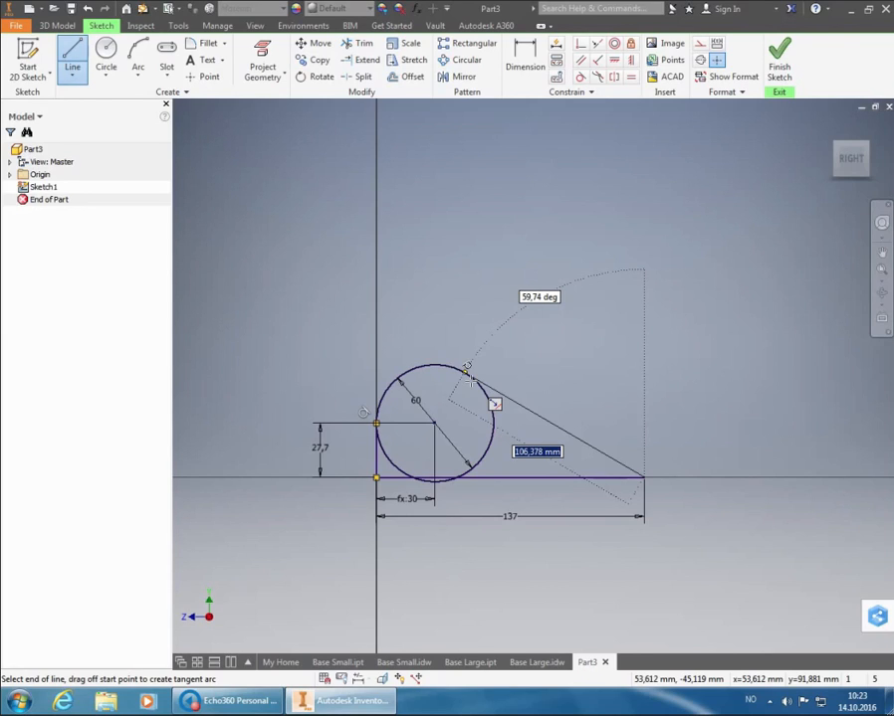
{"action": "left_click", "coordinate": [466, 373]}
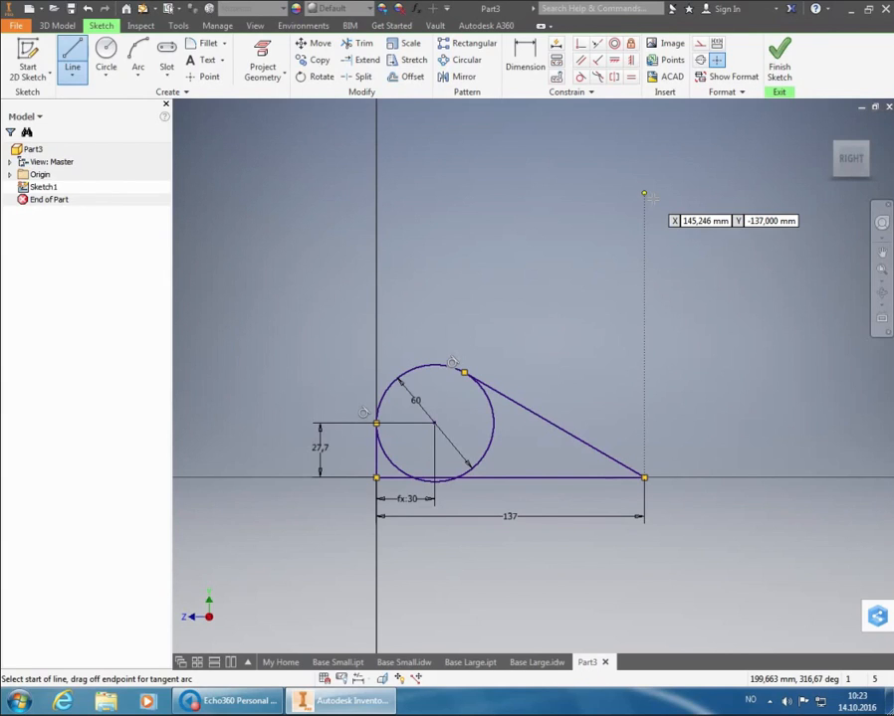
{"action": "right_click", "coordinate": [712, 320]}
{"action": "left_click", "coordinate": [758, 314]}
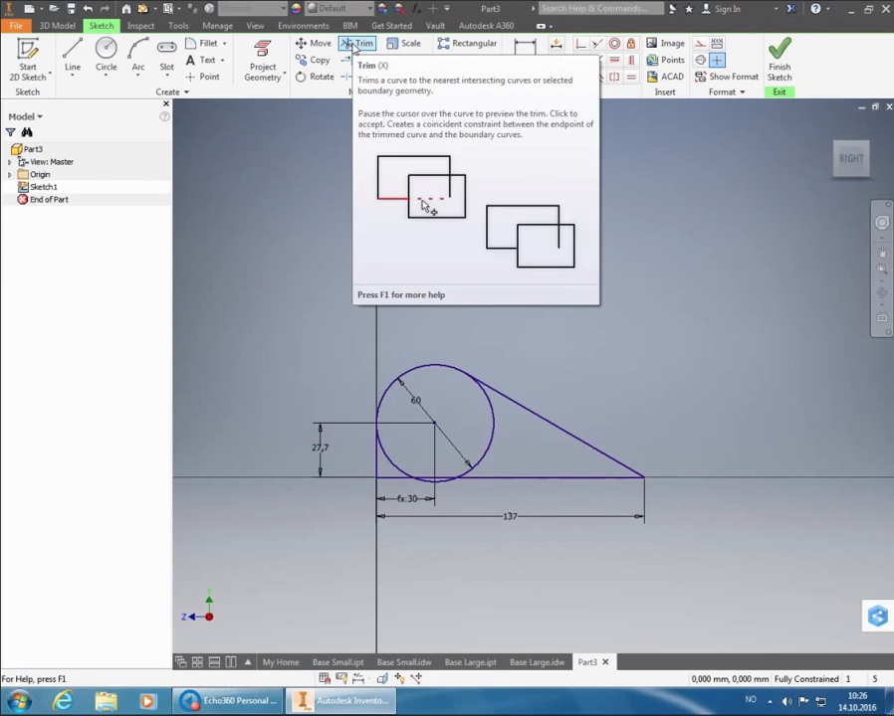
Trim away the circle's segments inside and below the profile, leaving only the upper arc between the two tangent lines
{"action": "left_click", "coordinate": [355, 45]}
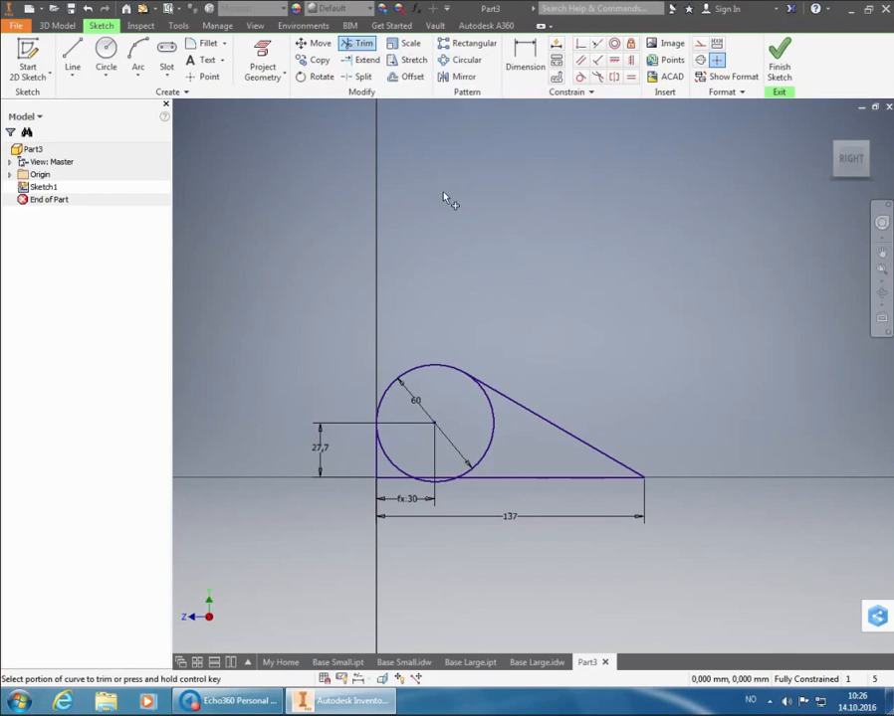
{"action": "left_click", "coordinate": [495, 437]}
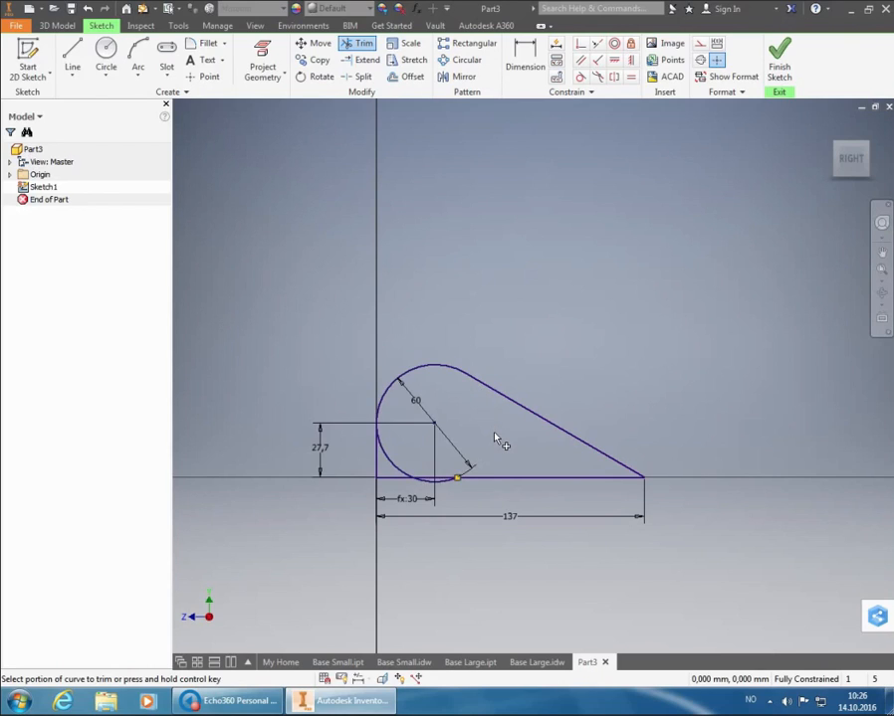
{"action": "left_click", "coordinate": [447, 496]}
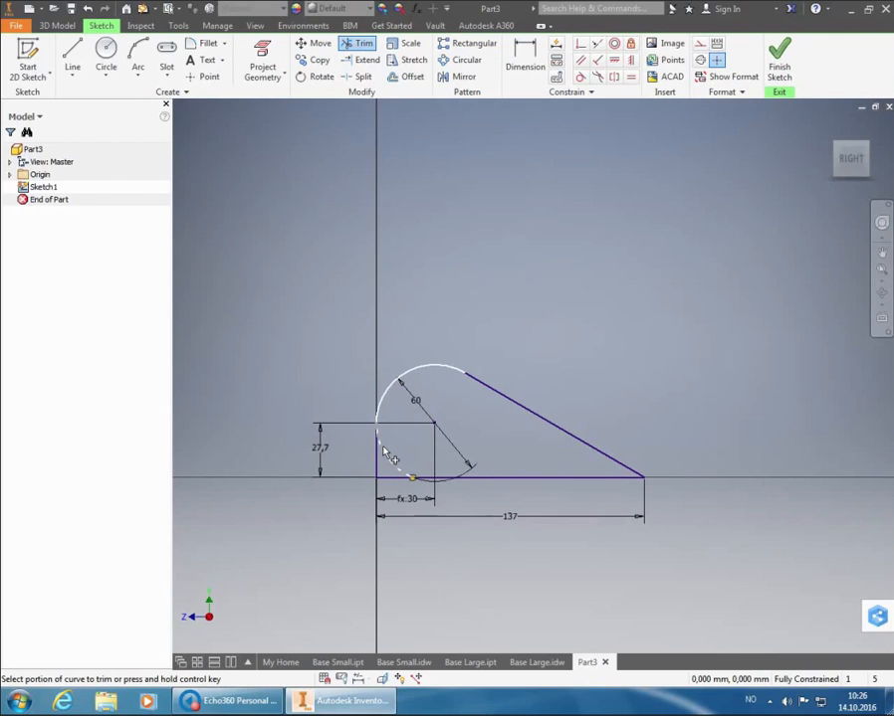
{"action": "right_click", "coordinate": [609, 241]}
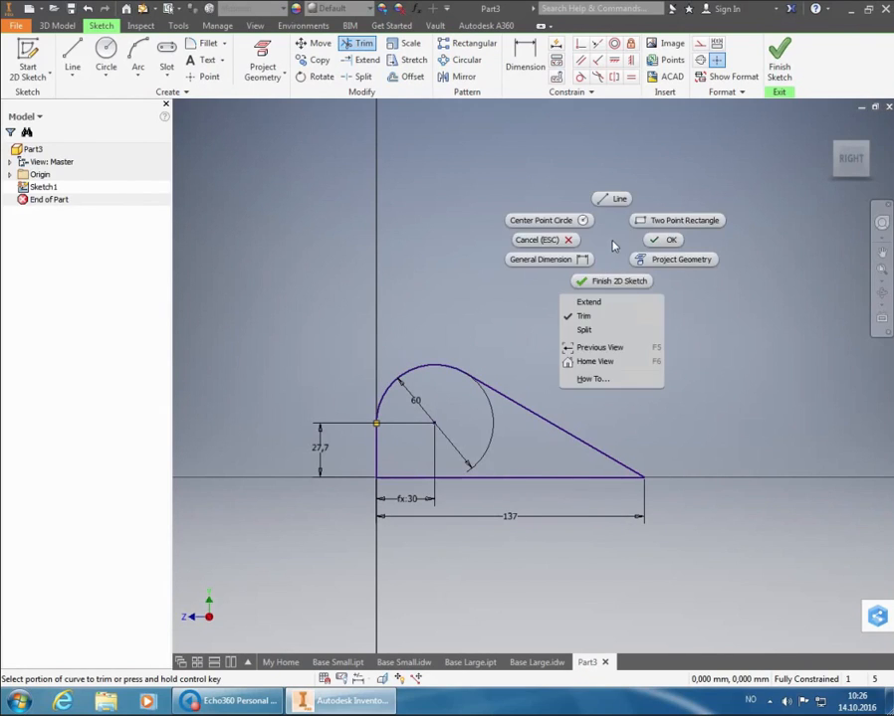
{"action": "left_click", "coordinate": [656, 239]}
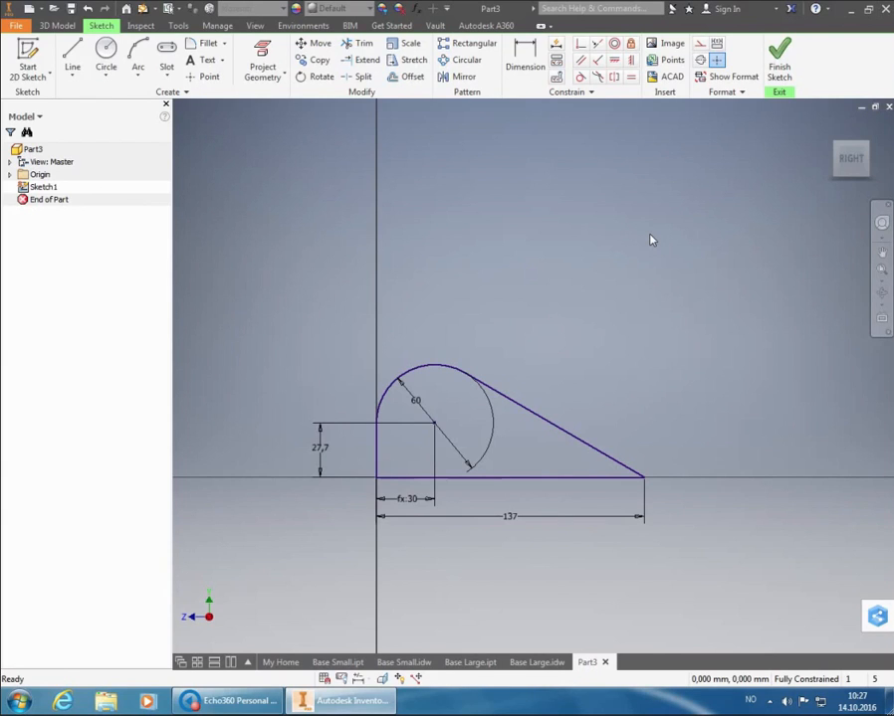
Finish the sketch and extrude the closed profile 35 mm symmetrically about the sketch plane
{"action": "left_click", "coordinate": [788, 61]}
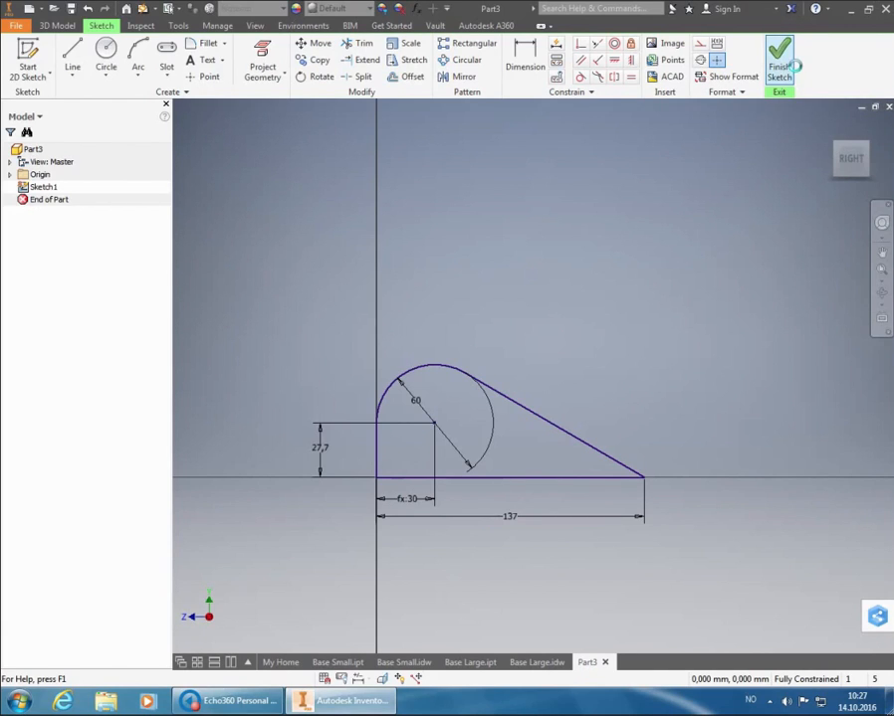
{"action": "left_click", "coordinate": [881, 272]}
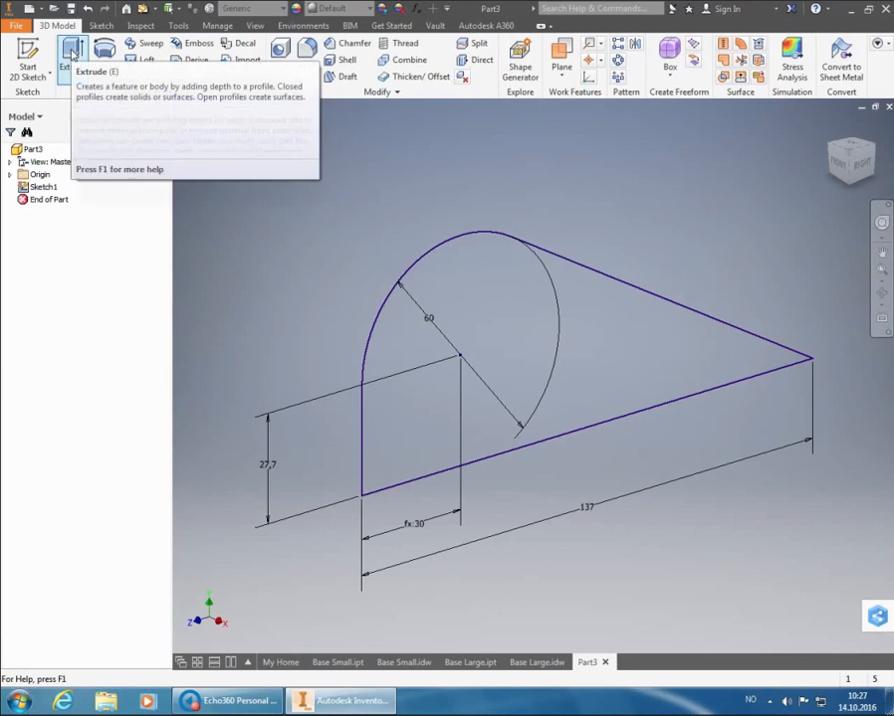
{"action": "left_click", "coordinate": [72, 52]}
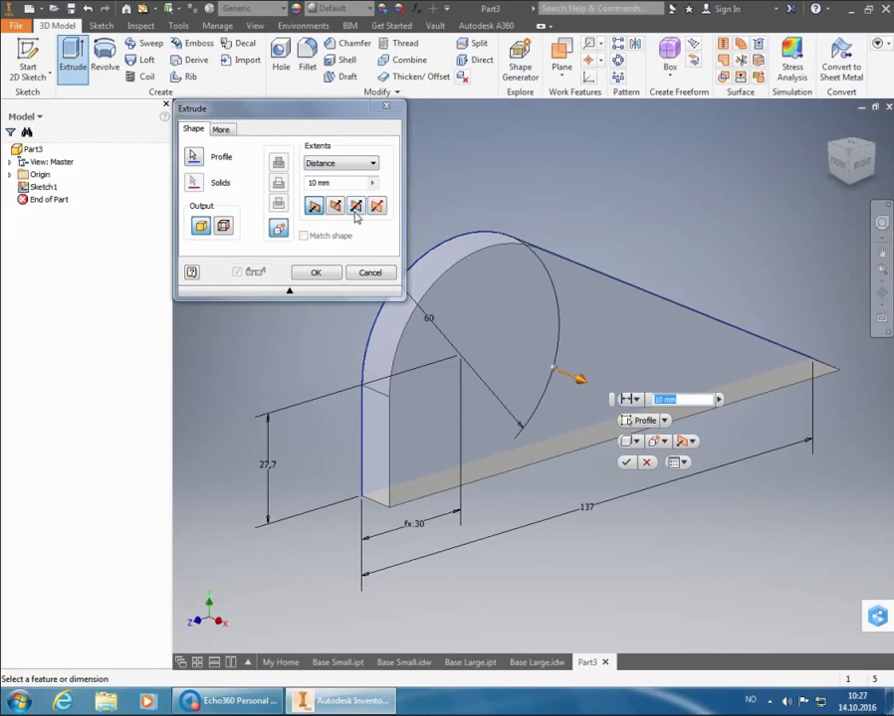
{"action": "left_click", "coordinate": [356, 207]}
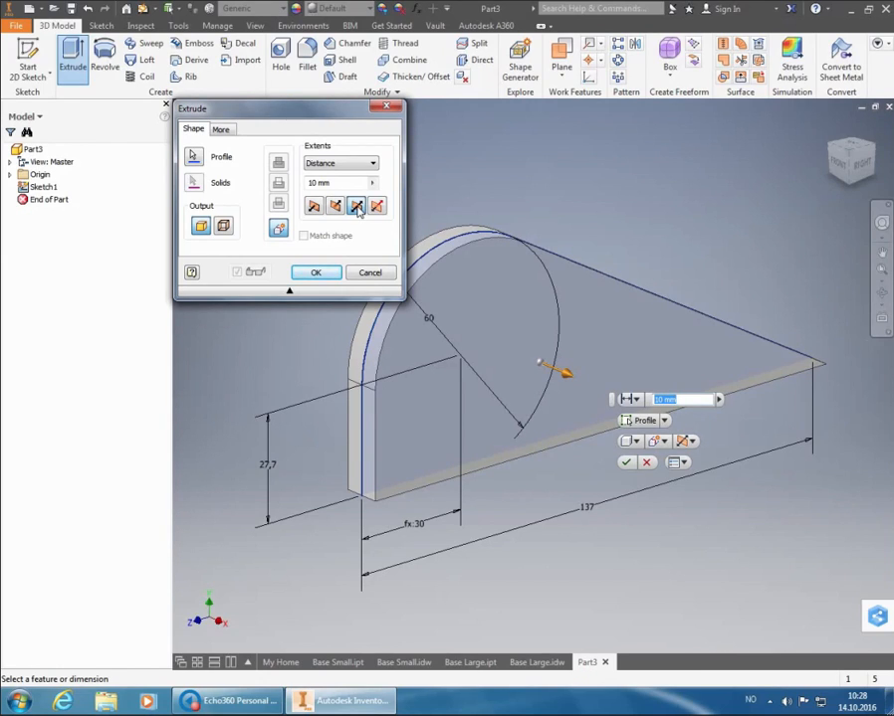
{"action": "left_click", "coordinate": [321, 183]}
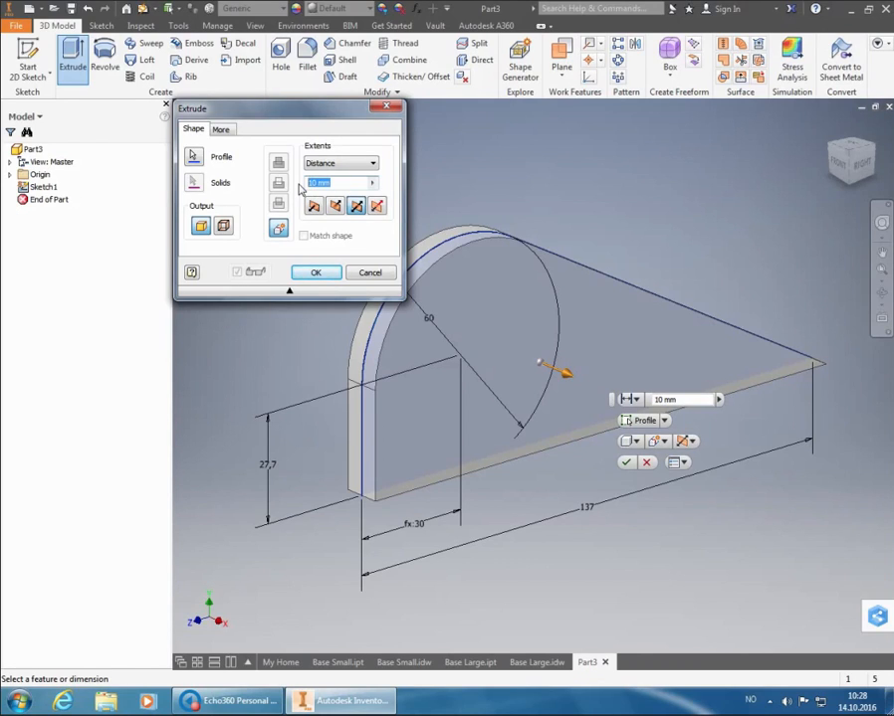
{"action": "type", "text": "35"}
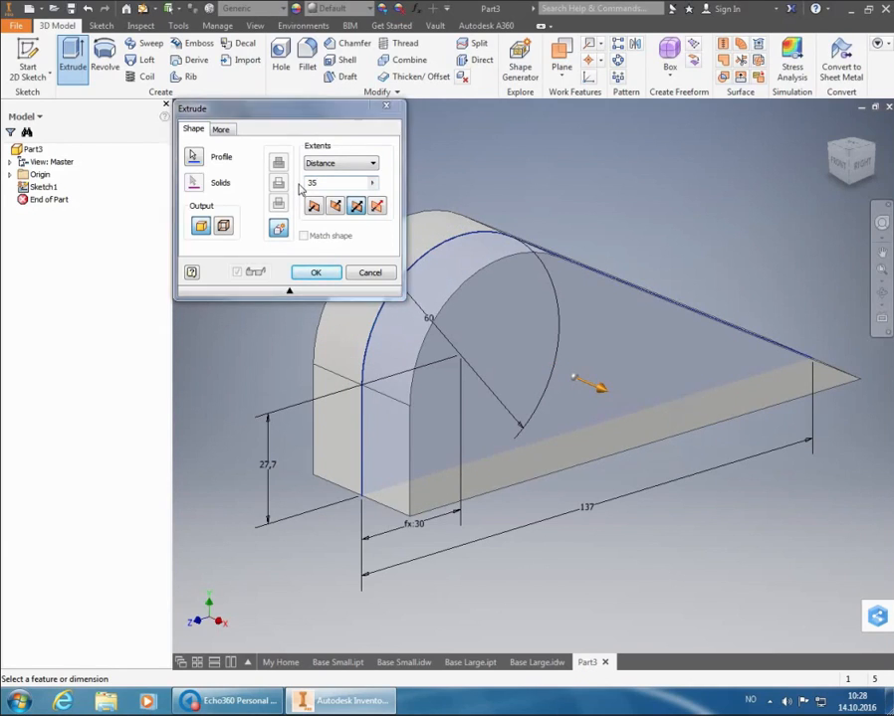
{"action": "key", "text": "Return"}
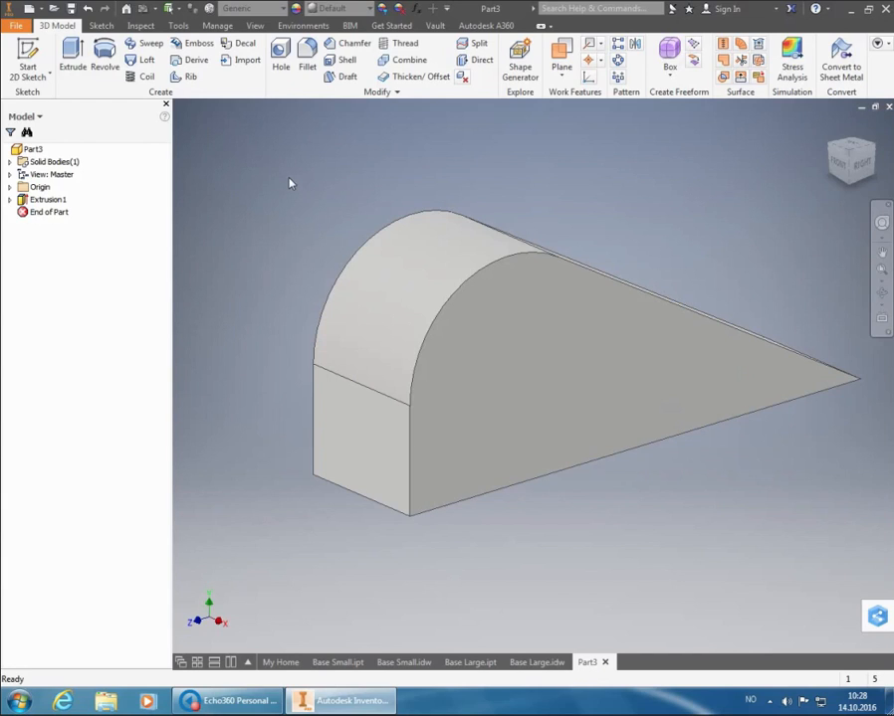
Make the origin's YZ plane visible through the middle of the extruded body
{"action": "left_click", "coordinate": [9, 187]}
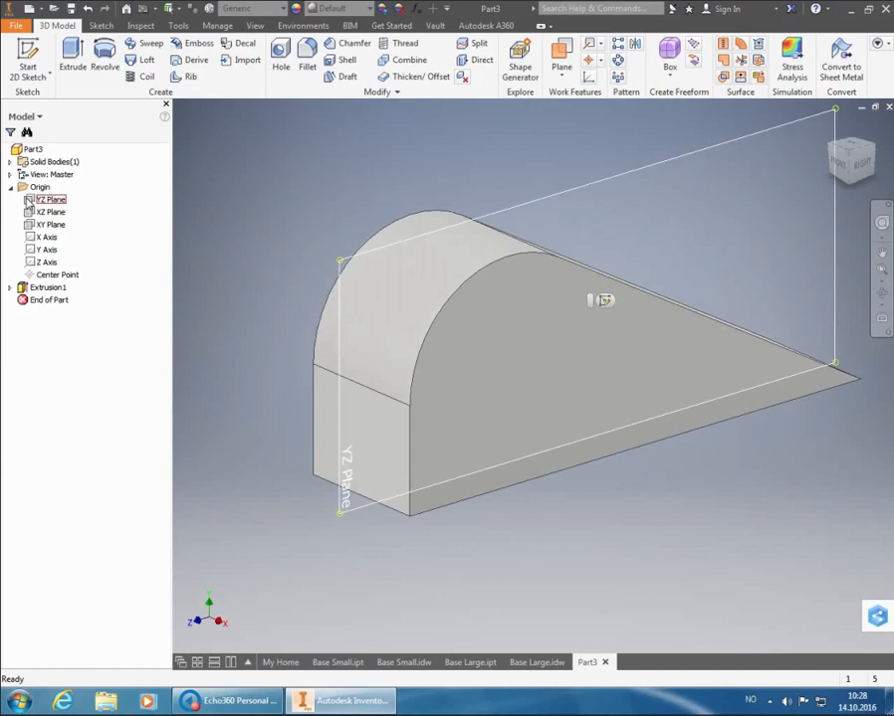
{"action": "left_click", "coordinate": [30, 201]}
{"action": "right_click", "coordinate": [29, 201]}
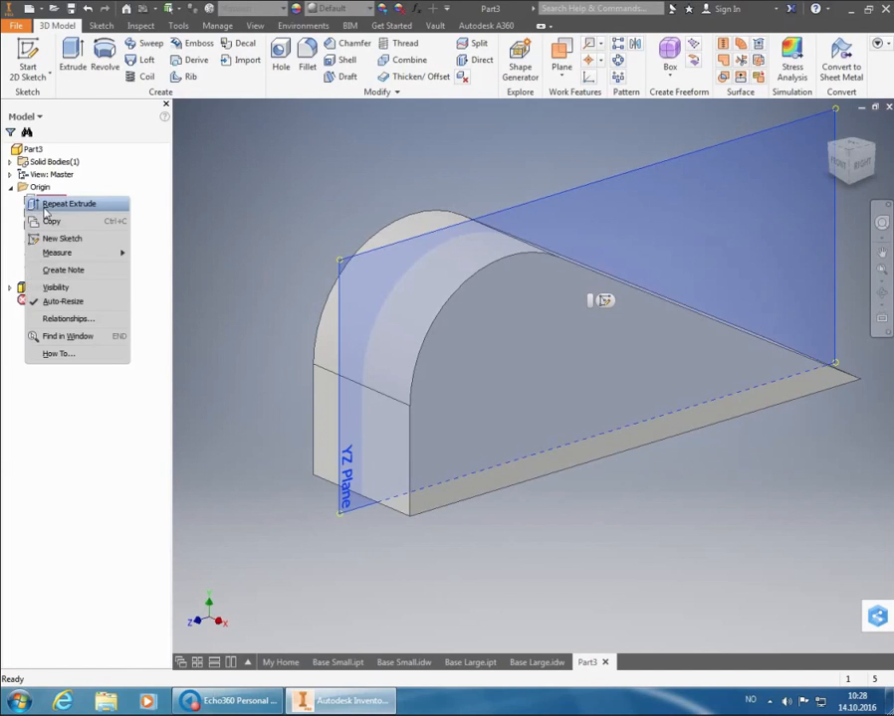
{"action": "left_click", "coordinate": [55, 287]}
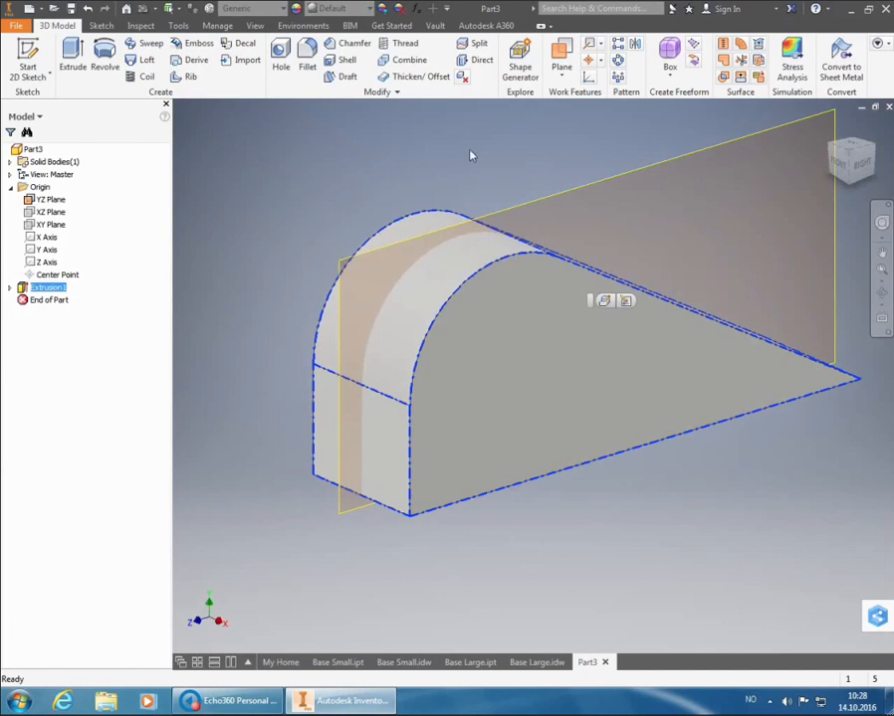
{"action": "left_click", "coordinate": [535, 157]}
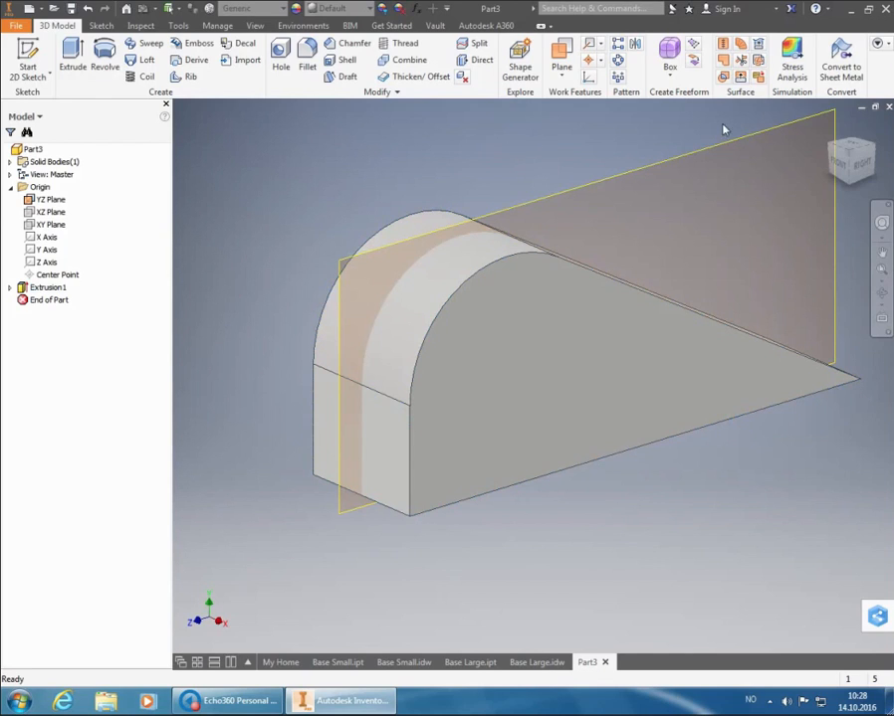
{"action": "left_click", "coordinate": [853, 156]}
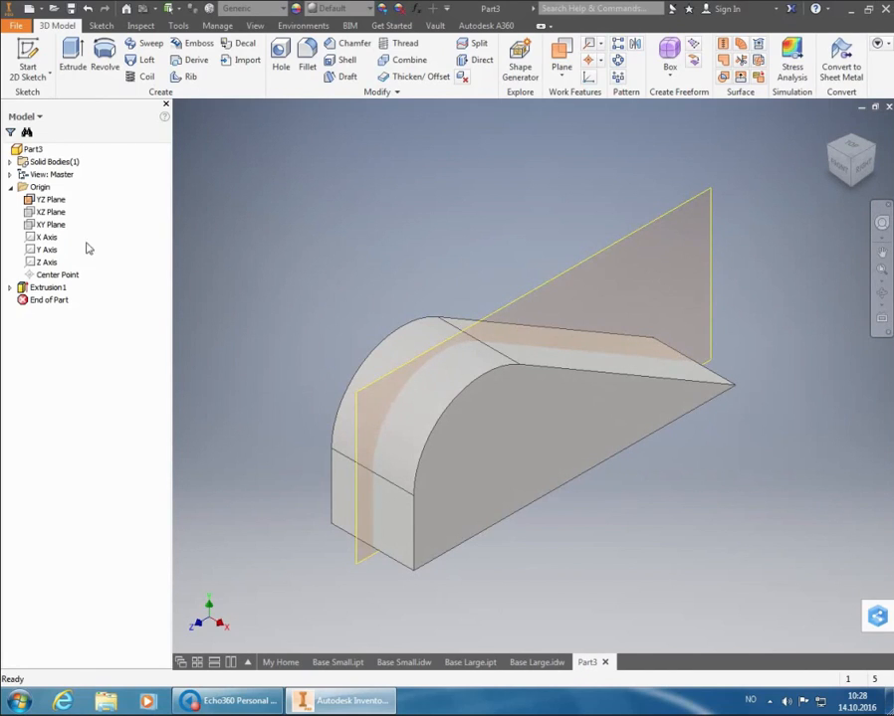
Hide the YZ plane and cut a 24 mm through-all hole into the flat side face, concentric with the rounded surface
{"action": "right_click", "coordinate": [46, 201]}
{"action": "left_click", "coordinate": [77, 291]}
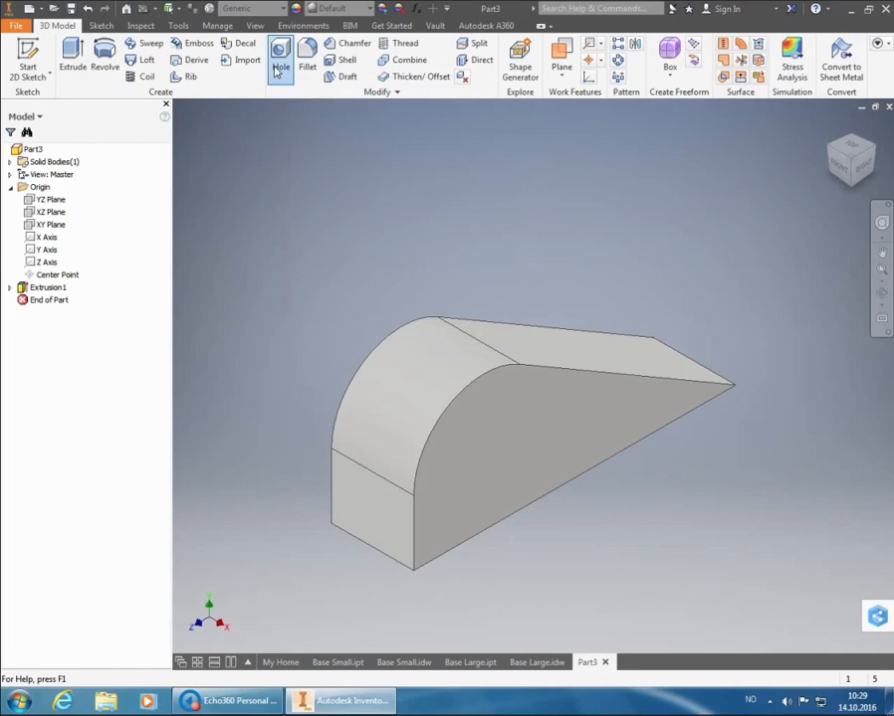
{"action": "left_click", "coordinate": [278, 70]}
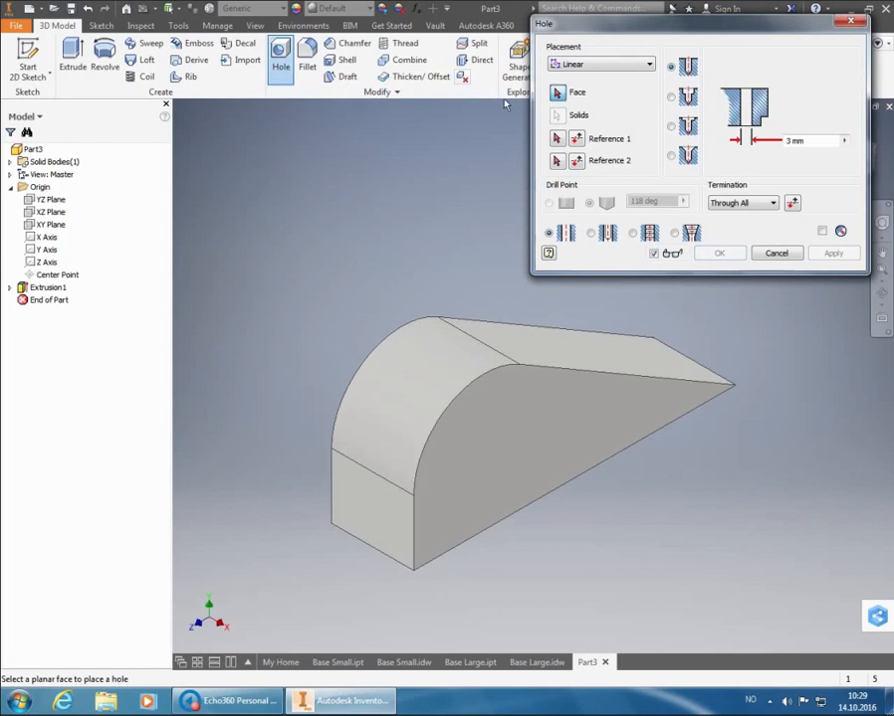
{"action": "left_click", "coordinate": [594, 65]}
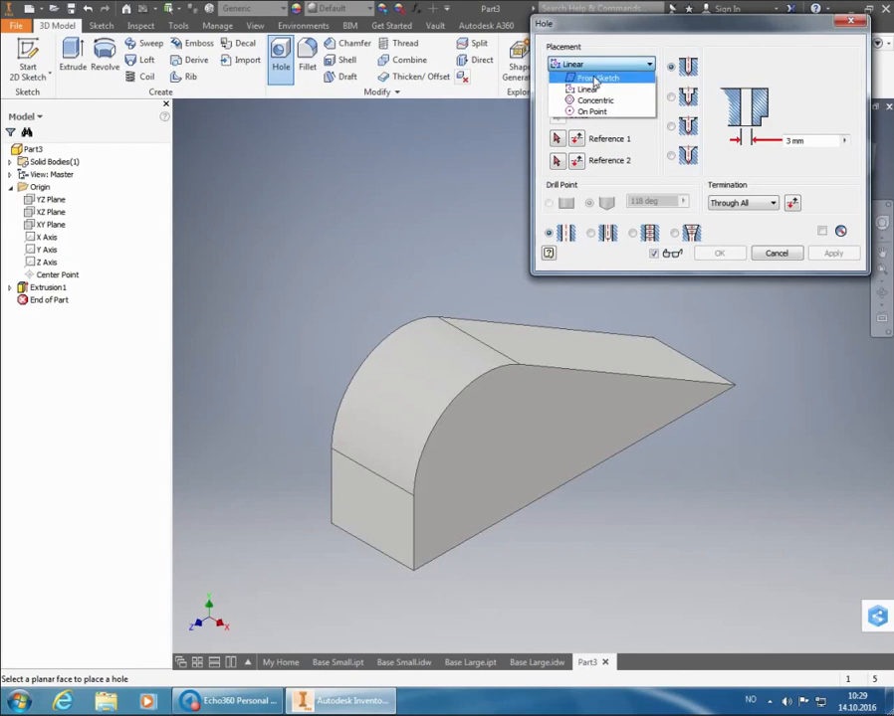
{"action": "left_click", "coordinate": [594, 101]}
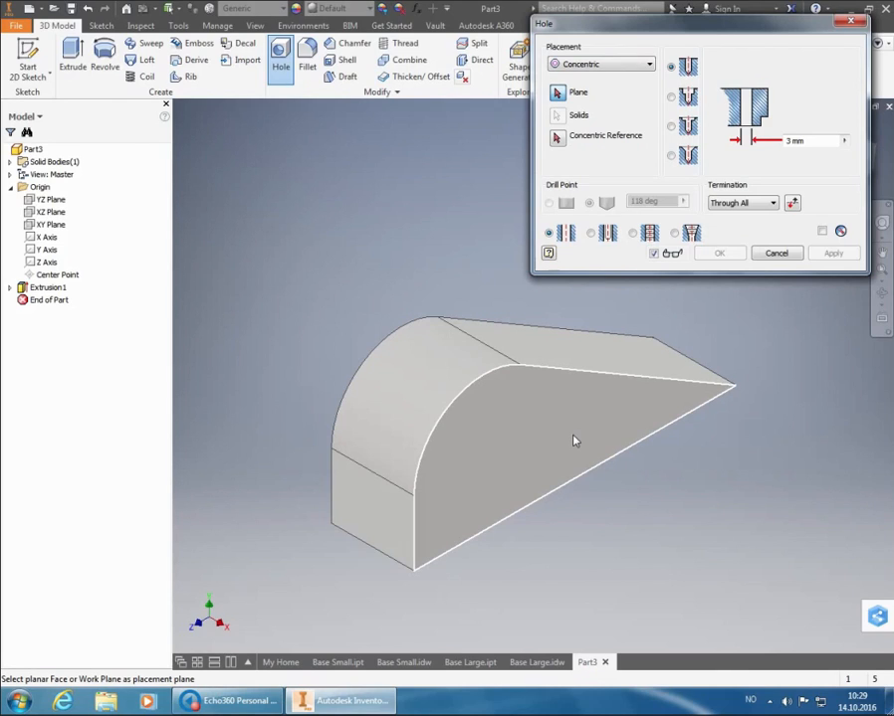
{"action": "mouse_move", "coordinate": [573, 438]}
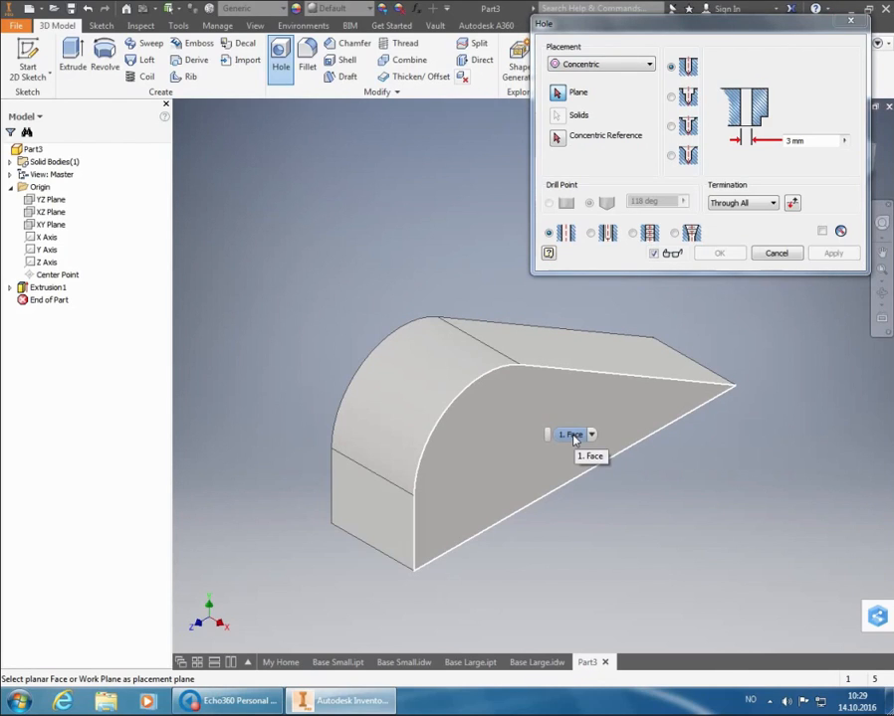
{"action": "left_click", "coordinate": [573, 439]}
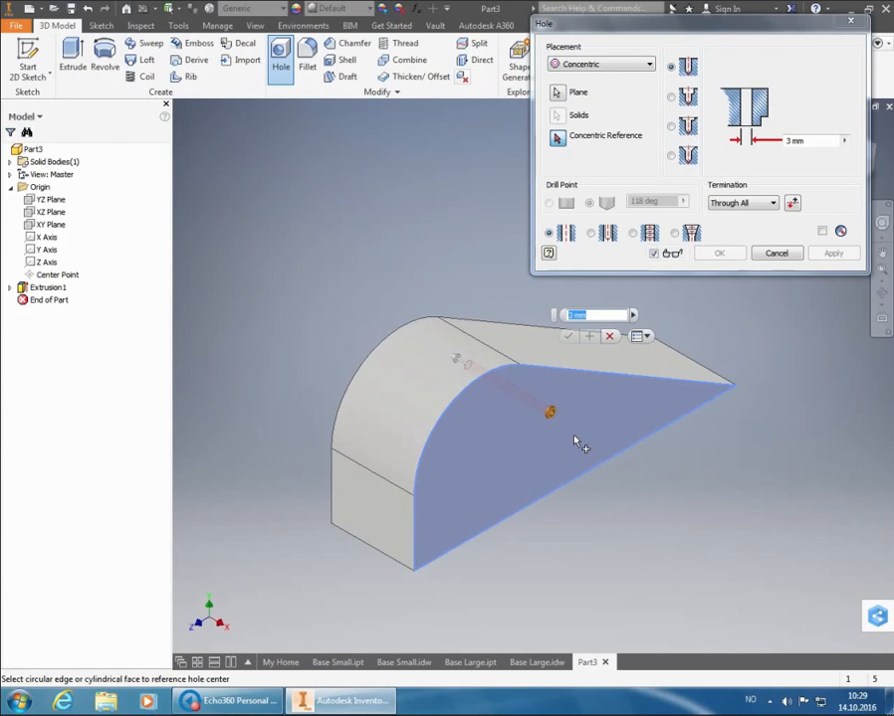
{"action": "left_click", "coordinate": [427, 391]}
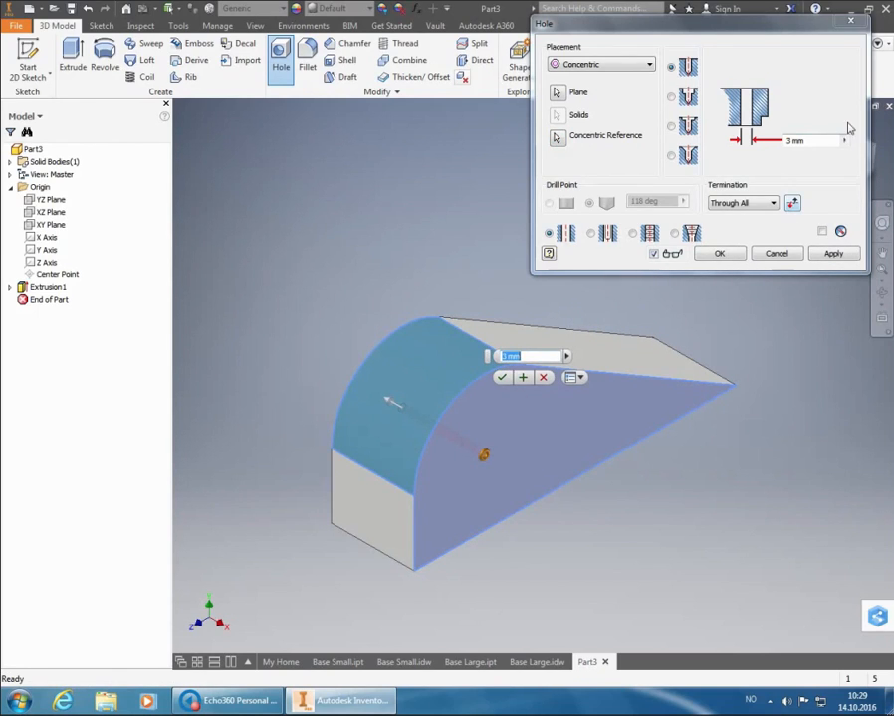
{"action": "left_click_drag", "start_coordinate": [825, 144], "coordinate": [765, 131]}
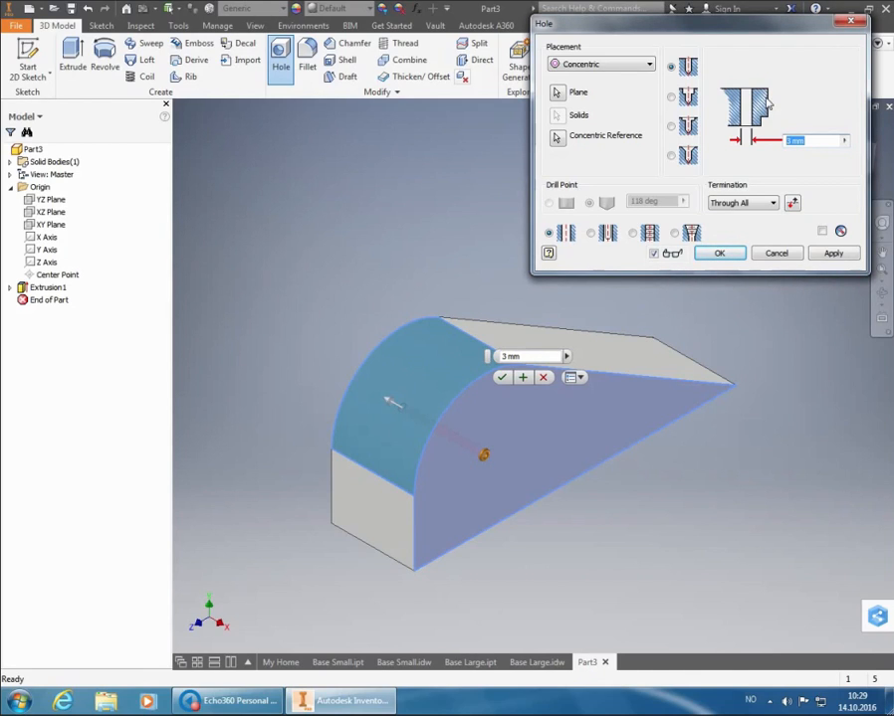
{"action": "type", "text": "24"}
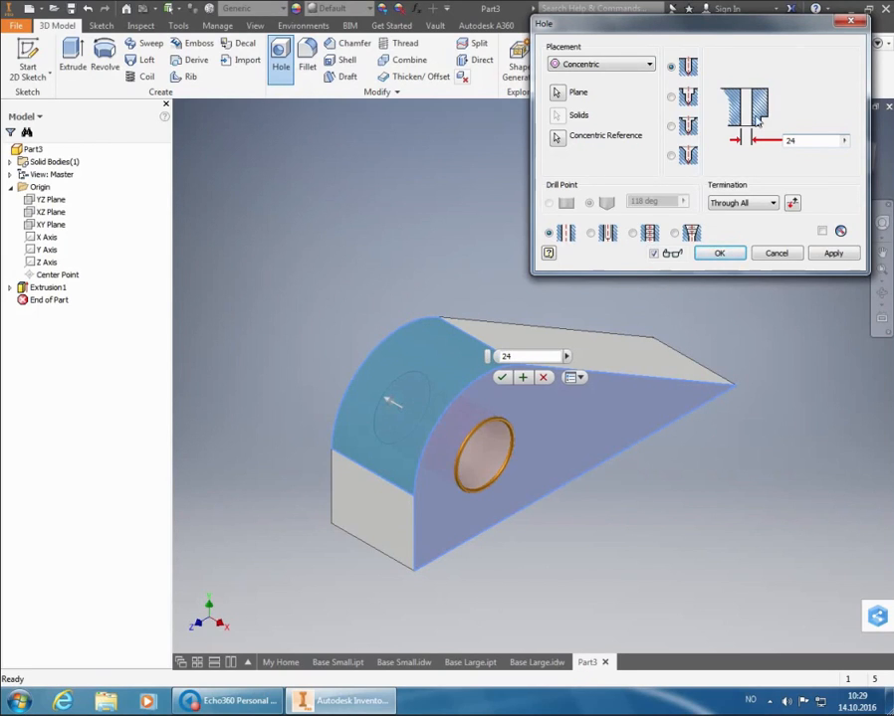
{"action": "left_click", "coordinate": [721, 254]}
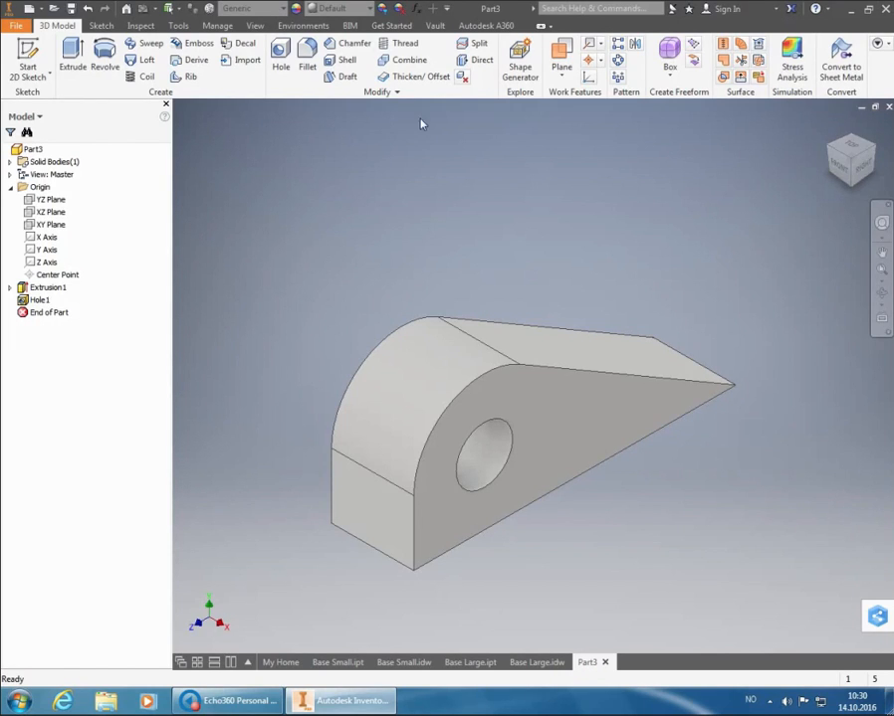
Assign Stainless Steel from the Inventor Material Library as the part's material
{"action": "left_click", "coordinate": [276, 10]}
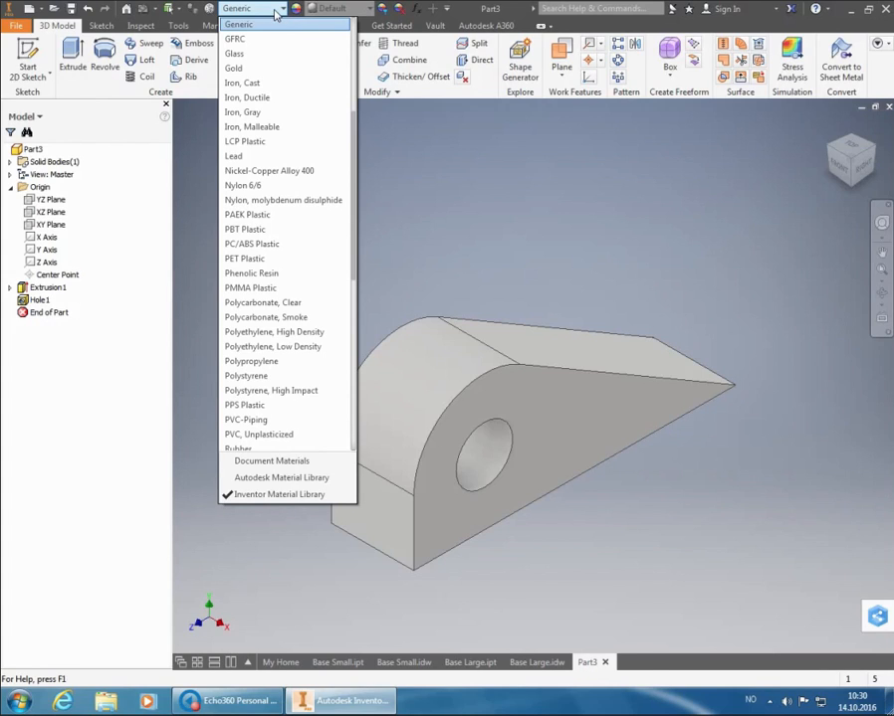
{"action": "scroll", "coordinate": [287, 199], "scroll_direction": "down", "scroll_amount": 3}
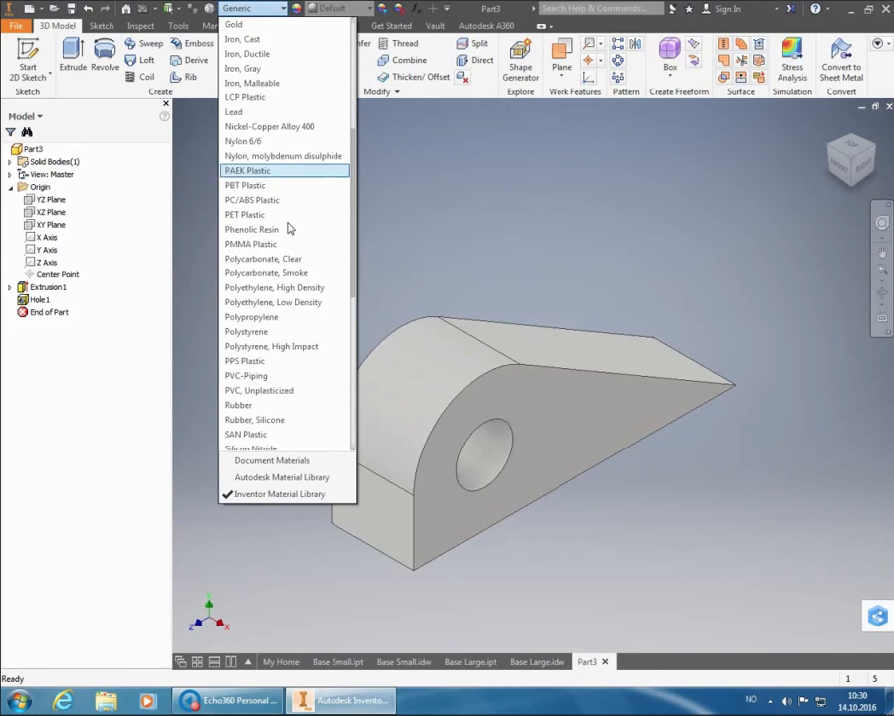
{"action": "scroll", "coordinate": [289, 229], "scroll_direction": "down", "scroll_amount": 2}
{"action": "left_click", "coordinate": [294, 348]}
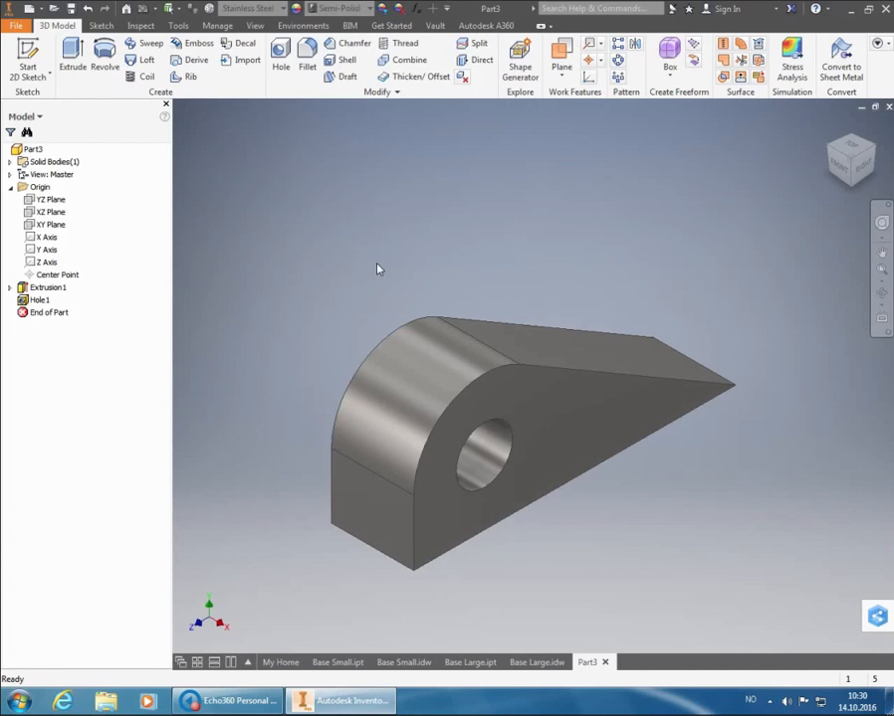
Save the part as Pad Eye in the Practice Task 7B folder
{"action": "left_click", "coordinate": [71, 8]}
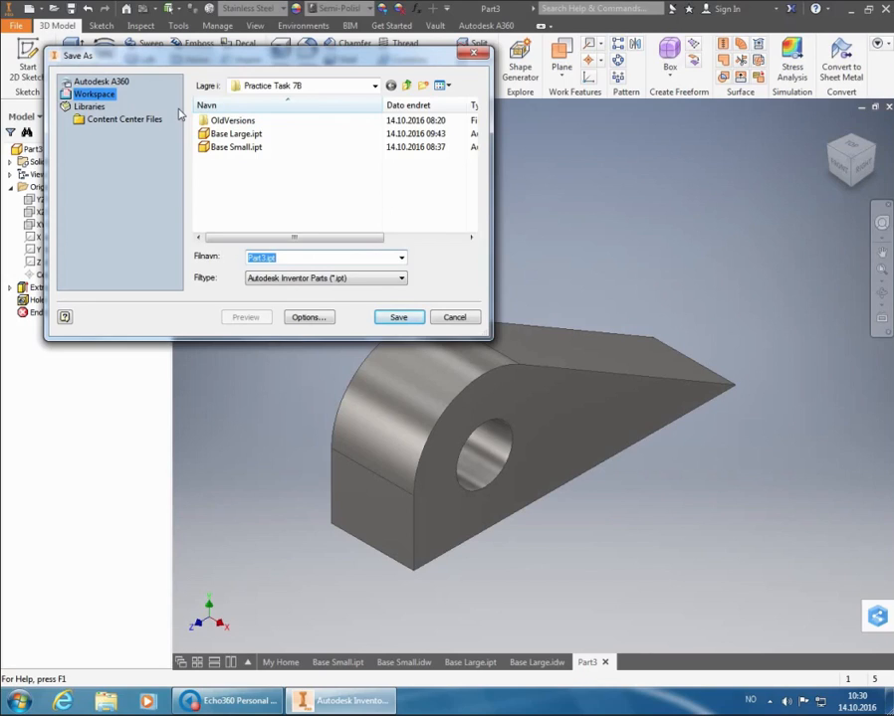
{"action": "type", "text": "Pad Eye"}
{"action": "left_click", "coordinate": [412, 317]}
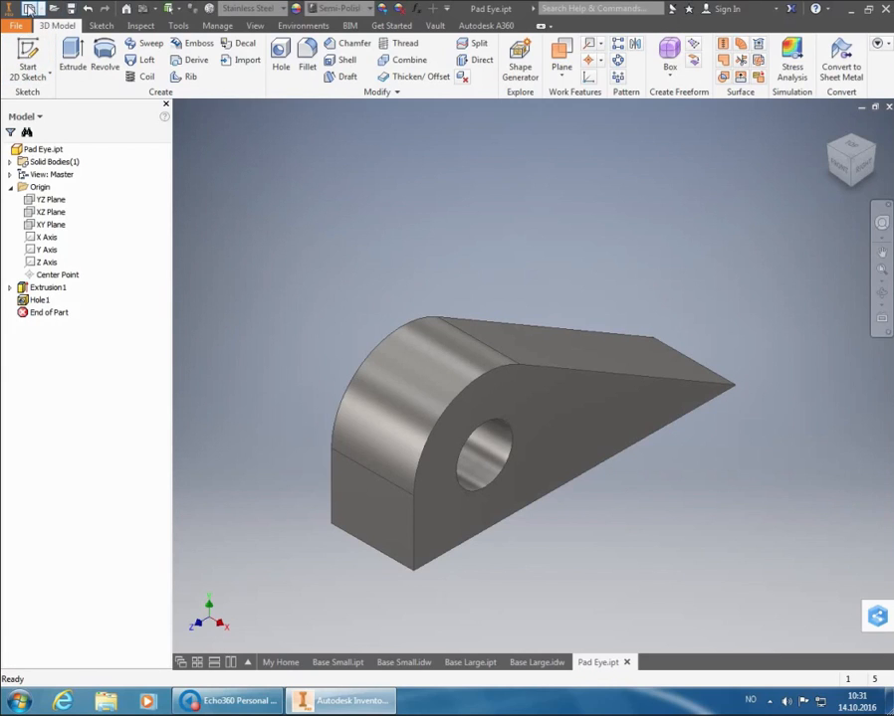
Create a new drawing from the metric ISO.idw template
{"action": "left_click", "coordinate": [29, 9]}
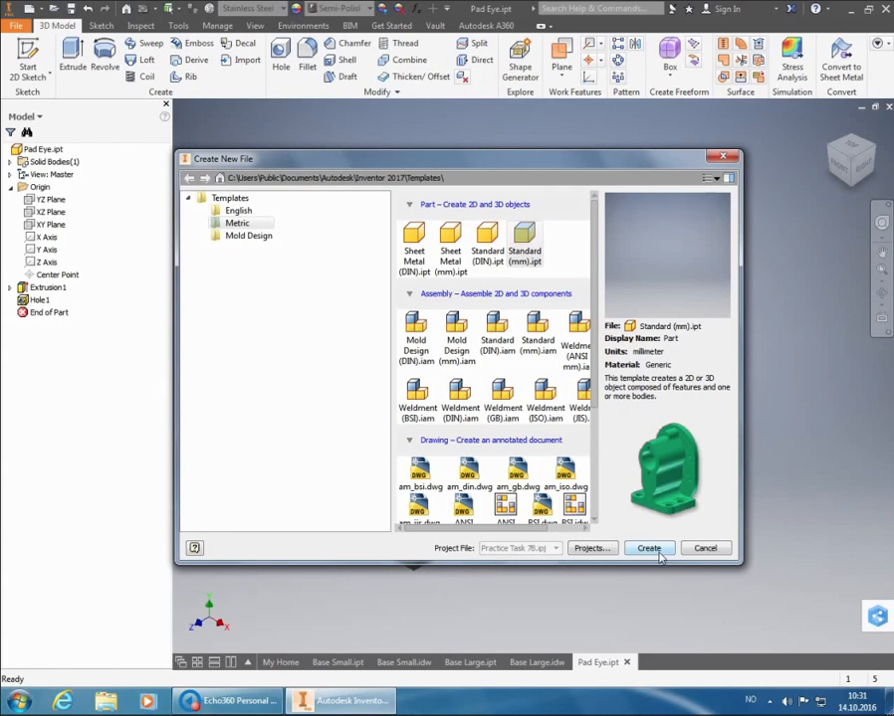
{"action": "scroll", "coordinate": [561, 442], "scroll_direction": "down", "scroll_amount": 4}
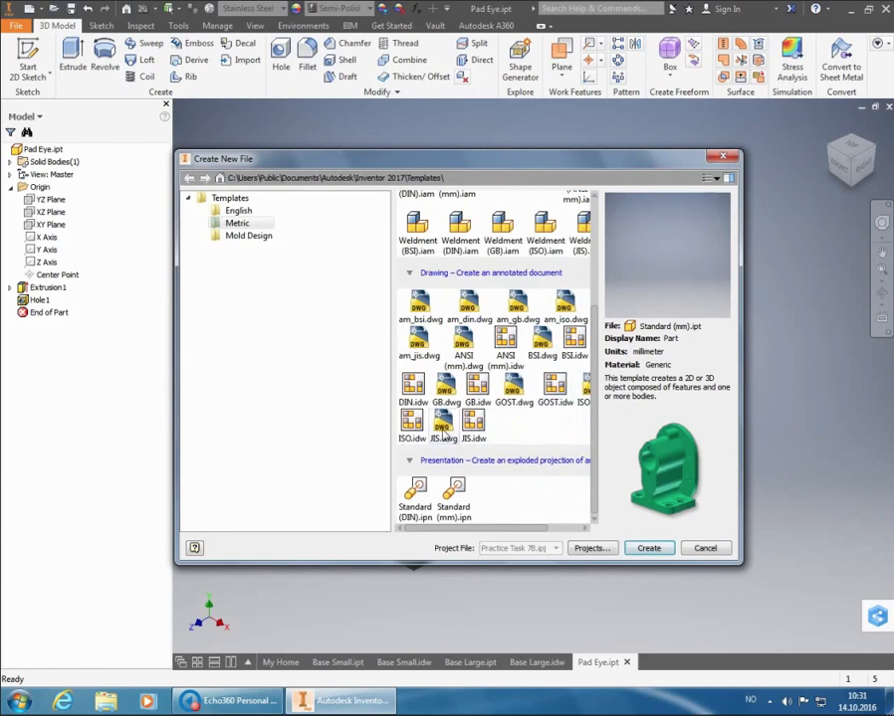
{"action": "left_click", "coordinate": [412, 425]}
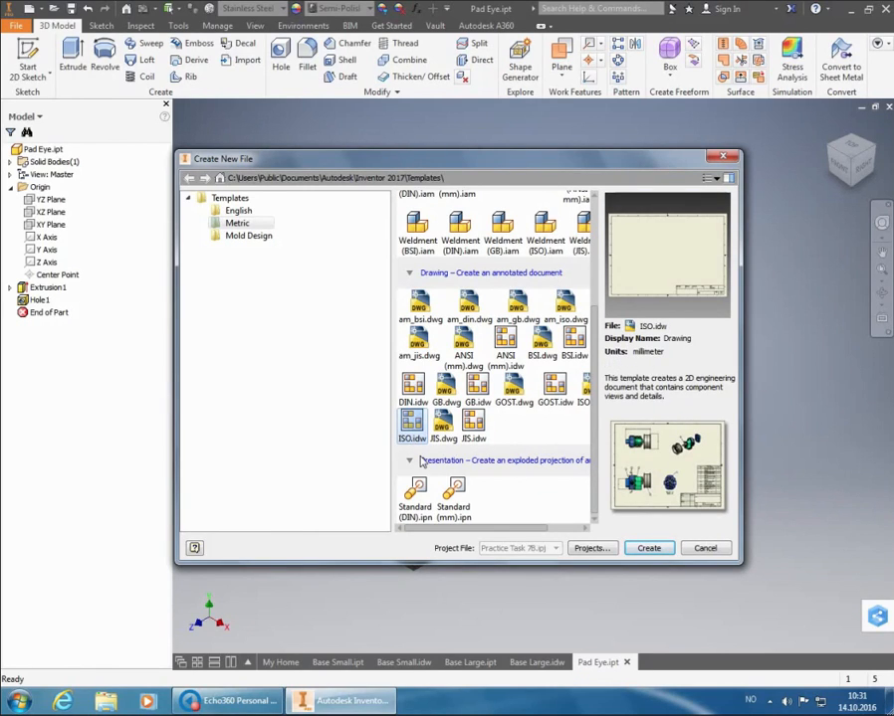
{"action": "left_click", "coordinate": [645, 548]}
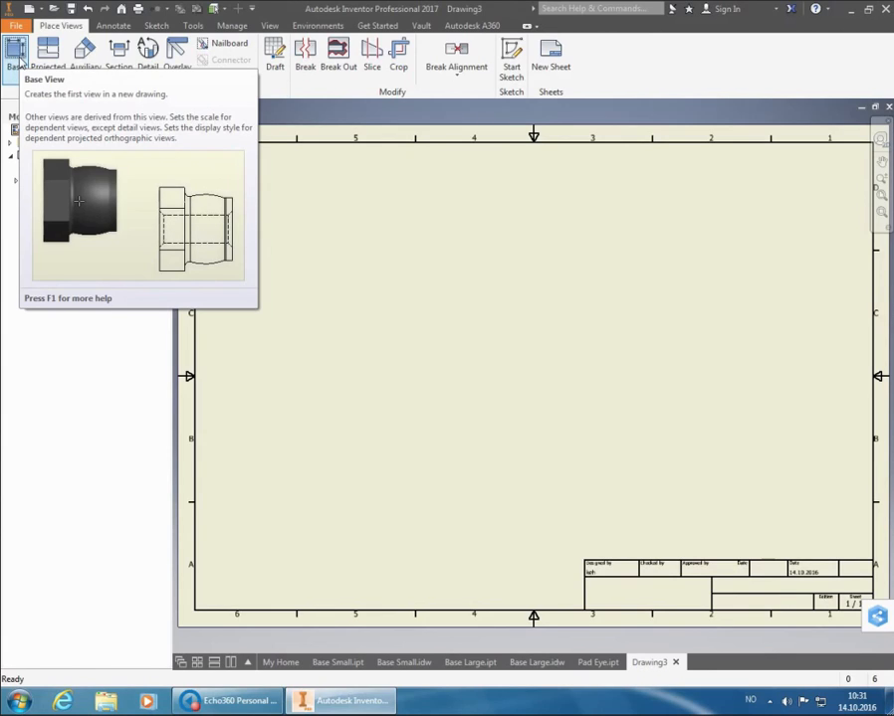
Start a base view of Pad Eye.ipt in the Right orientation, with a projected view beside it
{"action": "left_click", "coordinate": [16, 51]}
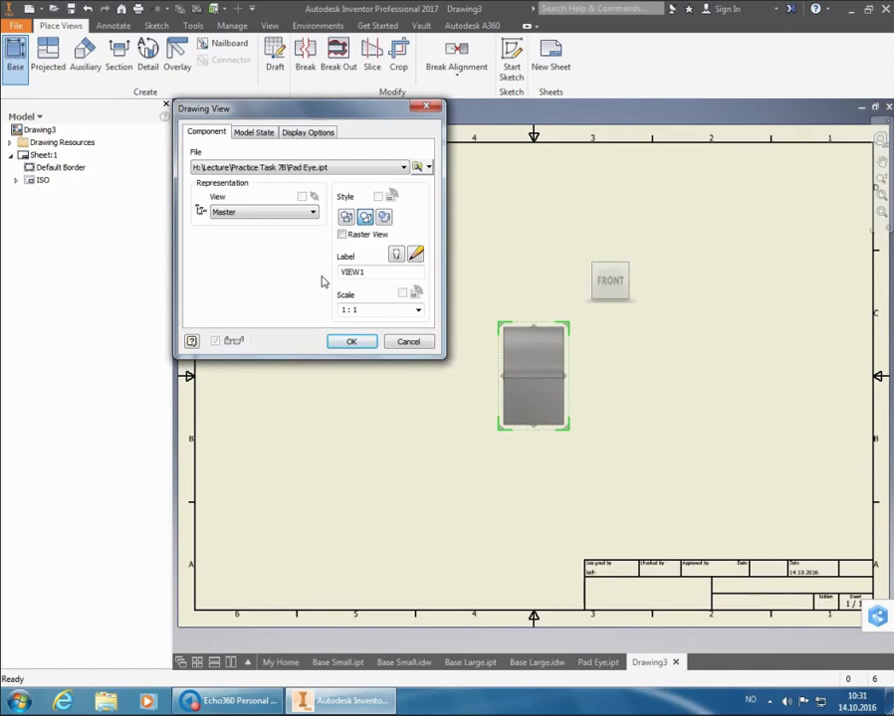
{"action": "left_click", "coordinate": [641, 286]}
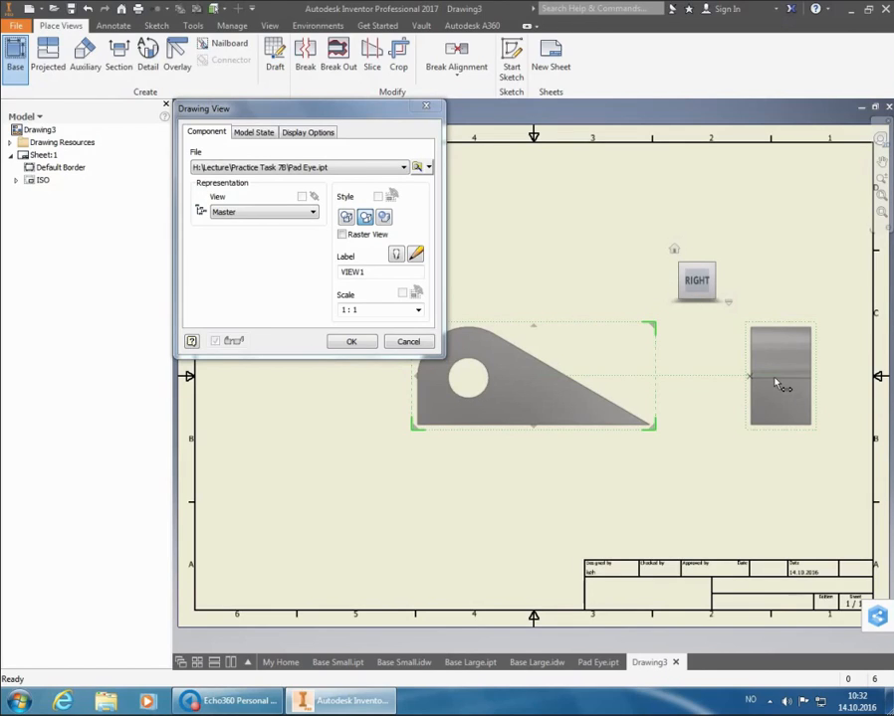
Try a 2:1 scale for the drawing views and set it back to 1:1
{"action": "left_click", "coordinate": [418, 311]}
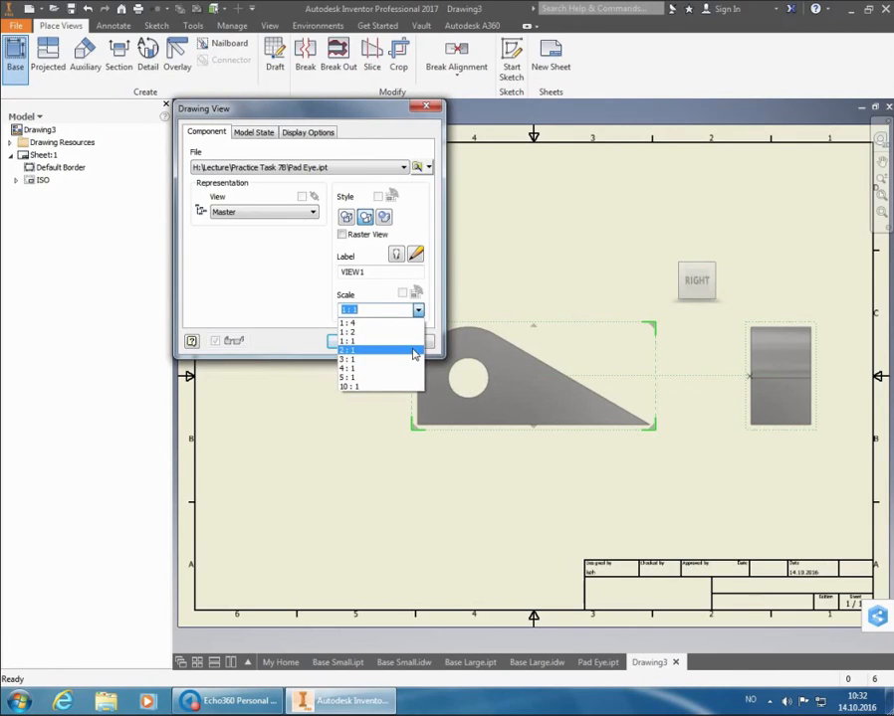
{"action": "left_click", "coordinate": [414, 351]}
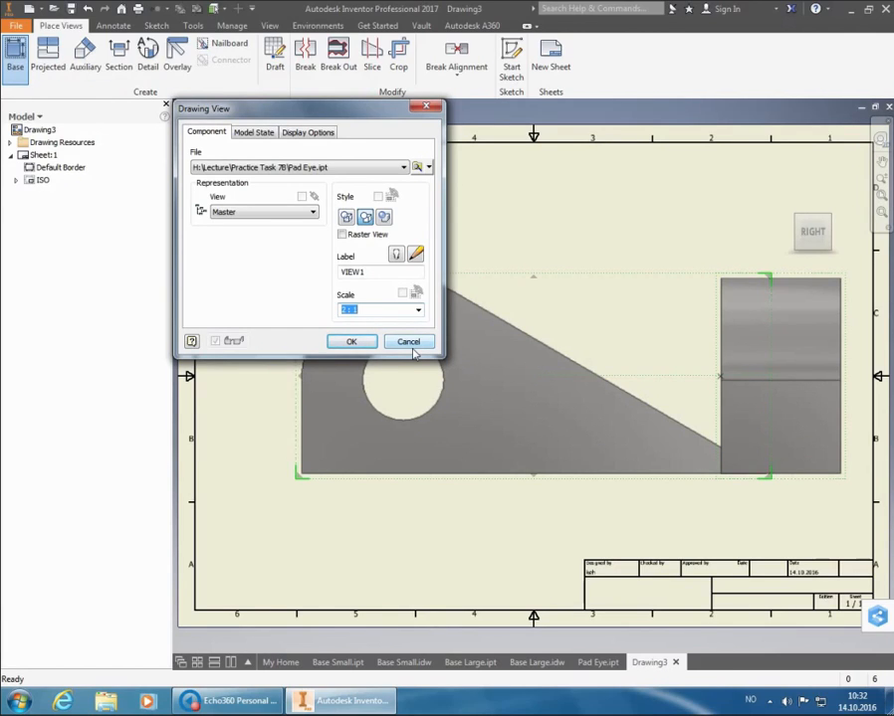
{"action": "left_click", "coordinate": [418, 312]}
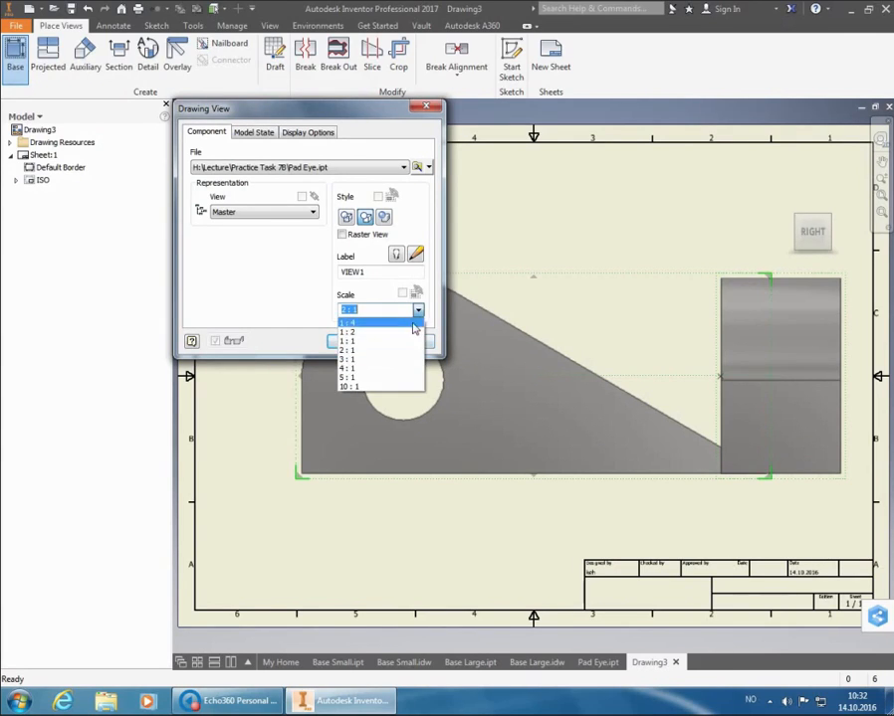
{"action": "left_click", "coordinate": [412, 341]}
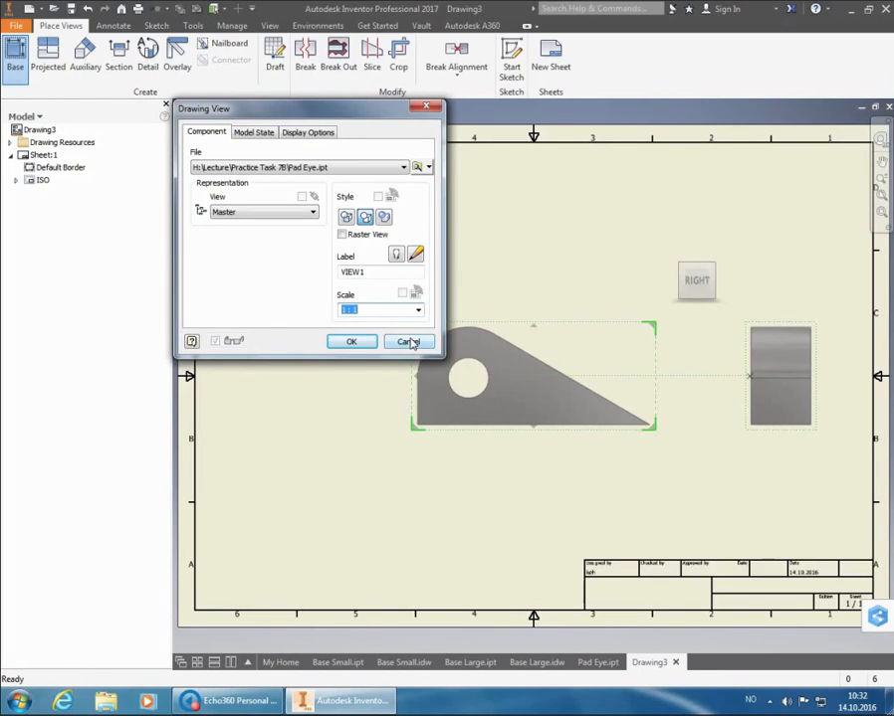
Create the two views, move the base view toward the sheet's upper left and shift the projected view closer to it
{"action": "left_click", "coordinate": [361, 343]}
{"action": "left_click_drag", "start_coordinate": [568, 320], "coordinate": [442, 249]}
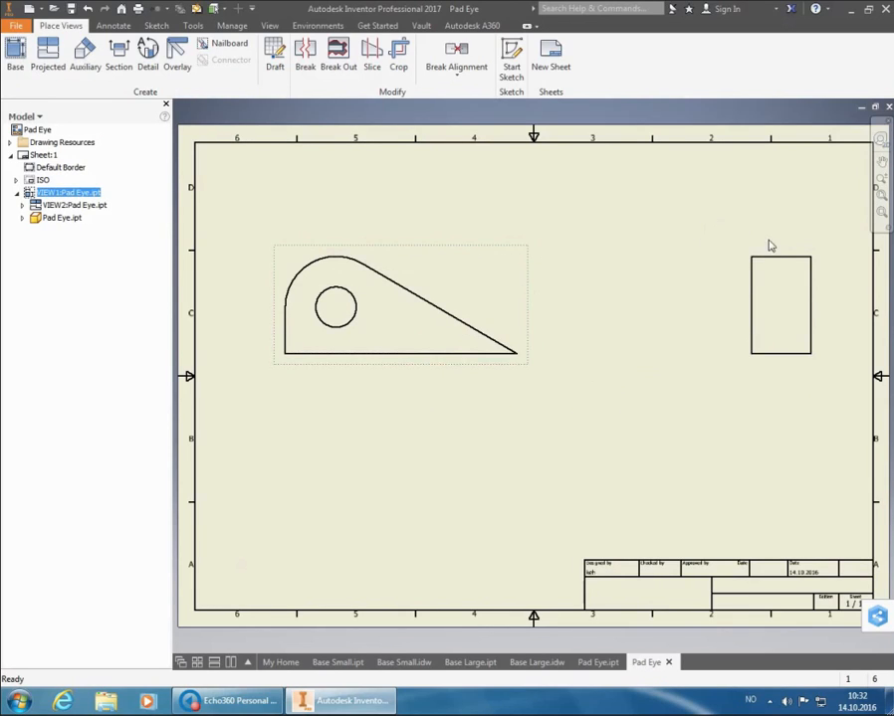
{"action": "left_click_drag", "start_coordinate": [764, 250], "coordinate": [706, 235]}
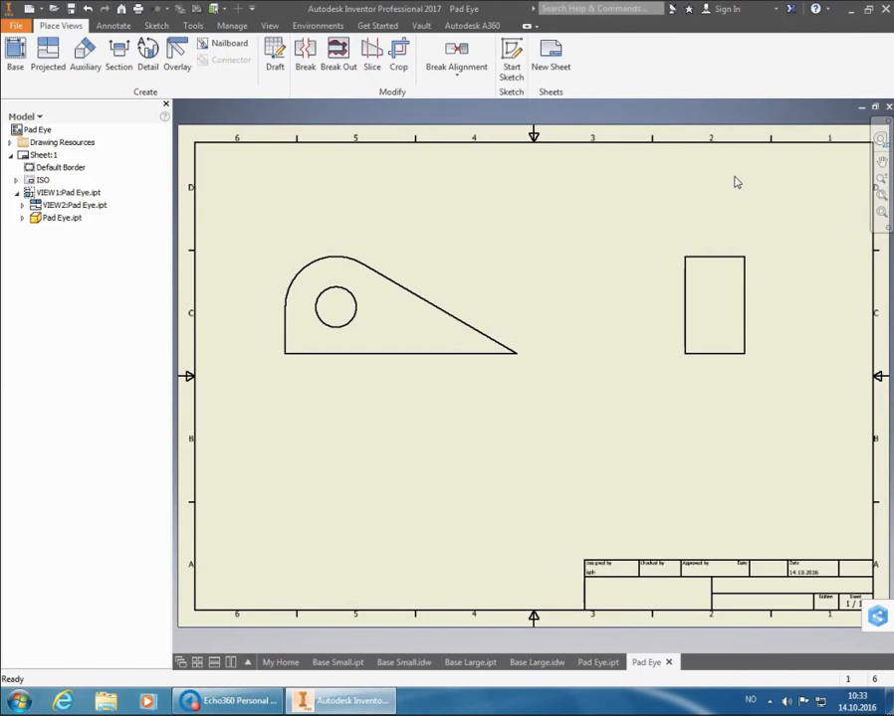
Add center marks to the rounded end's arc and the hole in the base view
{"action": "left_click", "coordinate": [125, 28]}
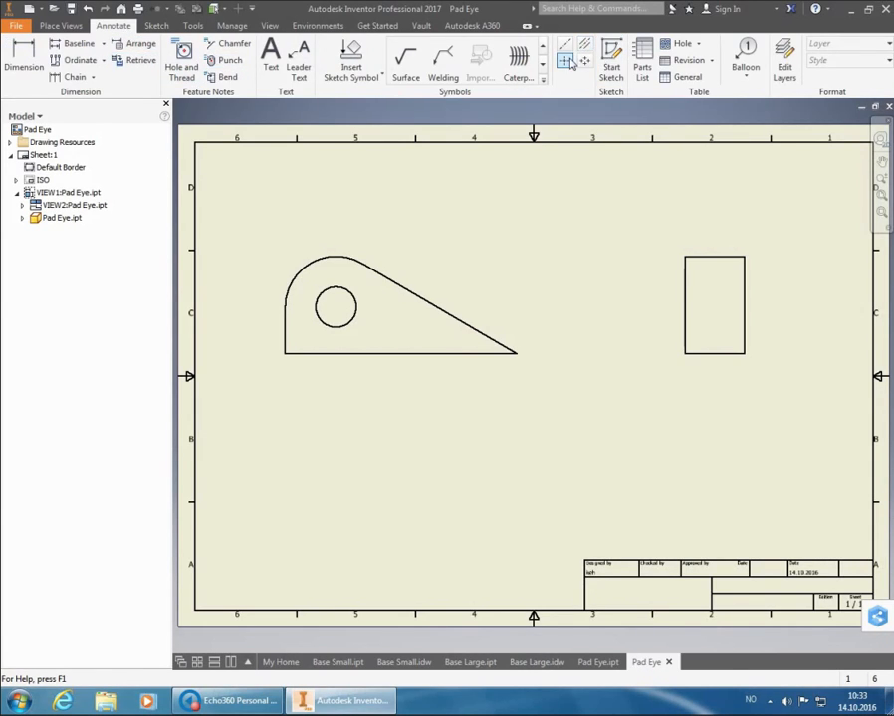
{"action": "left_click", "coordinate": [564, 61]}
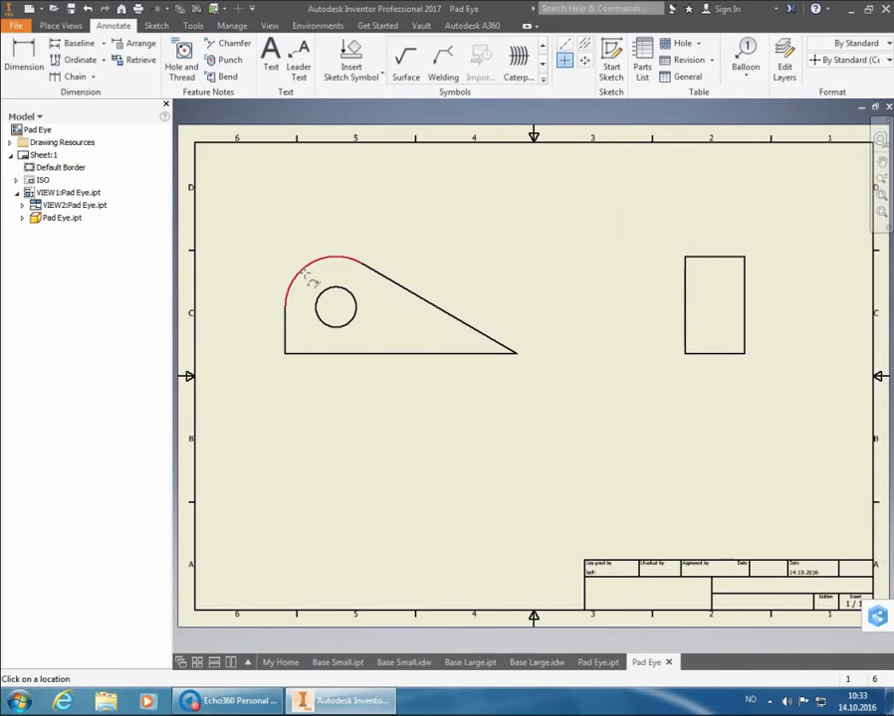
{"action": "left_click", "coordinate": [352, 312]}
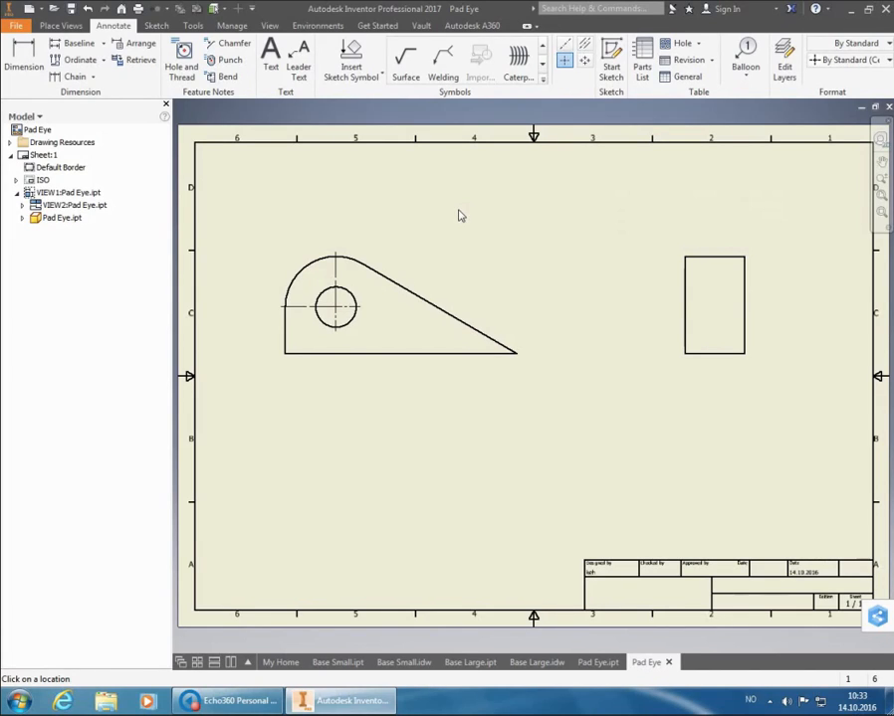
{"action": "right_click", "coordinate": [458, 215]}
{"action": "left_click", "coordinate": [514, 207]}
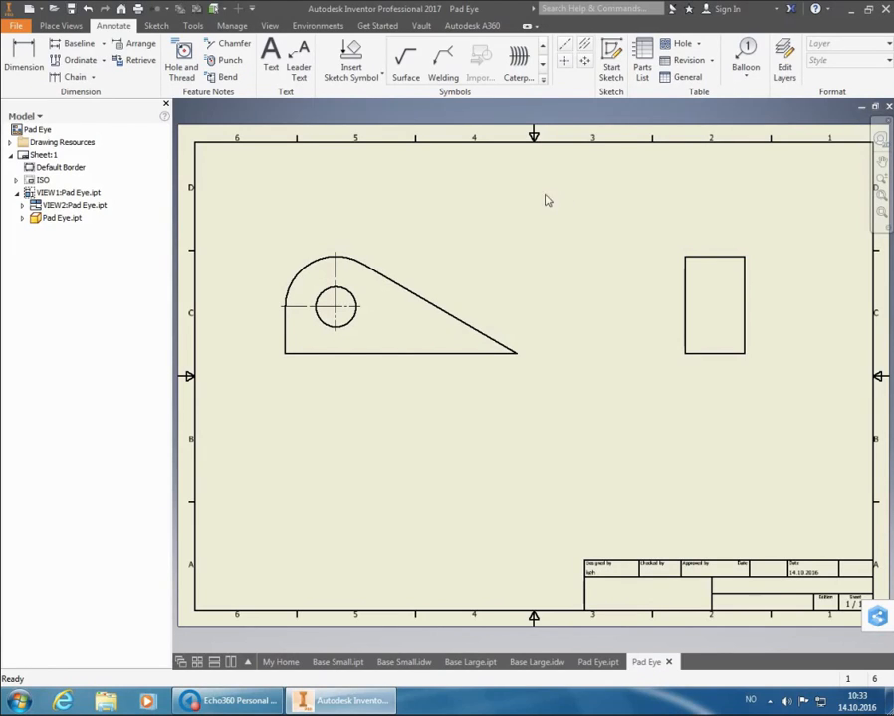
Dimension the bottom edge of the projected view using the Default - Method 1b (ISO) dimension style
{"action": "left_click", "coordinate": [38, 50]}
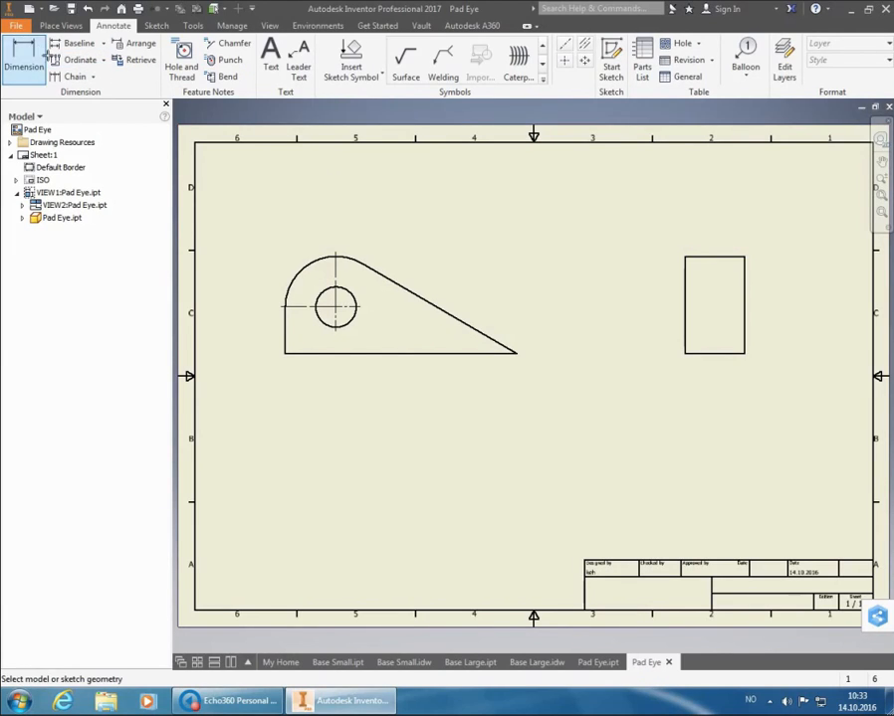
{"action": "left_click", "coordinate": [710, 359]}
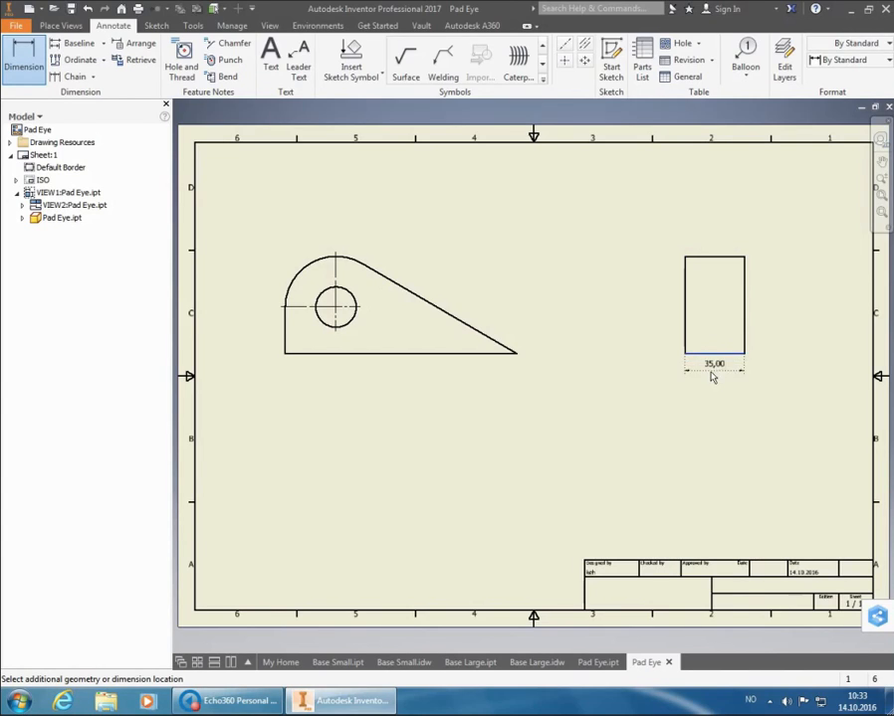
{"action": "left_click", "coordinate": [846, 60]}
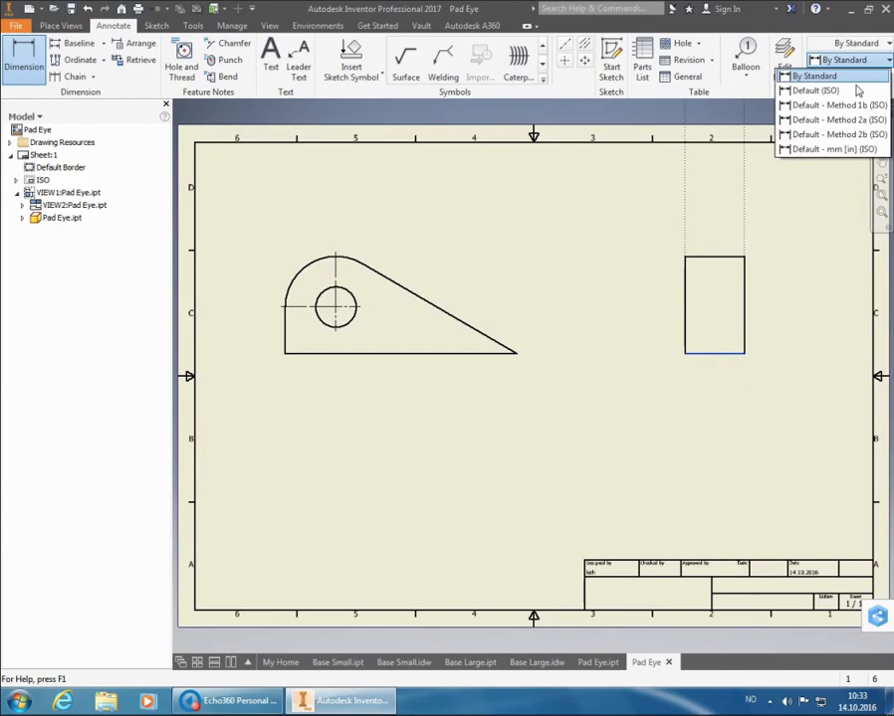
{"action": "left_click", "coordinate": [836, 103]}
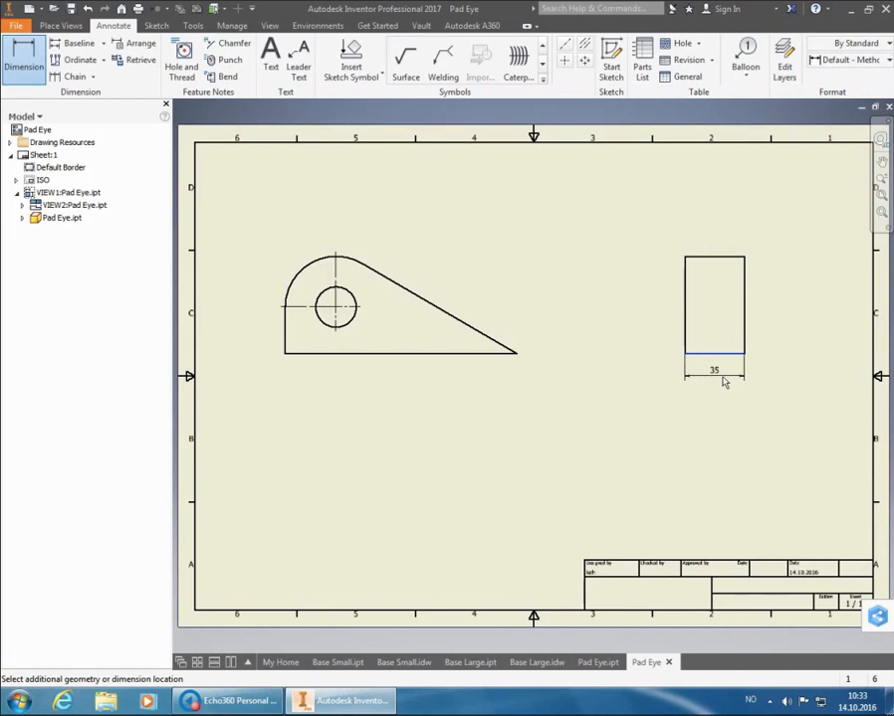
{"action": "left_click", "coordinate": [724, 378]}
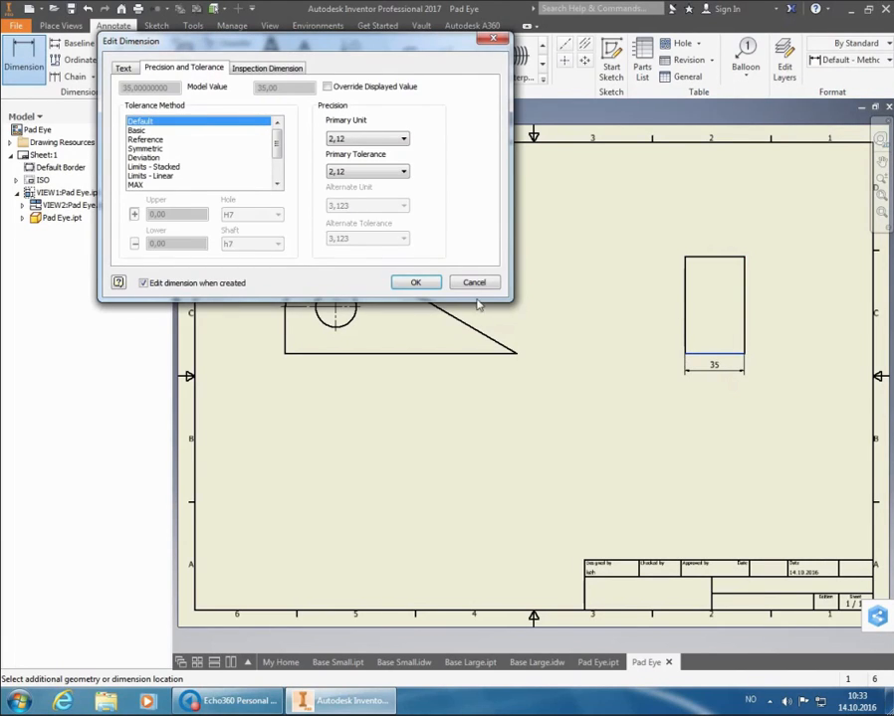
{"action": "left_click", "coordinate": [415, 282]}
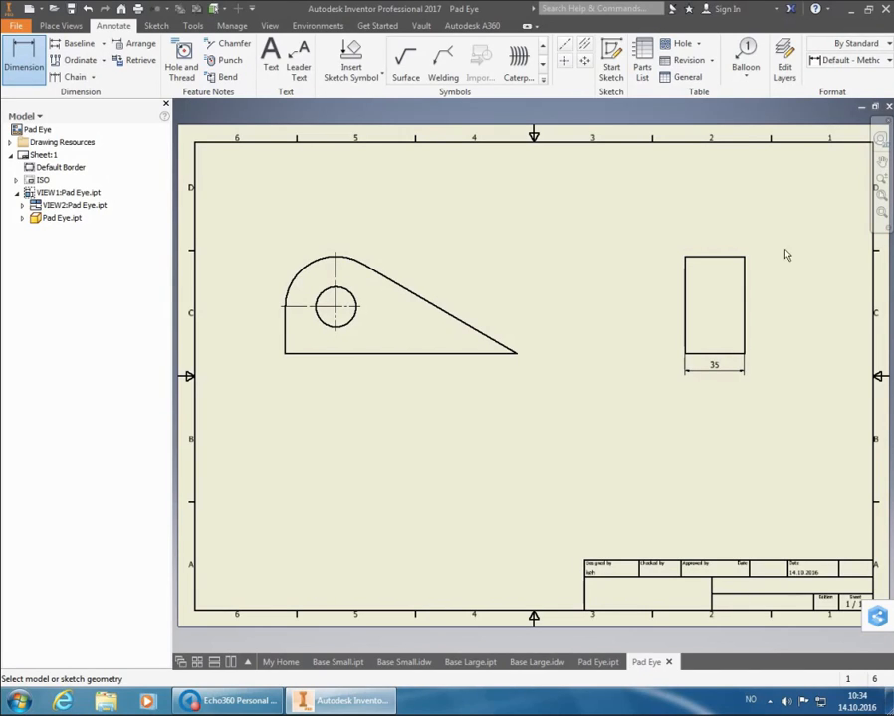
Dimension the overall height of the projected view between its horizontal edges, with the tolerance method set to Reference
{"action": "left_click", "coordinate": [743, 356]}
{"action": "left_click", "coordinate": [734, 258]}
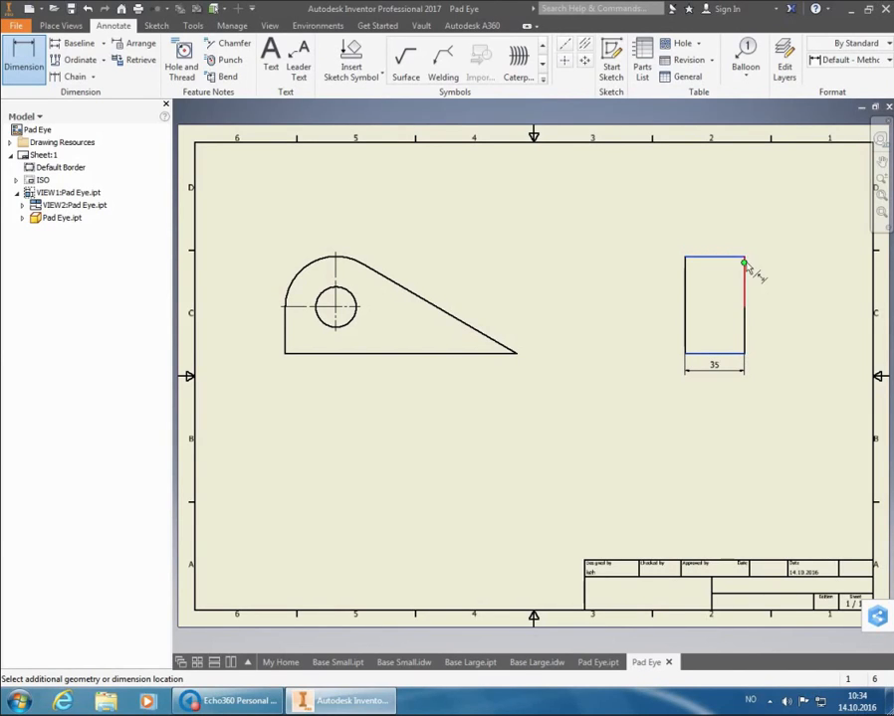
{"action": "left_click", "coordinate": [774, 285]}
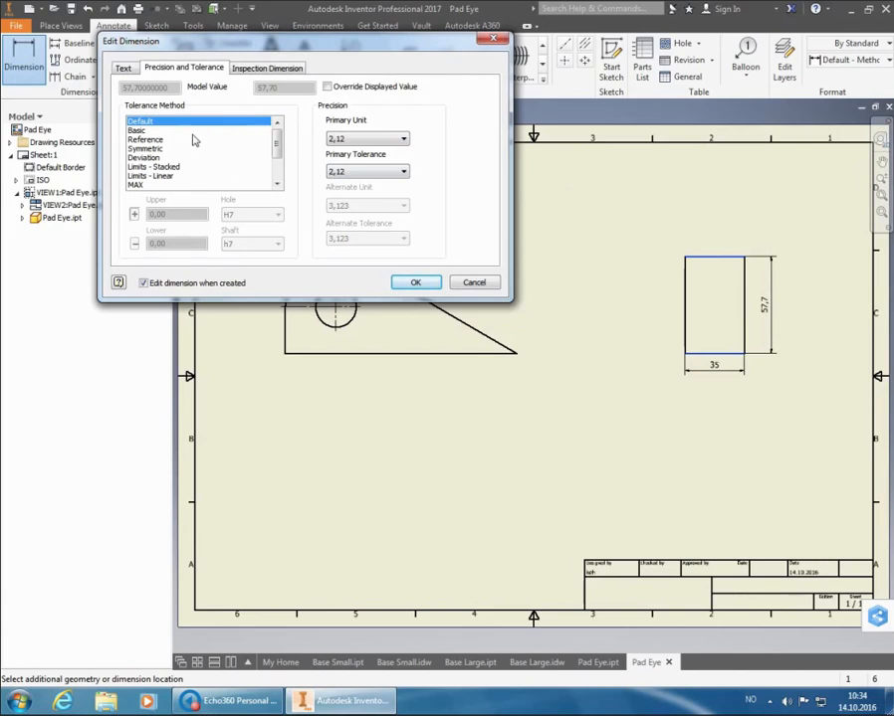
{"action": "left_click", "coordinate": [165, 140]}
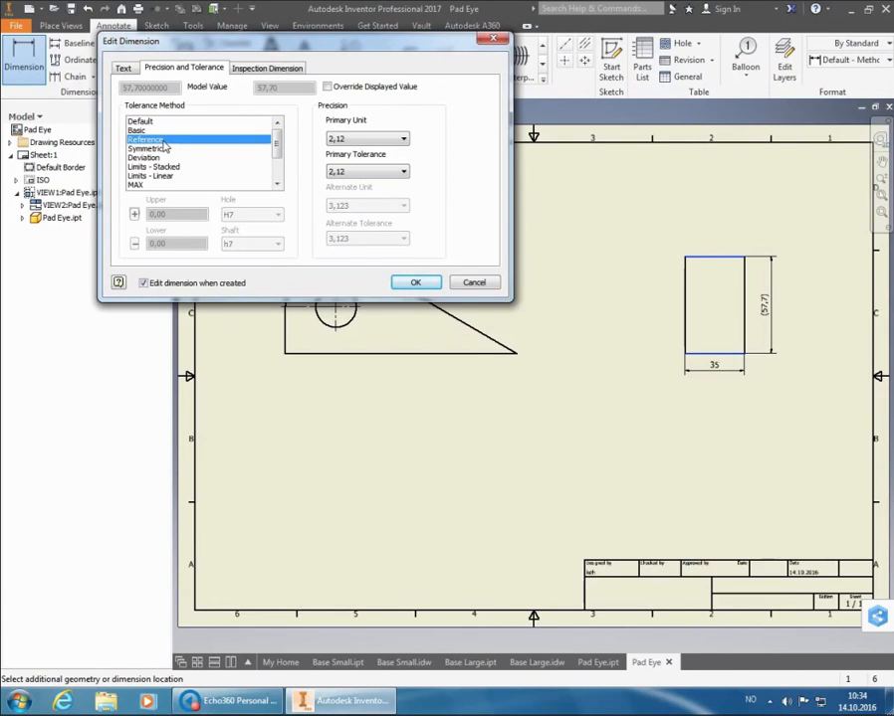
{"action": "left_click", "coordinate": [416, 284]}
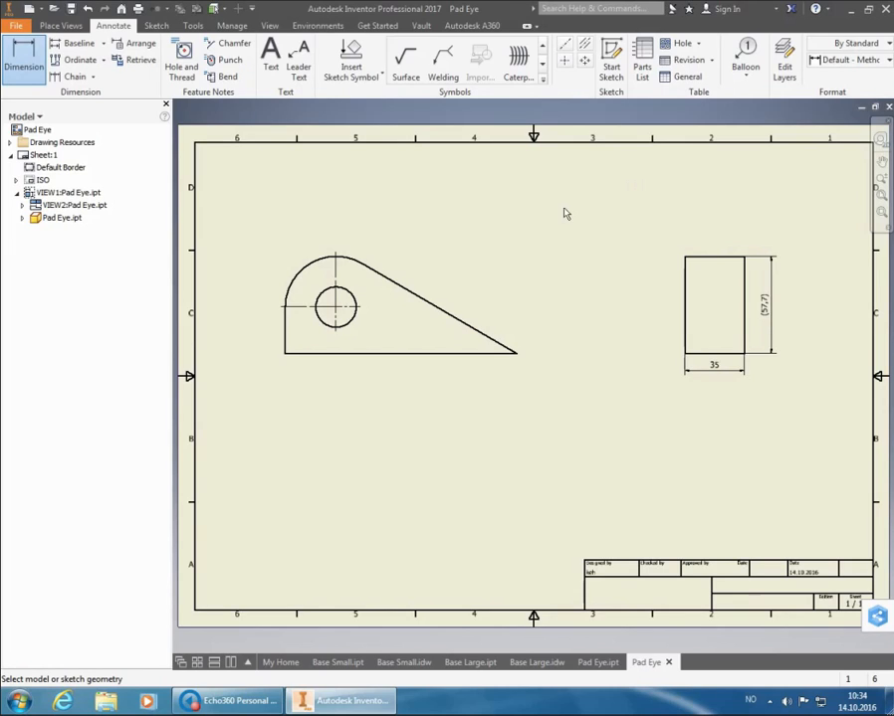
In the base view, dimension the hole center's height above the bottom edge and the radius of the rounded end
{"action": "left_click", "coordinate": [333, 351]}
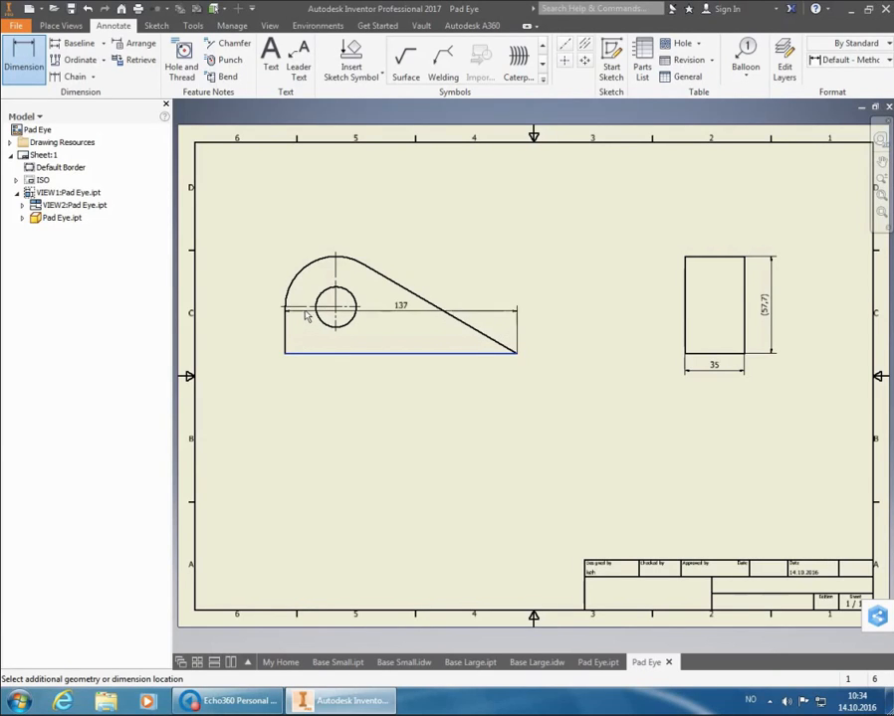
{"action": "left_click", "coordinate": [314, 317]}
{"action": "left_click", "coordinate": [262, 321]}
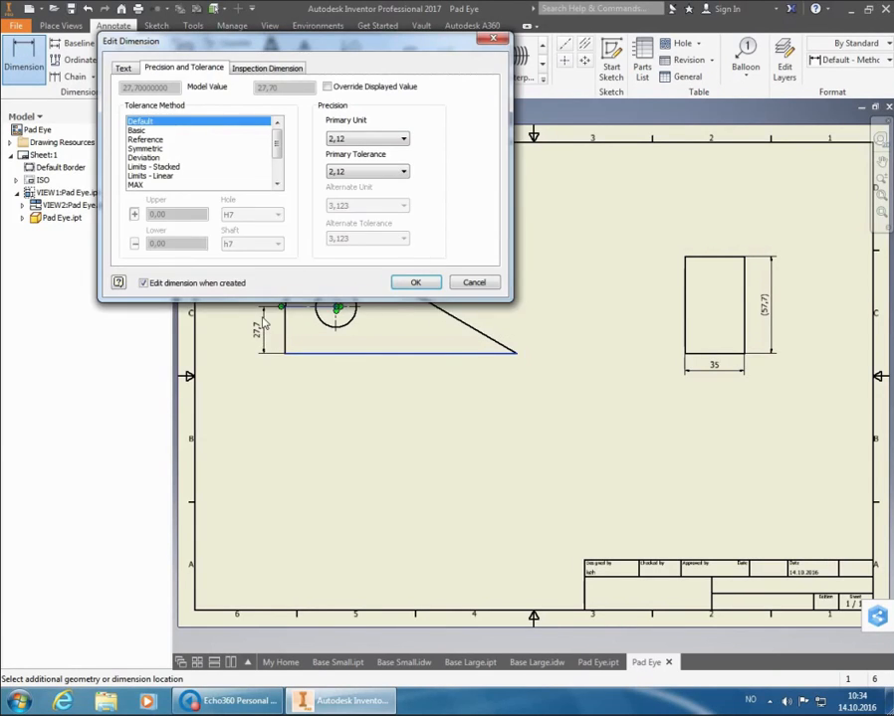
{"action": "left_click", "coordinate": [433, 286]}
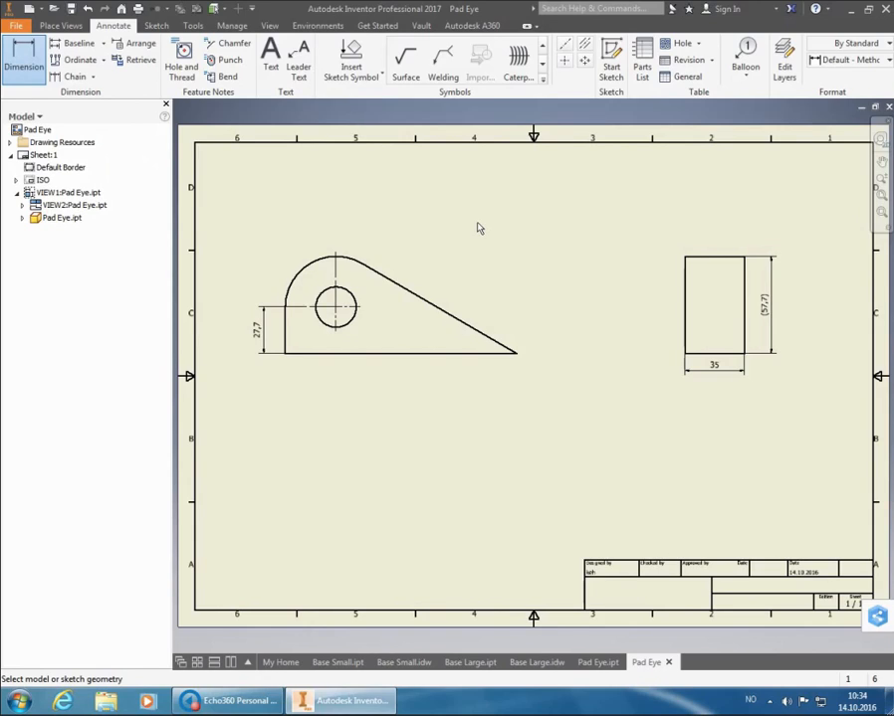
{"action": "left_click", "coordinate": [304, 285]}
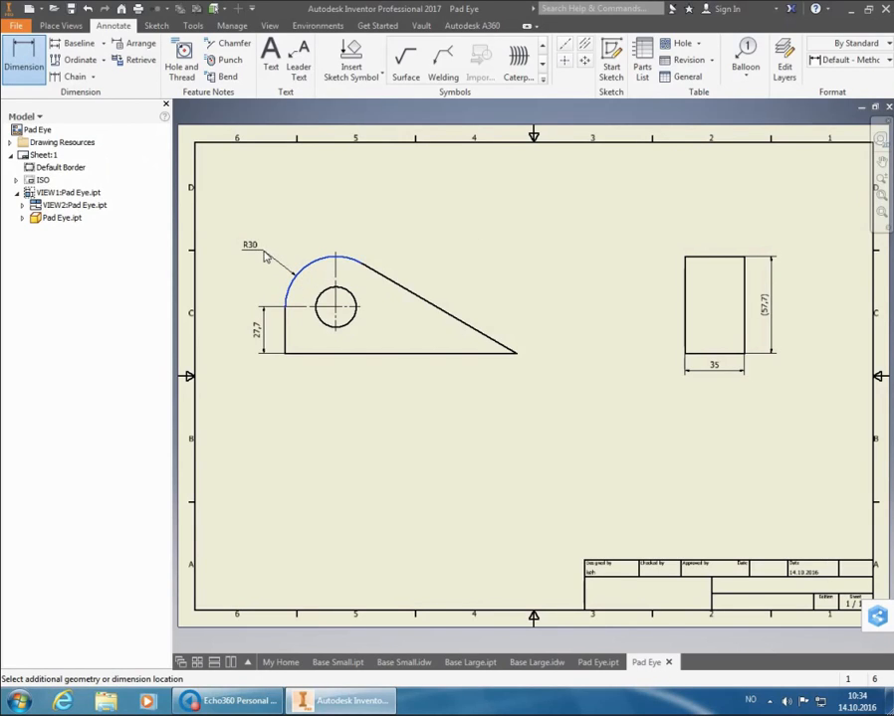
{"action": "left_click", "coordinate": [265, 256]}
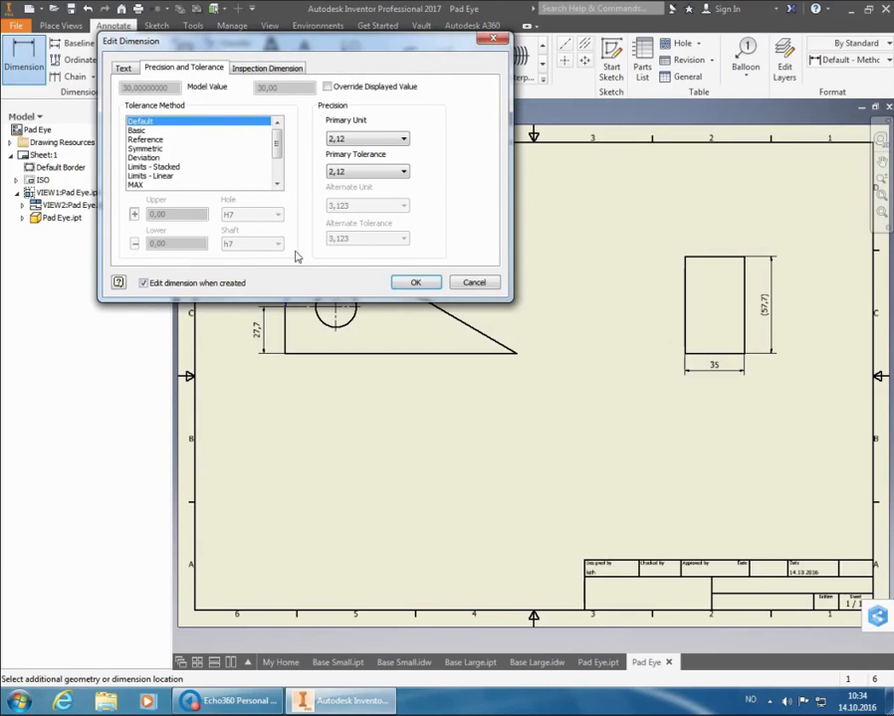
{"action": "left_click", "coordinate": [415, 281]}
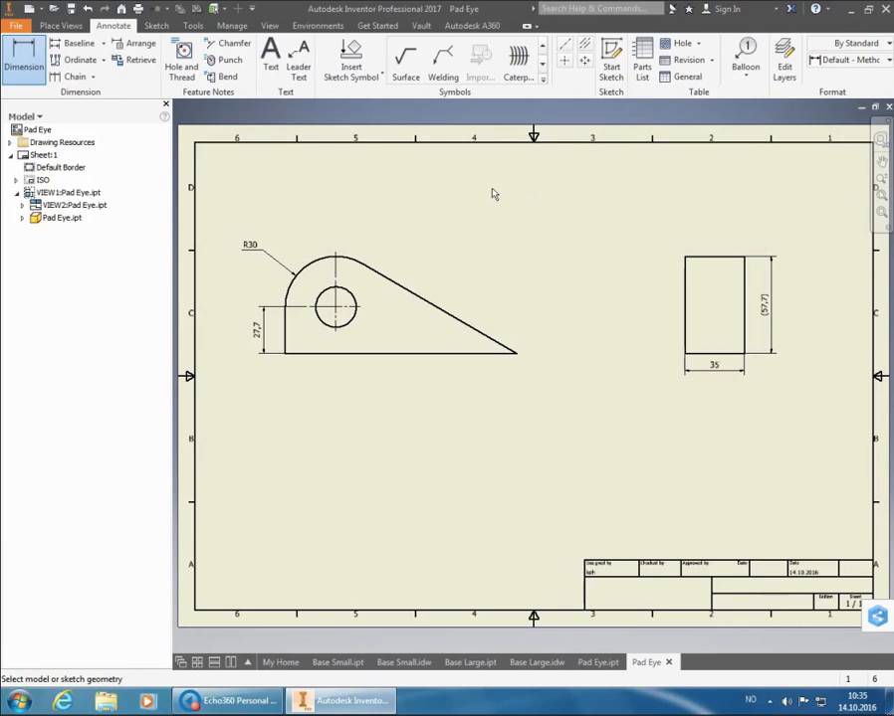
Dimension the hole center's horizontal distance from the base view's vertical edge, and the full length of the part below it
{"action": "left_click", "coordinate": [286, 336]}
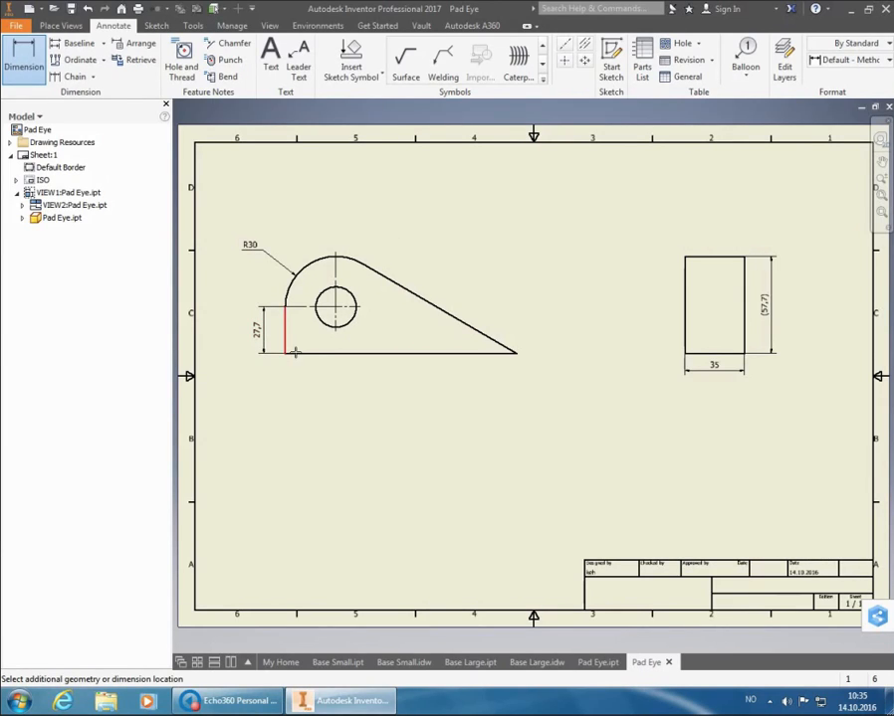
{"action": "left_click", "coordinate": [343, 329]}
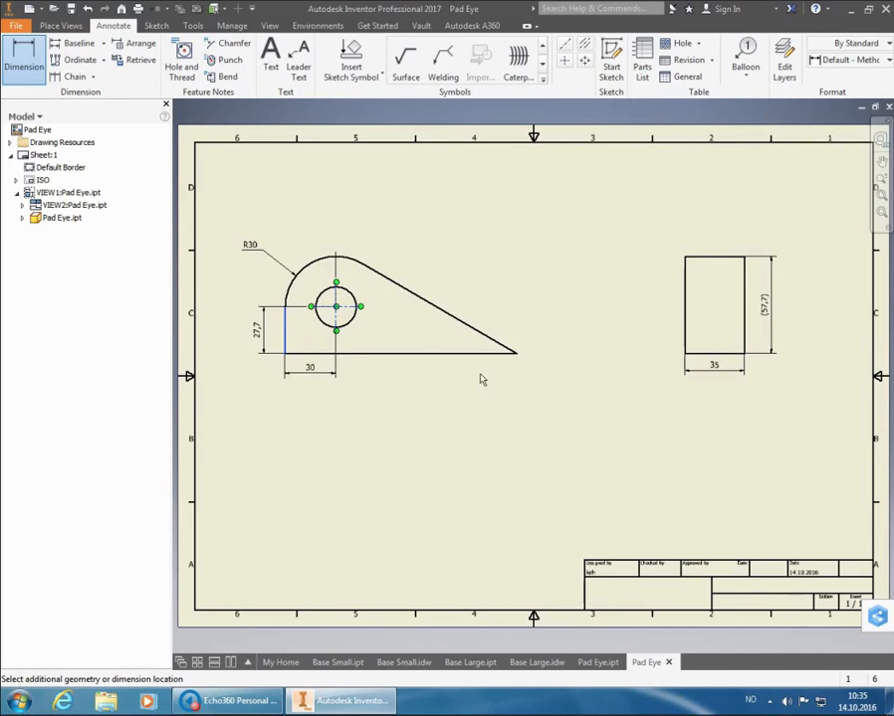
{"action": "left_click", "coordinate": [654, 374]}
{"action": "left_click", "coordinate": [416, 282]}
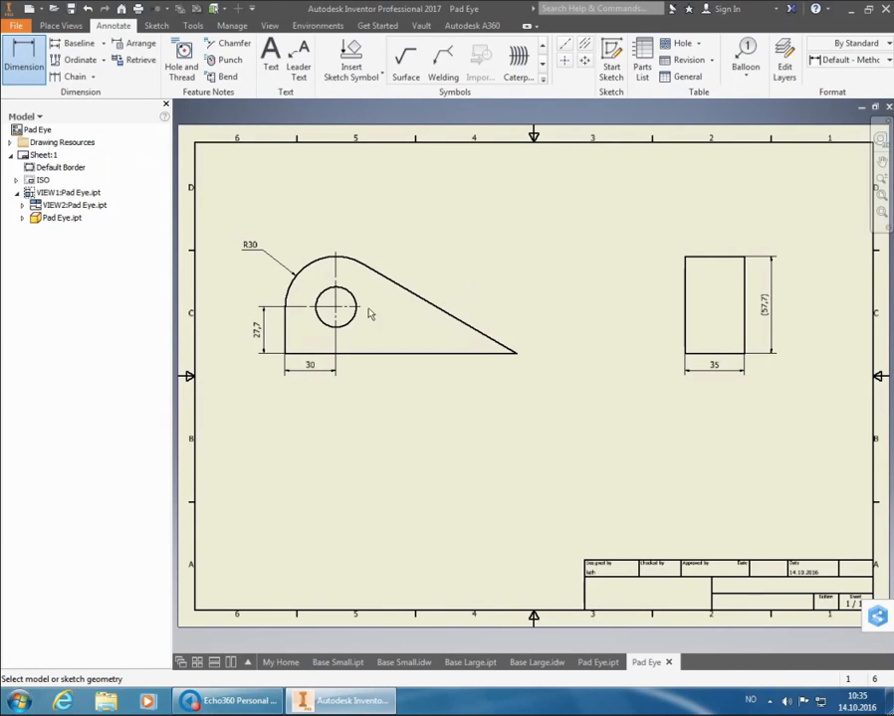
{"action": "left_click", "coordinate": [287, 346]}
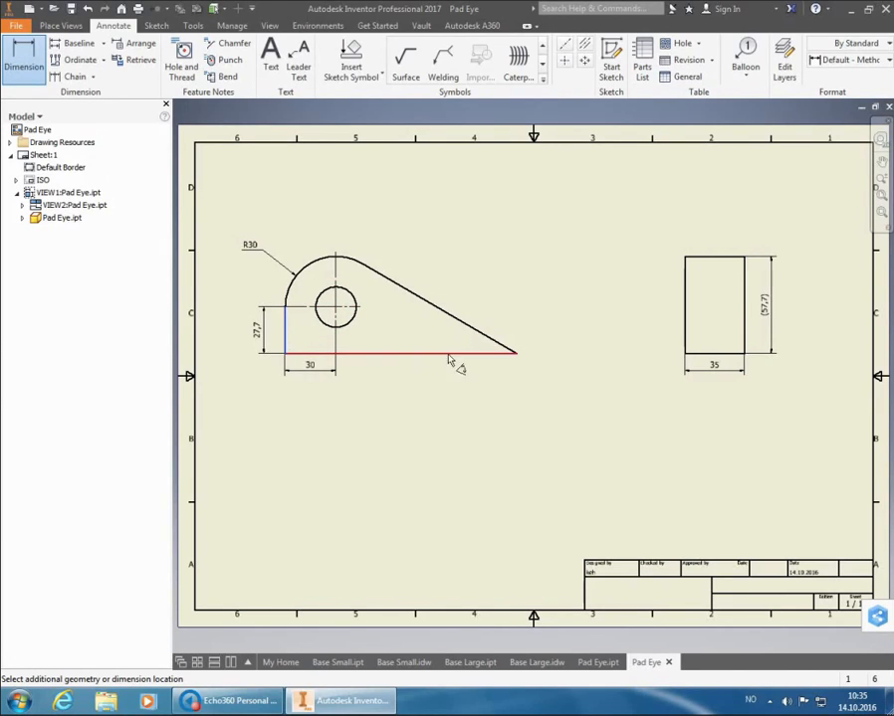
{"action": "left_click", "coordinate": [516, 355]}
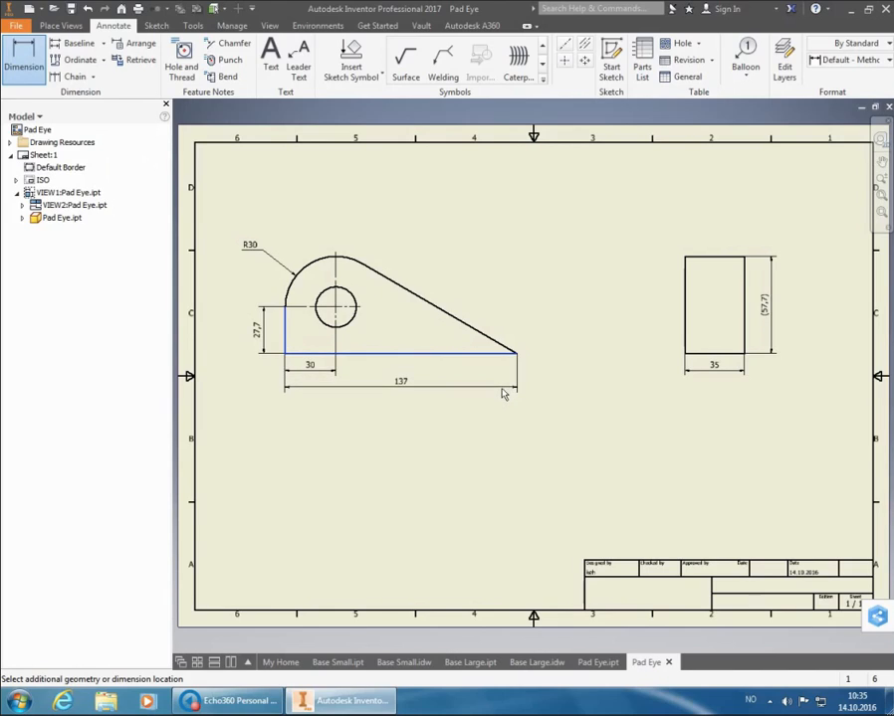
{"action": "left_click", "coordinate": [503, 395]}
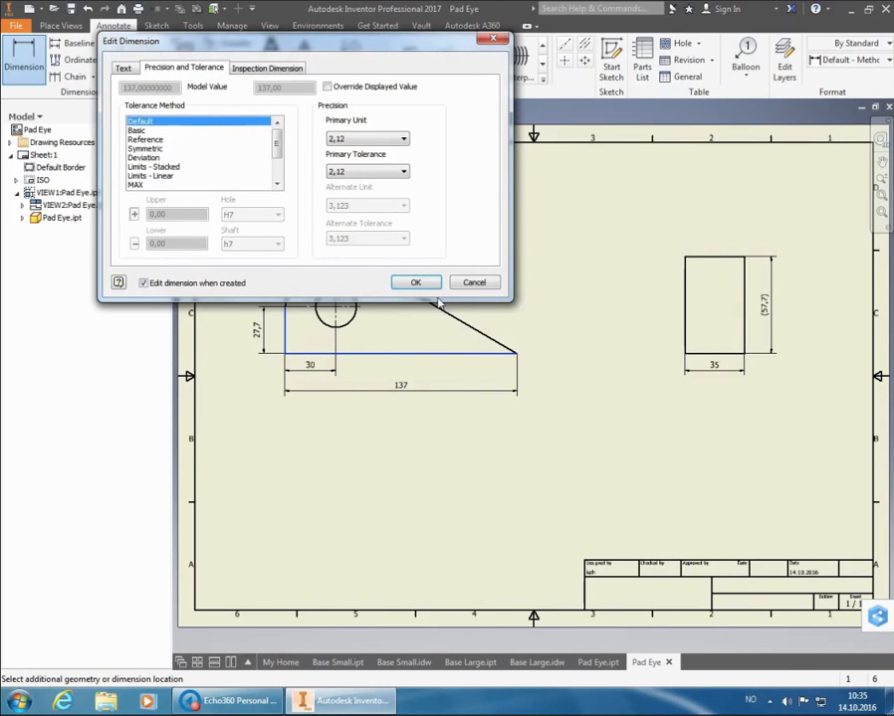
{"action": "key", "text": "Return"}
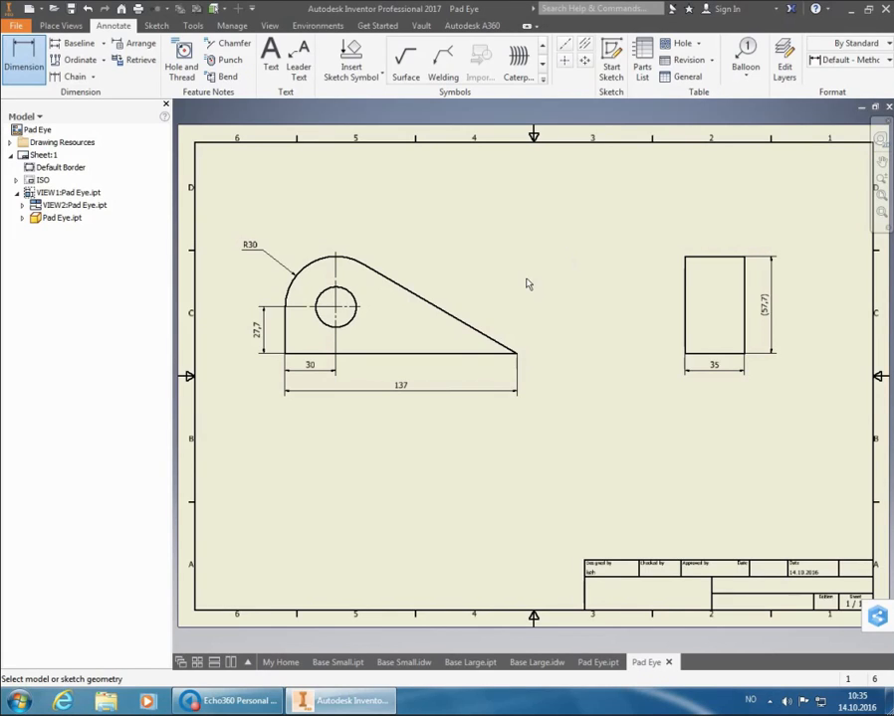
Dimension the angle between the bottom edge and the sloped edge, with angular precision 0 and the Reference tolerance method
{"action": "left_click", "coordinate": [450, 355]}
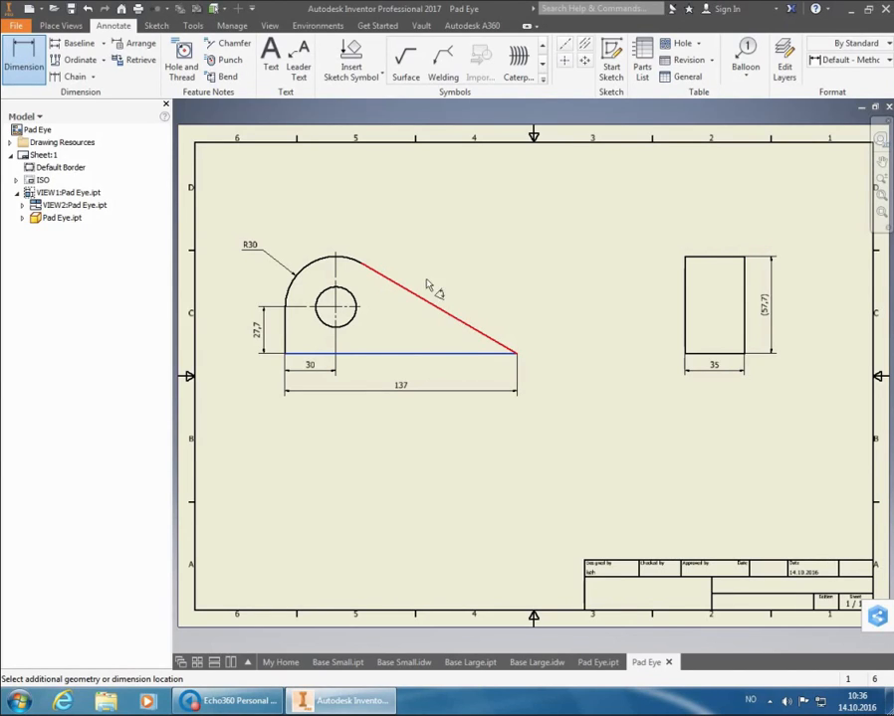
{"action": "left_click", "coordinate": [449, 320]}
{"action": "left_click", "coordinate": [456, 346]}
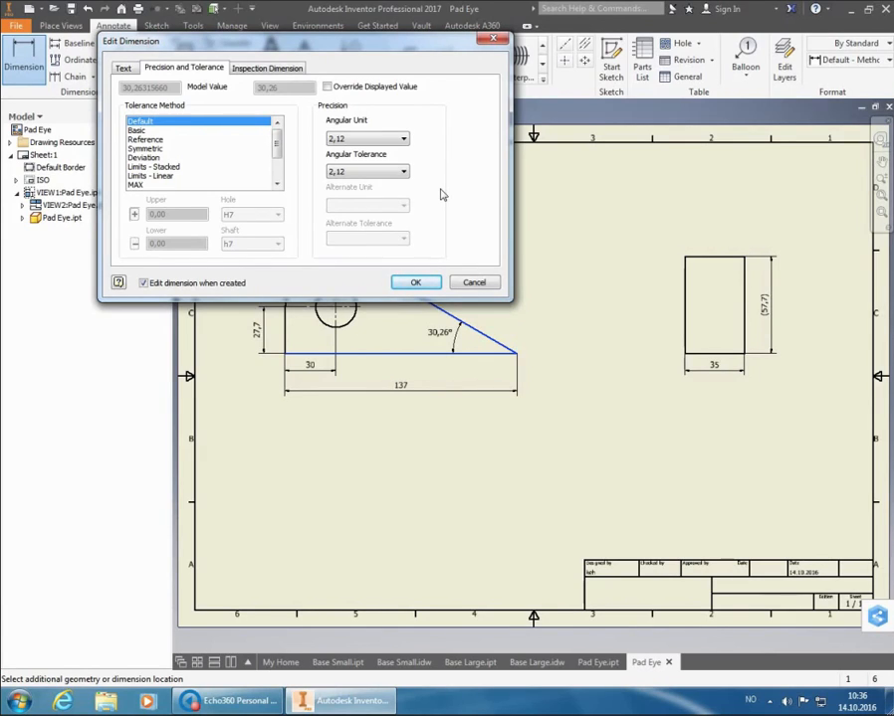
{"action": "left_click", "coordinate": [404, 140]}
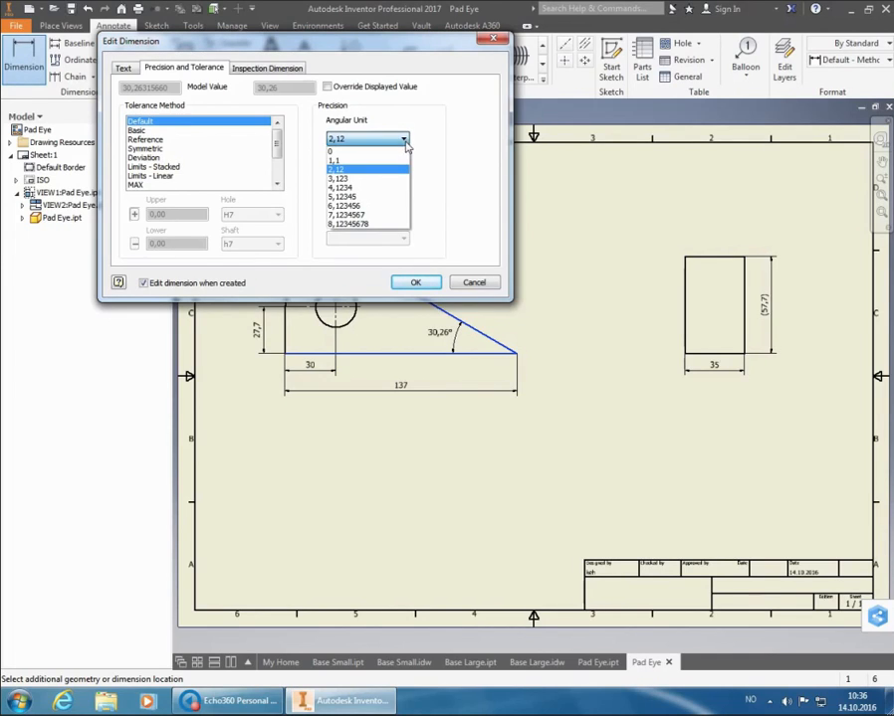
{"action": "left_click", "coordinate": [401, 151]}
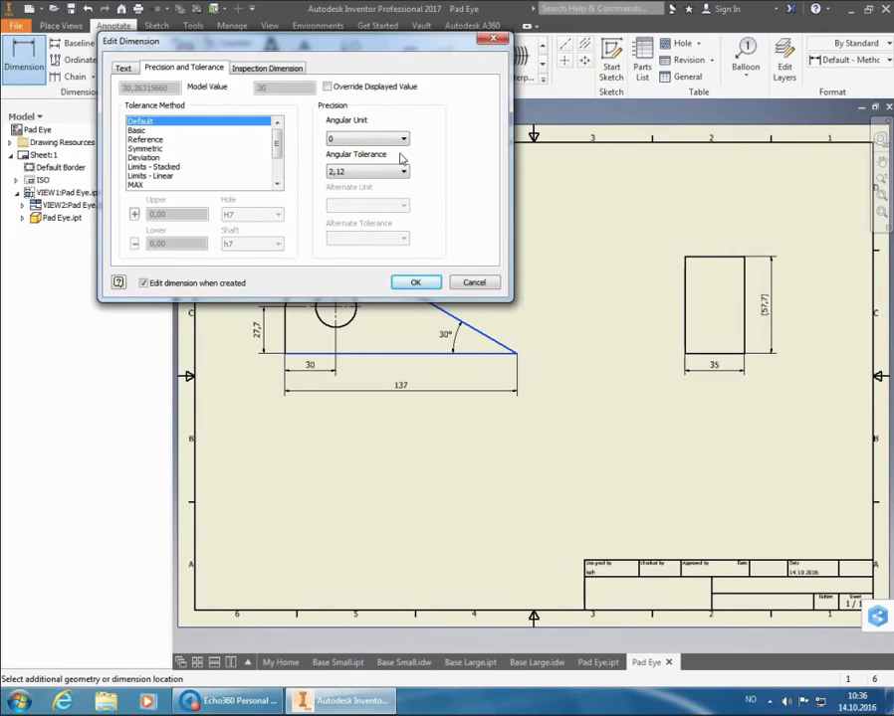
{"action": "left_click", "coordinate": [154, 141]}
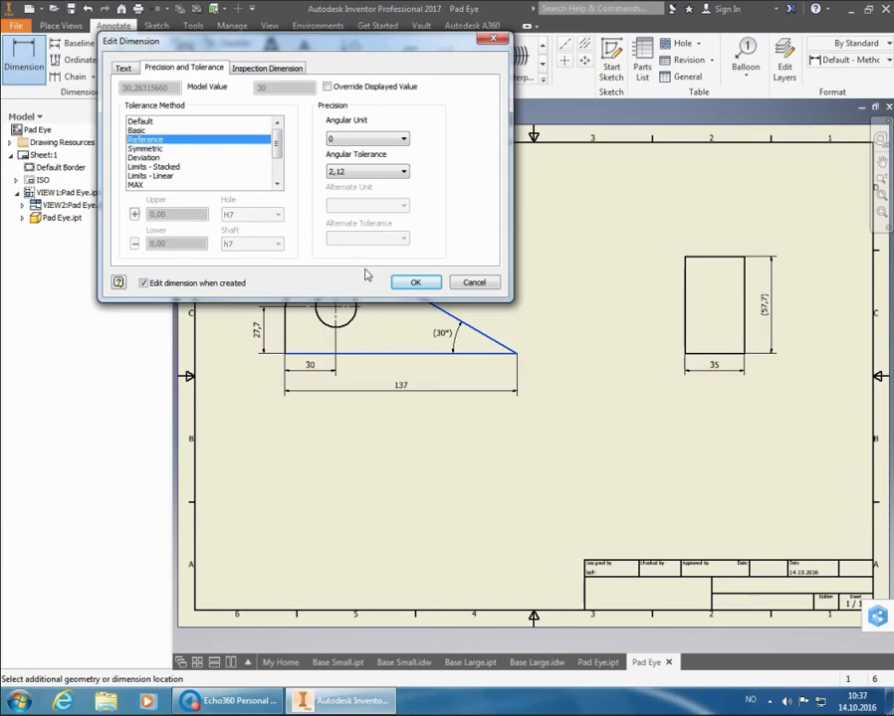
{"action": "left_click", "coordinate": [414, 285]}
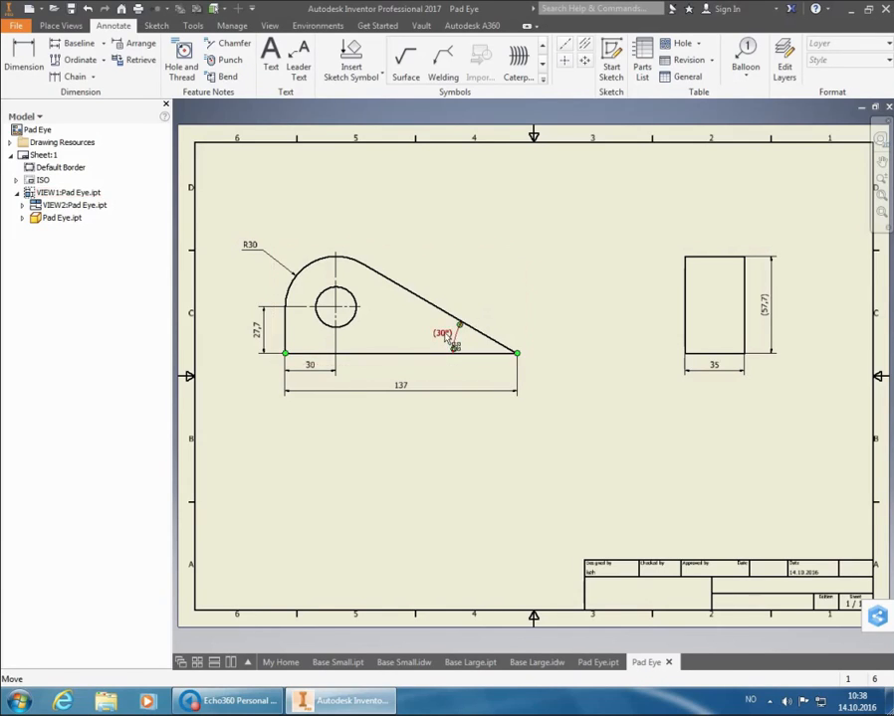
Try moving the angle dimension outside the part above the sloped edge, and move it back between the two edges
{"action": "left_click_drag", "start_coordinate": [447, 340], "coordinate": [485, 327]}
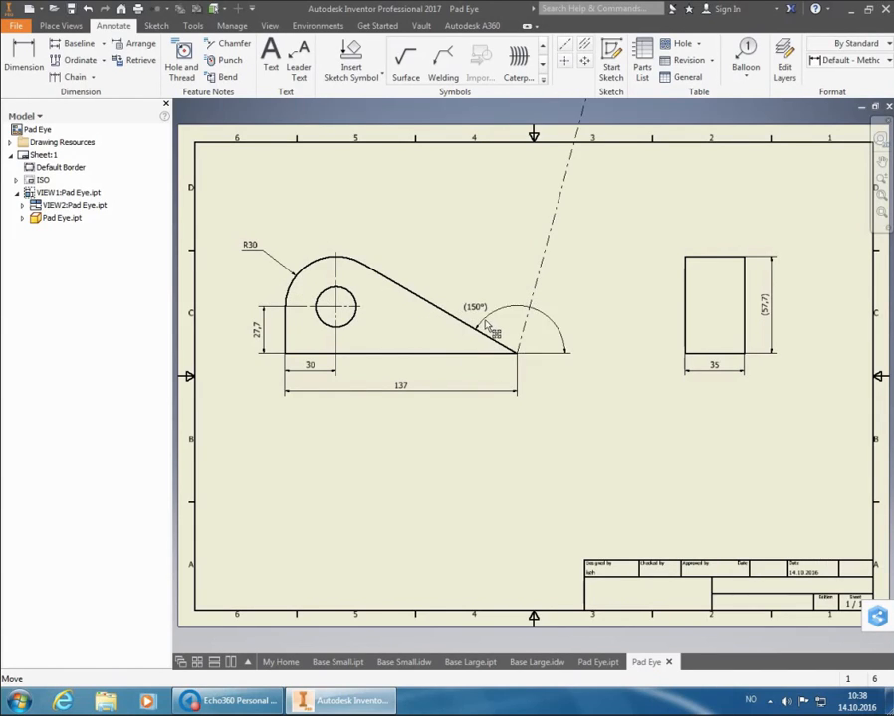
{"action": "left_click_drag", "start_coordinate": [485, 326], "coordinate": [460, 342]}
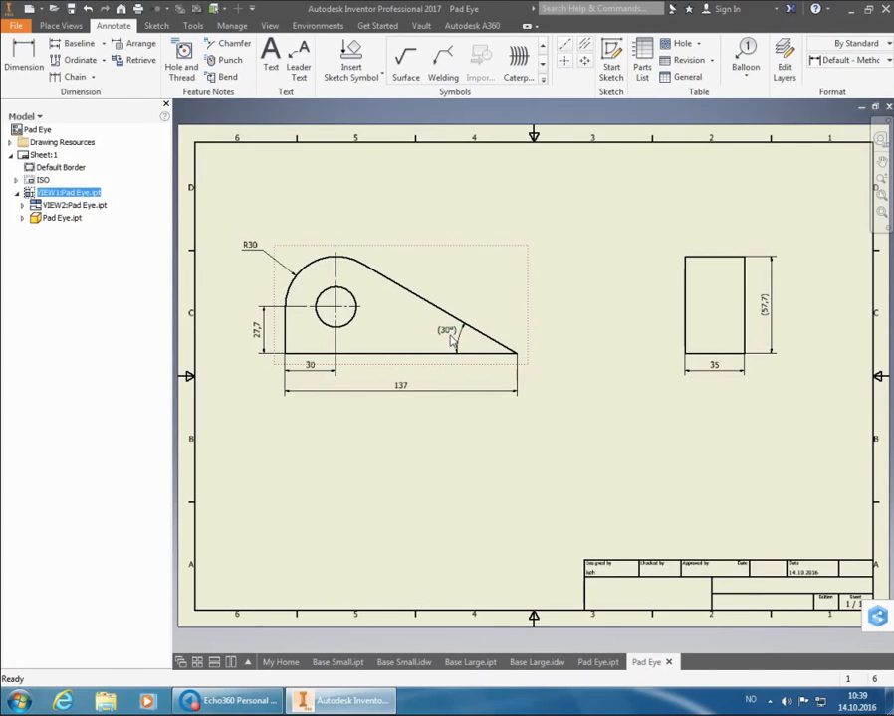
{"action": "right_click", "coordinate": [455, 343]}
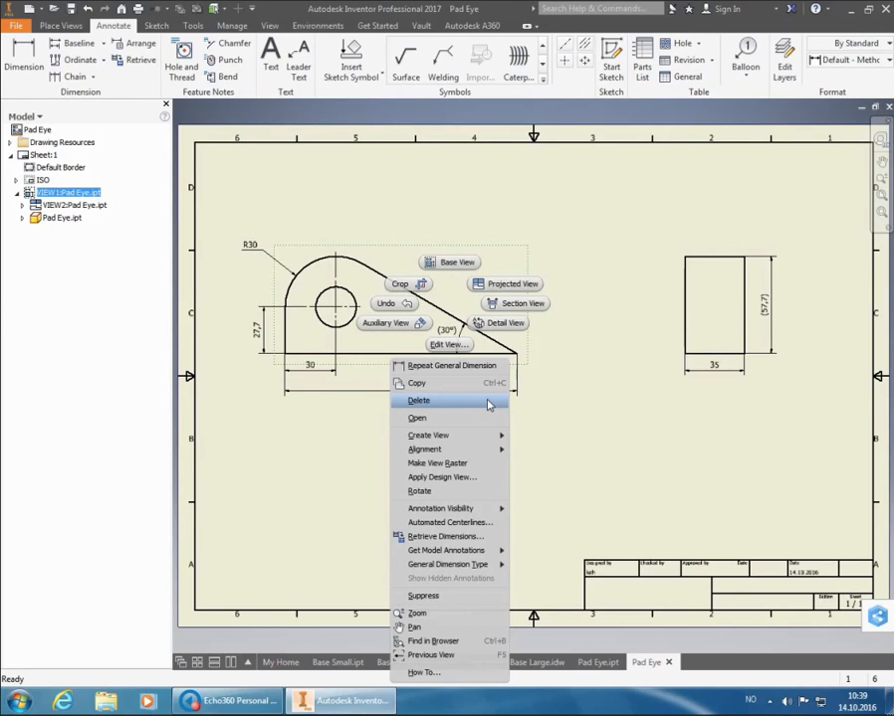
{"action": "left_click", "coordinate": [597, 372]}
Turn off the Use Quadrant option for the angle dimension in the base view
{"action": "left_click", "coordinate": [463, 341]}
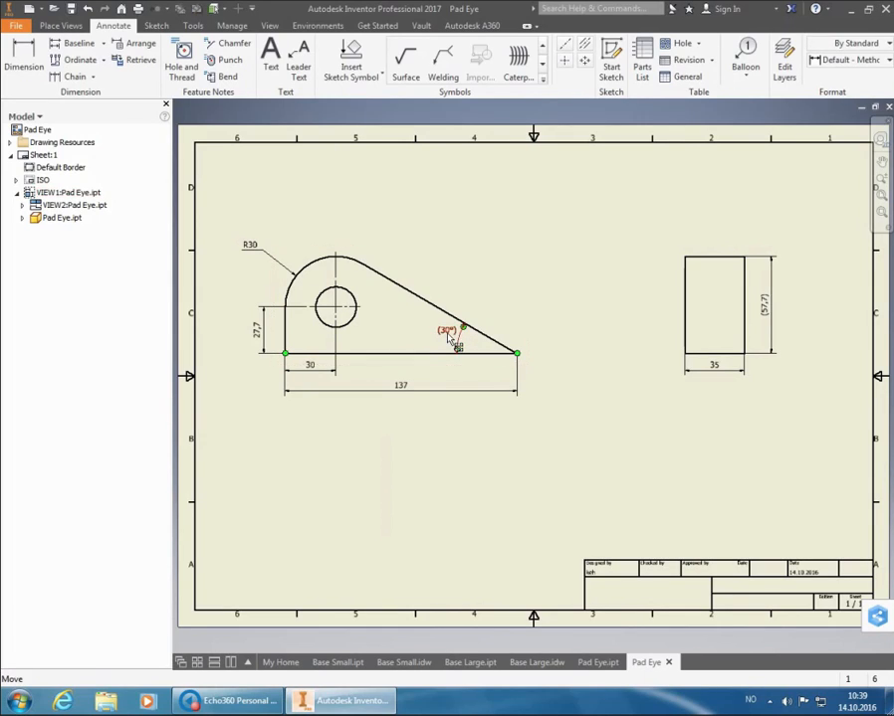
{"action": "right_click", "coordinate": [449, 339]}
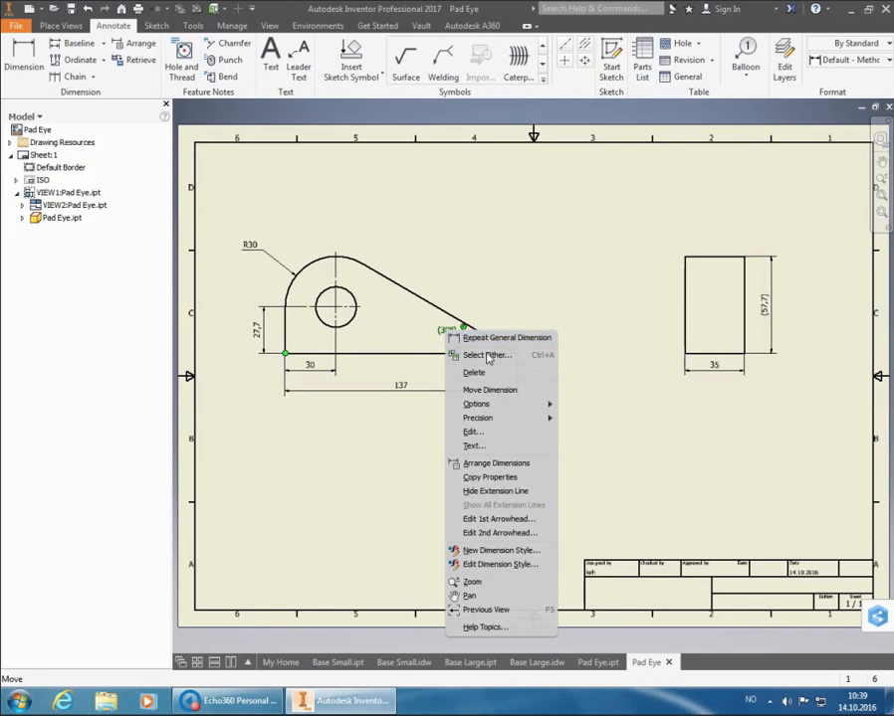
{"action": "mouse_move", "coordinate": [489, 406]}
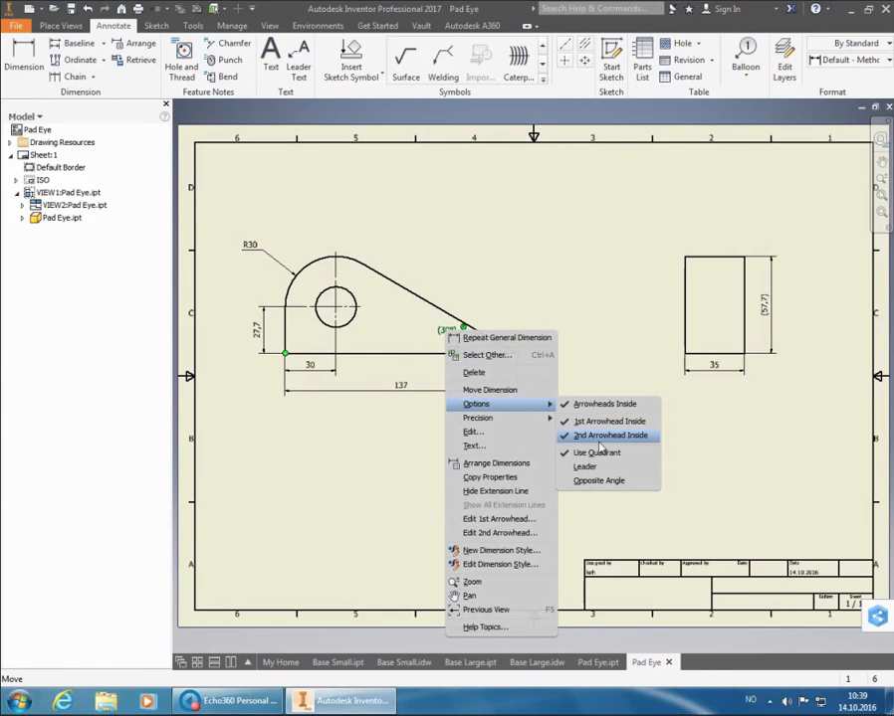
{"action": "left_click", "coordinate": [598, 452]}
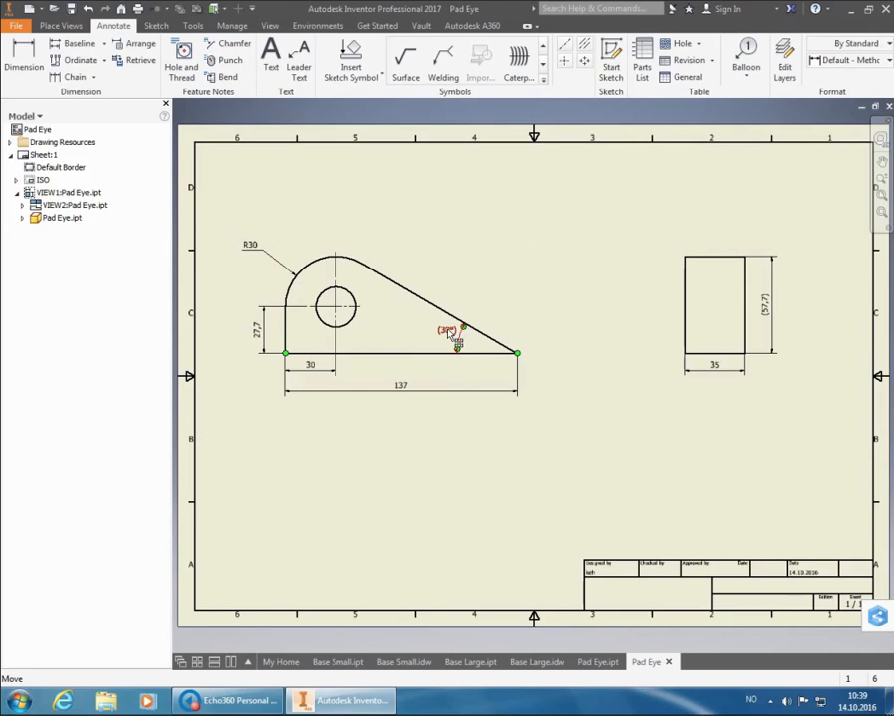
Move the angle dimension outside the part above the sloped edge, and turn off its Arrowheads Inside option
{"action": "left_click_drag", "start_coordinate": [456, 338], "coordinate": [487, 327]}
{"action": "left_click", "coordinate": [580, 251]}
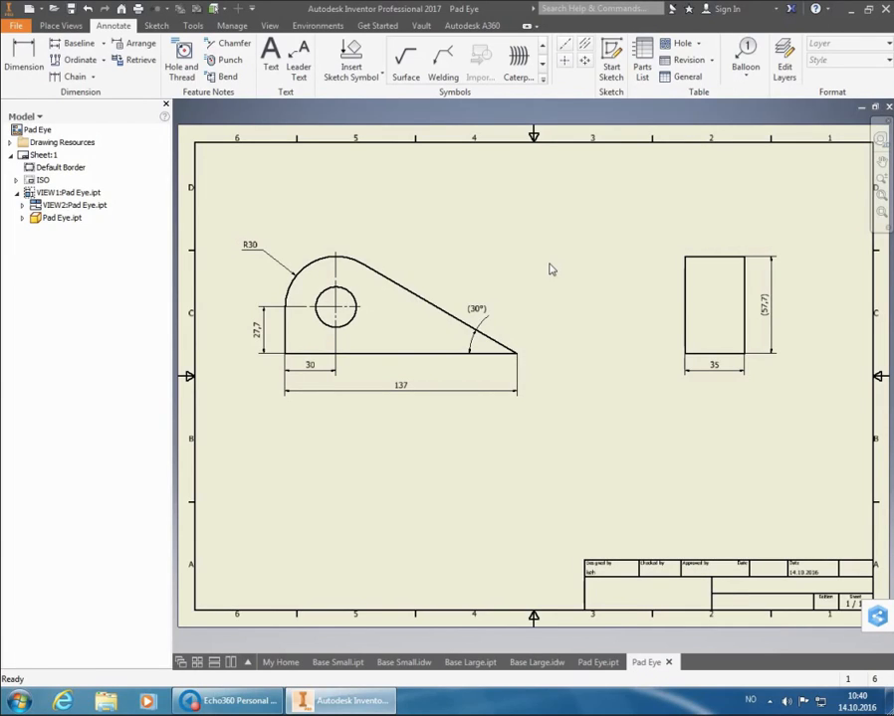
{"action": "left_click", "coordinate": [479, 313]}
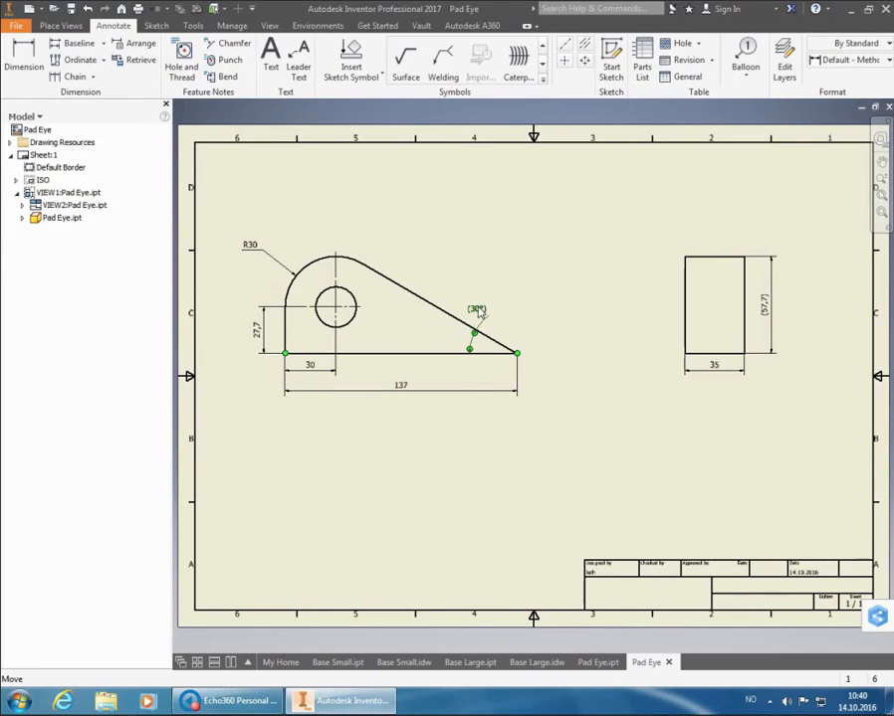
{"action": "right_click", "coordinate": [478, 313]}
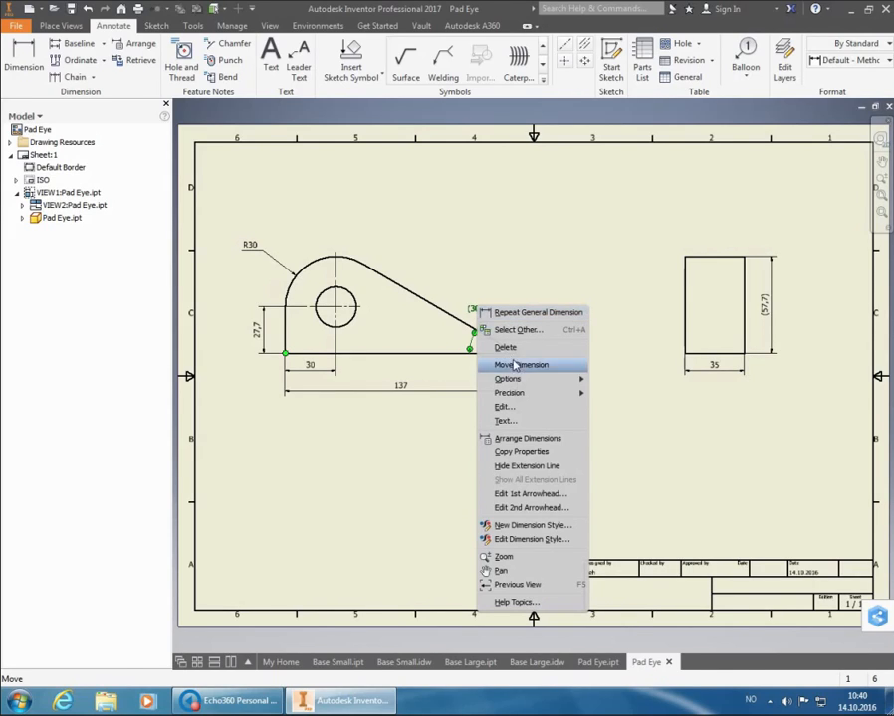
{"action": "mouse_move", "coordinate": [524, 383]}
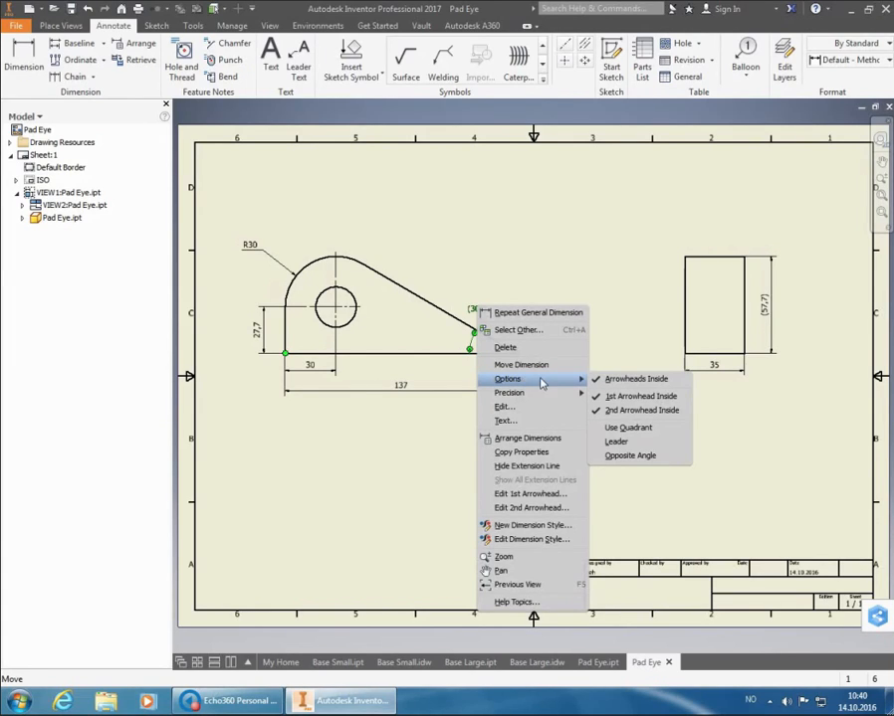
{"action": "left_click", "coordinate": [598, 381]}
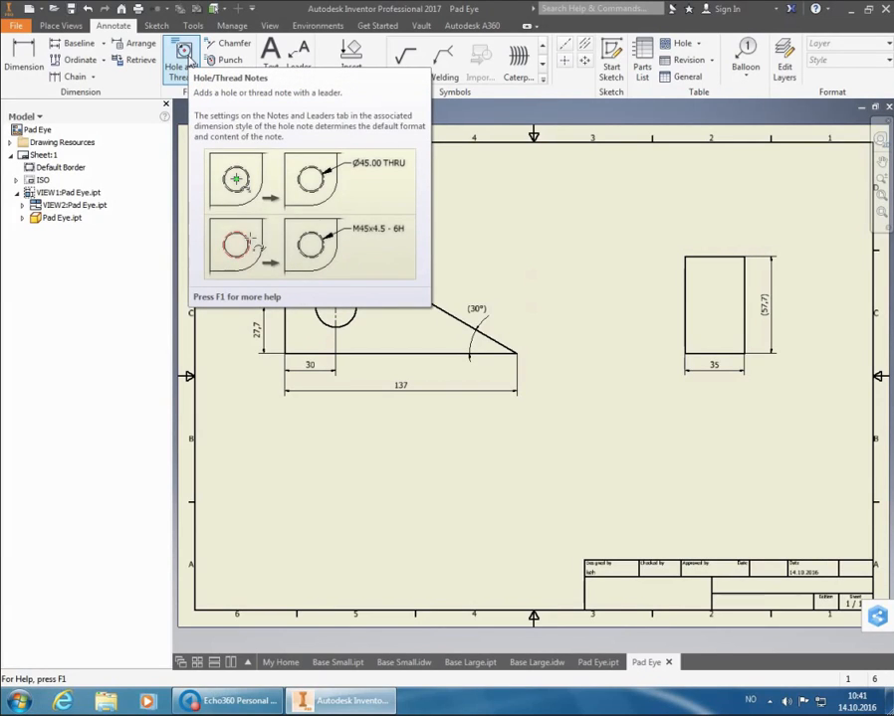
Add a hole note to the hole in the base view using the Default - Method 2a (ISO) style, placed above the sloped edge
{"action": "left_click", "coordinate": [188, 54]}
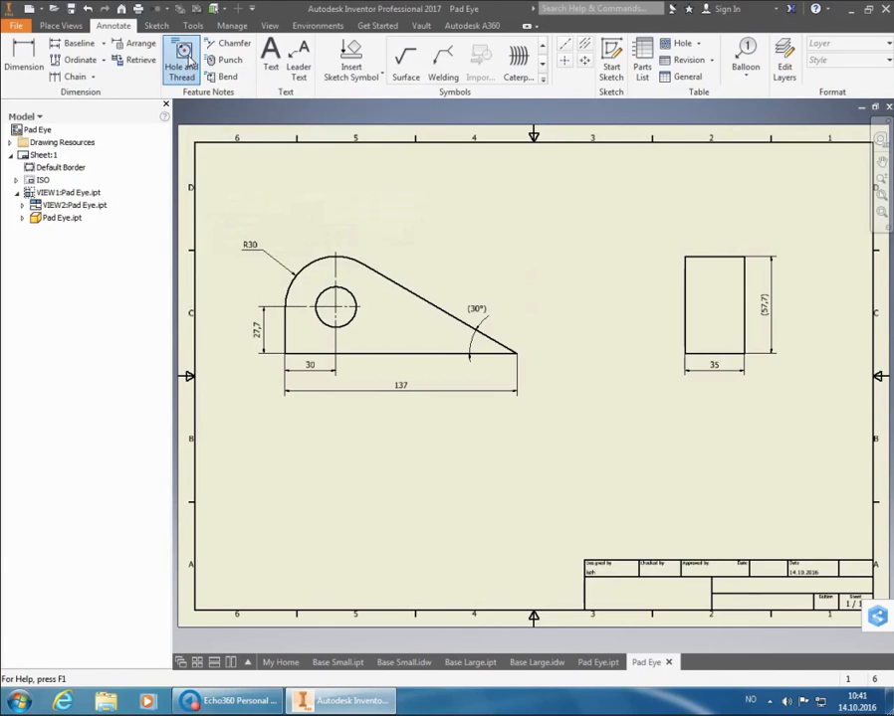
{"action": "left_click", "coordinate": [352, 301]}
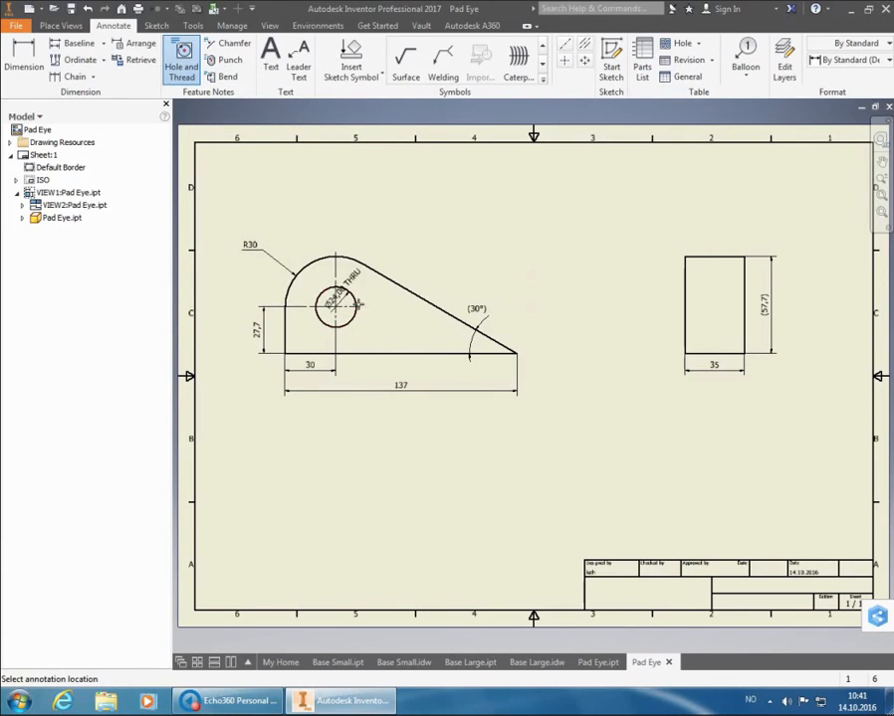
{"action": "left_click", "coordinate": [848, 62]}
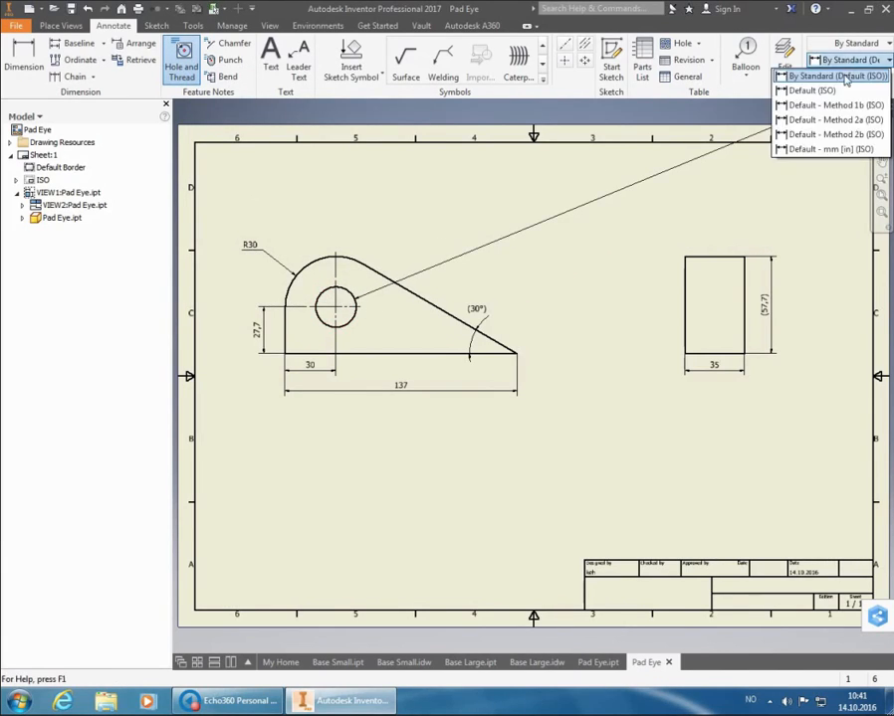
{"action": "left_click", "coordinate": [832, 118]}
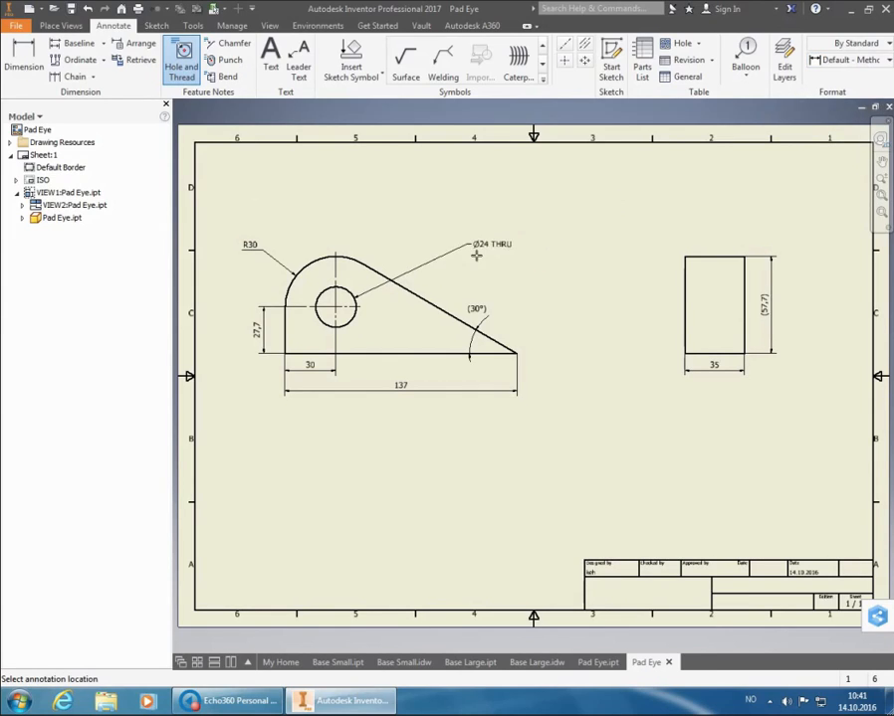
{"action": "left_click", "coordinate": [395, 248]}
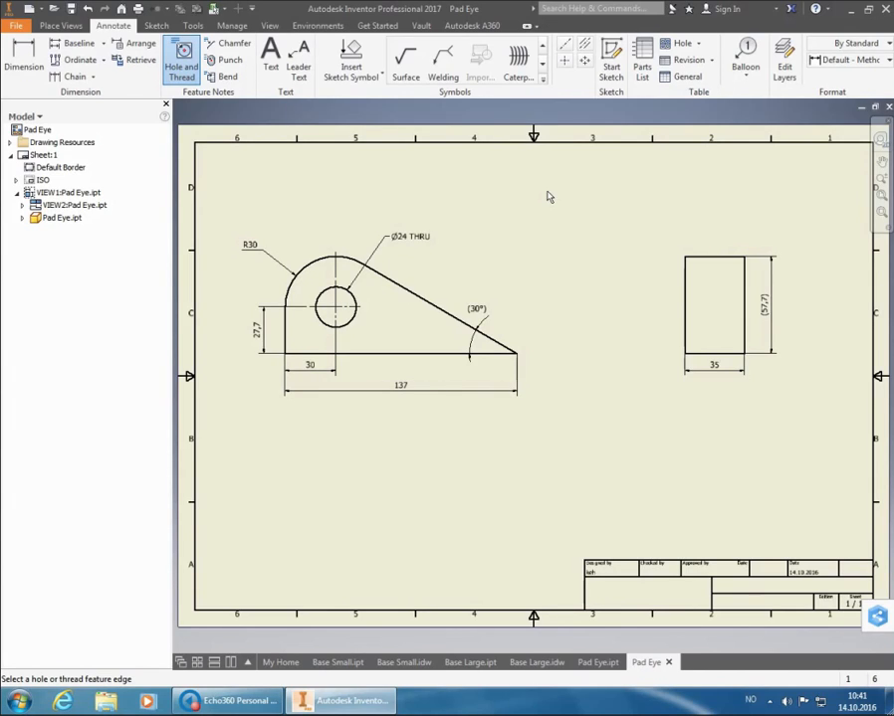
{"action": "key", "text": "Escape"}
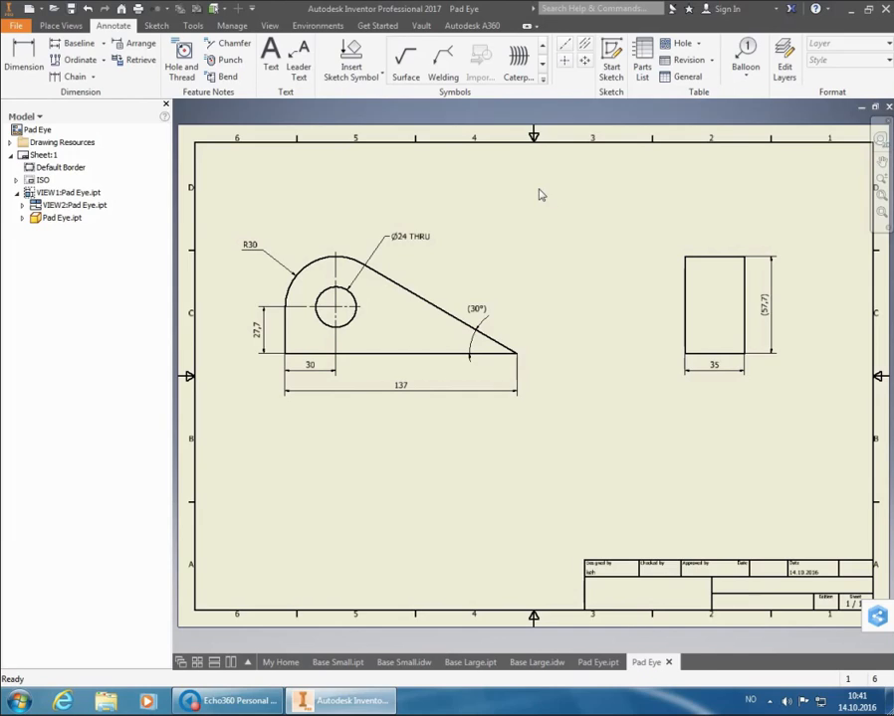
Save the drawing as Pad Eye.idw in the Practice Task 7B folder, and create a new assembly from the metric Standard (mm).iam template
{"action": "left_click", "coordinate": [73, 8]}
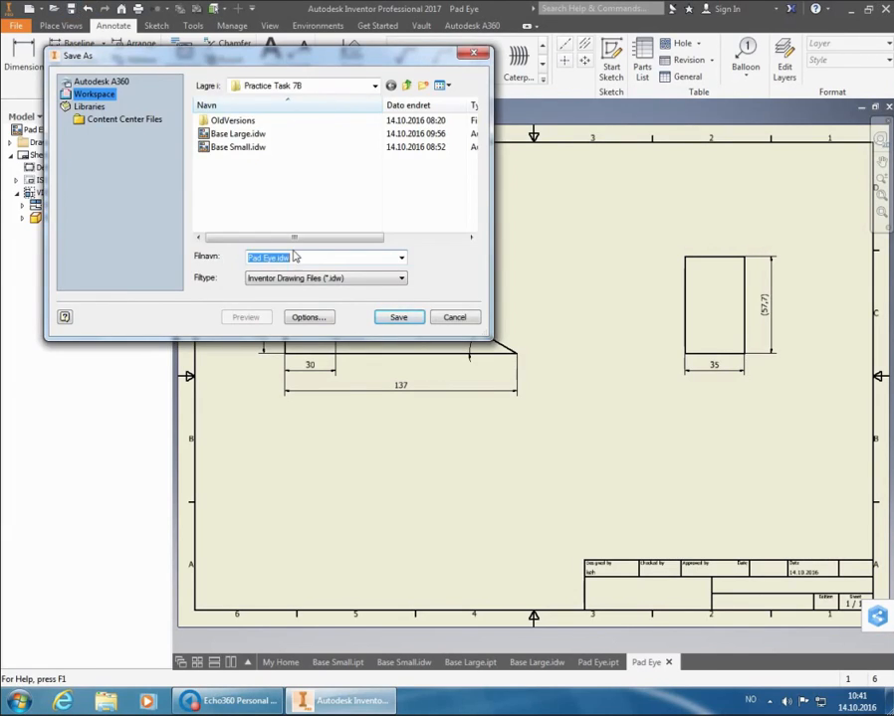
{"action": "left_click", "coordinate": [416, 321]}
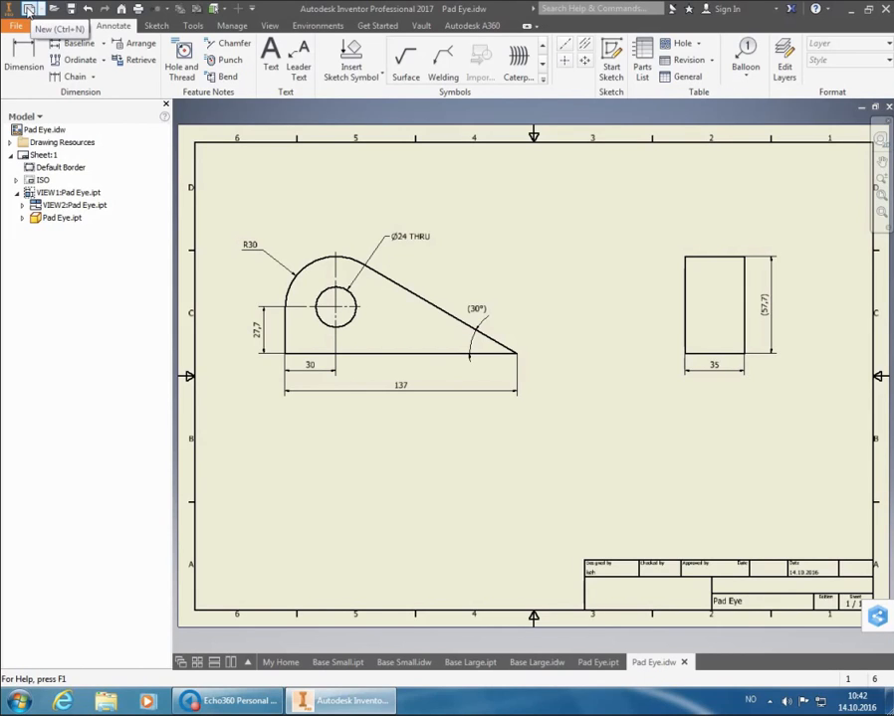
{"action": "left_click", "coordinate": [29, 9]}
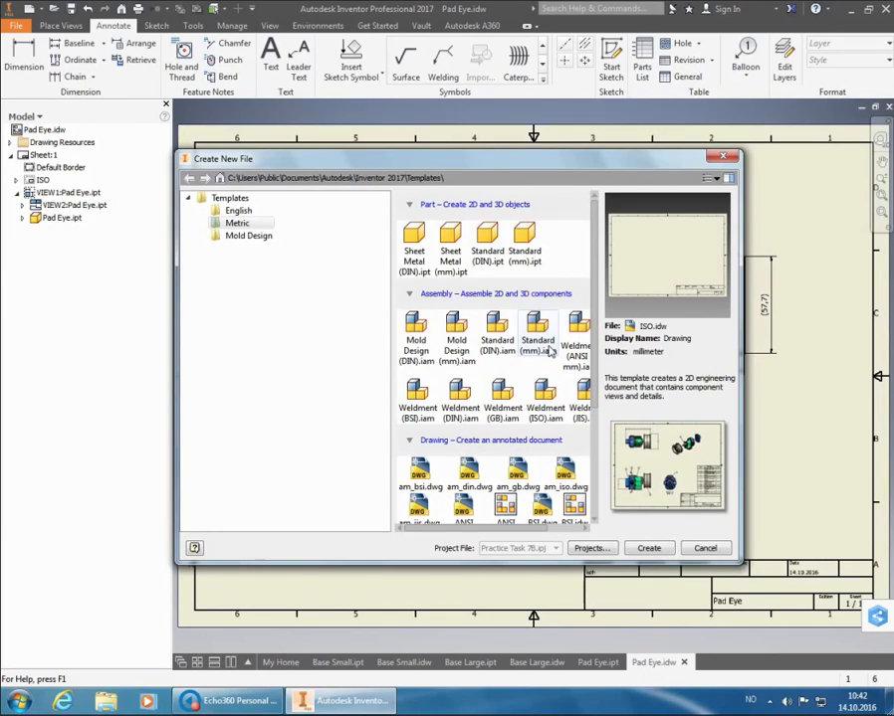
{"action": "left_click", "coordinate": [549, 351]}
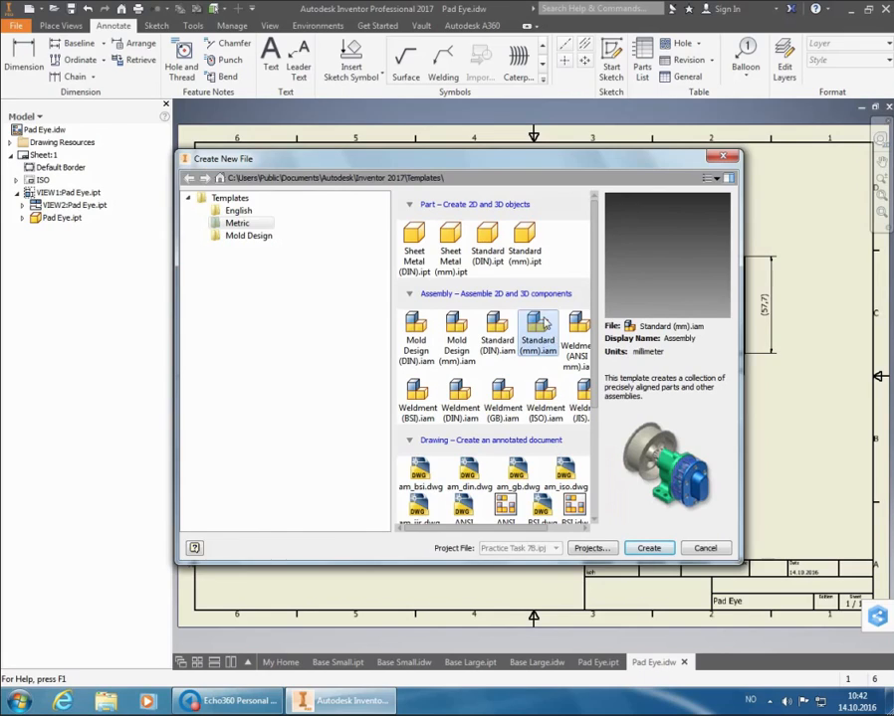
{"action": "left_click", "coordinate": [649, 547]}
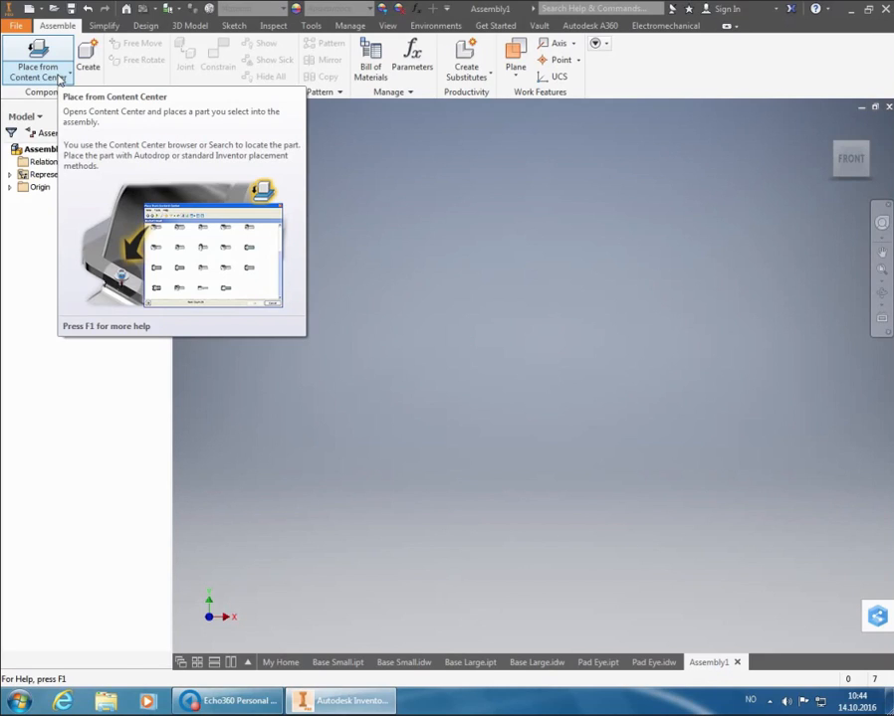
Place one Base Small.ipt grounded at the assembly origin, and show it in an isometric view from above
{"action": "left_click", "coordinate": [60, 78]}
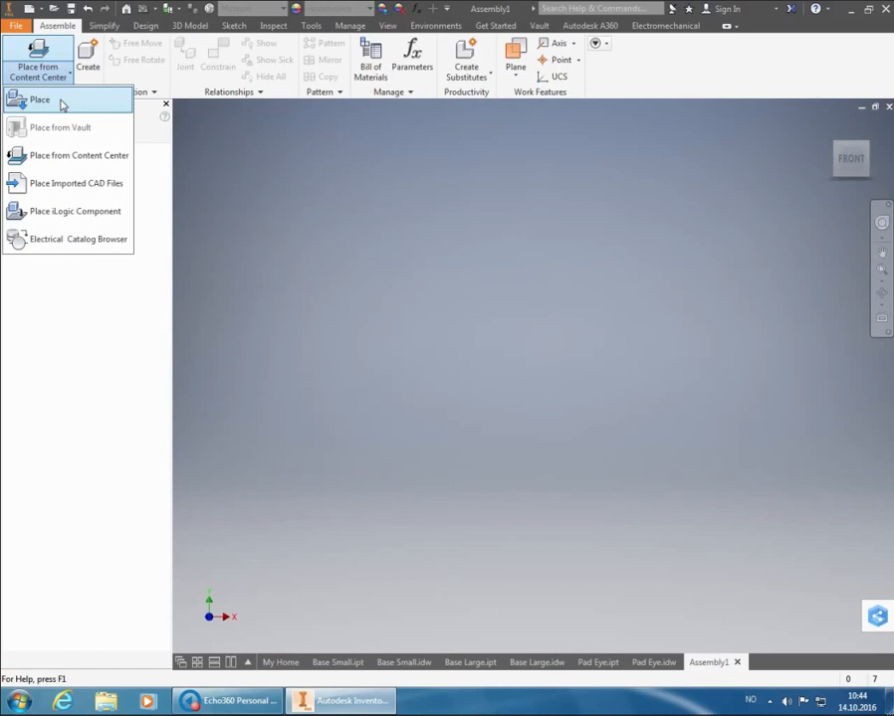
{"action": "left_click", "coordinate": [62, 101]}
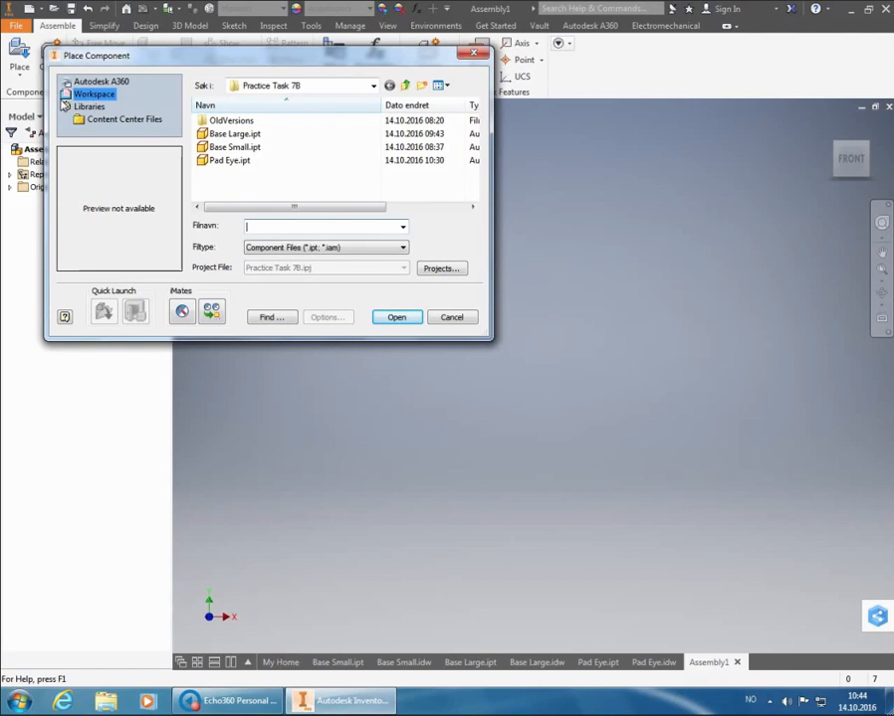
{"action": "left_click", "coordinate": [260, 147]}
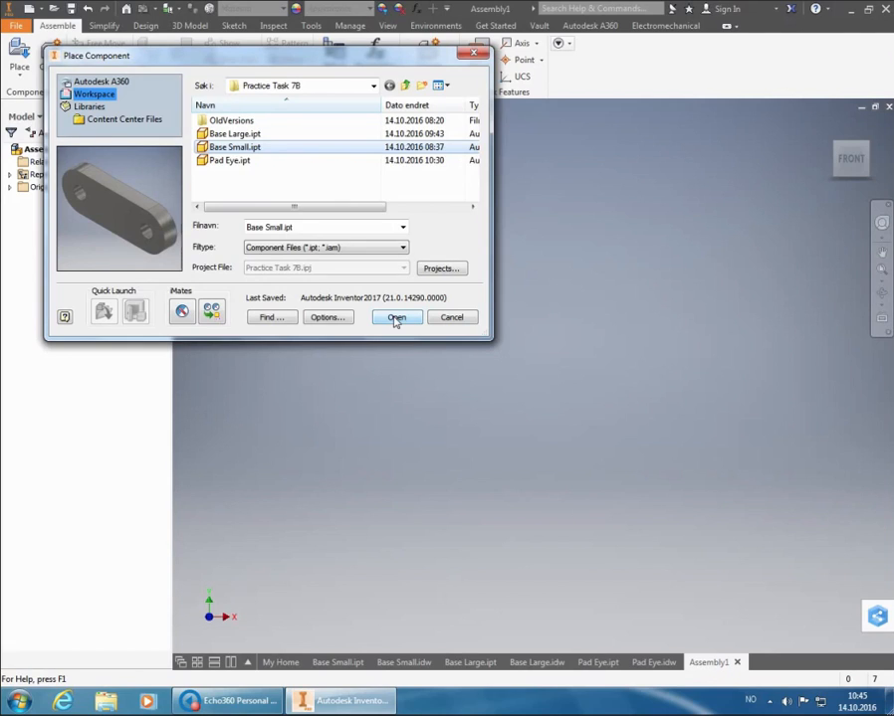
{"action": "left_click", "coordinate": [395, 317]}
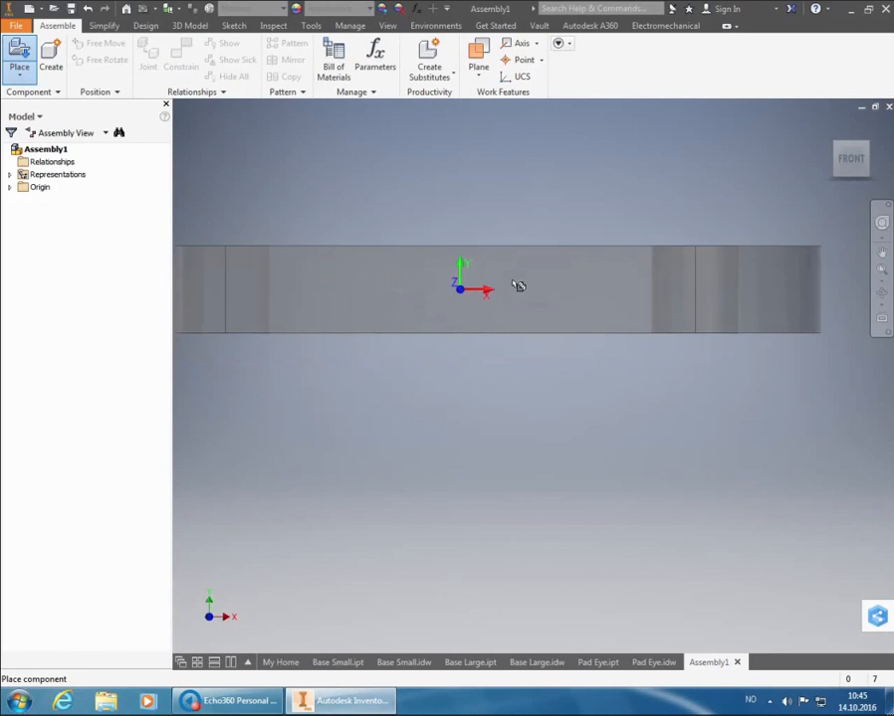
{"action": "left_click", "coordinate": [869, 146]}
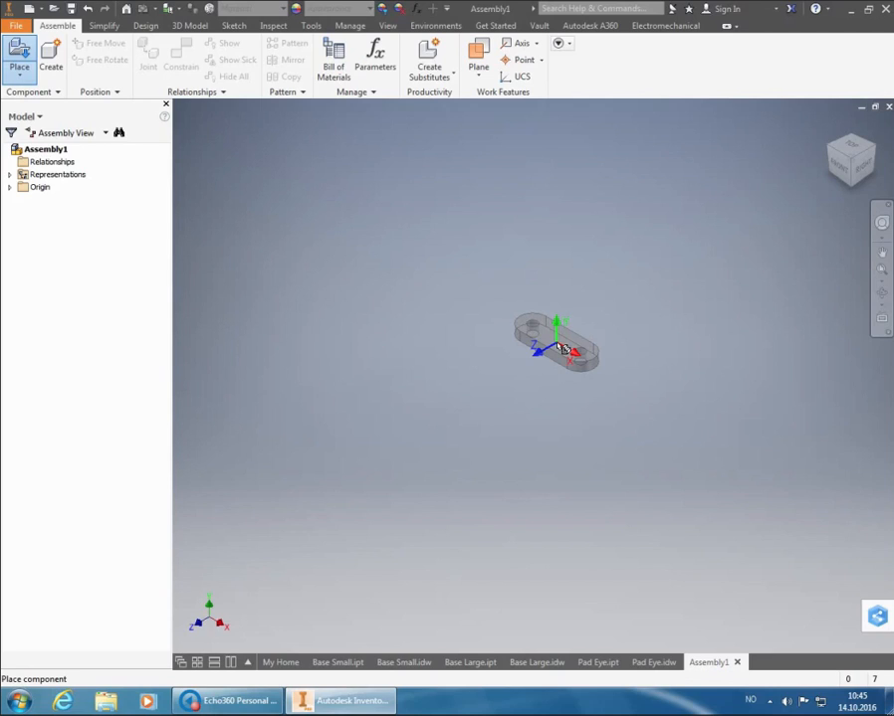
{"action": "right_click", "coordinate": [560, 348]}
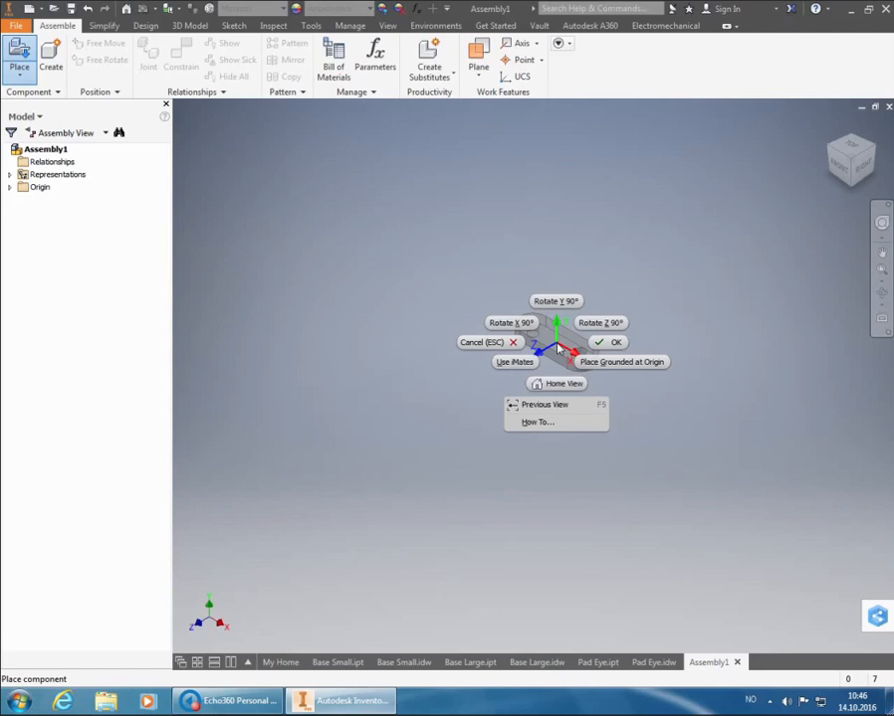
{"action": "left_click", "coordinate": [625, 364]}
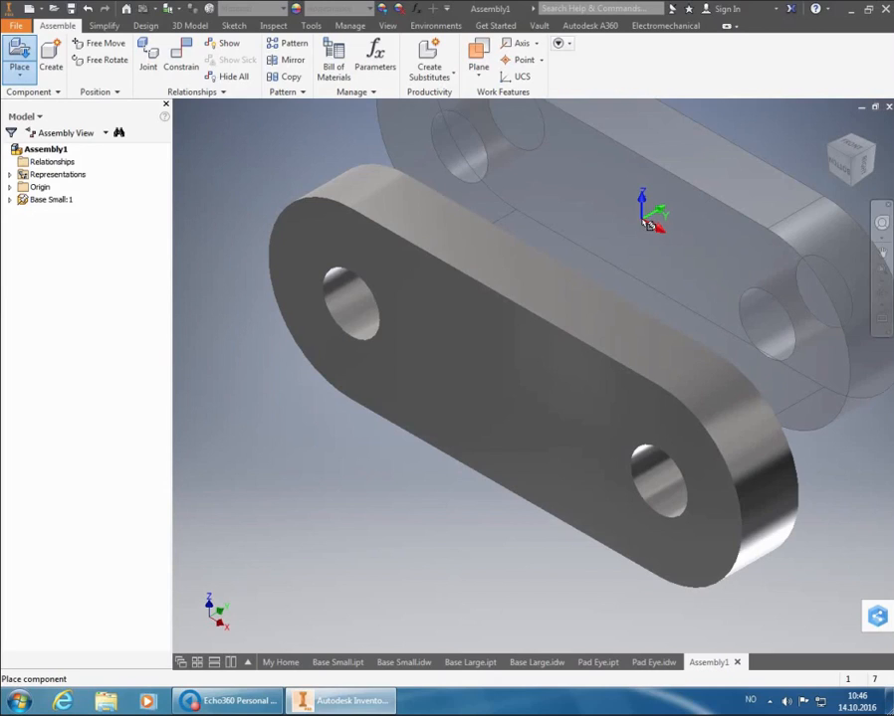
{"action": "key", "text": "Escape"}
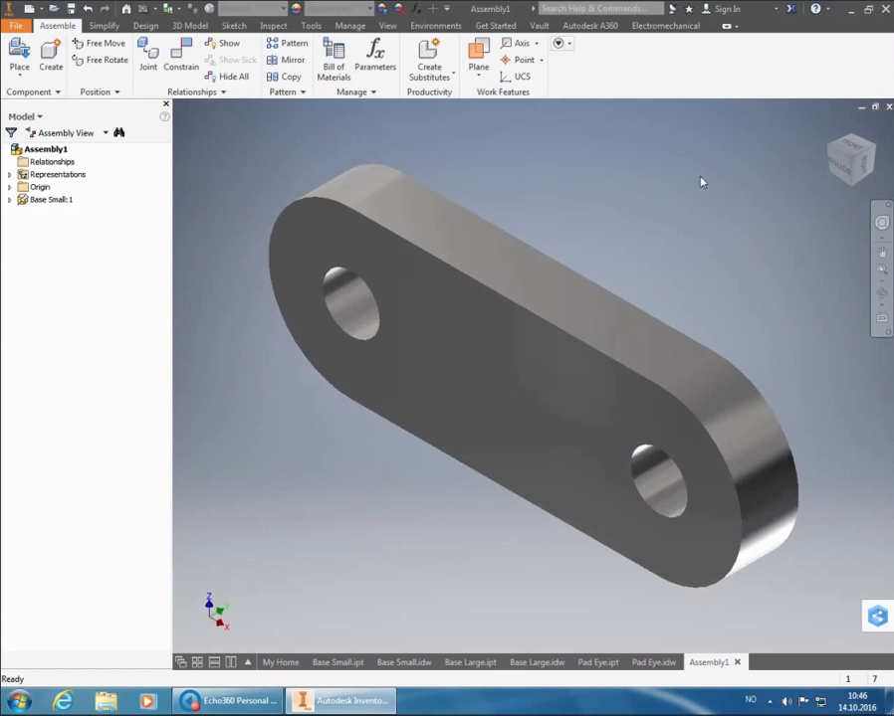
{"action": "left_click", "coordinate": [844, 159]}
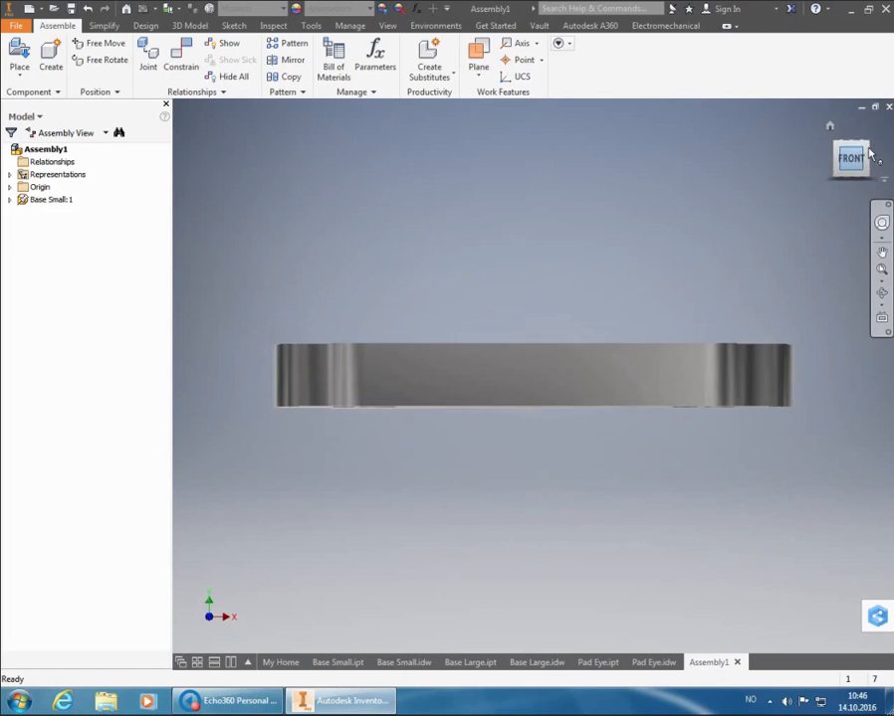
{"action": "left_click", "coordinate": [871, 150]}
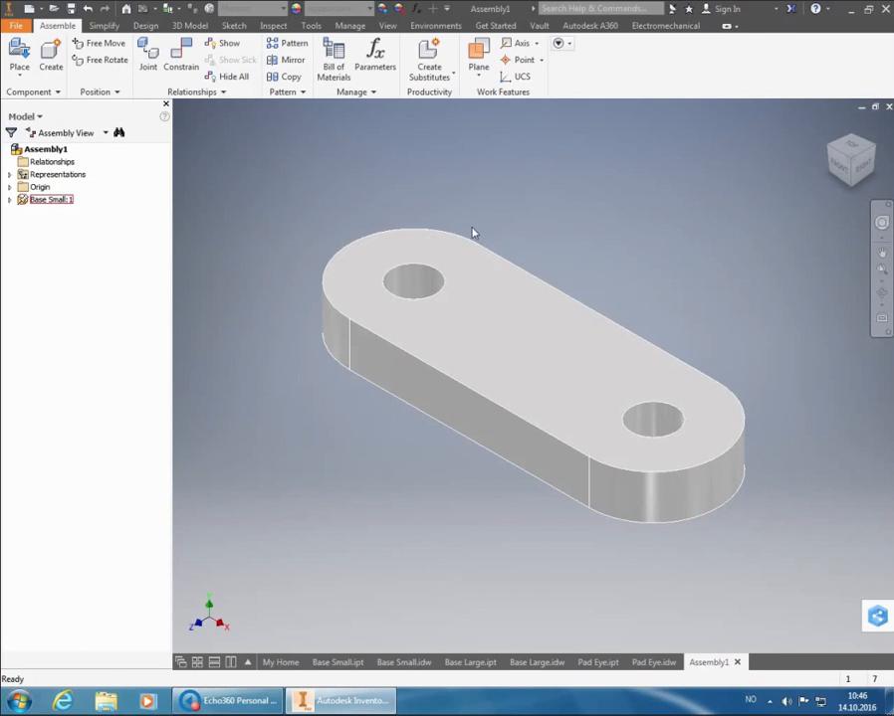
Test whether the grounded Base Small part can be moved from its place
{"action": "scroll", "coordinate": [367, 169], "scroll_direction": "down", "scroll_amount": 10}
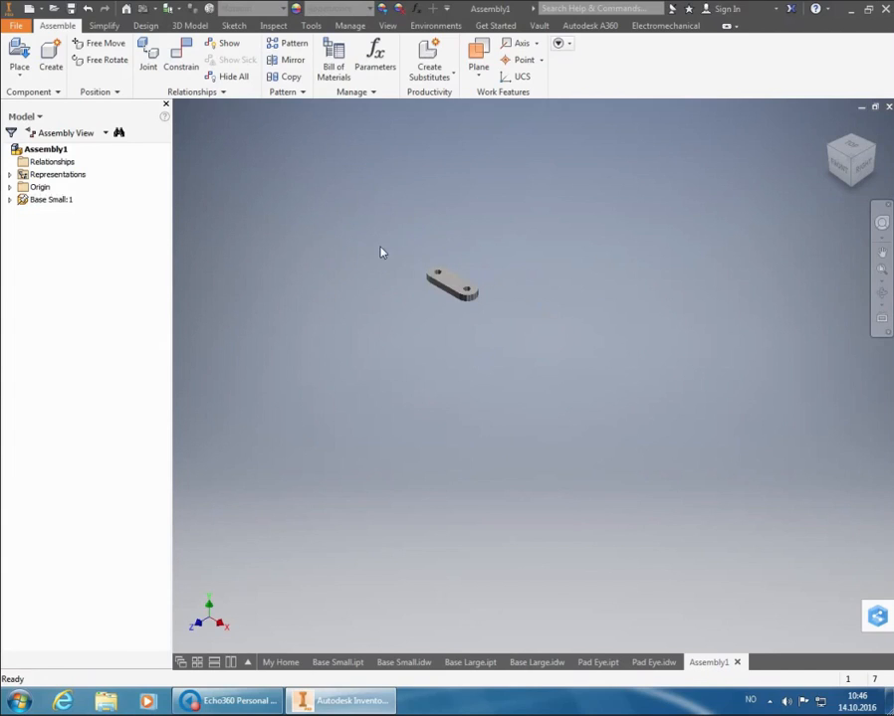
{"action": "scroll", "coordinate": [549, 241], "scroll_direction": "up", "scroll_amount": 5}
{"action": "left_click", "coordinate": [537, 320]}
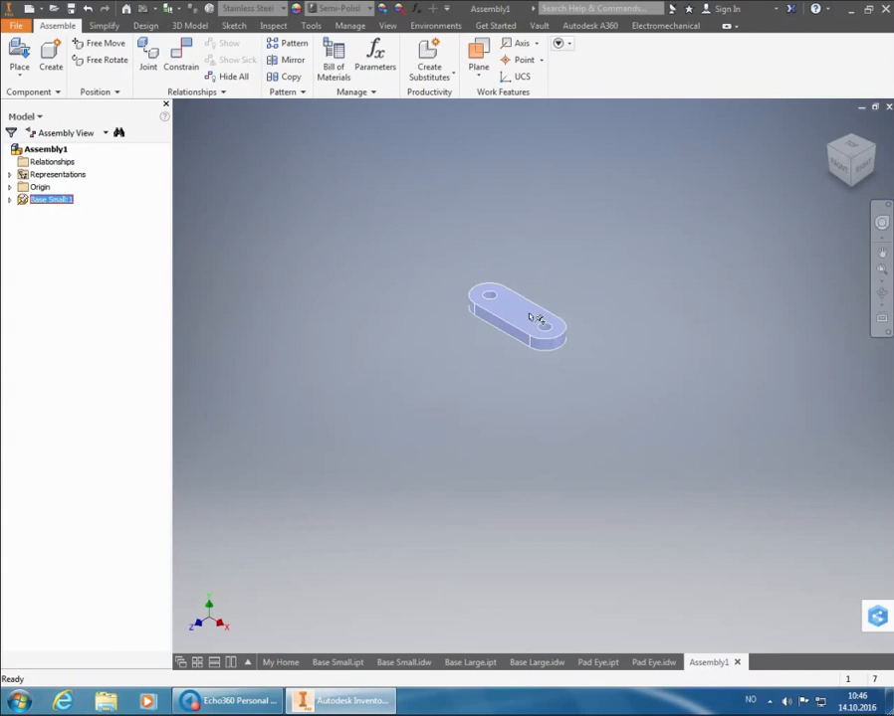
{"action": "left_click", "coordinate": [537, 316]}
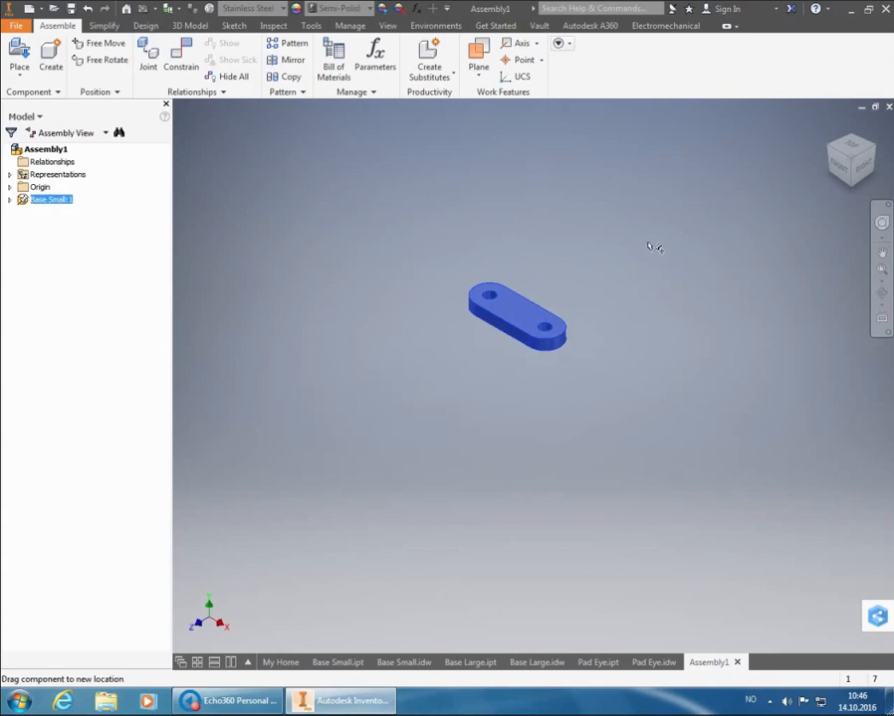
{"action": "left_click", "coordinate": [451, 310]}
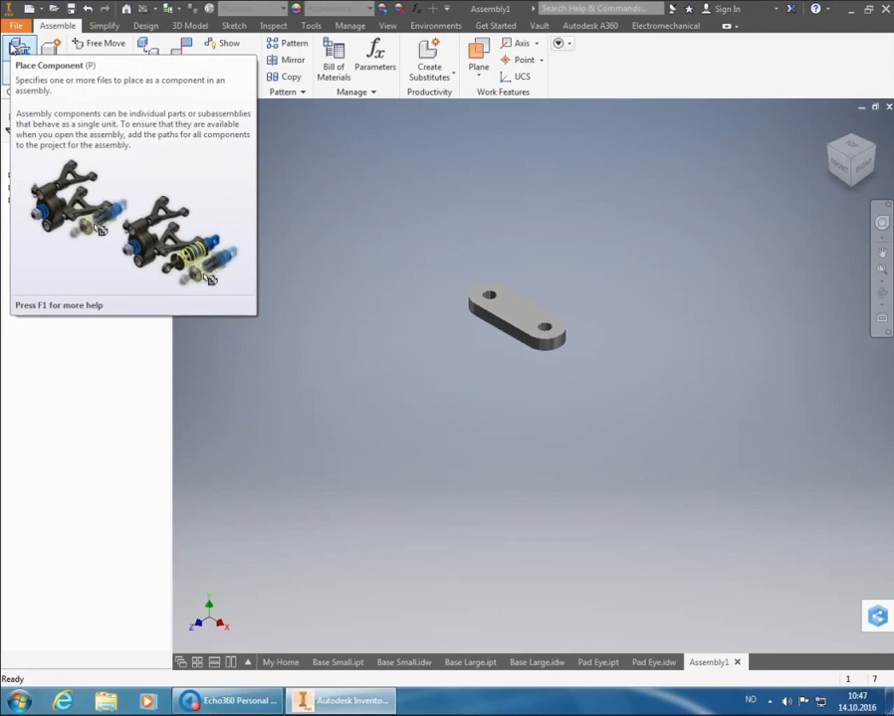
Place one instance of Base Large.ipt in free space above and beside the Base Small part
{"action": "left_click", "coordinate": [15, 48]}
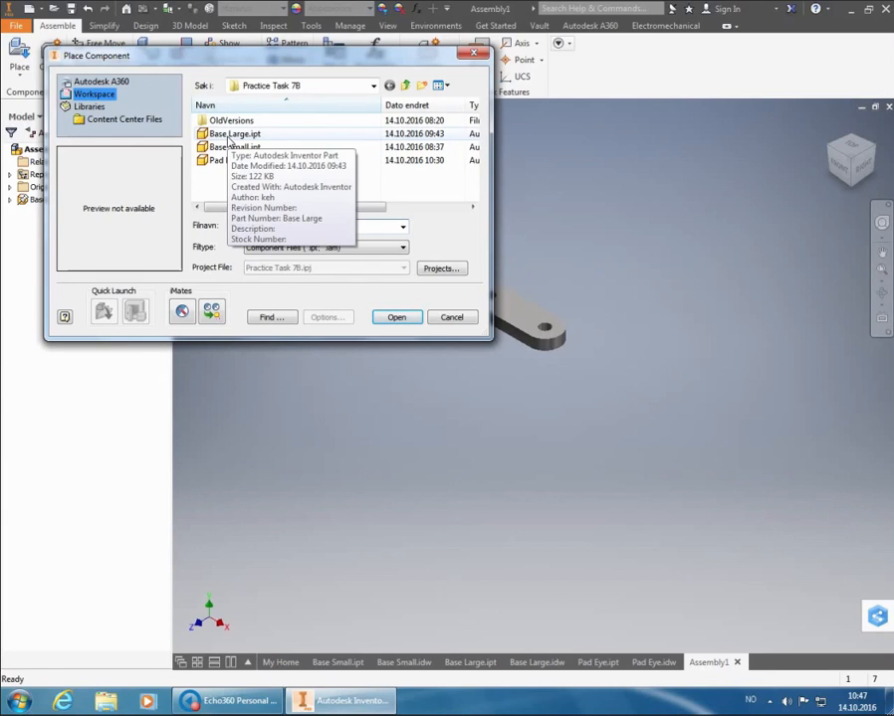
{"action": "left_click", "coordinate": [229, 134]}
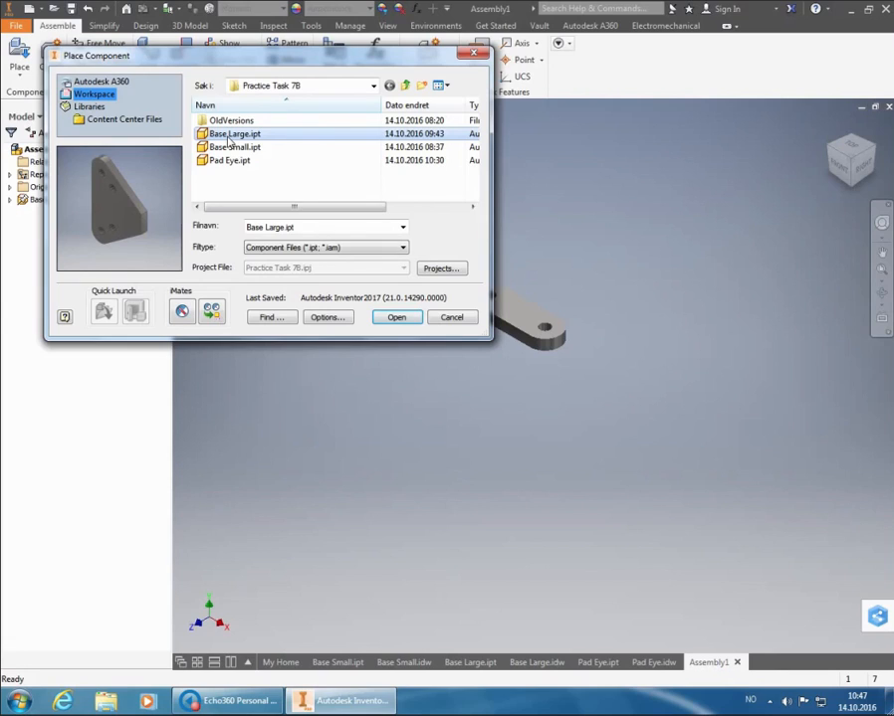
{"action": "left_click", "coordinate": [396, 316]}
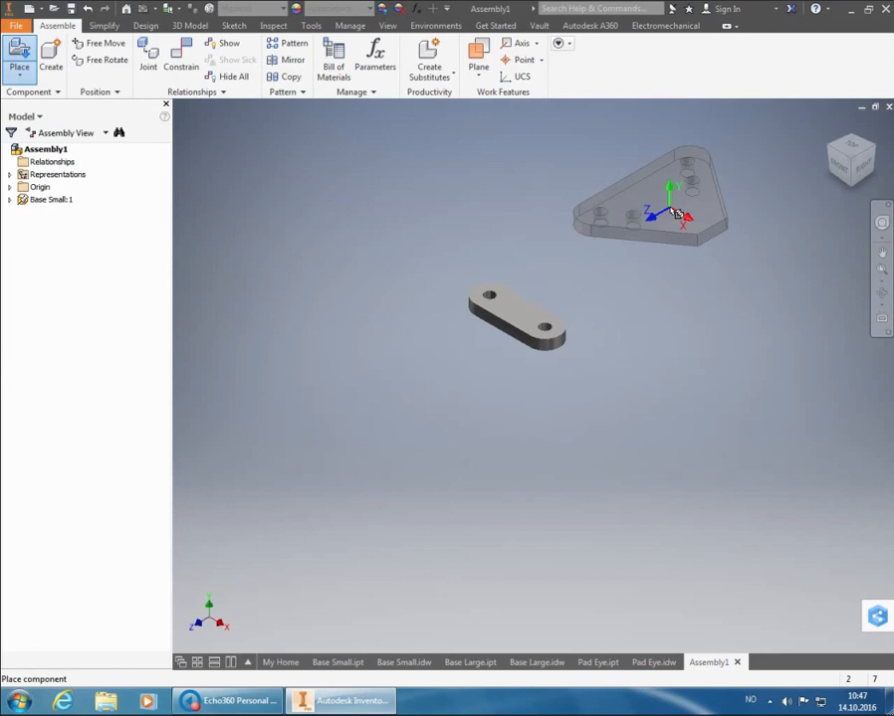
{"action": "left_click", "coordinate": [677, 214]}
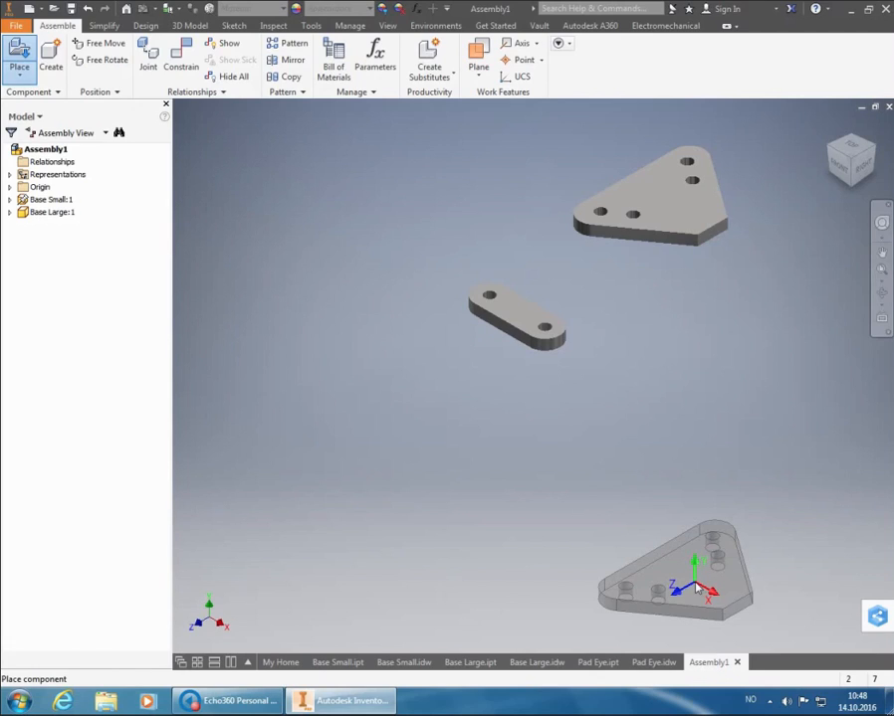
{"action": "key", "text": "Escape"}
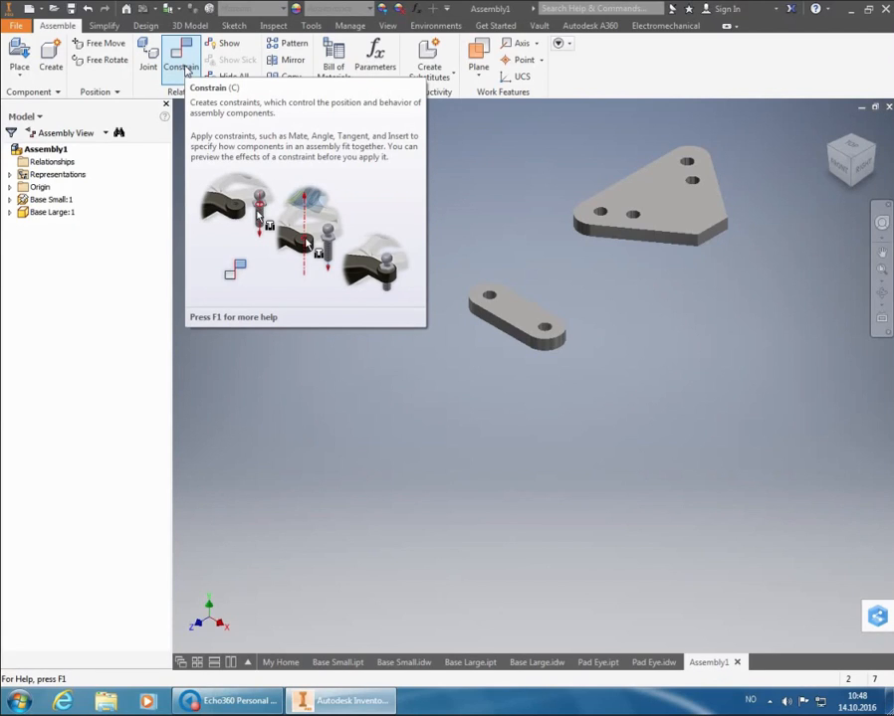
Start the Constrain command and examine its Motion, Transitional and Constraint Set types, ending on the Assembly constraint types
{"action": "left_click", "coordinate": [187, 71]}
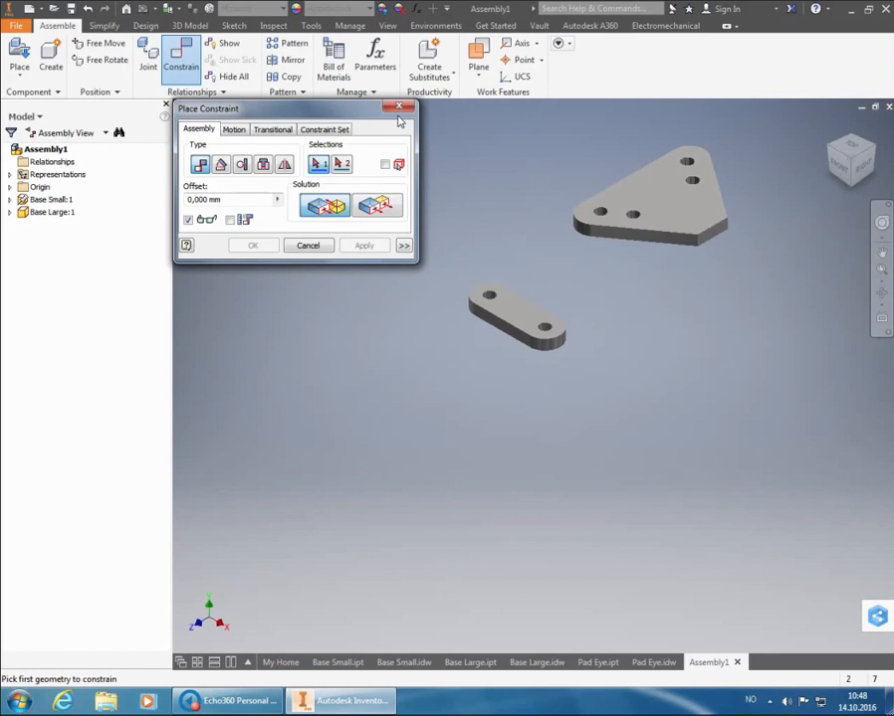
{"action": "left_click", "coordinate": [236, 129]}
{"action": "left_click", "coordinate": [275, 133]}
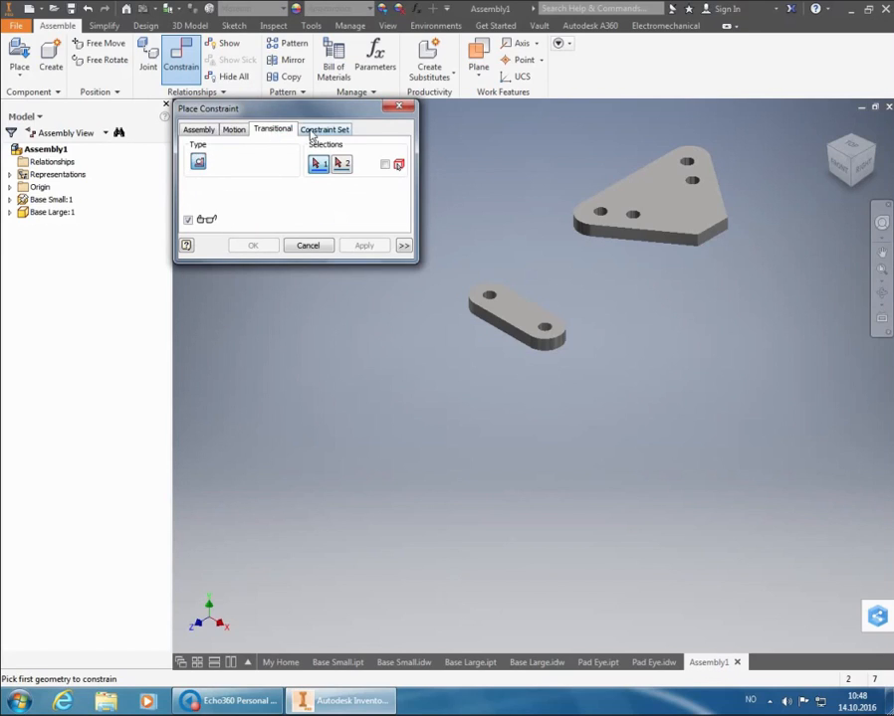
{"action": "left_click", "coordinate": [316, 132]}
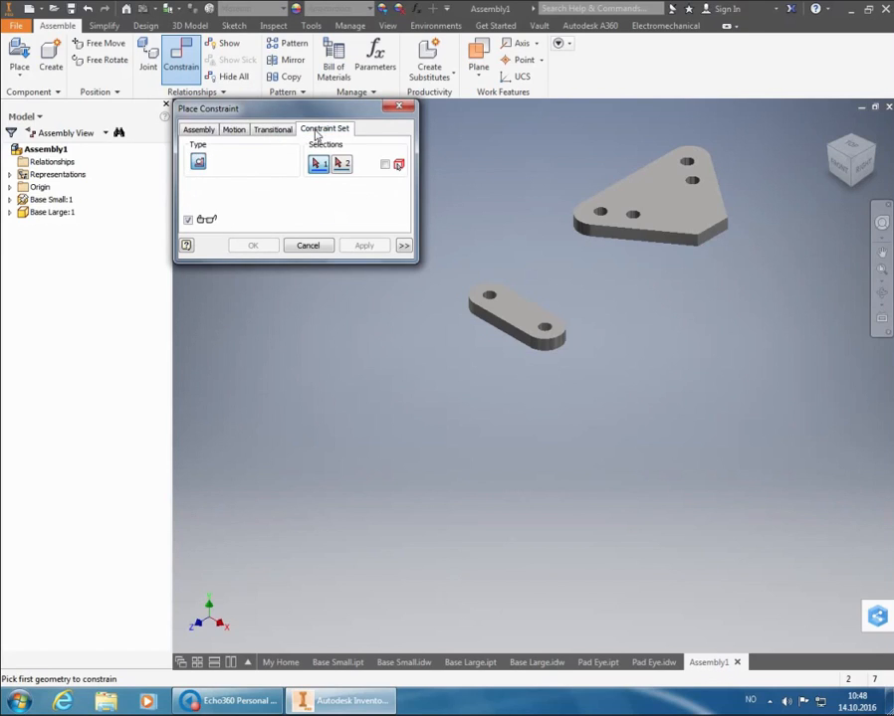
{"action": "left_click", "coordinate": [237, 130]}
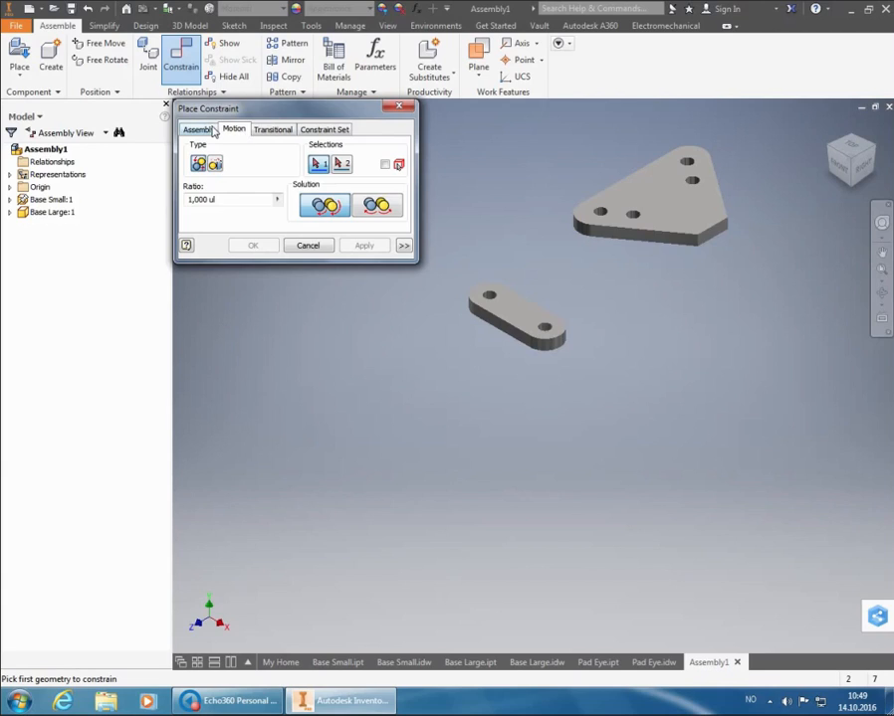
{"action": "left_click", "coordinate": [212, 131]}
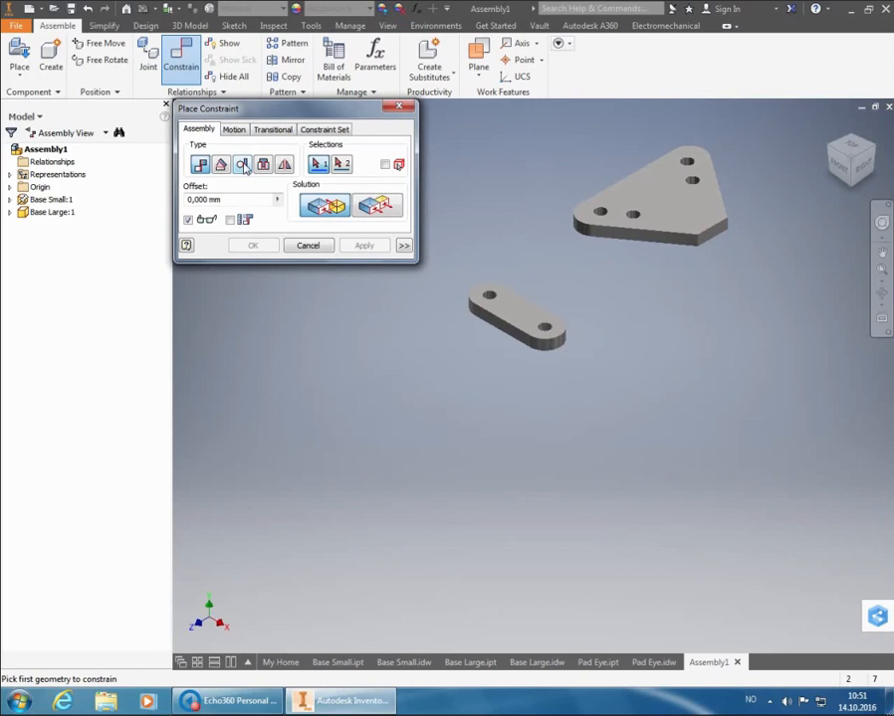
Mate Base Large's short end face against Base Small's long straight side face with zero offset
{"action": "left_click", "coordinate": [263, 165]}
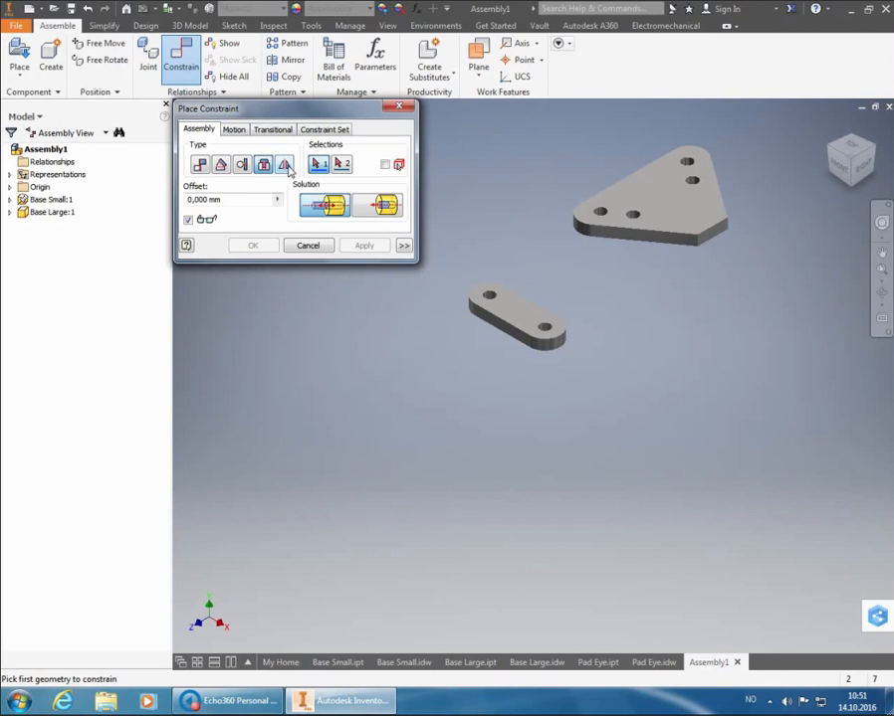
{"action": "left_click", "coordinate": [199, 164]}
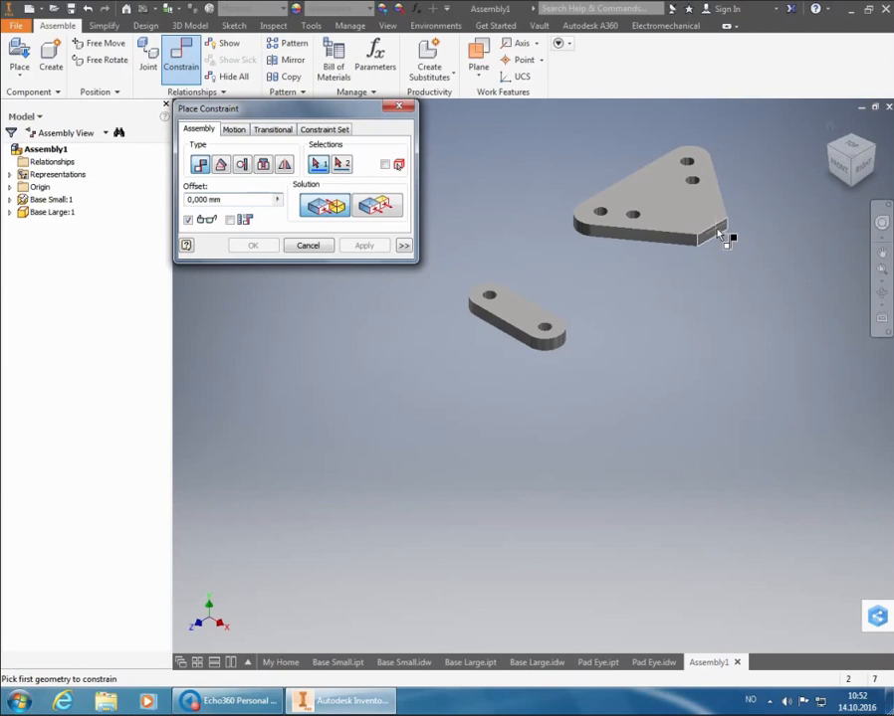
{"action": "mouse_move", "coordinate": [734, 249]}
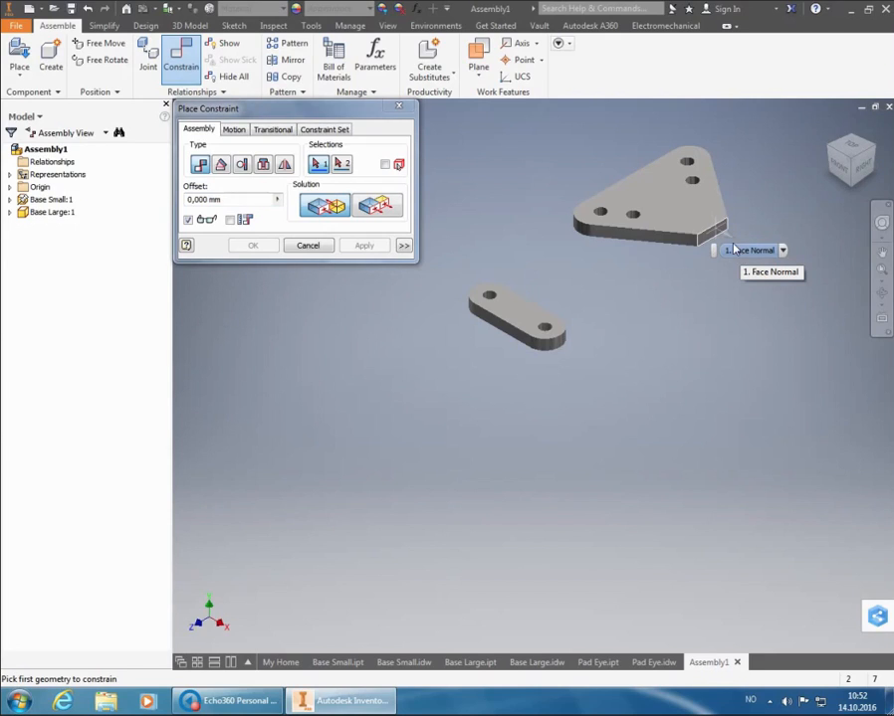
{"action": "left_click", "coordinate": [731, 240]}
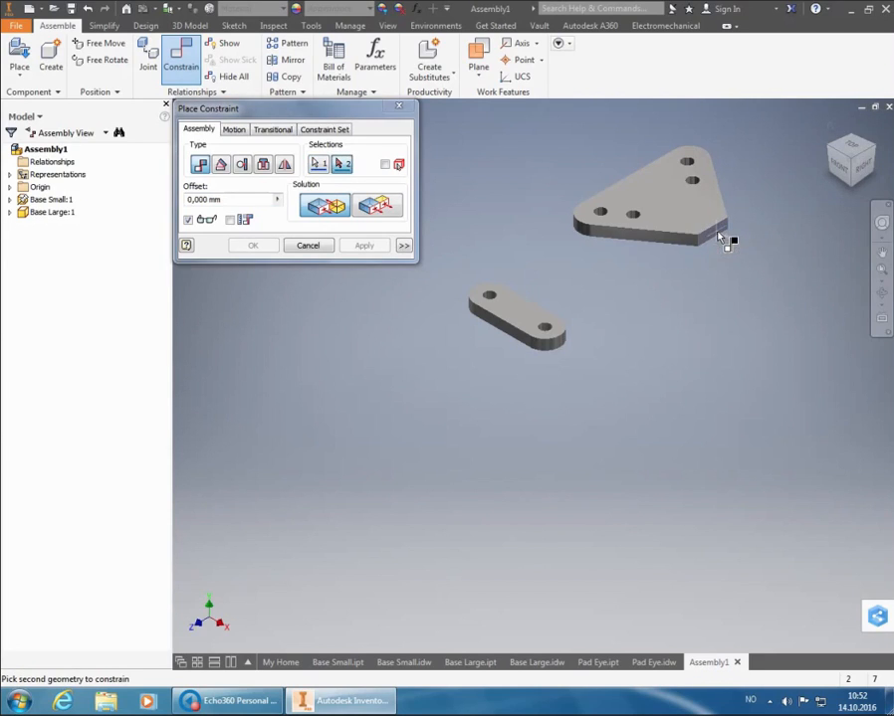
{"action": "left_click", "coordinate": [866, 157]}
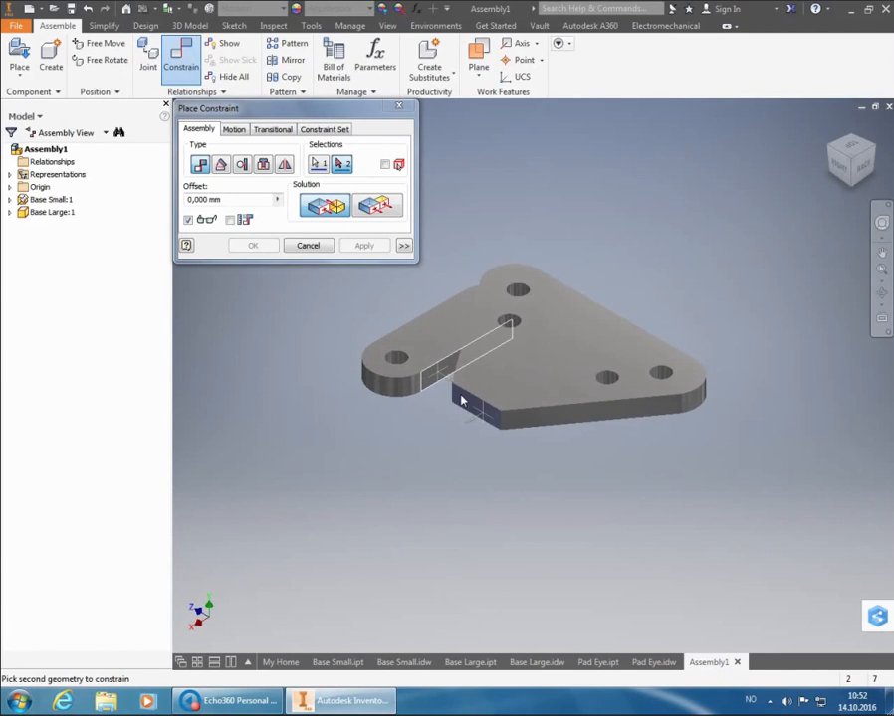
{"action": "mouse_move", "coordinate": [460, 399]}
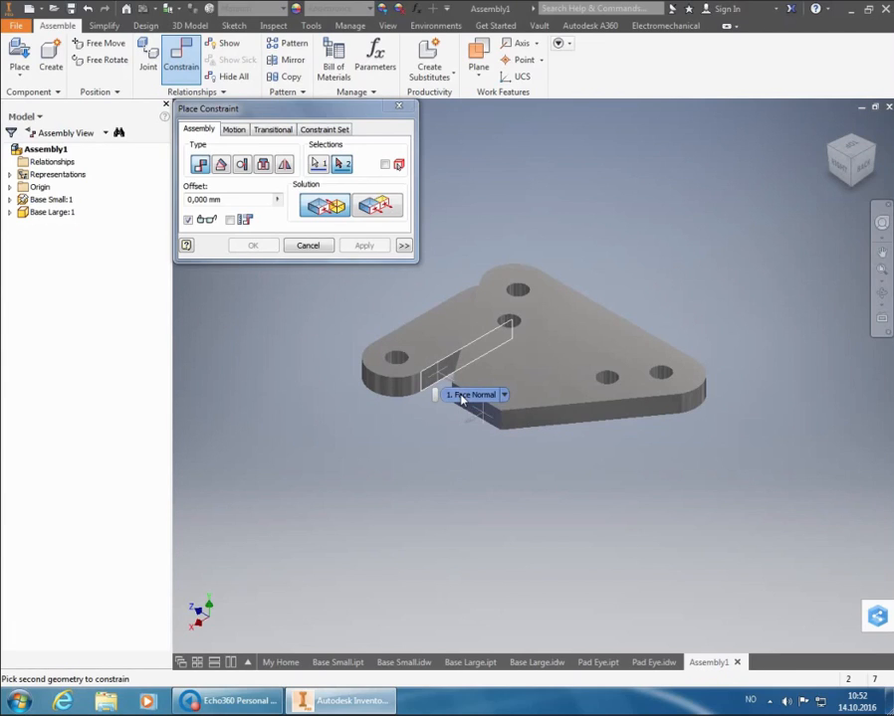
{"action": "left_click", "coordinate": [460, 399]}
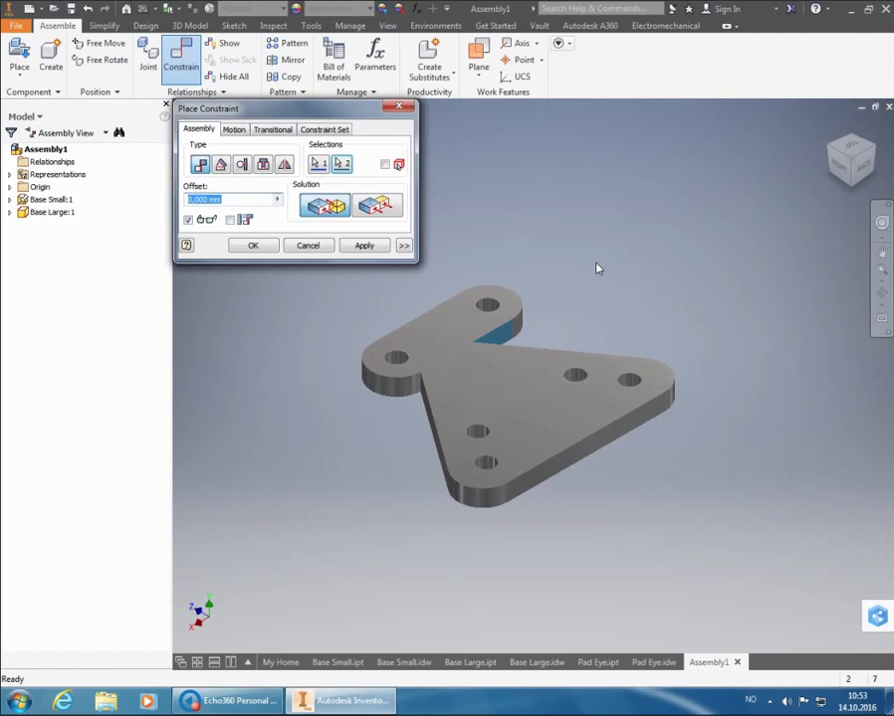
{"action": "left_click", "coordinate": [364, 246]}
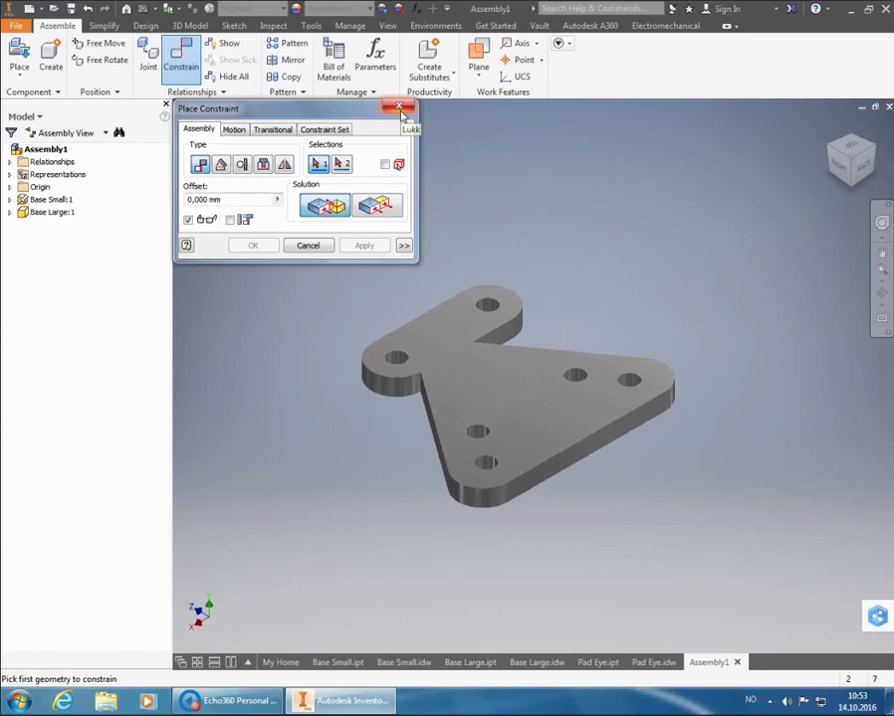
Inspect the mated plates from the side, then remove the mate constraint and return Base Large to its earlier position
{"action": "left_click", "coordinate": [852, 175]}
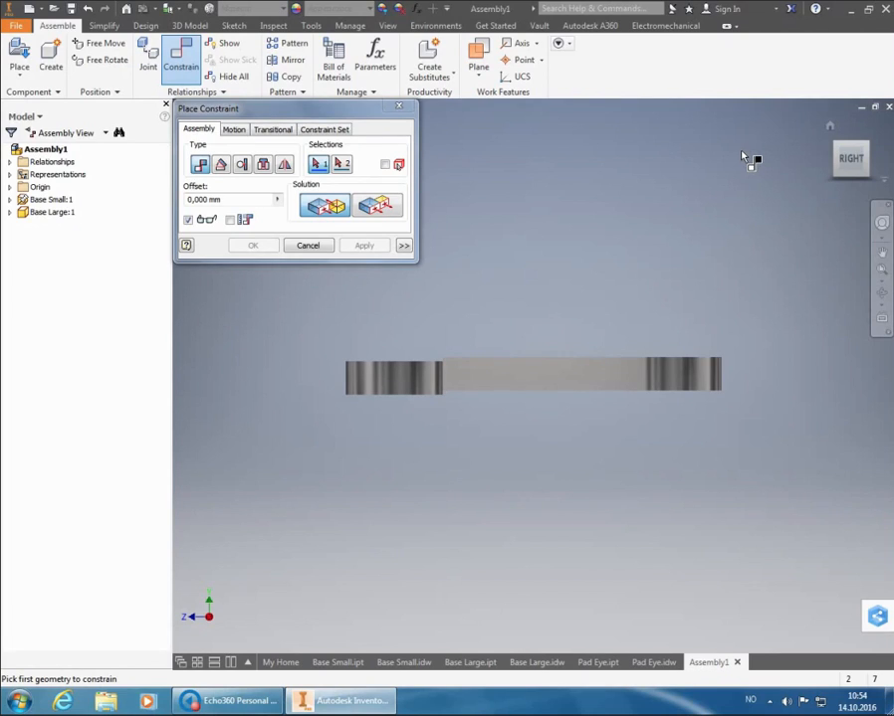
{"action": "left_click", "coordinate": [870, 148]}
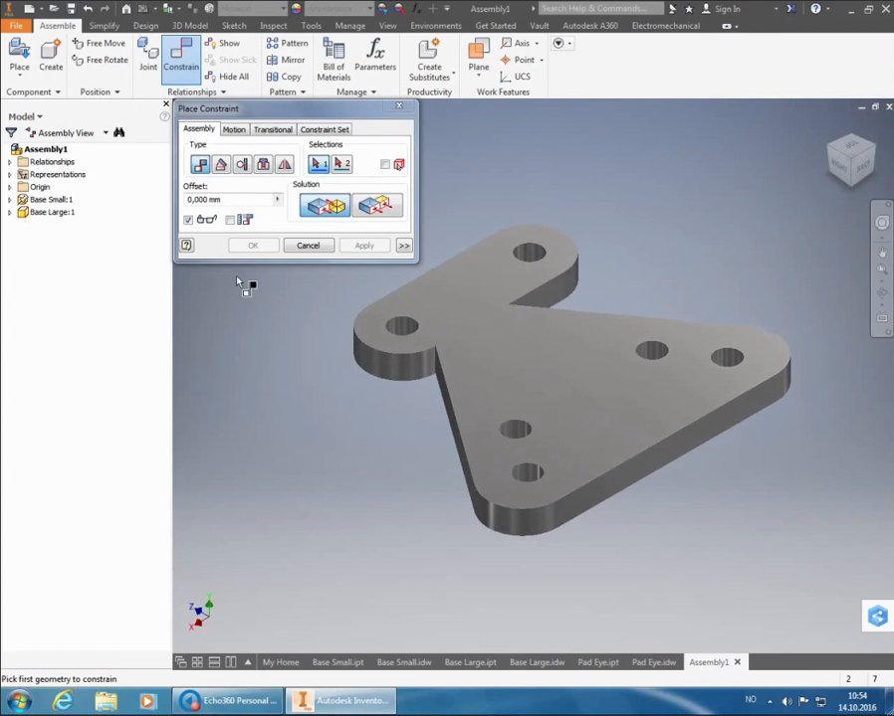
{"action": "left_click", "coordinate": [398, 107]}
{"action": "left_click", "coordinate": [10, 212]}
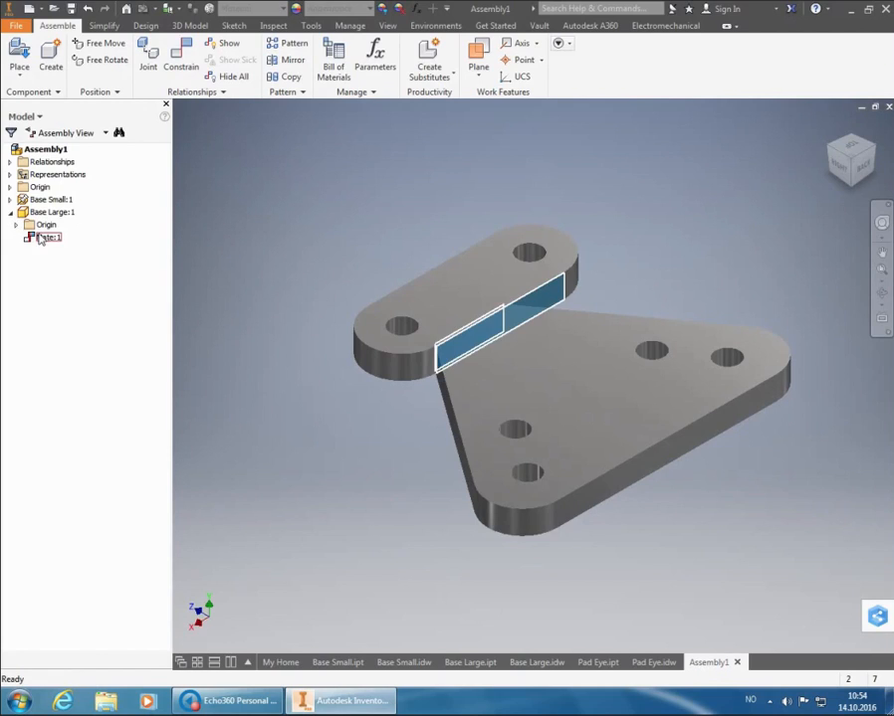
{"action": "left_click", "coordinate": [43, 239]}
{"action": "key", "text": "BackSpace"}
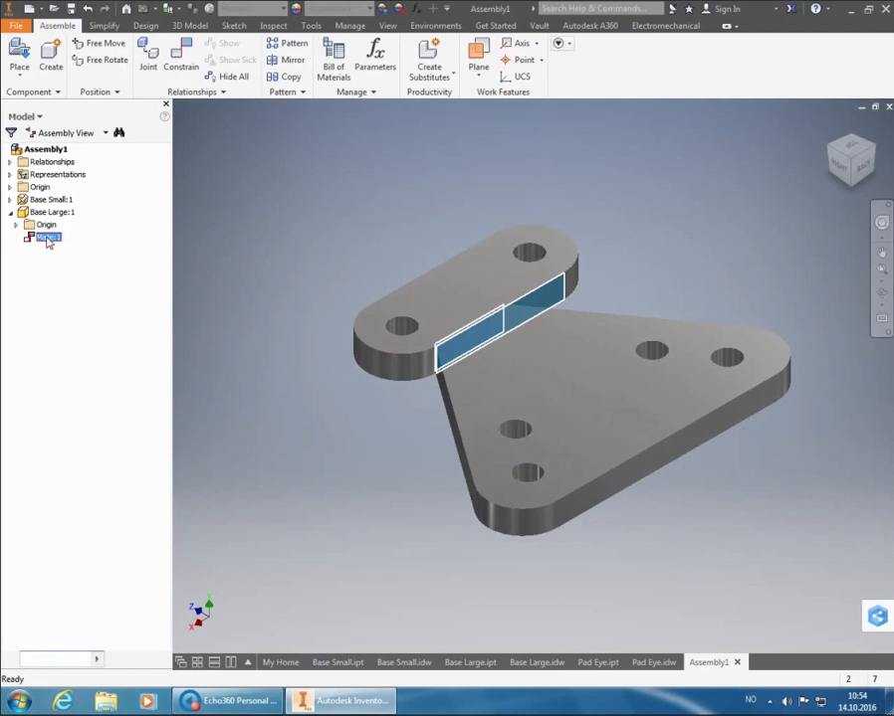
{"action": "right_click", "coordinate": [44, 239]}
{"action": "left_click", "coordinate": [58, 253]}
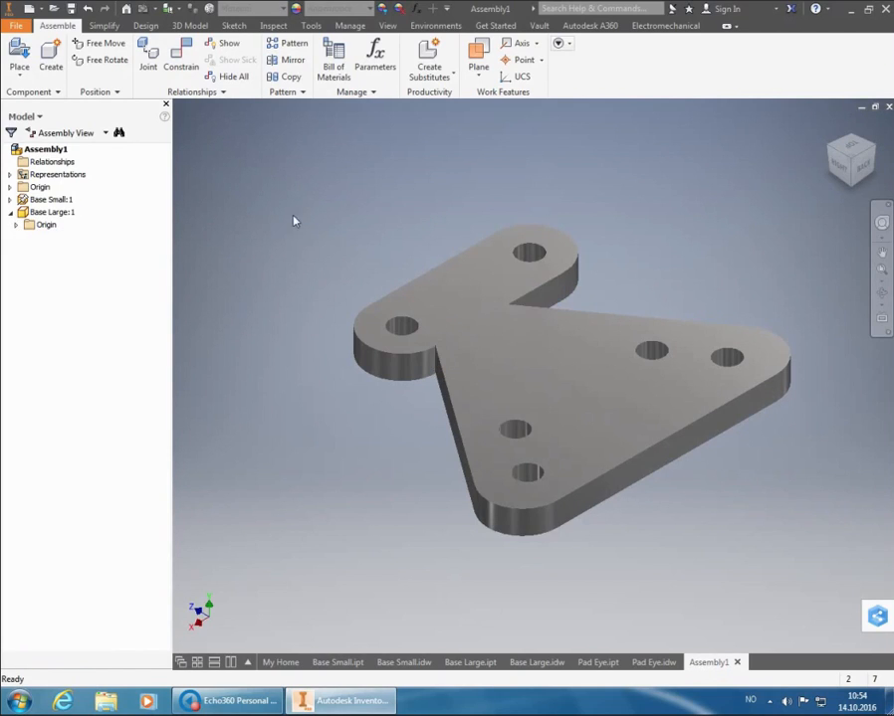
{"action": "key", "text": "ctrl+z"}
{"action": "key", "text": "ctrl+z"}
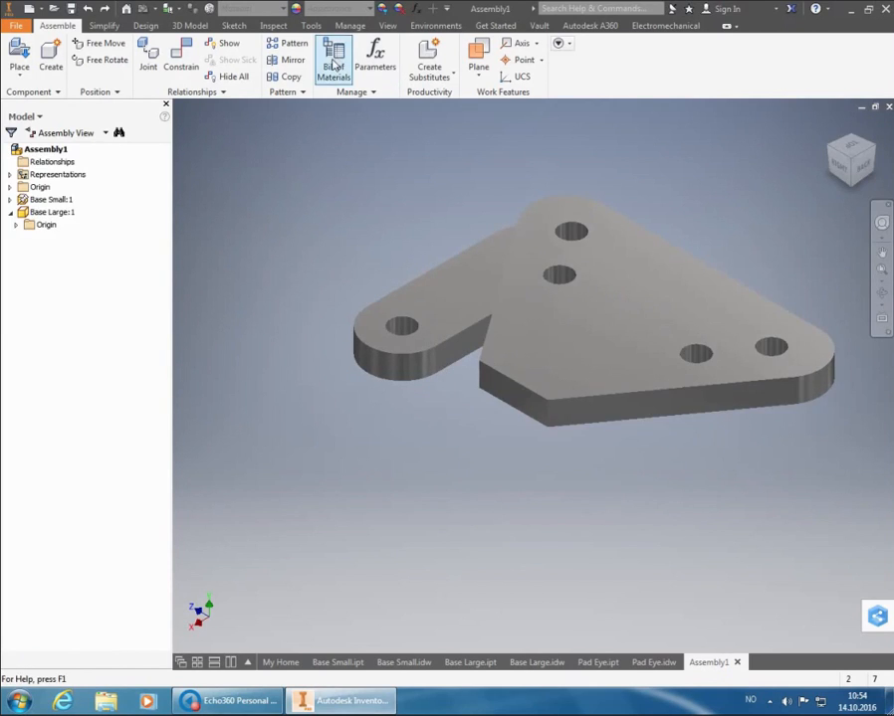
Mate Base Large's short end face to Base Small's long side face with an offset of 24,3 mm
{"action": "left_click", "coordinate": [181, 60]}
{"action": "left_click", "coordinate": [503, 389]}
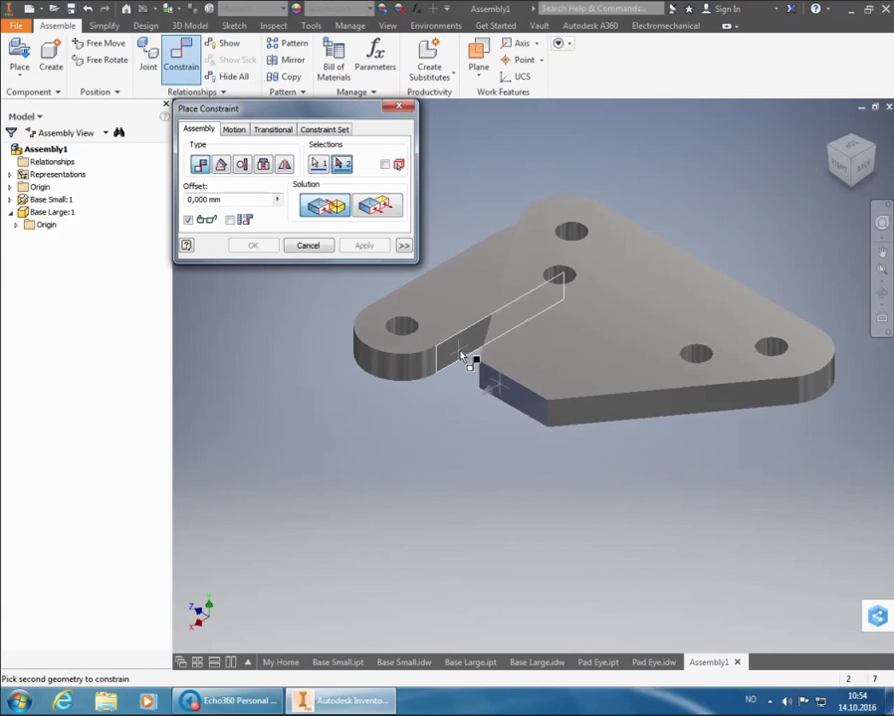
{"action": "left_click", "coordinate": [463, 354]}
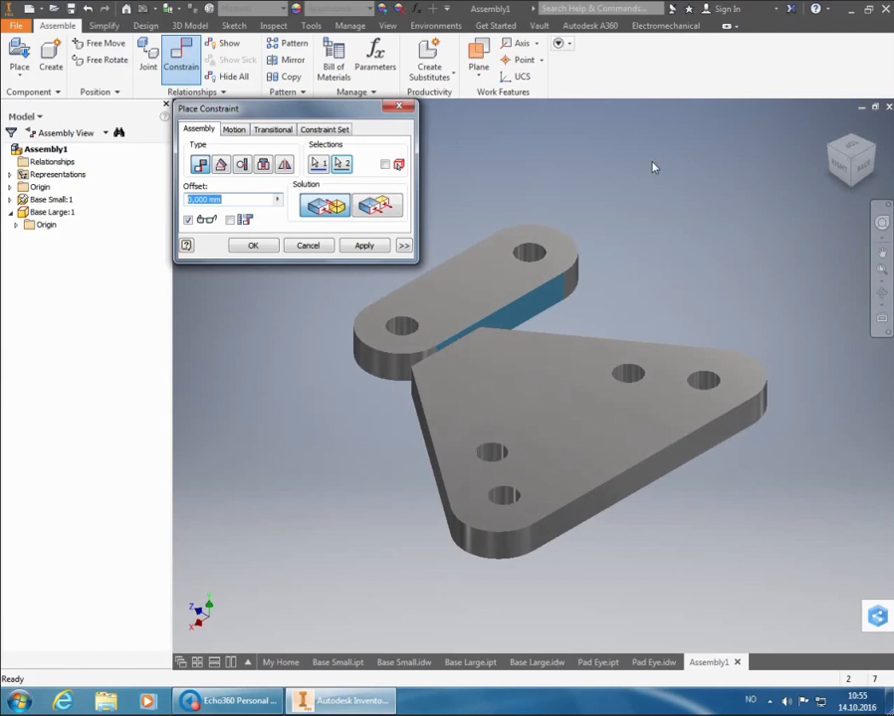
{"action": "left_click", "coordinate": [841, 168]}
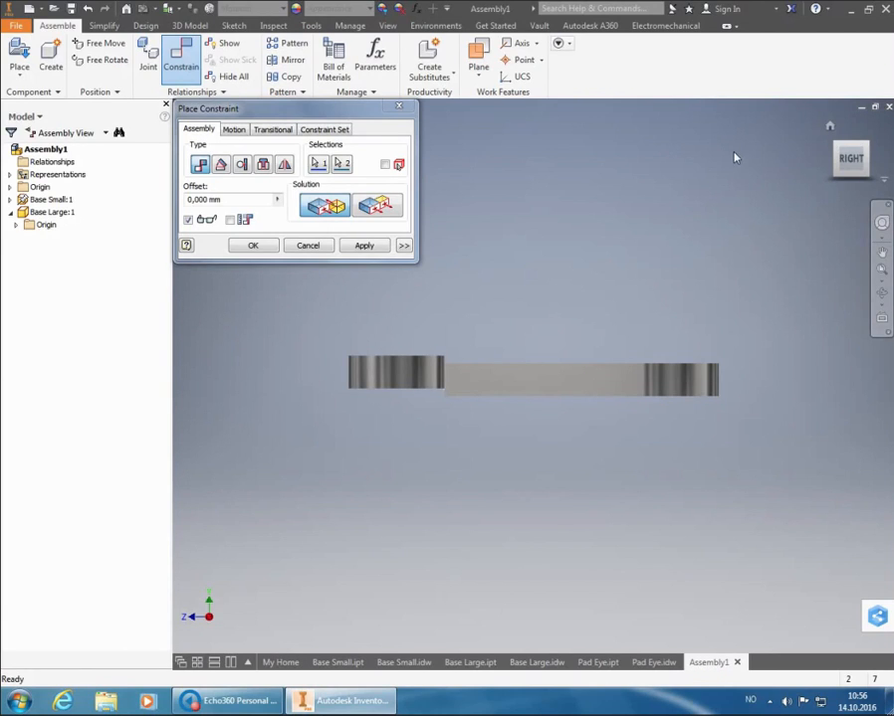
{"action": "left_click", "coordinate": [257, 201]}
{"action": "left_click_drag", "start_coordinate": [257, 201], "coordinate": [187, 200]}
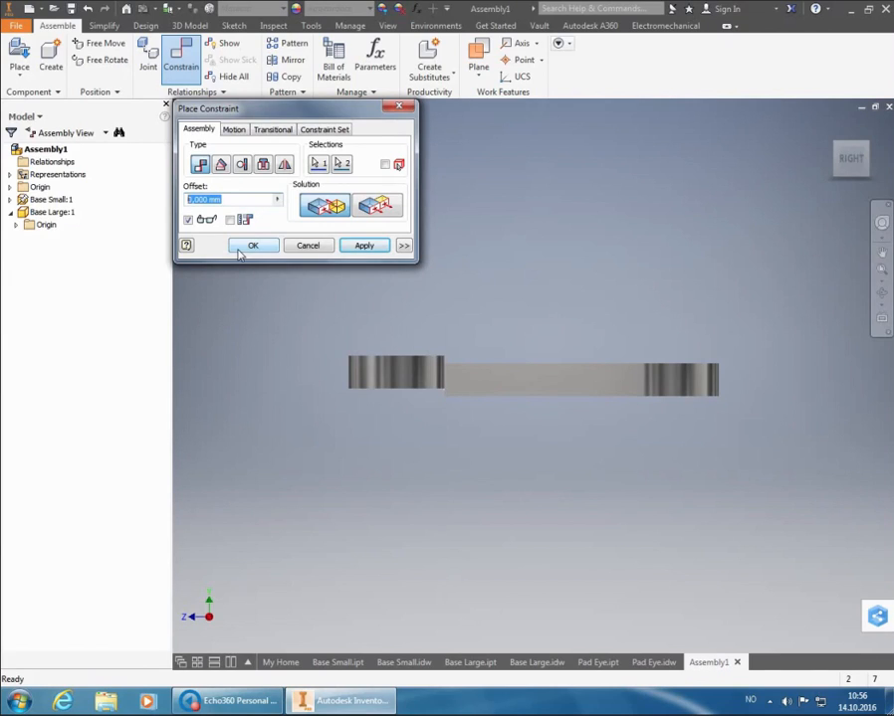
{"action": "type", "text": "24,3"}
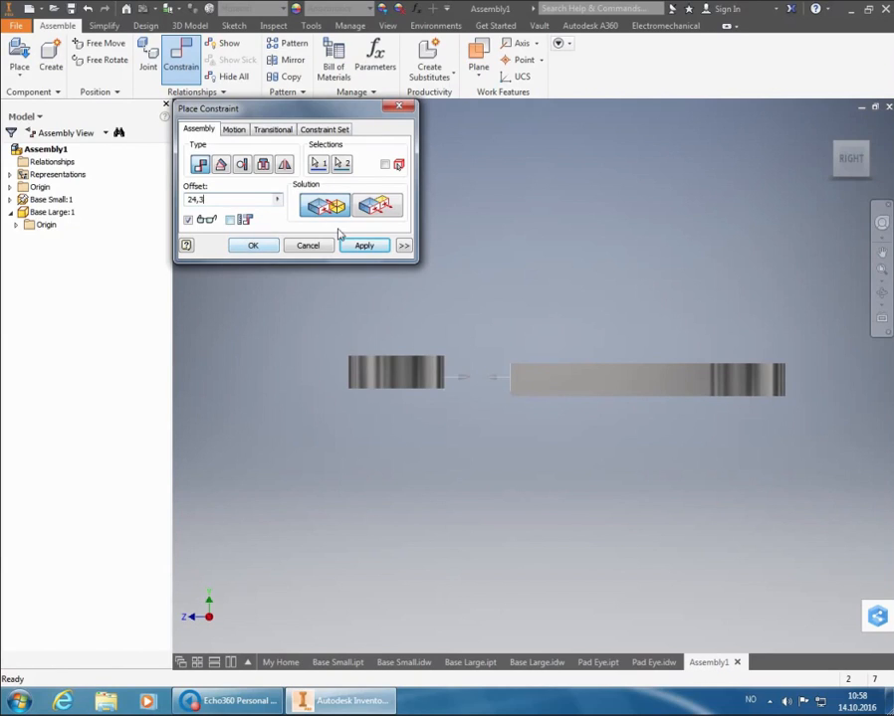
{"action": "left_click", "coordinate": [364, 245]}
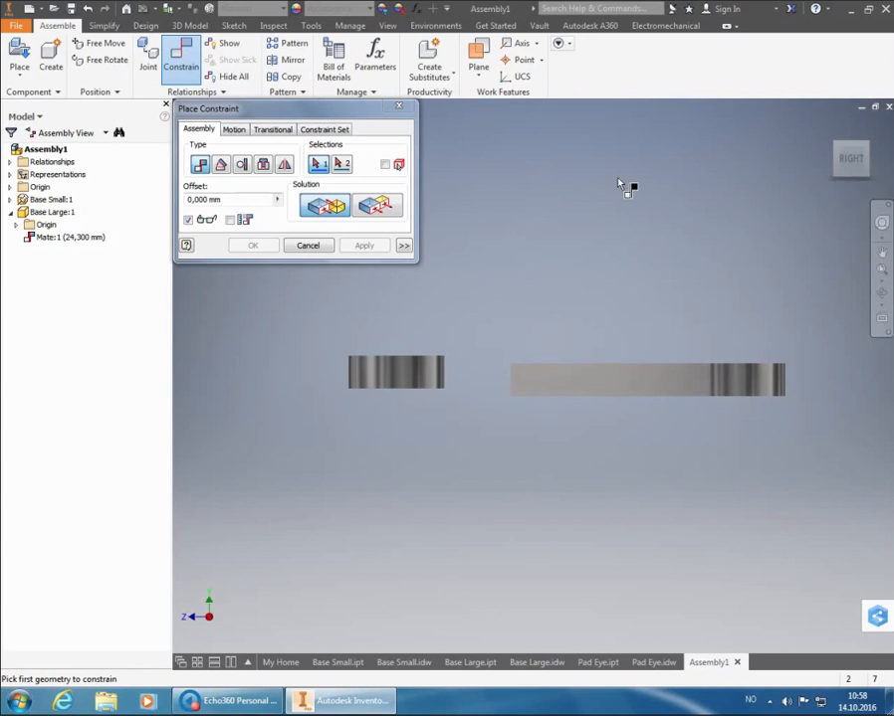
Make the upper faces of Base Small and Base Large flush with zero offset and end the Constrain command
{"action": "left_click", "coordinate": [841, 153]}
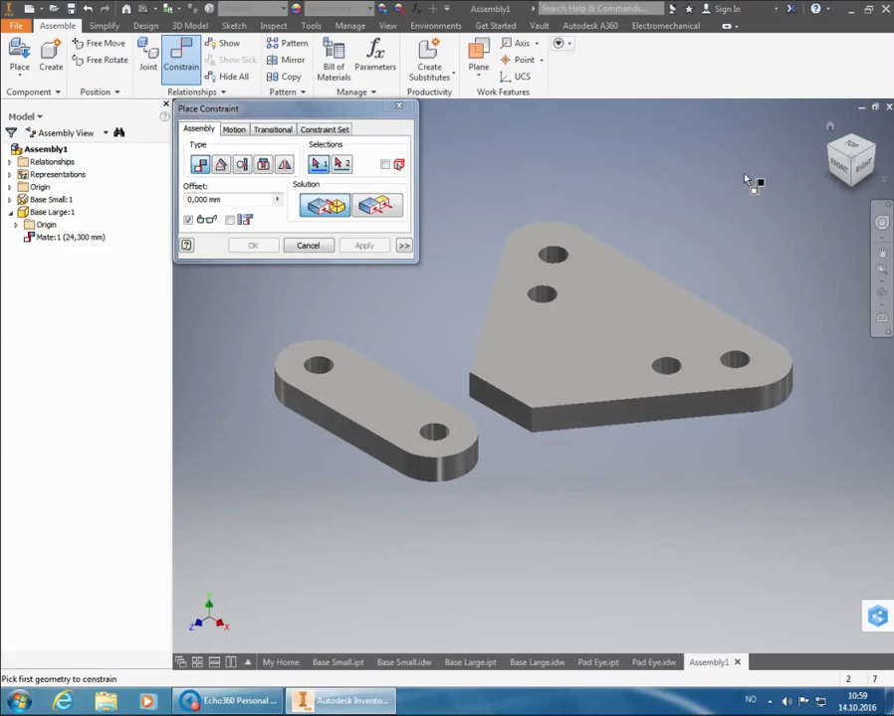
{"action": "left_click", "coordinate": [384, 210]}
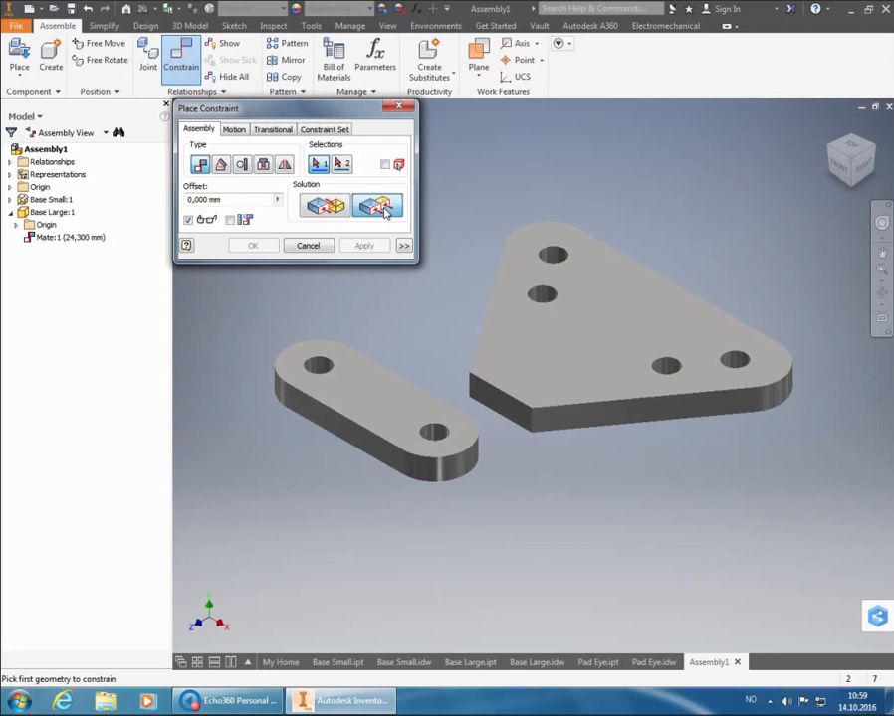
{"action": "left_click", "coordinate": [377, 382]}
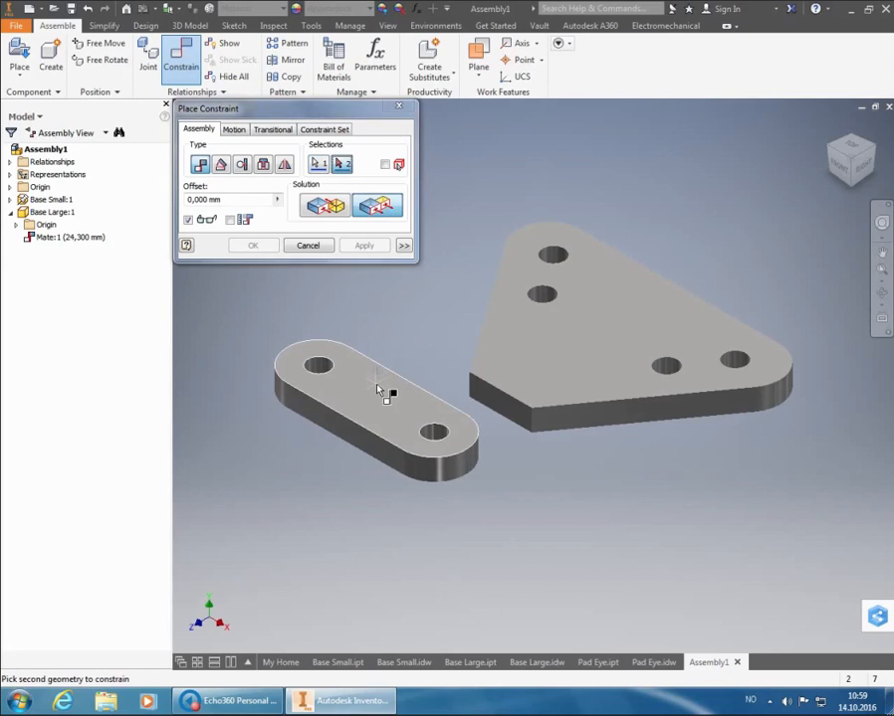
{"action": "left_click", "coordinate": [547, 358]}
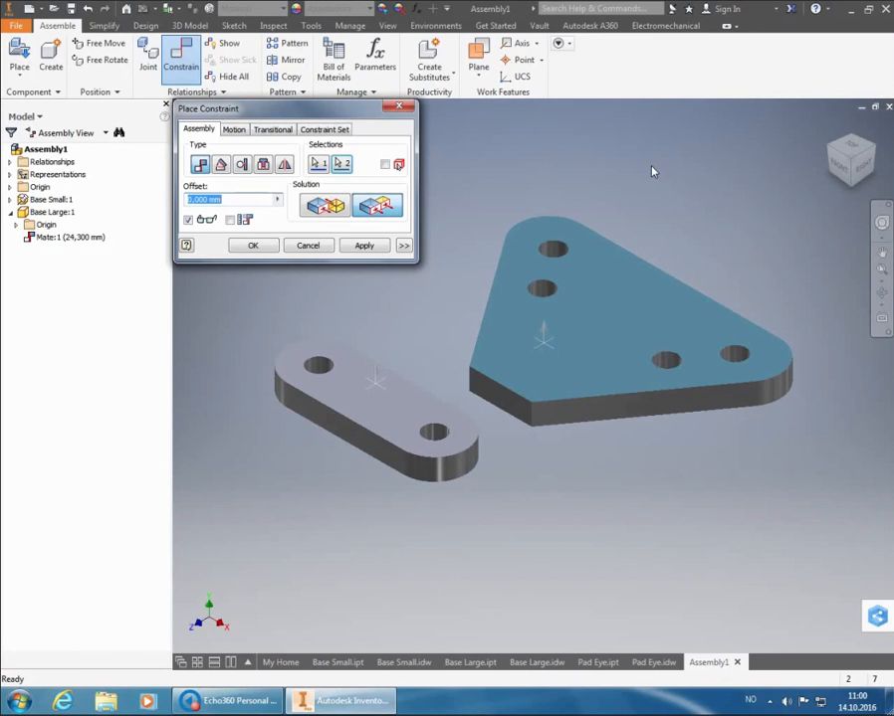
{"action": "left_click", "coordinate": [865, 166]}
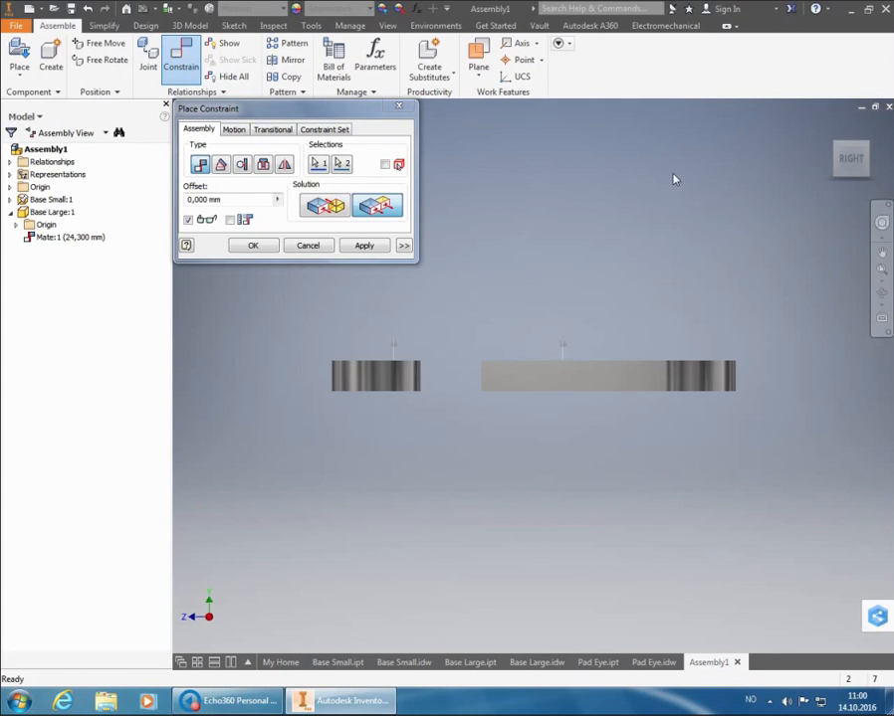
{"action": "left_click", "coordinate": [841, 151]}
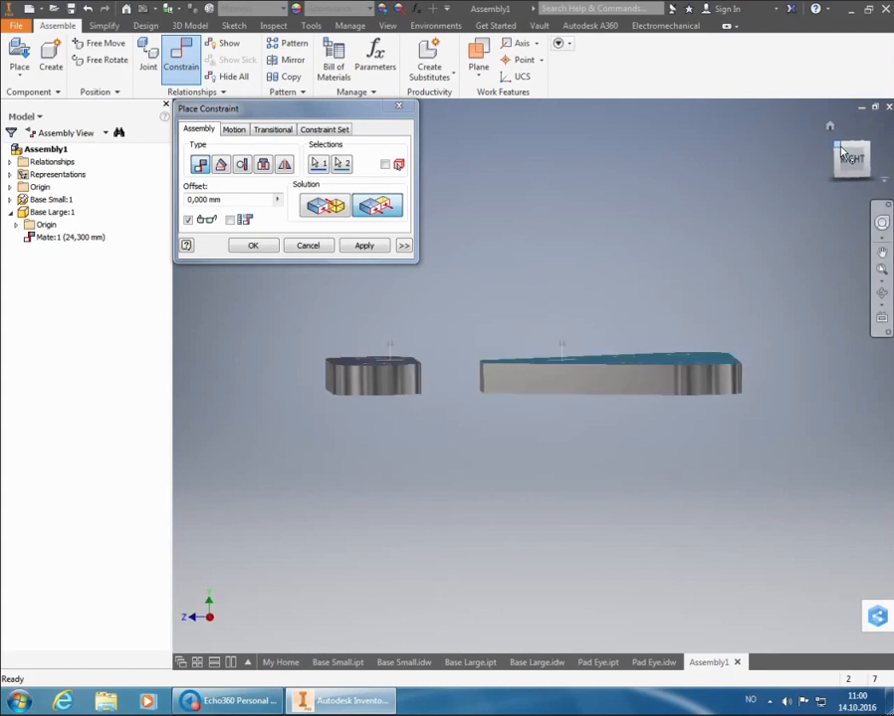
{"action": "left_click", "coordinate": [365, 247]}
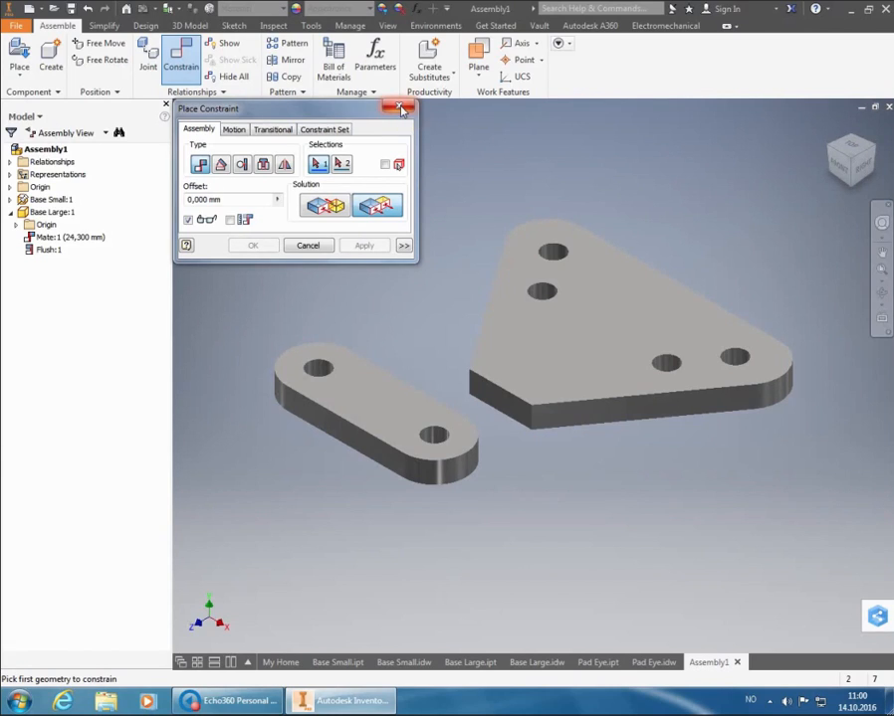
{"action": "left_click", "coordinate": [401, 110]}
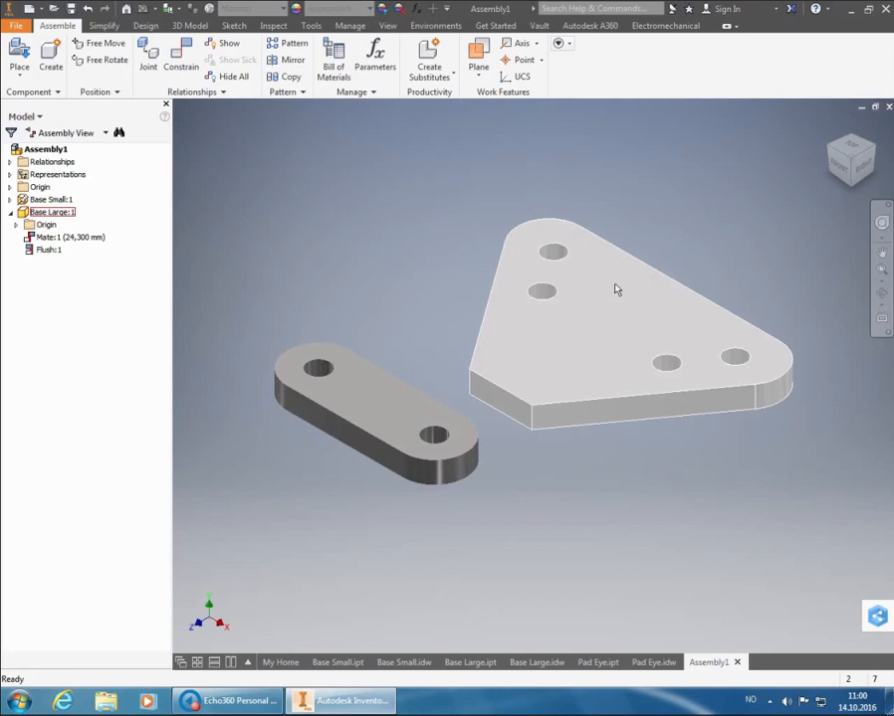
Slide Base Large sideways, parallel to Base Small's long side, to test its remaining freedom of movement
{"action": "left_click_drag", "start_coordinate": [616, 289], "coordinate": [538, 293]}
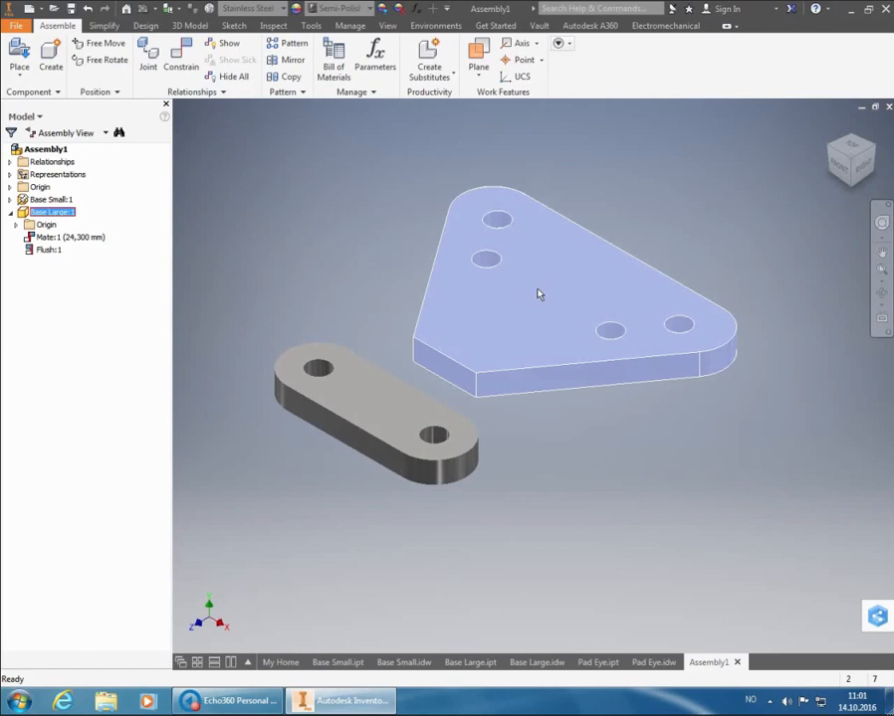
{"action": "left_click", "coordinate": [524, 304]}
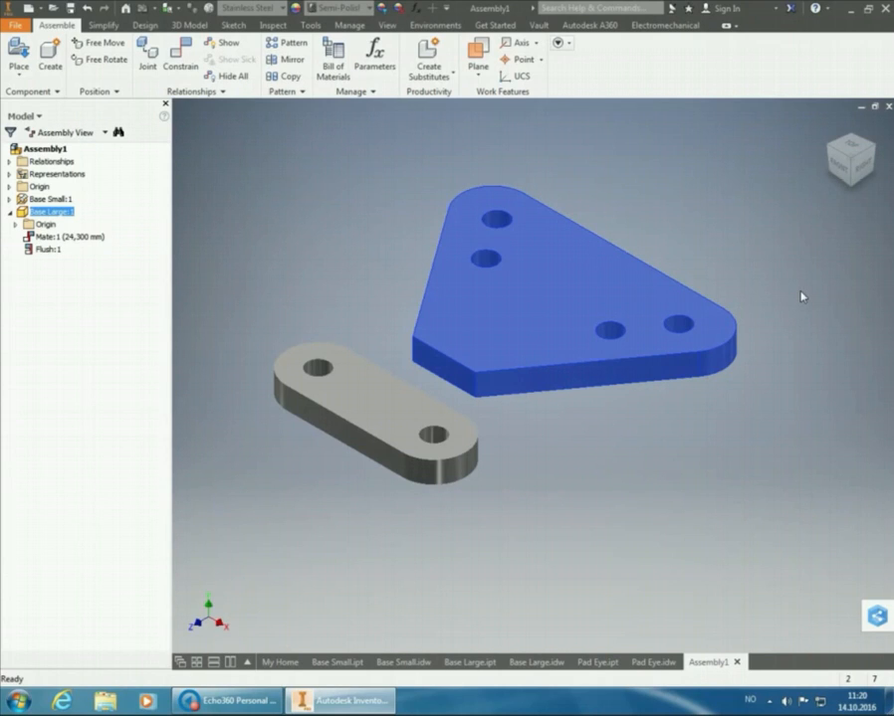
{"action": "left_click", "coordinate": [752, 277]}
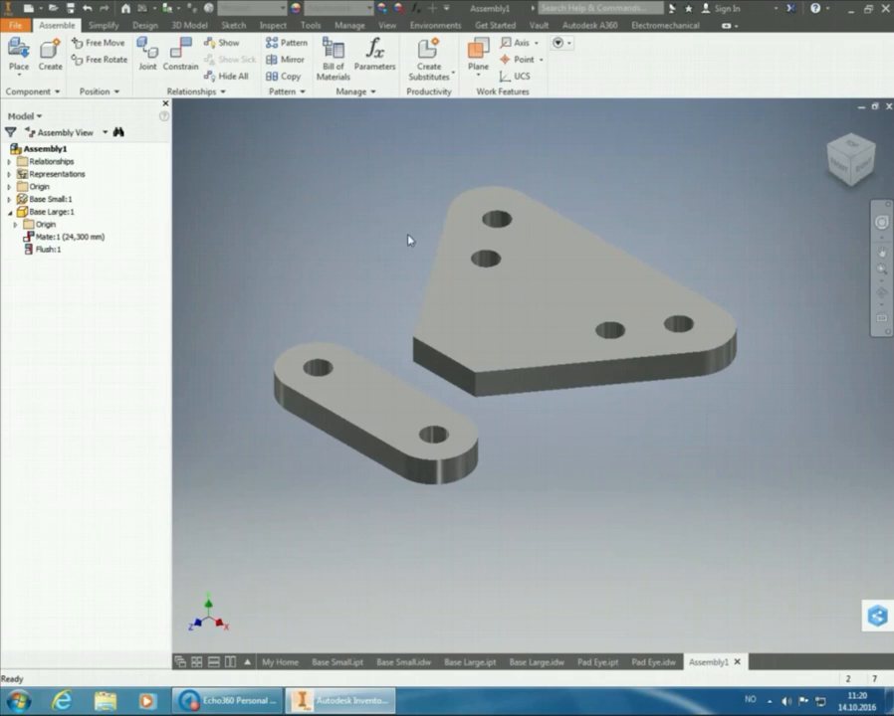
Expand the constraints and origin geometry of Base Small in the model tree and select its YZ Plane
{"action": "left_click", "coordinate": [10, 199]}
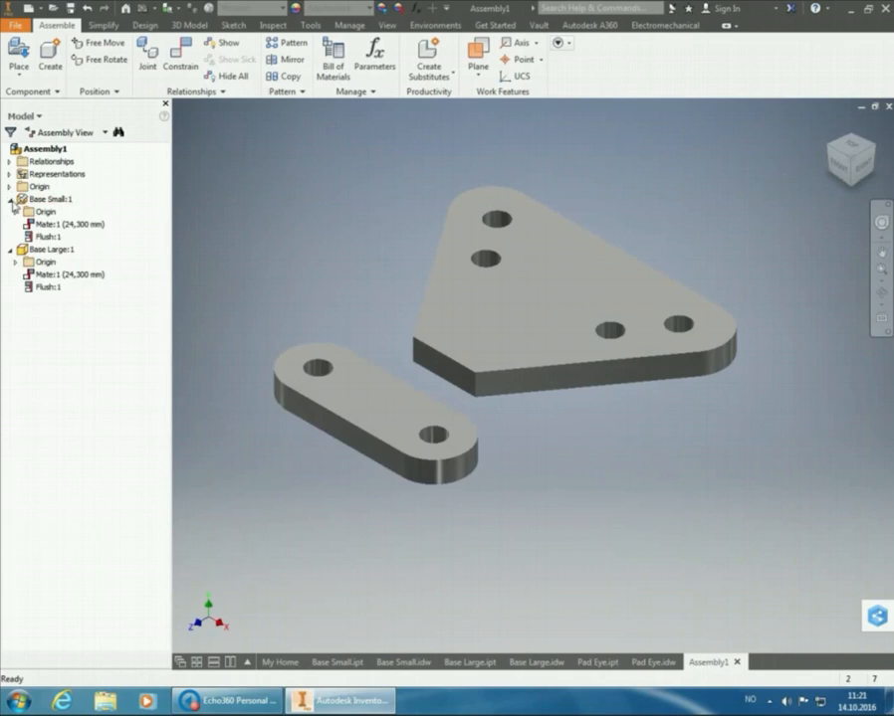
{"action": "left_click", "coordinate": [16, 212]}
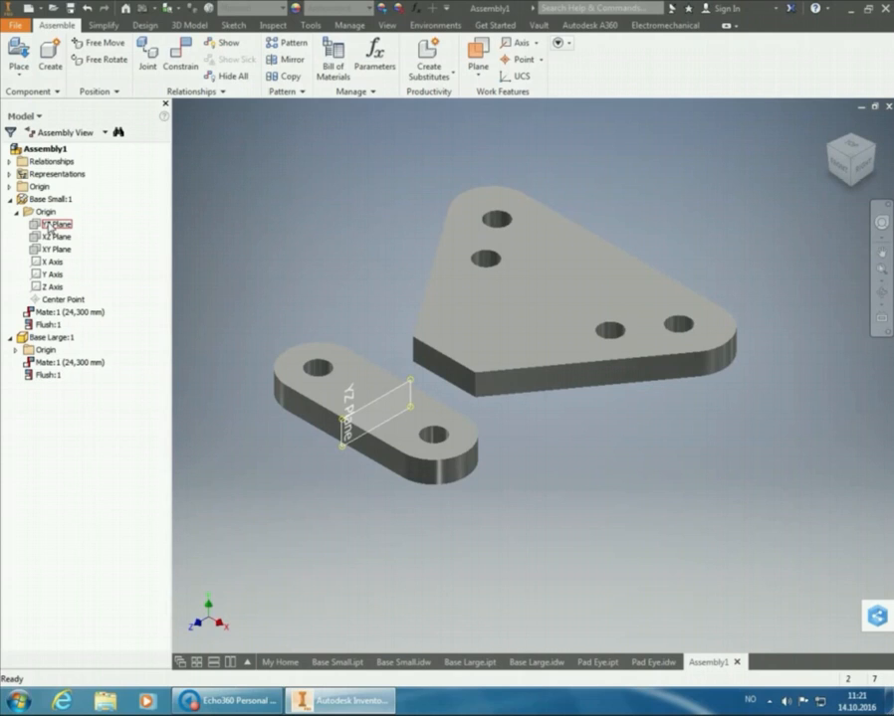
{"action": "left_click", "coordinate": [52, 225]}
{"action": "right_click", "coordinate": [51, 227]}
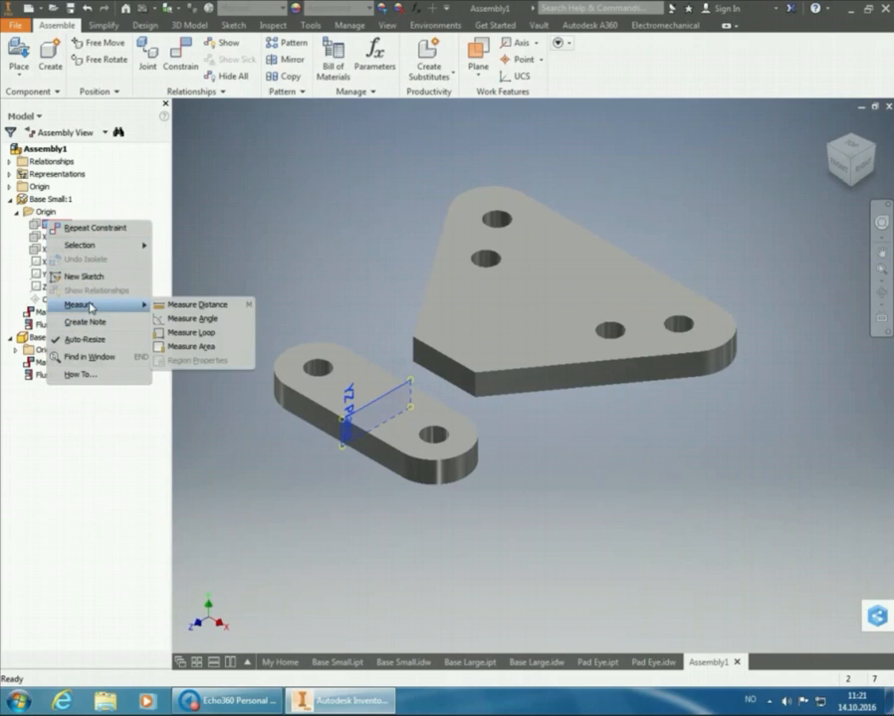
{"action": "left_click", "coordinate": [316, 252]}
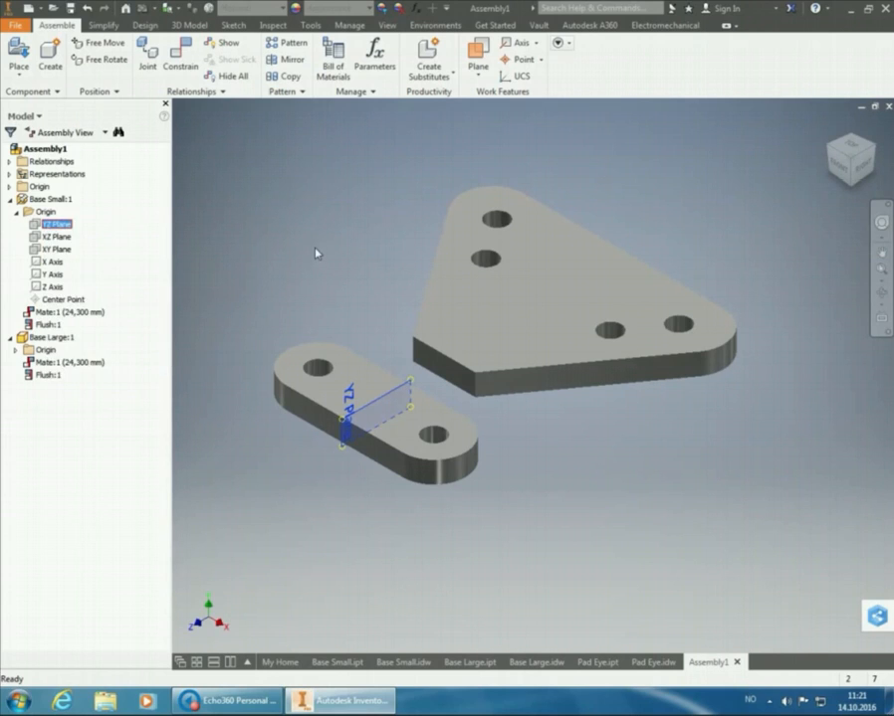
Turn on the visibility of Base Small's YZ Plane, the mid plane across its length
{"action": "left_click", "coordinate": [56, 226]}
{"action": "left_click", "coordinate": [37, 226]}
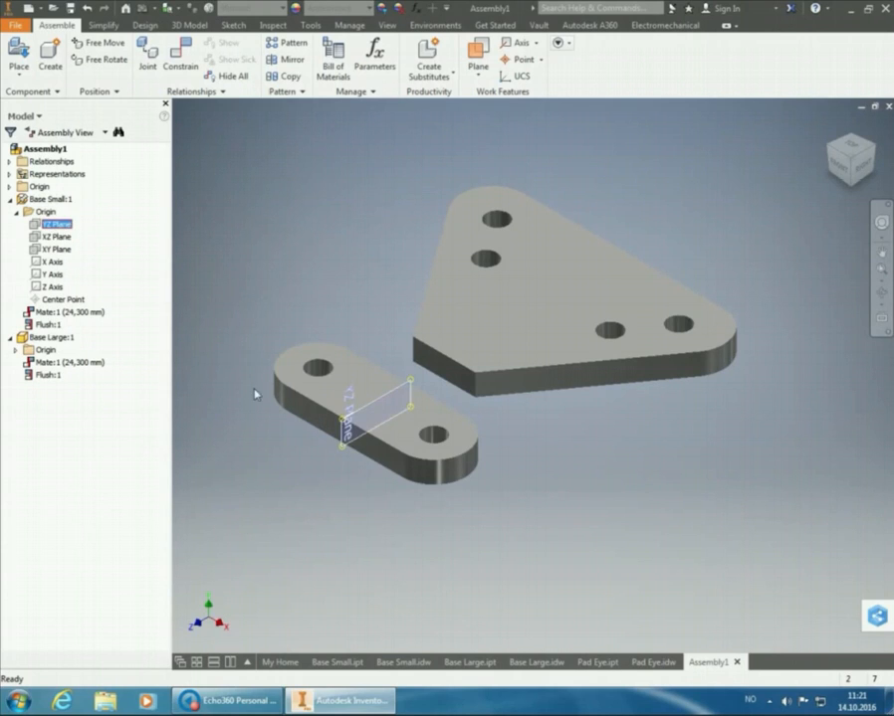
{"action": "right_click", "coordinate": [343, 428]}
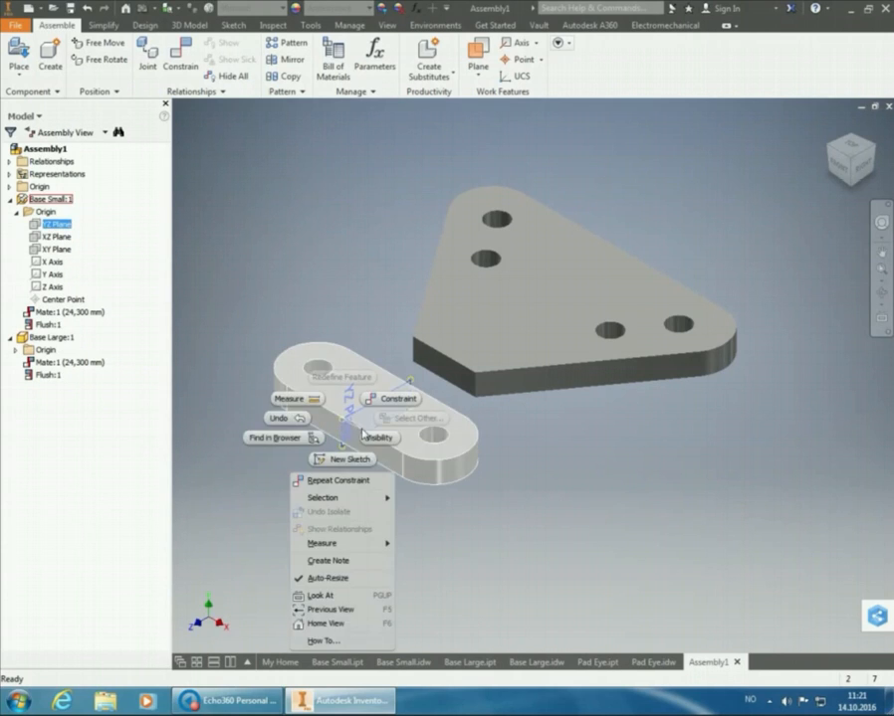
{"action": "left_click", "coordinate": [371, 436]}
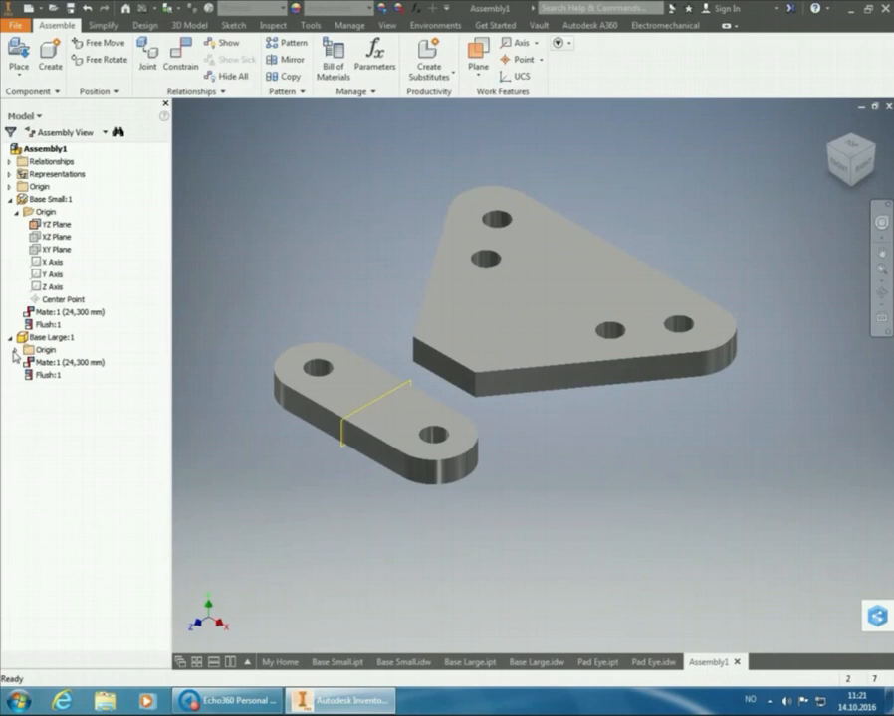
Expand Base Large's origin geometry and turn on the visibility of its XY Plane
{"action": "left_click", "coordinate": [16, 350]}
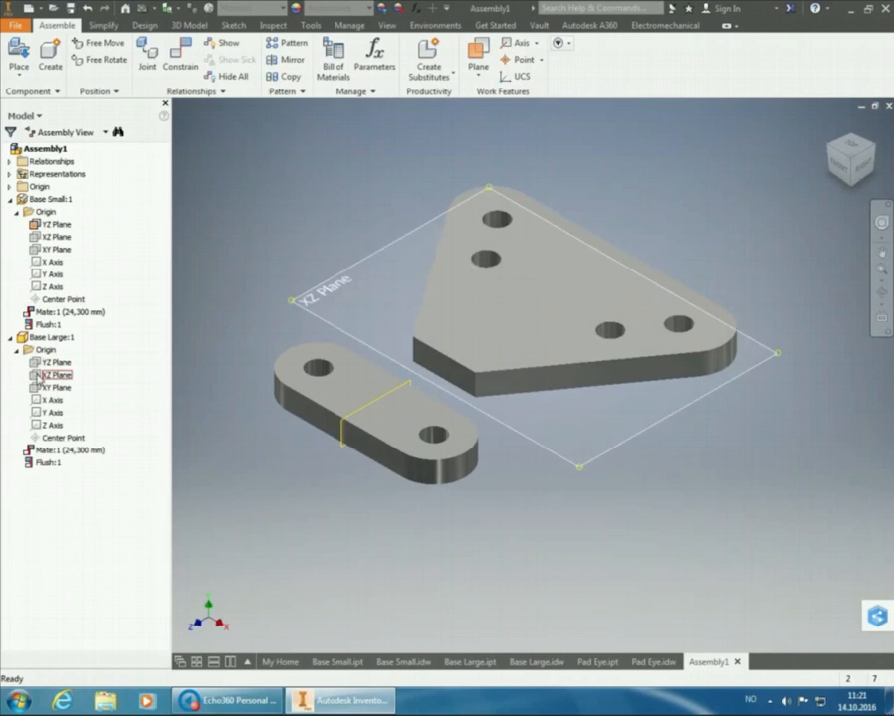
{"action": "left_click", "coordinate": [42, 388]}
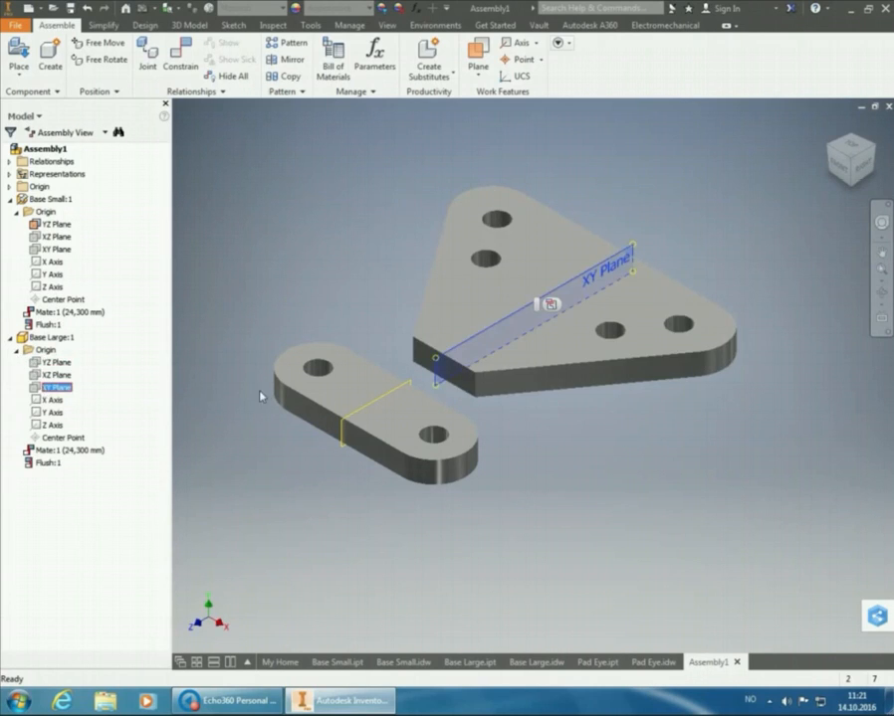
{"action": "right_click", "coordinate": [436, 365]}
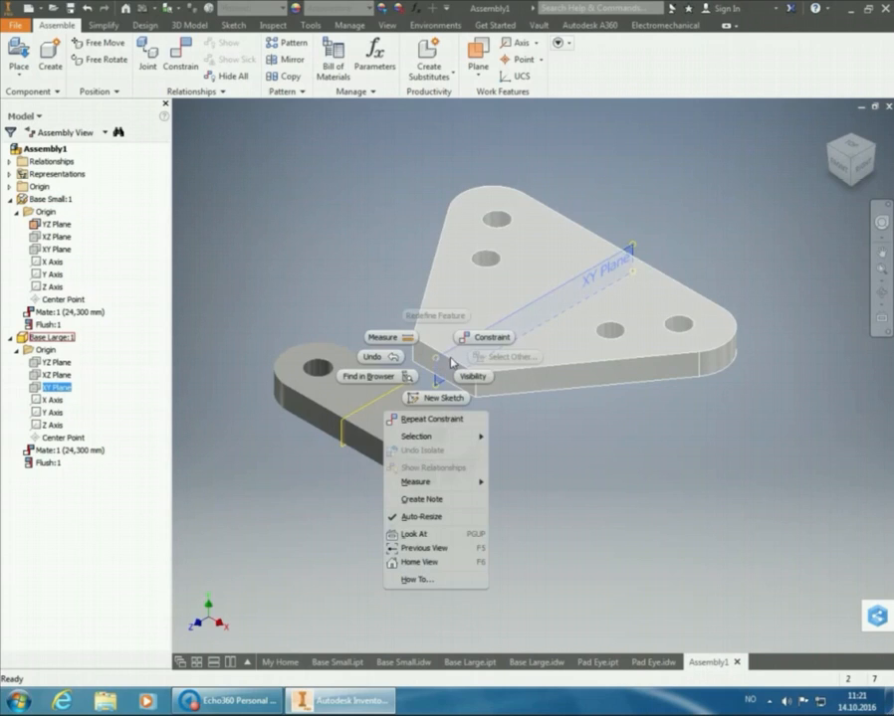
{"action": "left_click", "coordinate": [471, 378]}
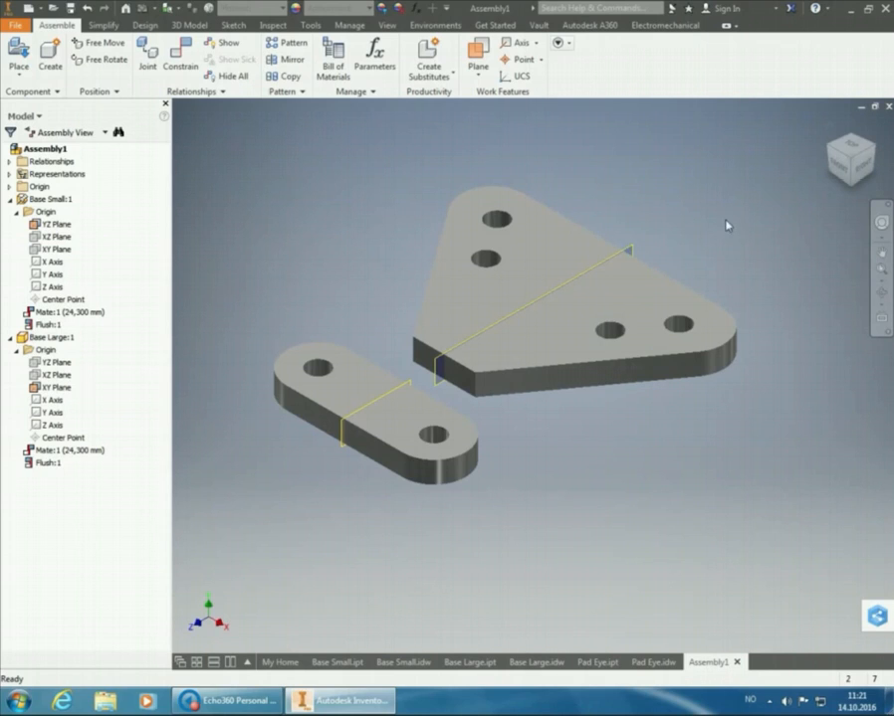
Slide Base Large parallel to Base Small's long side so their mid planes are clearly offset, checking from above and in isometric view
{"action": "left_click", "coordinate": [852, 144]}
{"action": "mouse_move", "coordinate": [678, 320]}
{"action": "left_mouse_down"}
{"action": "mouse_move", "coordinate": [678, 360]}
{"action": "mouse_move", "coordinate": [678, 321]}
{"action": "left_mouse_up"}
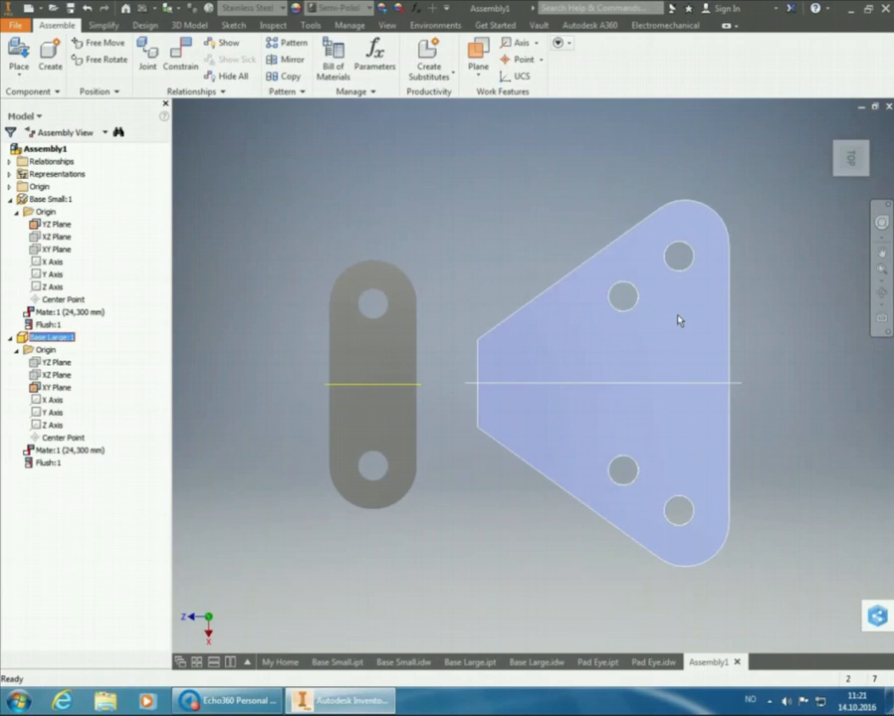
{"action": "left_click_drag", "start_coordinate": [679, 321], "coordinate": [679, 213]}
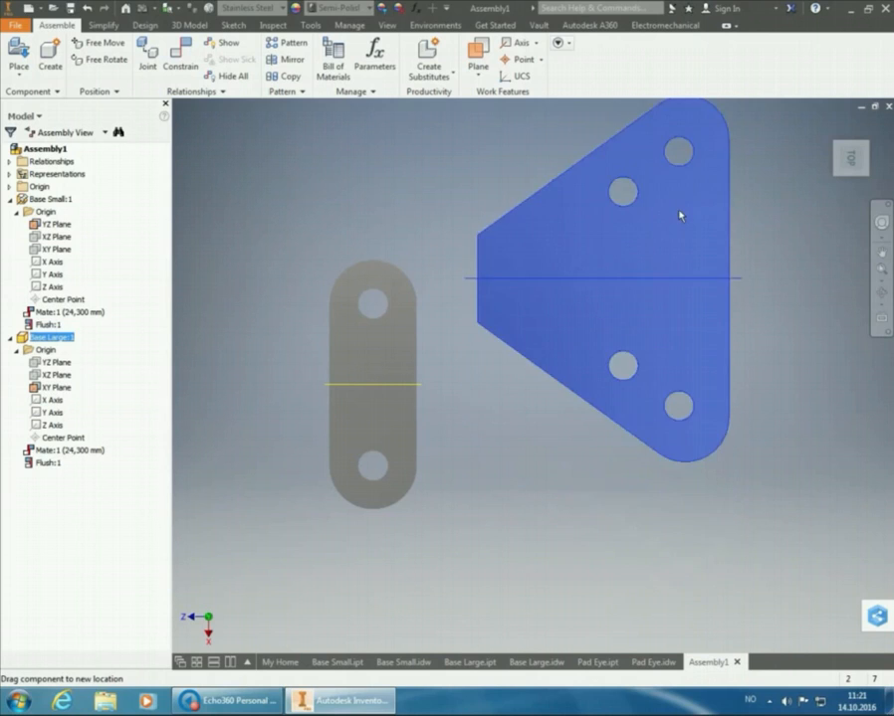
{"action": "left_click", "coordinate": [851, 160]}
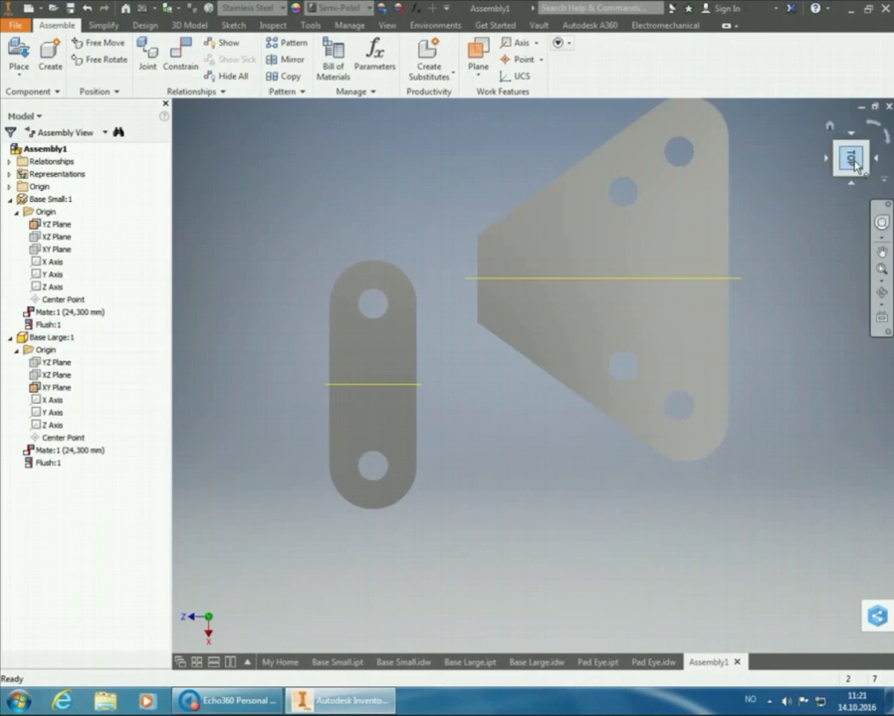
{"action": "left_click", "coordinate": [872, 126]}
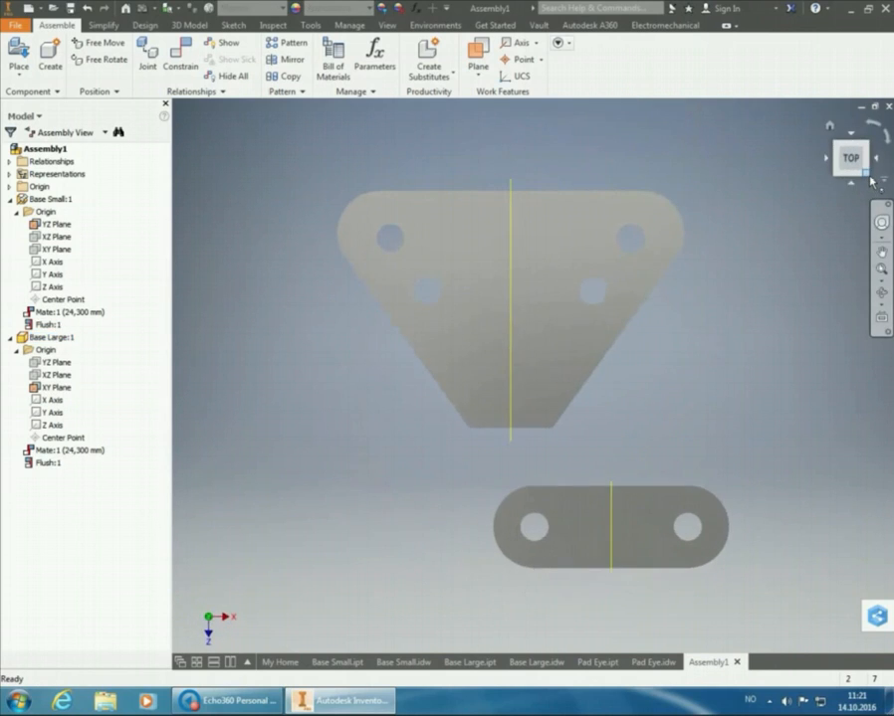
{"action": "left_click", "coordinate": [868, 176]}
{"action": "left_click", "coordinate": [870, 154]}
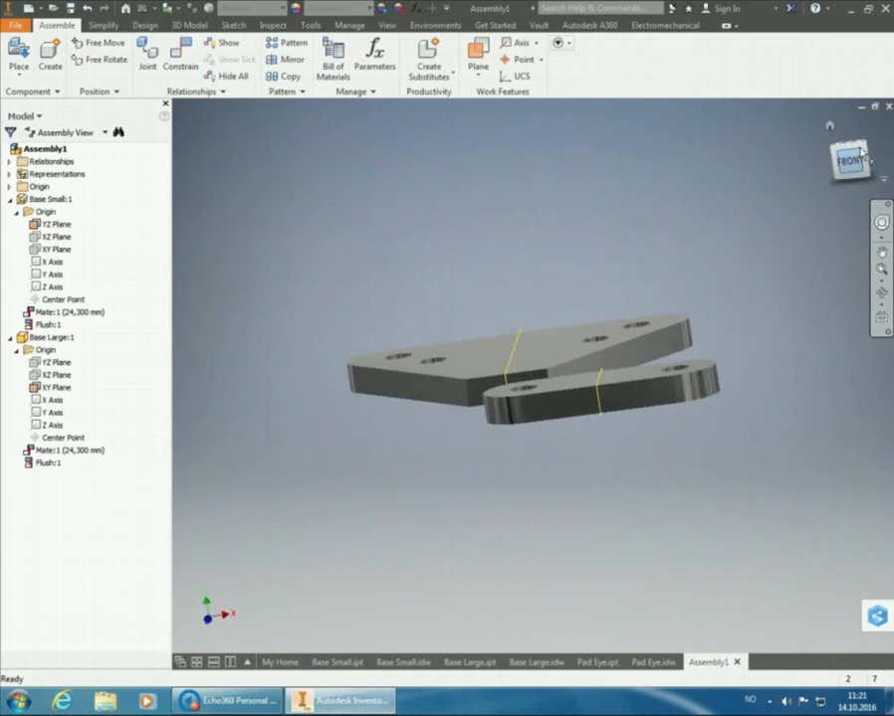
{"action": "left_click", "coordinate": [870, 152]}
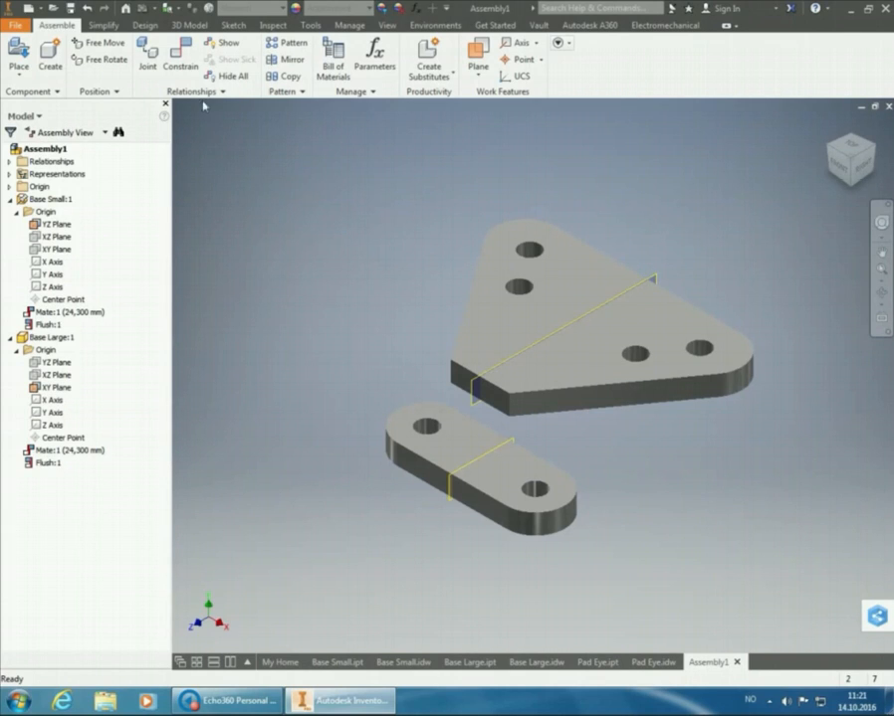
{"action": "left_click", "coordinate": [180, 55]}
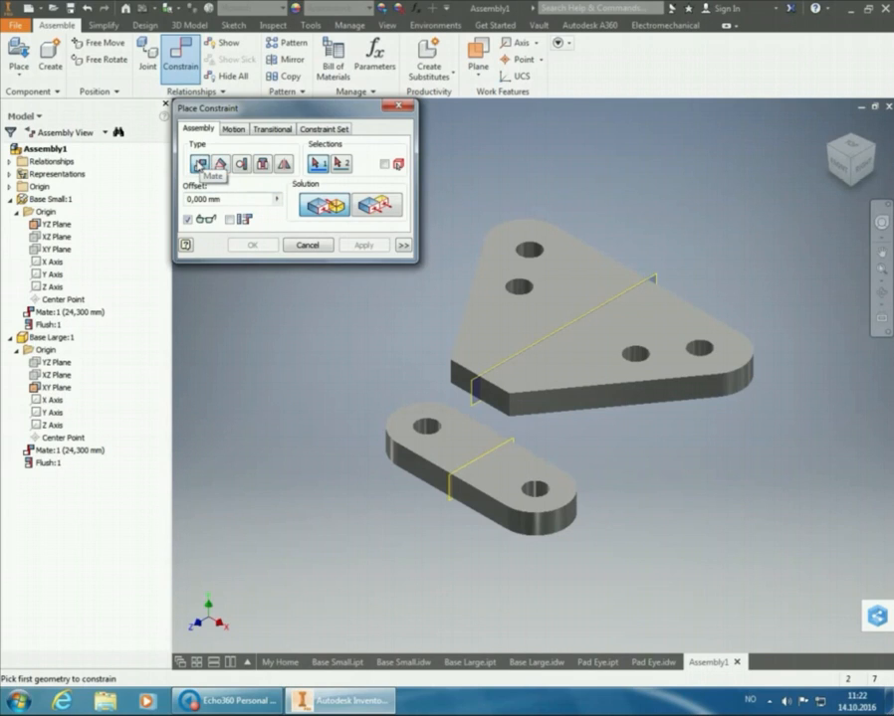
{"action": "left_click", "coordinate": [199, 164]}
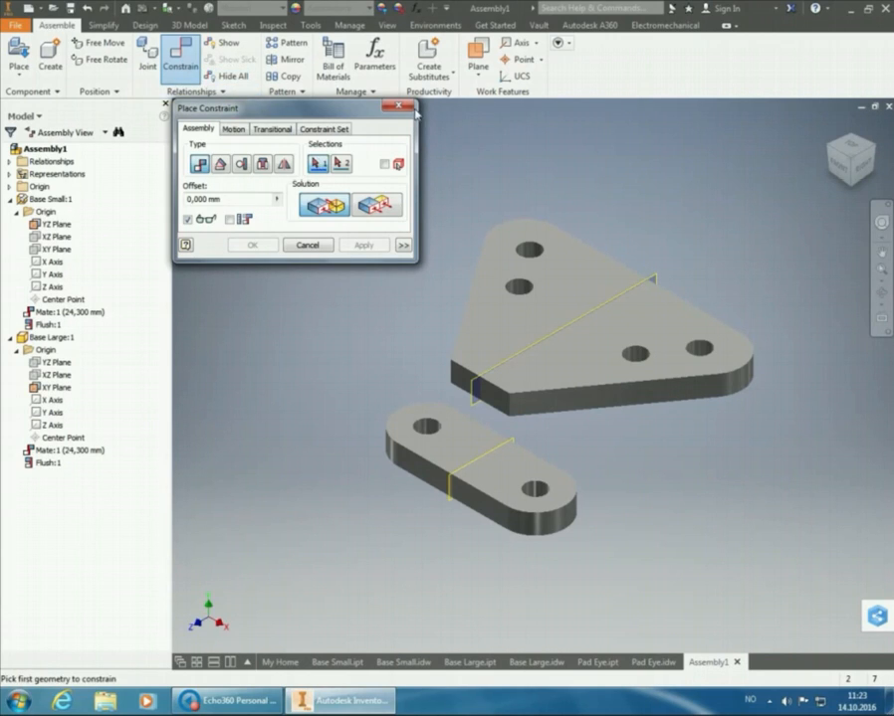
{"action": "left_click", "coordinate": [399, 106]}
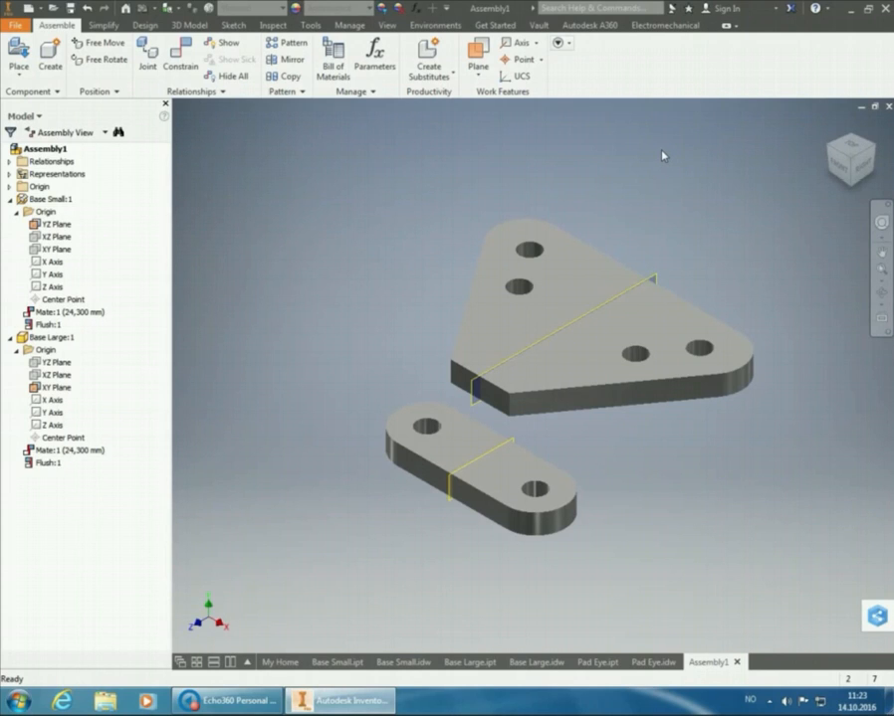
Examine Base Small's origin geometry, its YZ Plane and the visibility option available for that plane
{"action": "left_click", "coordinate": [52, 199]}
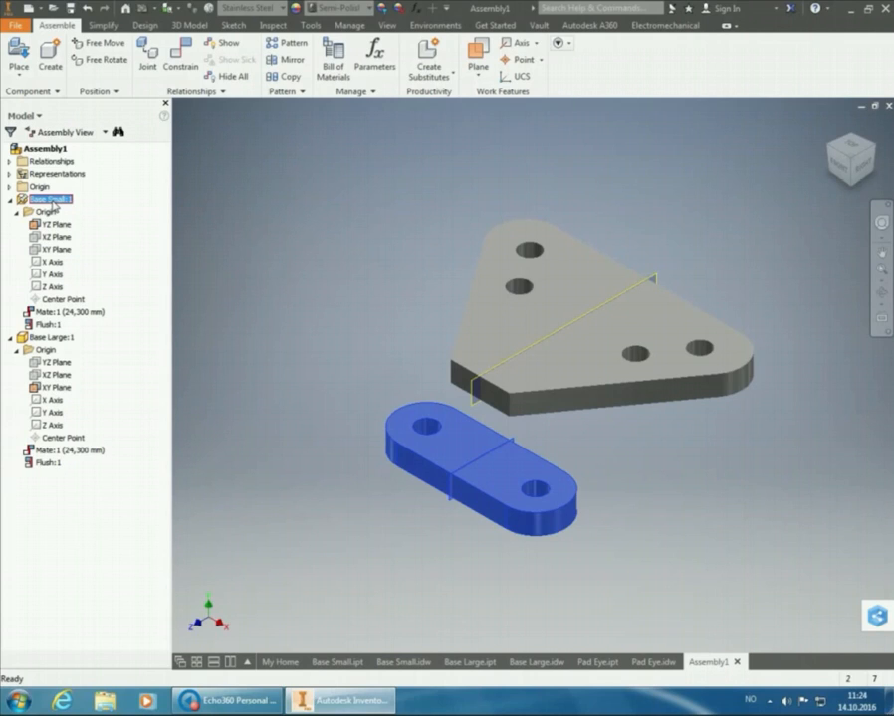
{"action": "left_click", "coordinate": [45, 212]}
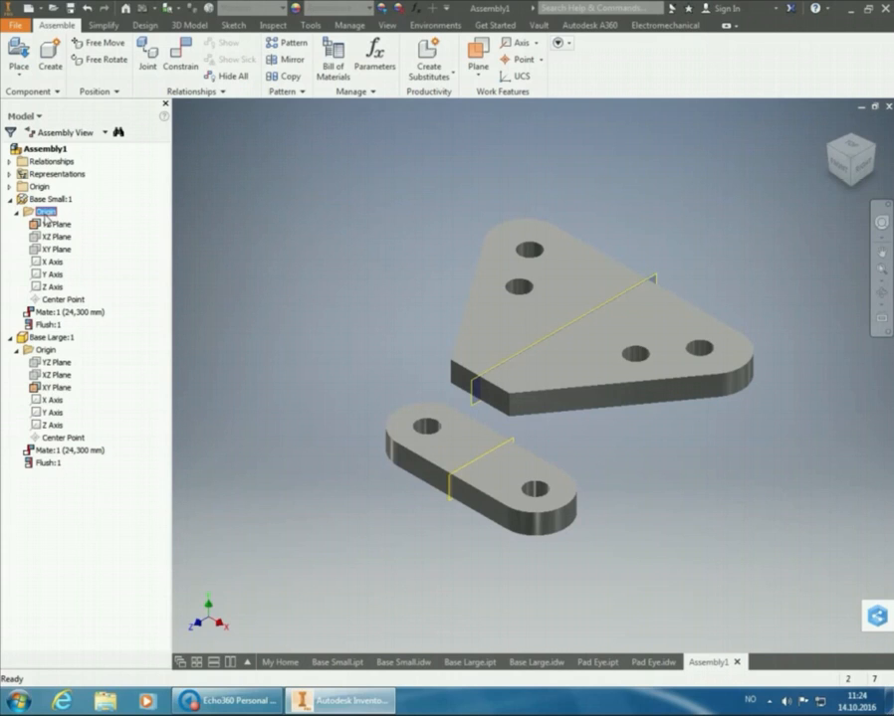
{"action": "left_click", "coordinate": [55, 224]}
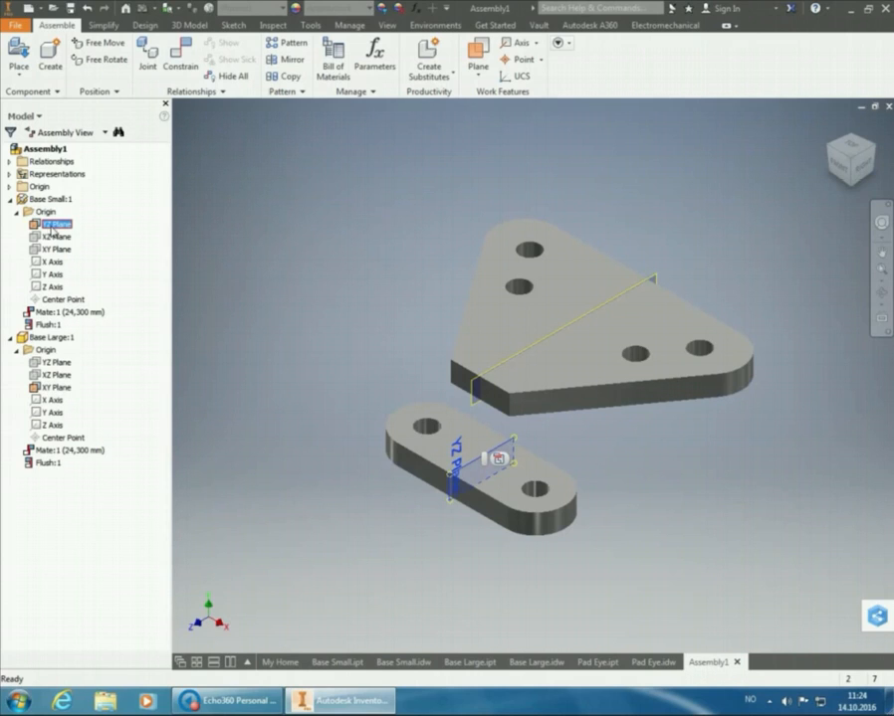
{"action": "right_click", "coordinate": [57, 228]}
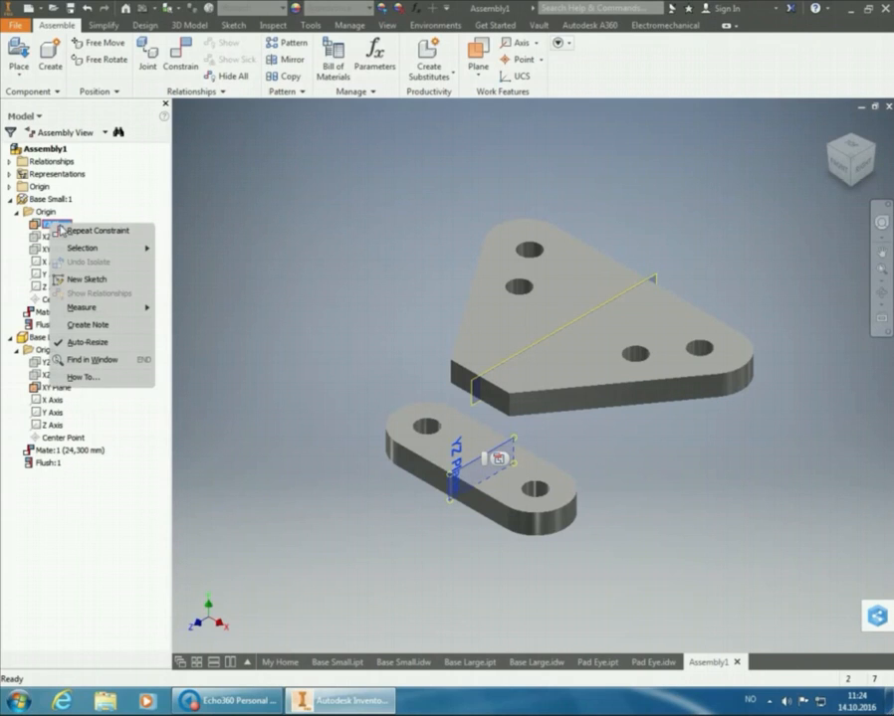
{"action": "left_click", "coordinate": [100, 279]}
{"action": "left_click", "coordinate": [33, 222]}
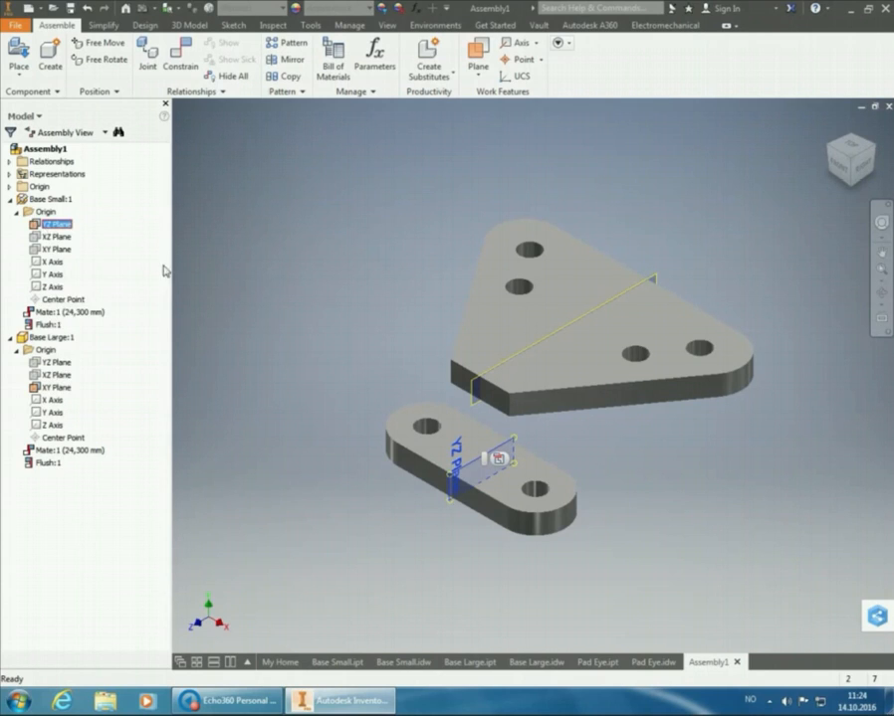
{"action": "right_click", "coordinate": [459, 480]}
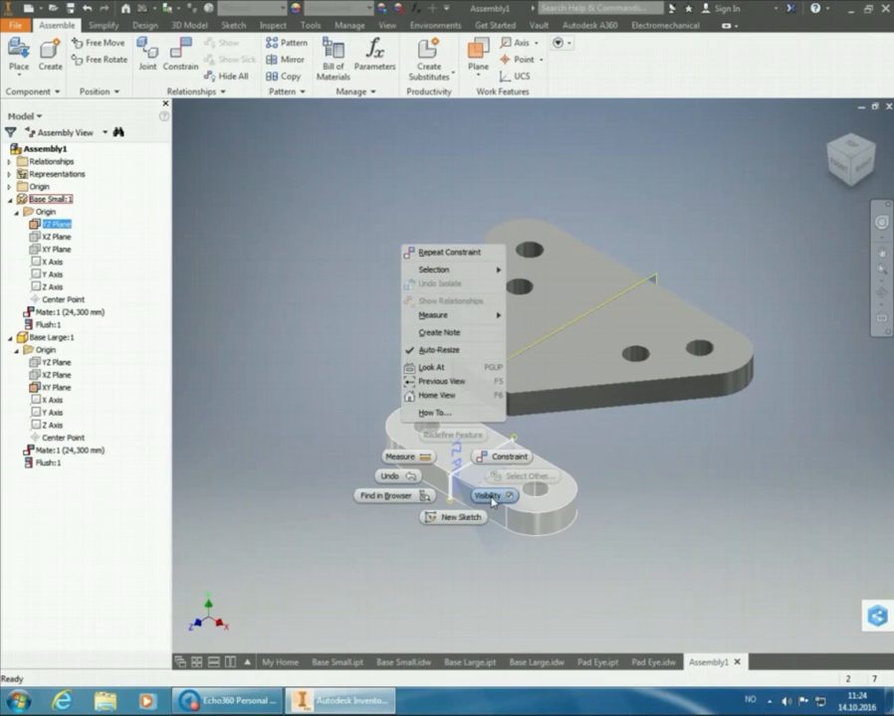
{"action": "left_click", "coordinate": [292, 361]}
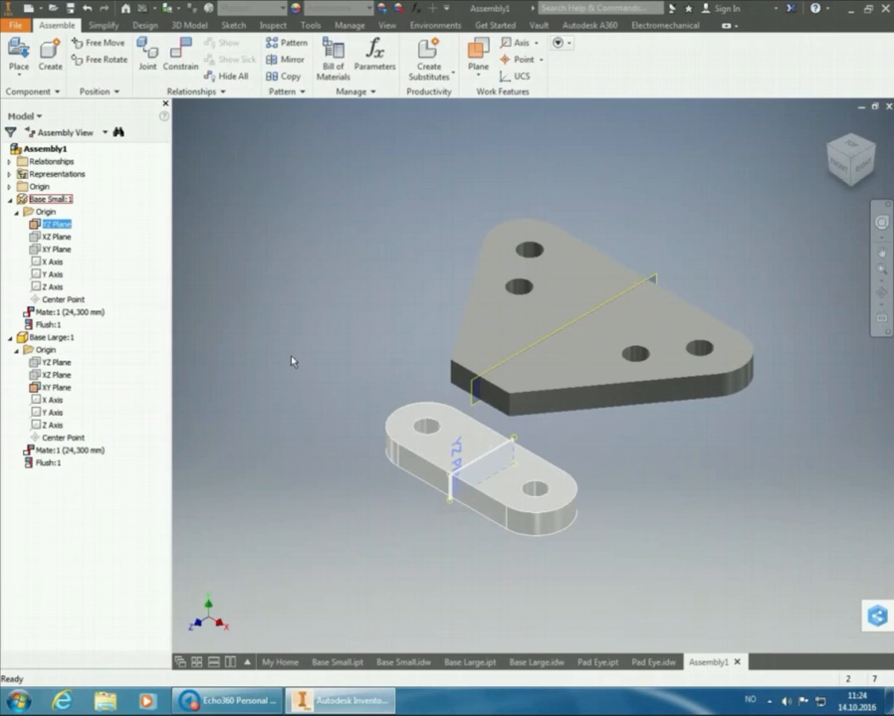
Examine Base Large's origin planes and the visibility option available for its XY Plane, leaving everything deselected
{"action": "left_click", "coordinate": [49, 339]}
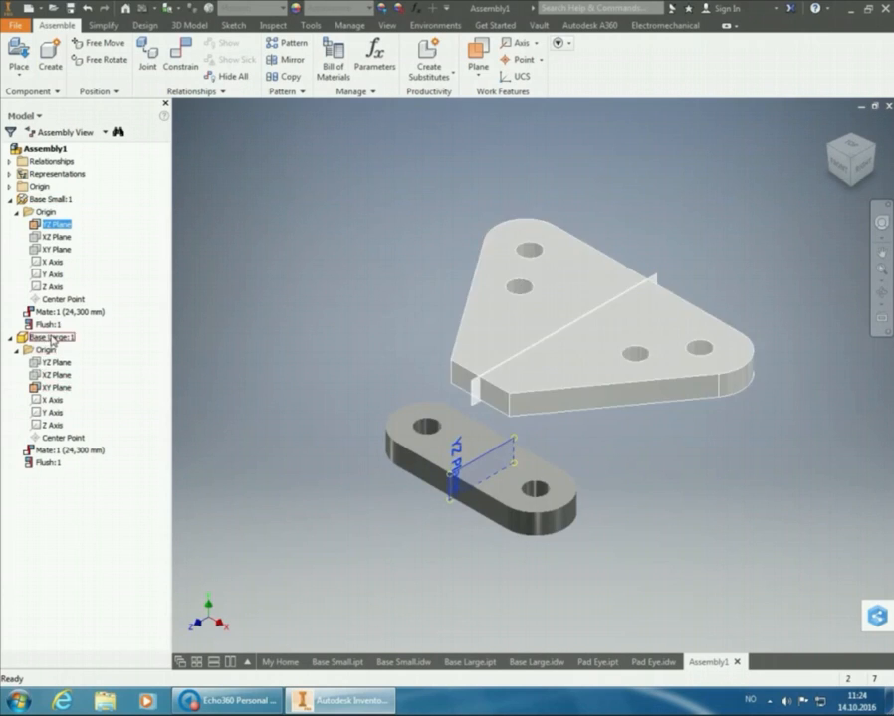
{"action": "left_click", "coordinate": [52, 340]}
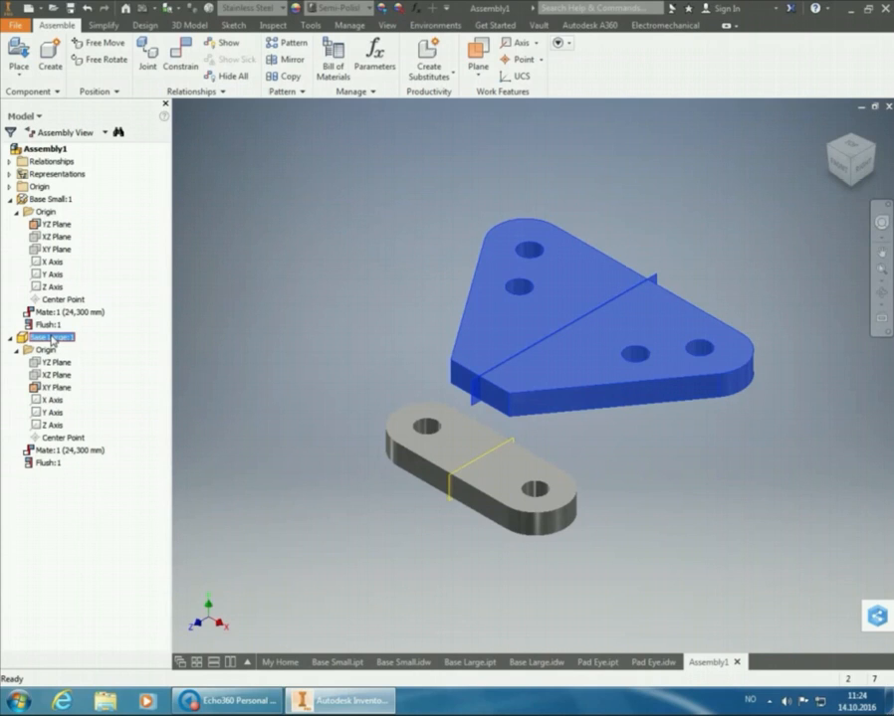
{"action": "left_click", "coordinate": [46, 351]}
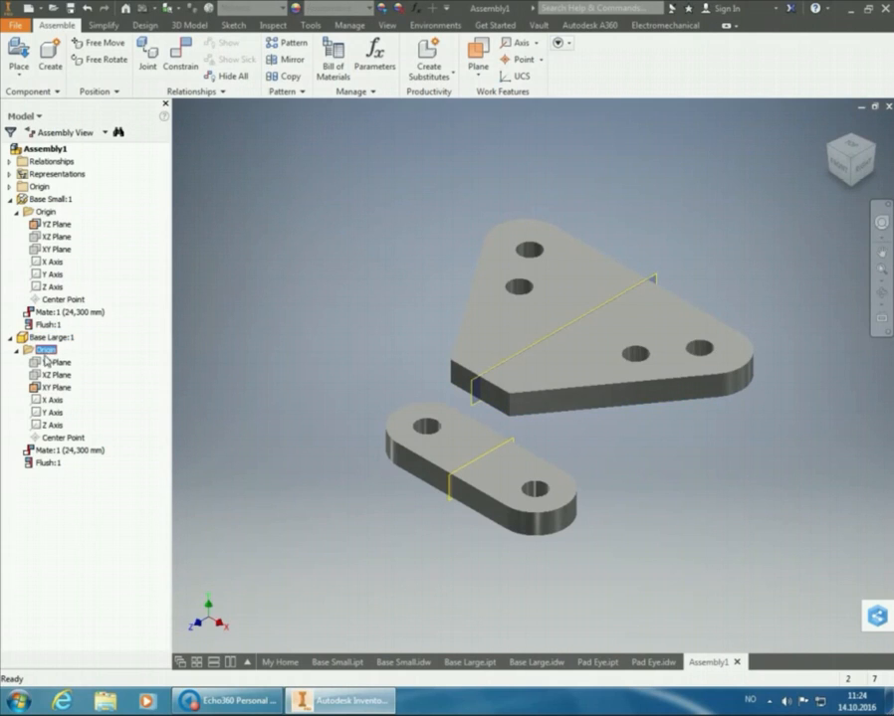
{"action": "left_click", "coordinate": [52, 362]}
{"action": "left_click", "coordinate": [49, 375]}
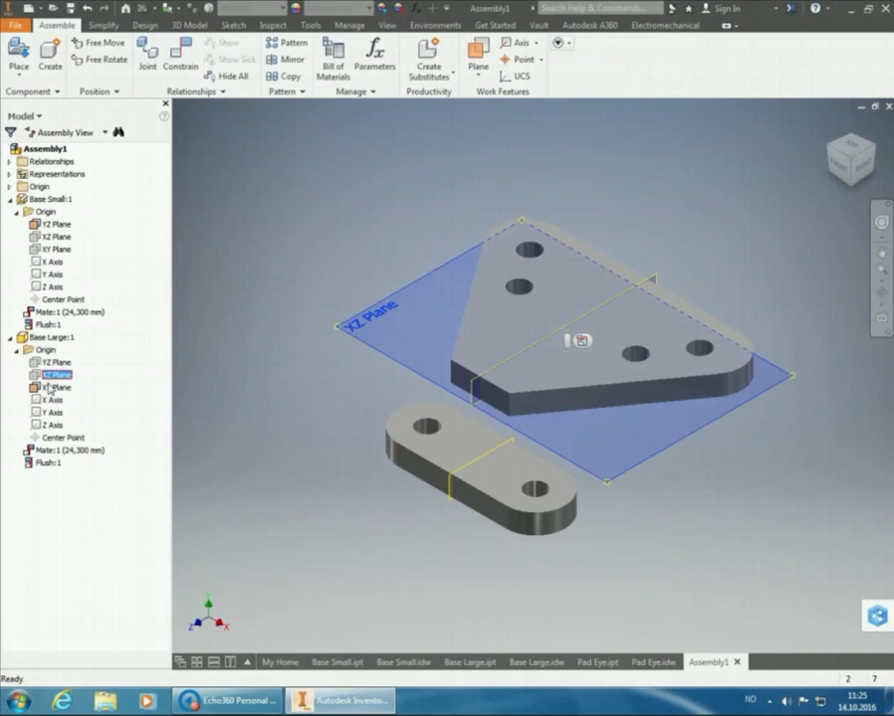
{"action": "left_click", "coordinate": [52, 387]}
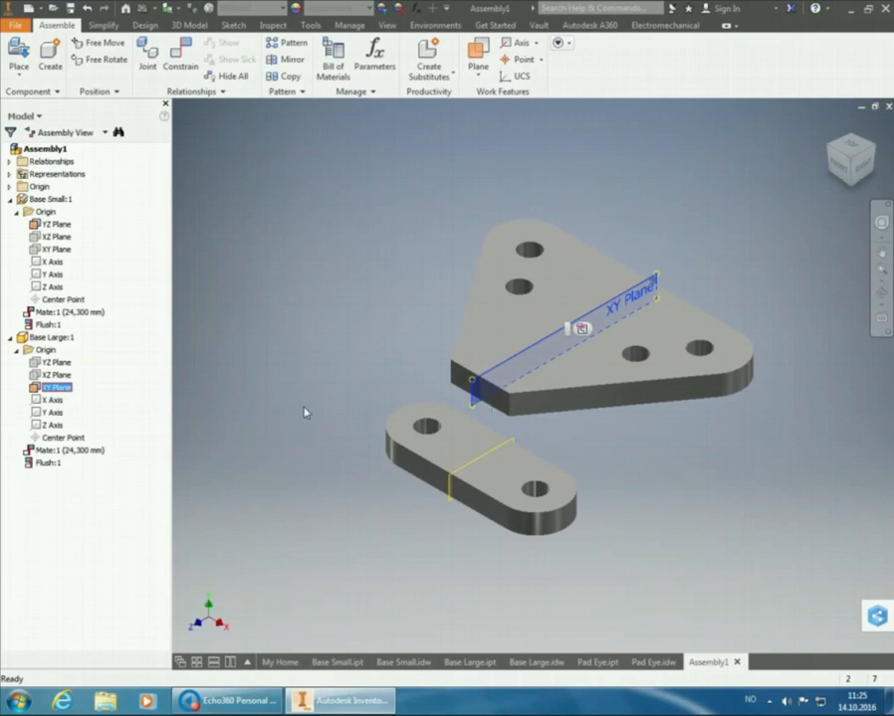
{"action": "right_click", "coordinate": [472, 388]}
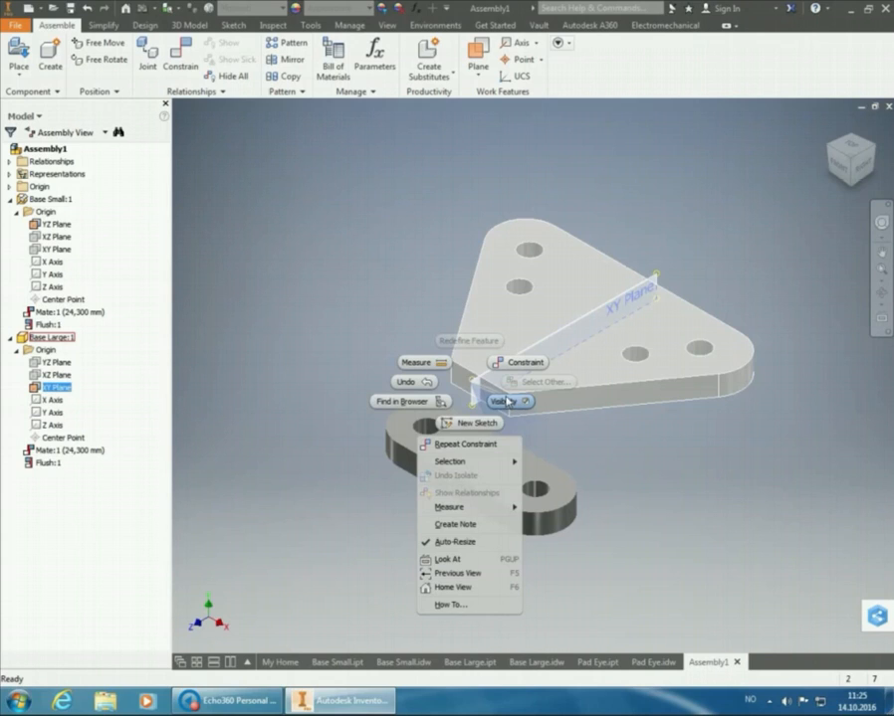
{"action": "left_click", "coordinate": [402, 260]}
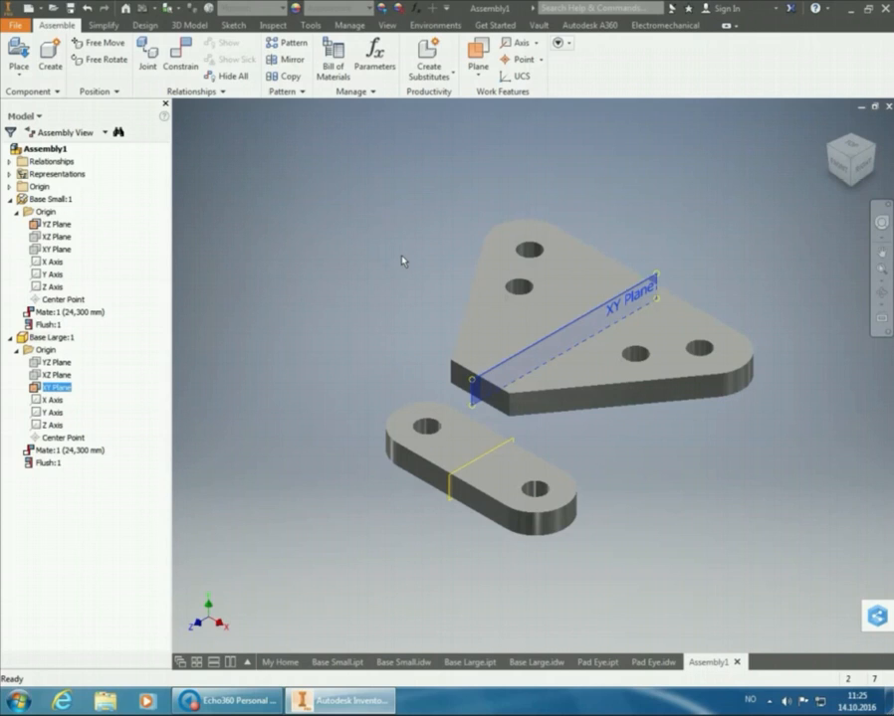
{"action": "left_click", "coordinate": [676, 165]}
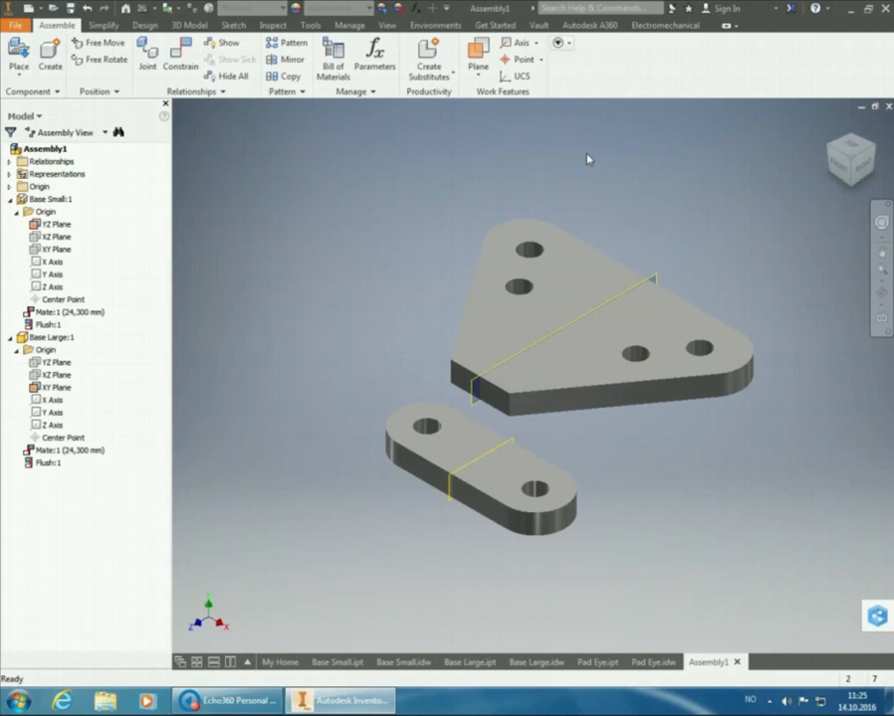
Mate Base Large's XY Plane to Base Small's YZ Plane with the Mate solution and 0 mm offset, centring the two bases
{"action": "left_click", "coordinate": [190, 66]}
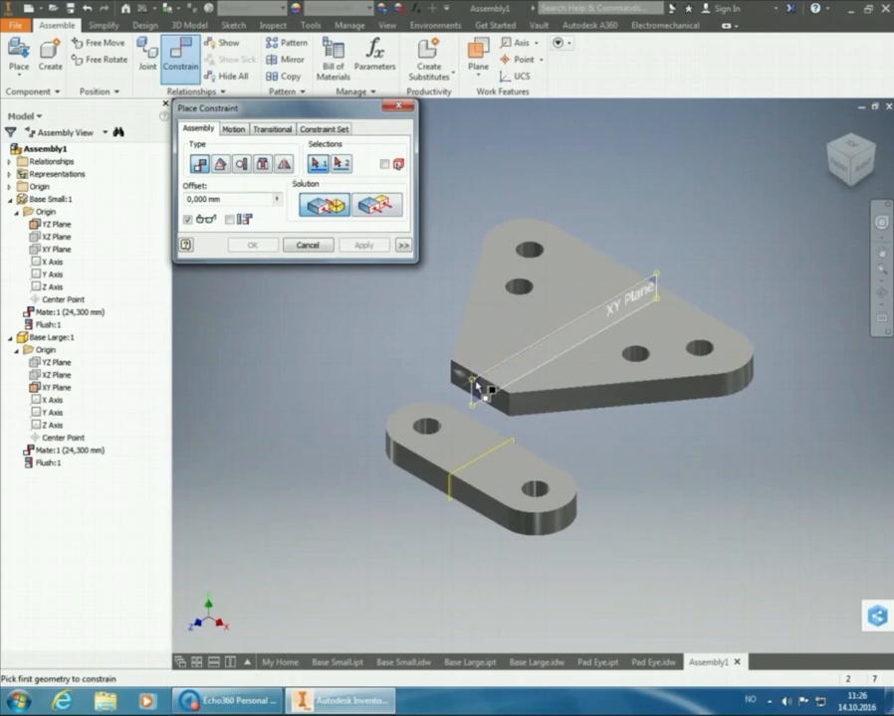
{"action": "mouse_move", "coordinate": [500, 408]}
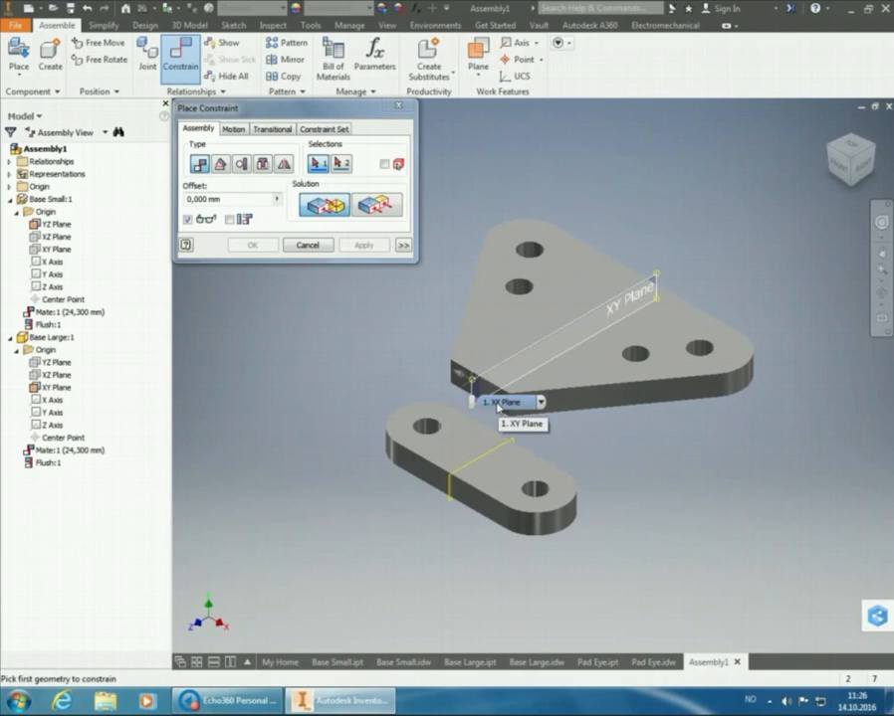
{"action": "left_click", "coordinate": [499, 406]}
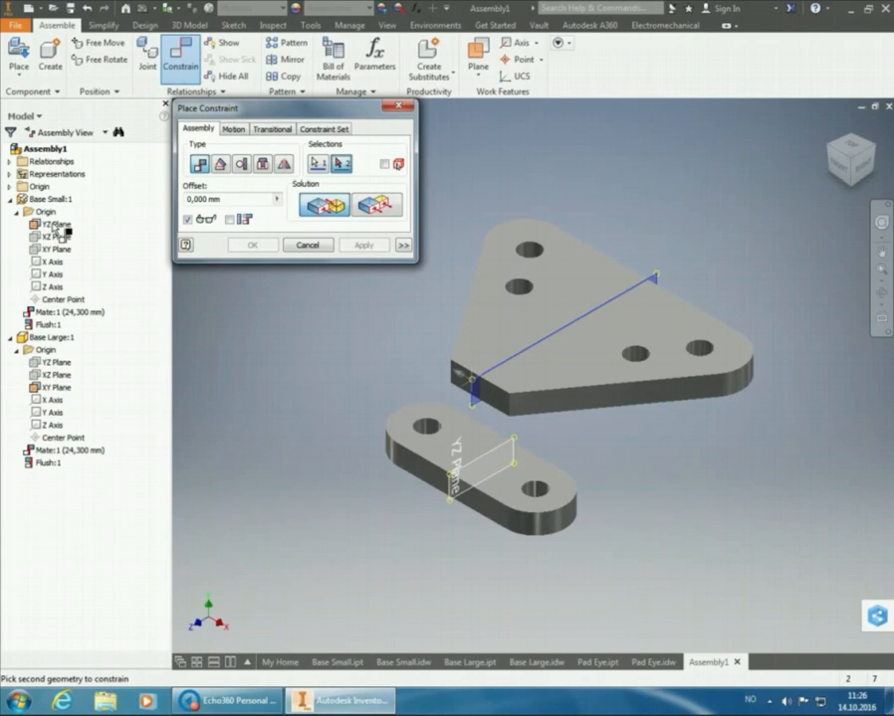
{"action": "left_click", "coordinate": [54, 227]}
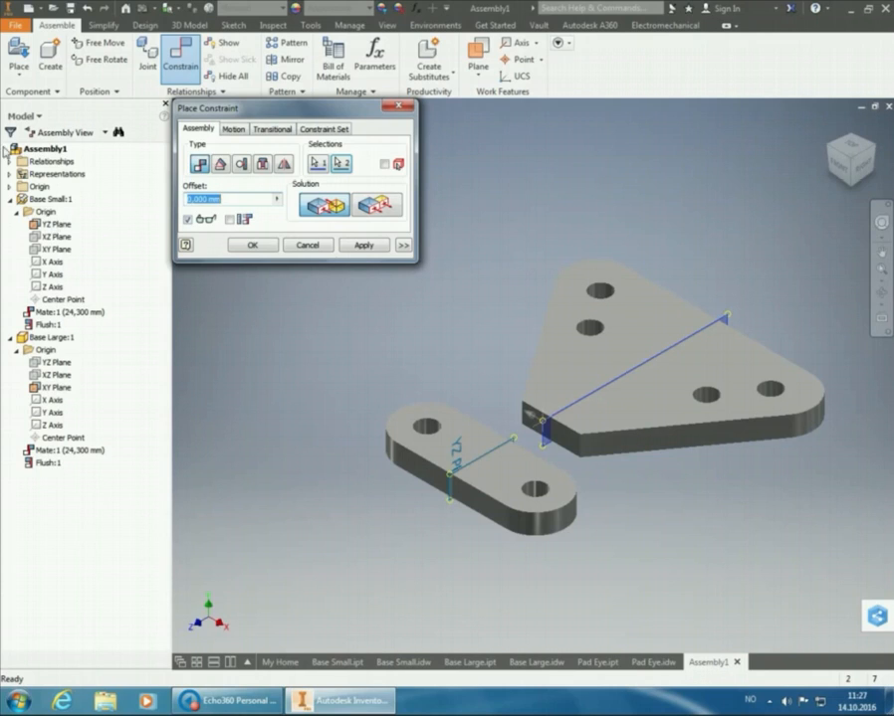
{"action": "left_click", "coordinate": [376, 207]}
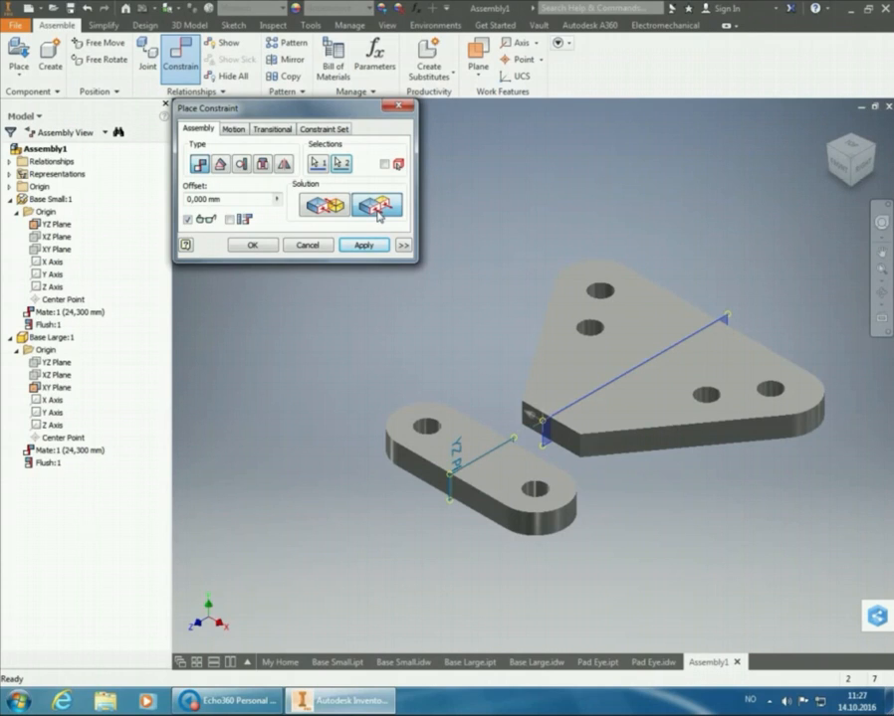
{"action": "left_click", "coordinate": [337, 212]}
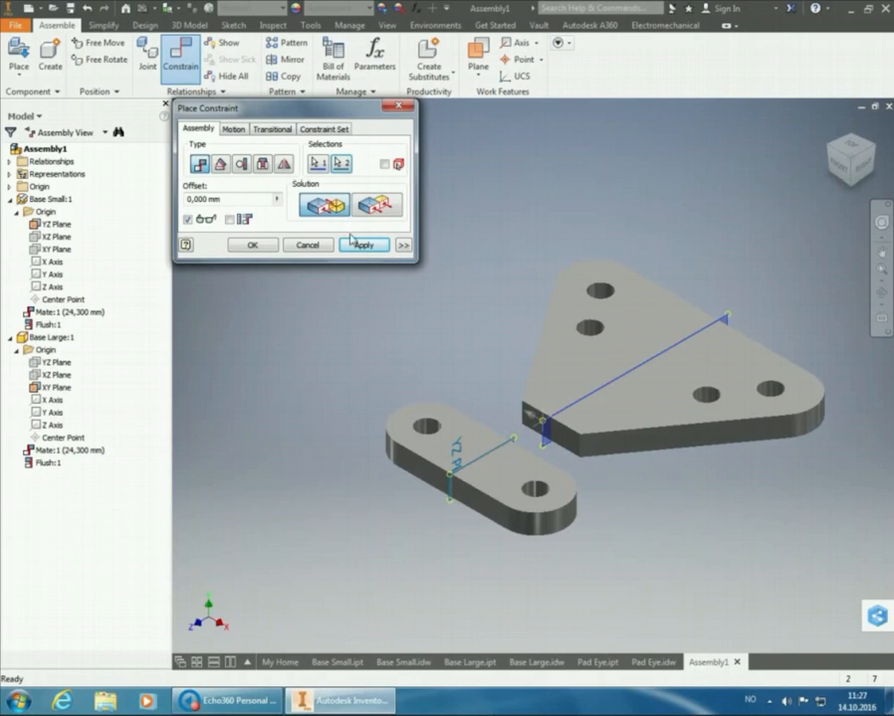
{"action": "left_click", "coordinate": [361, 246]}
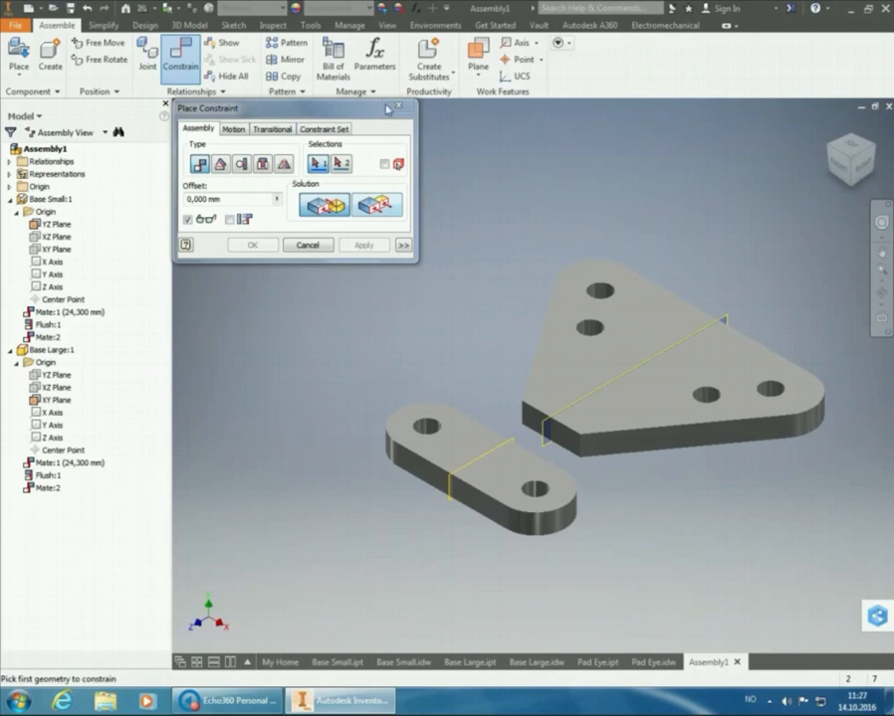
{"action": "key", "text": "Escape"}
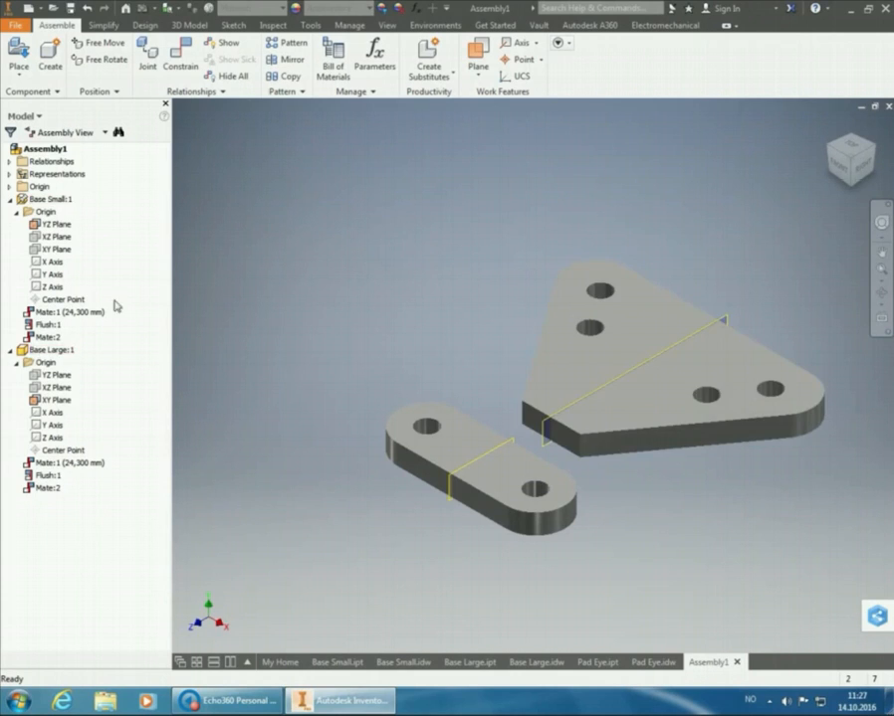
Try to hide Base Small's YZ Plane and turn the Base Small component's visibility back on
{"action": "left_click", "coordinate": [56, 224]}
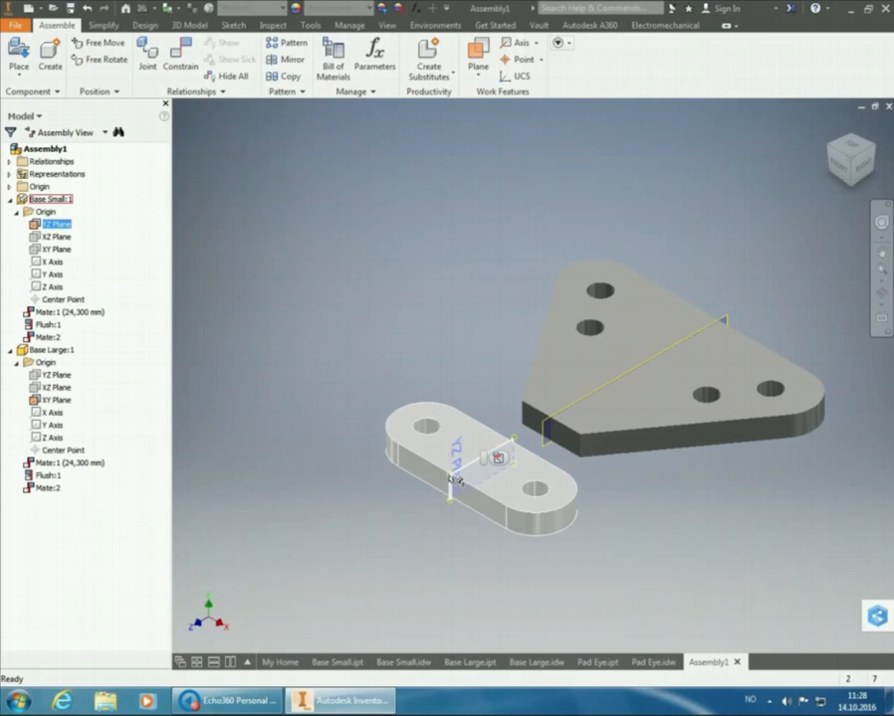
{"action": "right_click", "coordinate": [453, 481]}
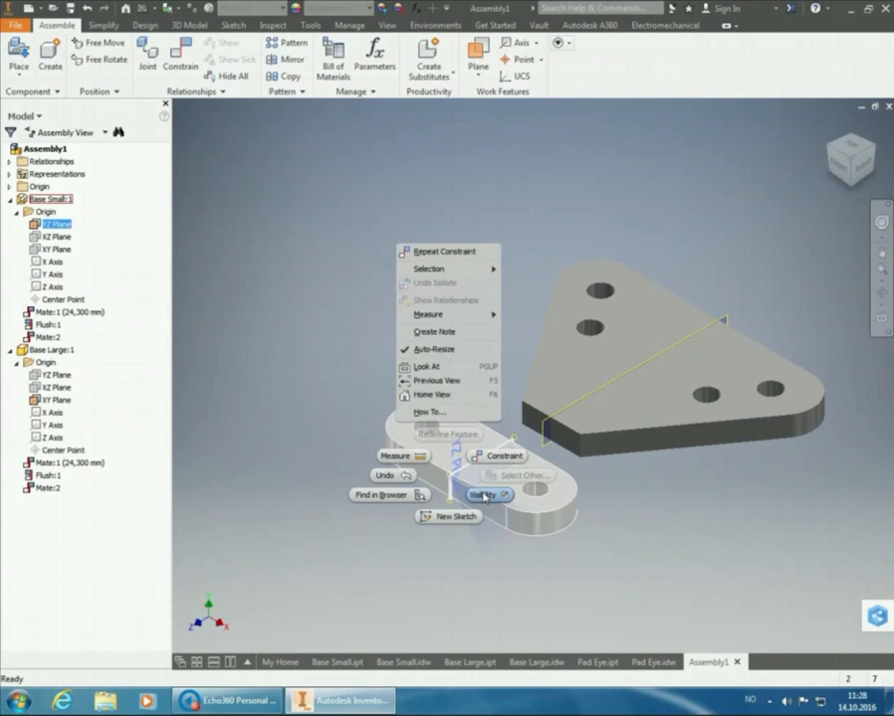
{"action": "left_click", "coordinate": [482, 495]}
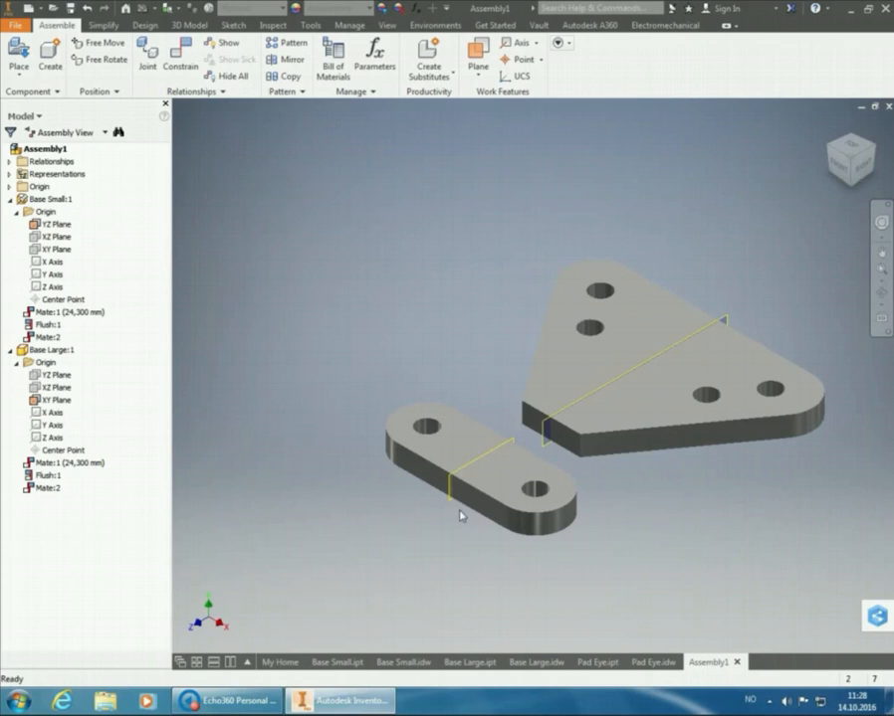
{"action": "left_click", "coordinate": [451, 495]}
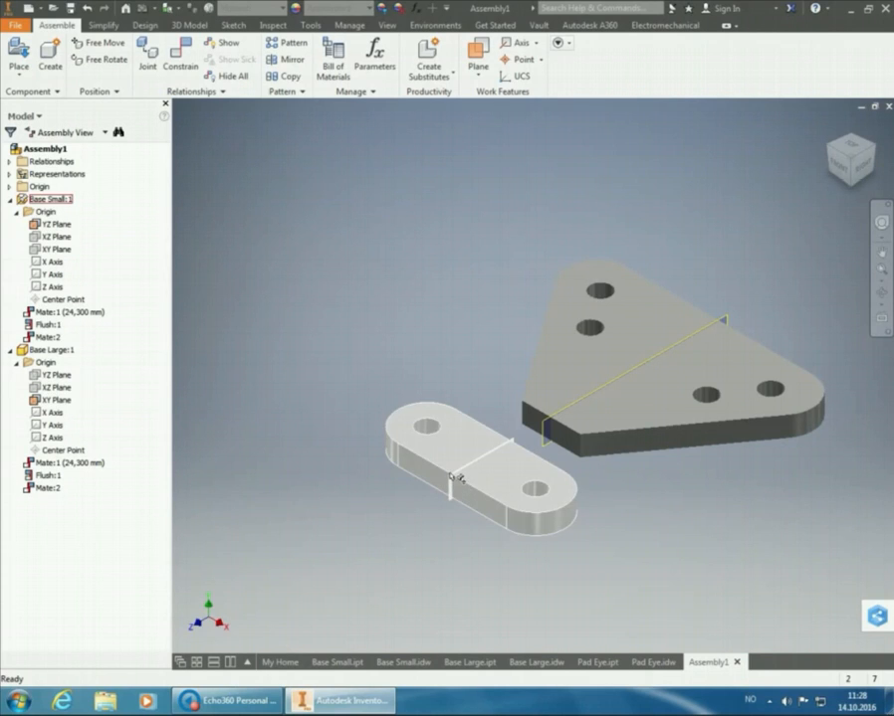
{"action": "right_click", "coordinate": [454, 483]}
{"action": "left_click", "coordinate": [487, 494]}
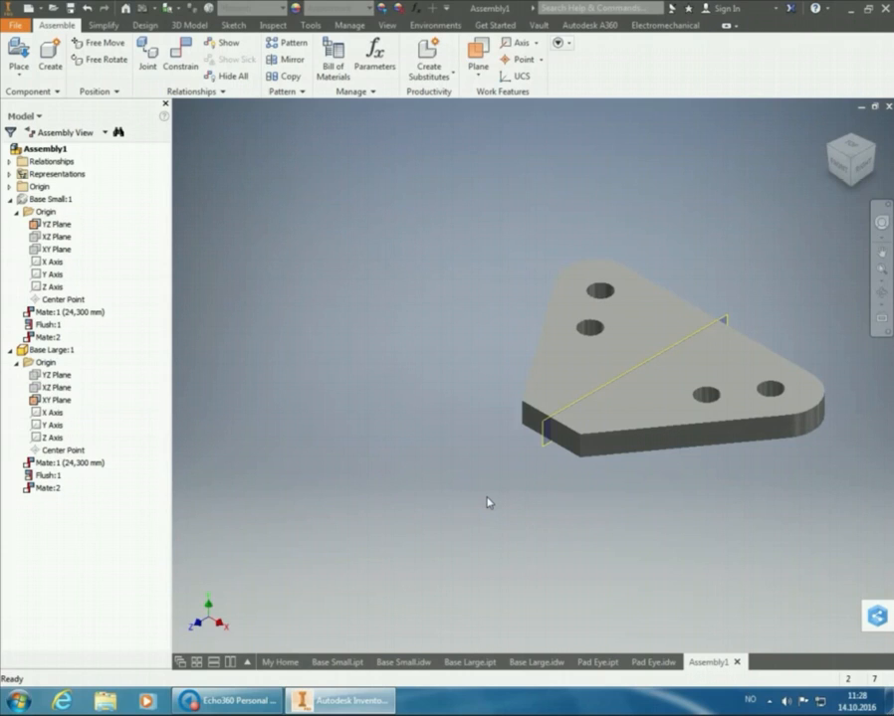
{"action": "right_click", "coordinate": [52, 200]}
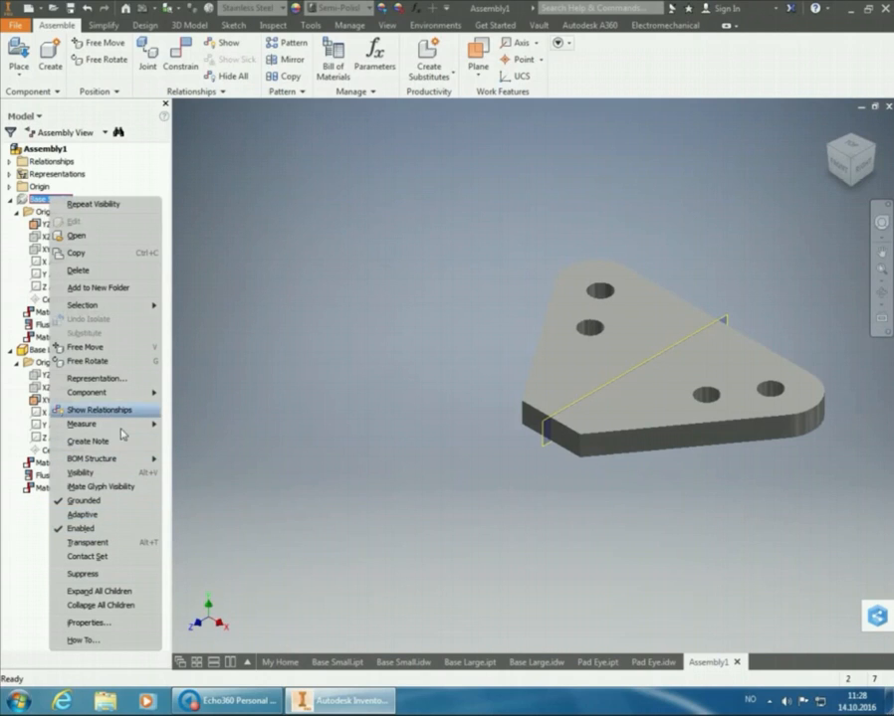
{"action": "left_click", "coordinate": [100, 473]}
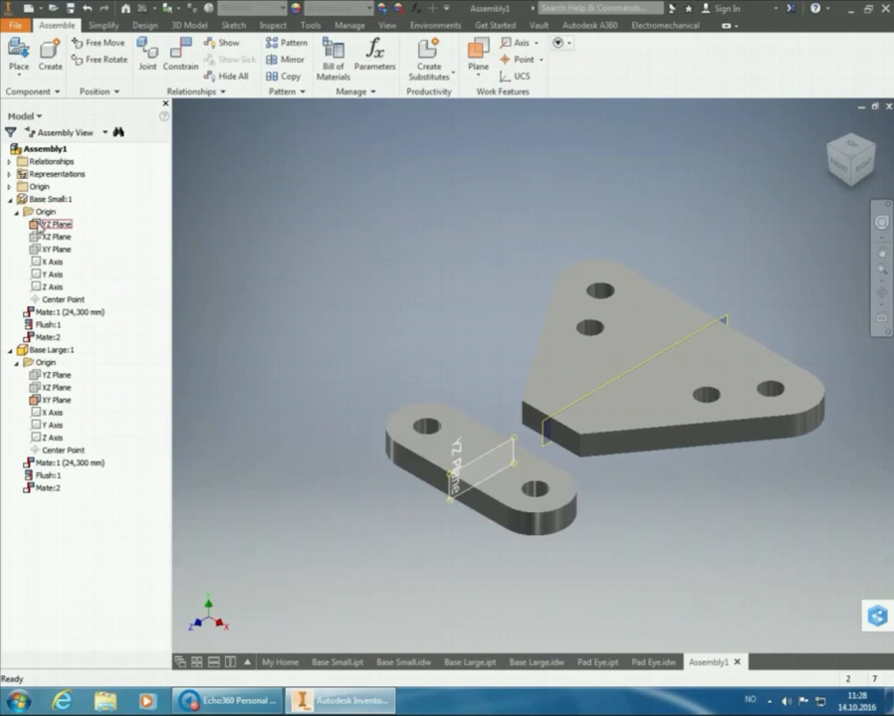
Turn off the visibility of Base Small's YZ Plane while keeping the component itself shown
{"action": "left_click", "coordinate": [41, 227]}
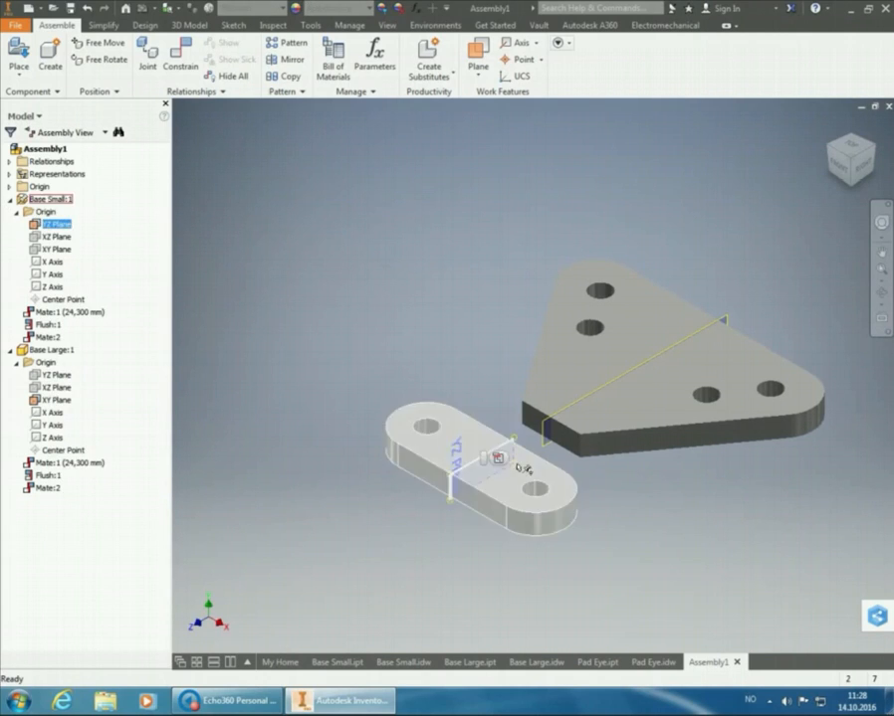
{"action": "right_click", "coordinate": [452, 474]}
{"action": "left_click", "coordinate": [482, 493]}
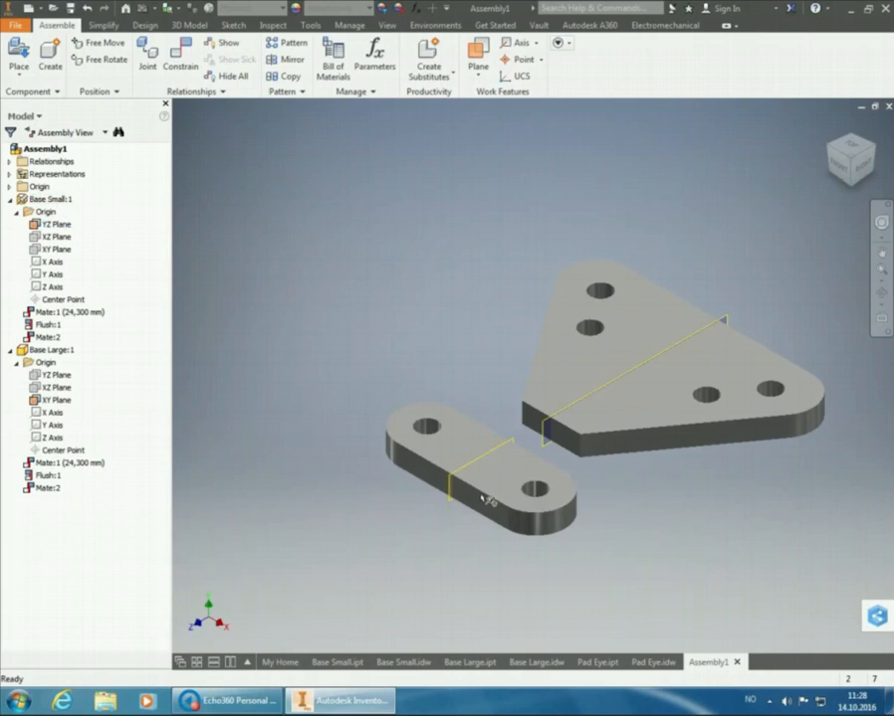
{"action": "right_click", "coordinate": [57, 227]}
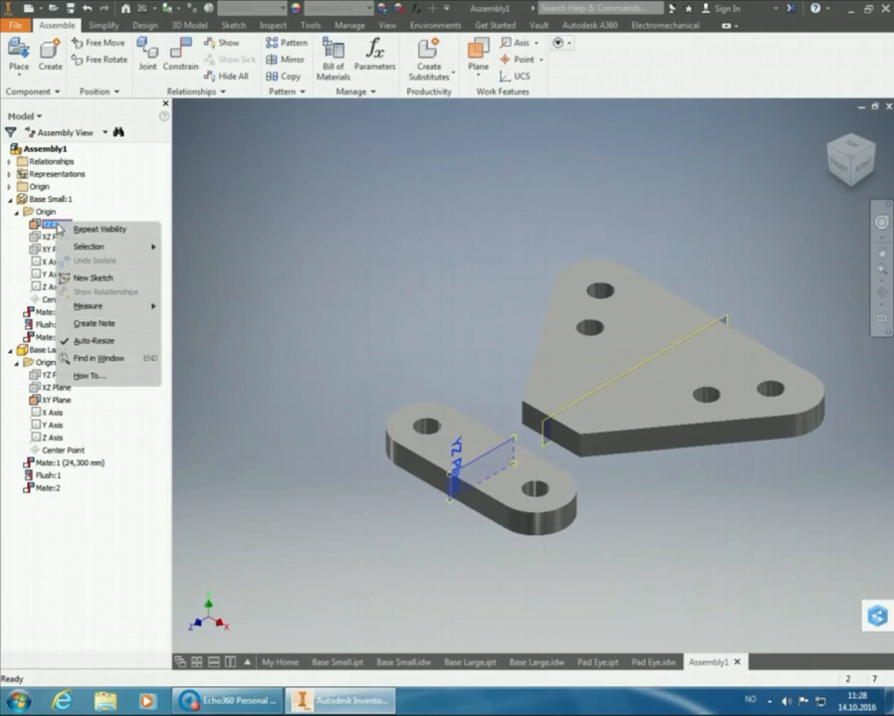
{"action": "left_click", "coordinate": [217, 203]}
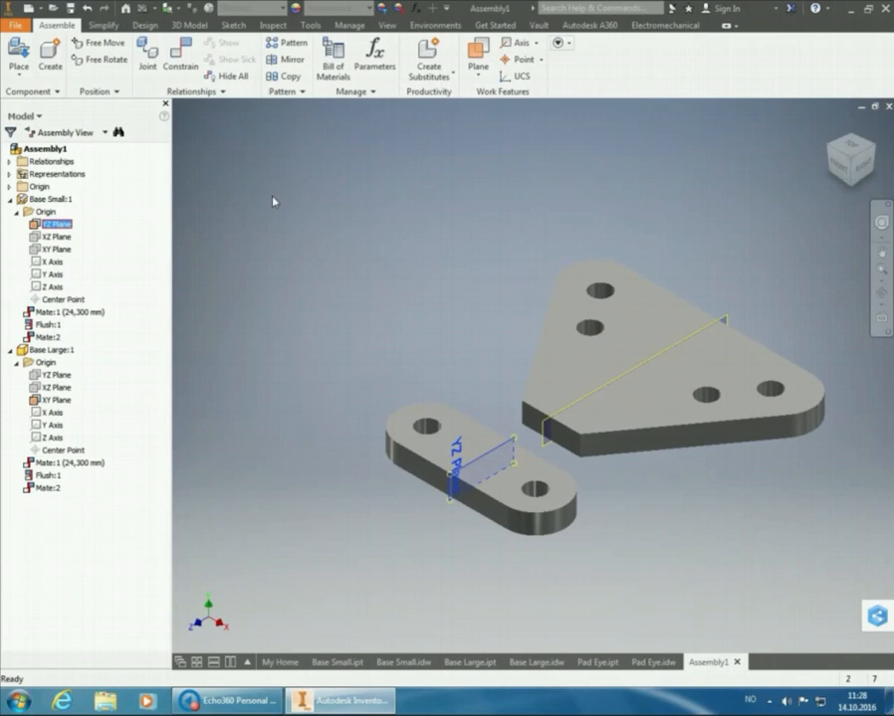
{"action": "right_click", "coordinate": [456, 480]}
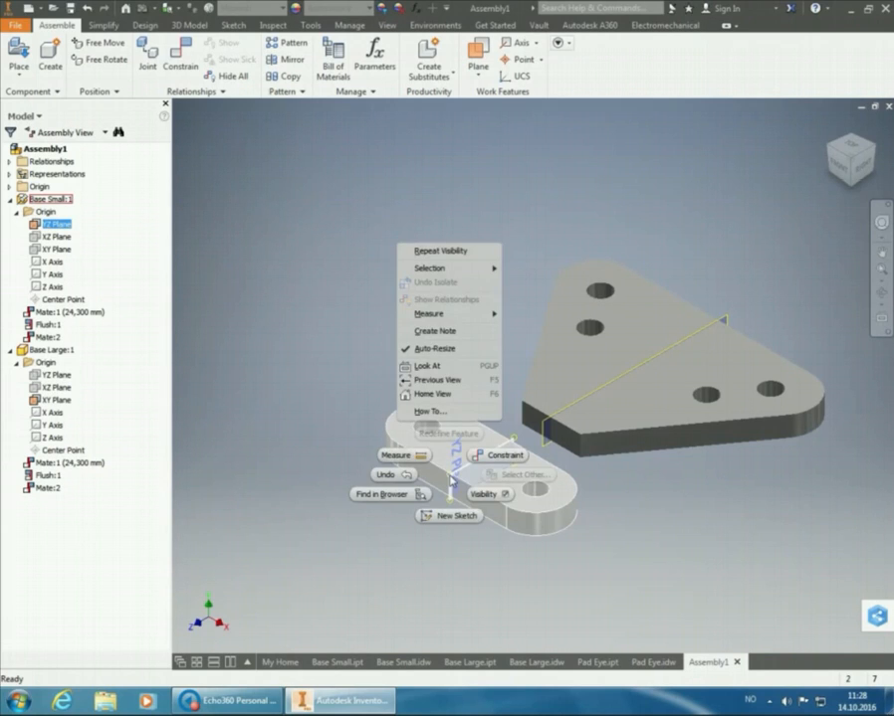
{"action": "left_click", "coordinate": [443, 256]}
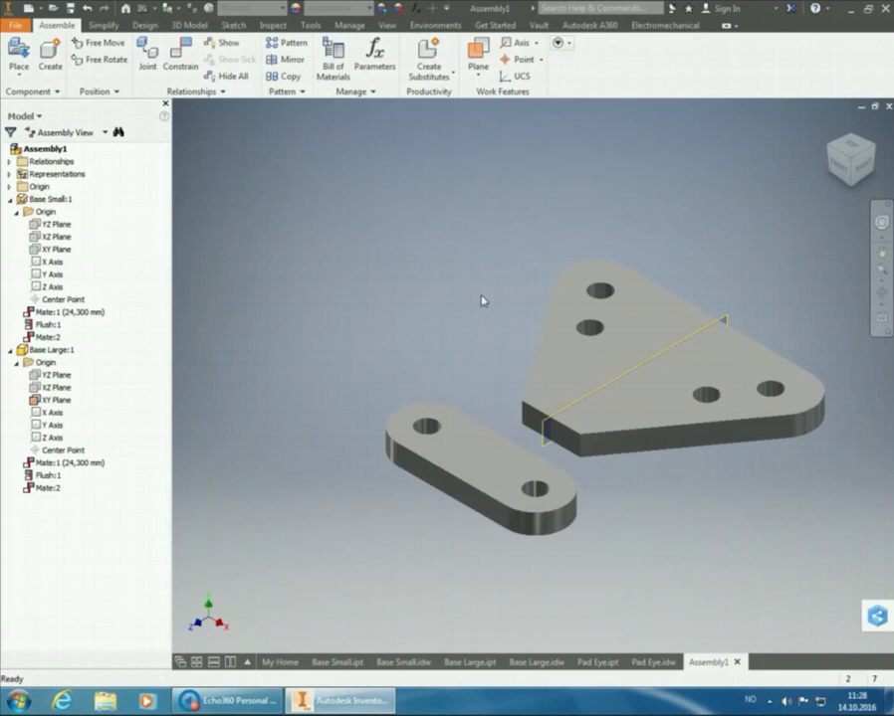
Turn off the visibility of Base Large's XY Plane
{"action": "left_click", "coordinate": [56, 399]}
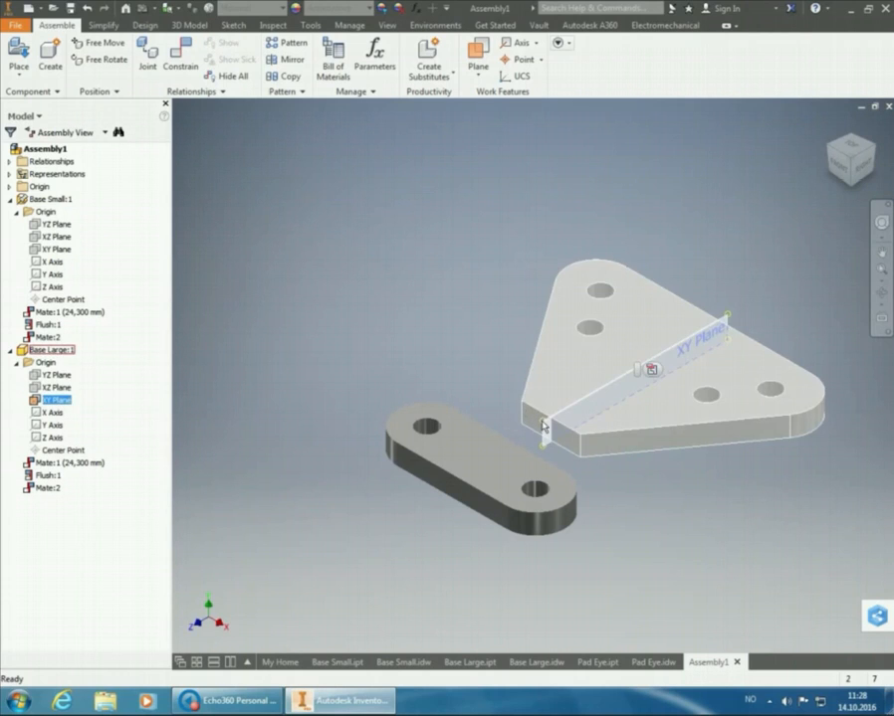
{"action": "right_click", "coordinate": [541, 422]}
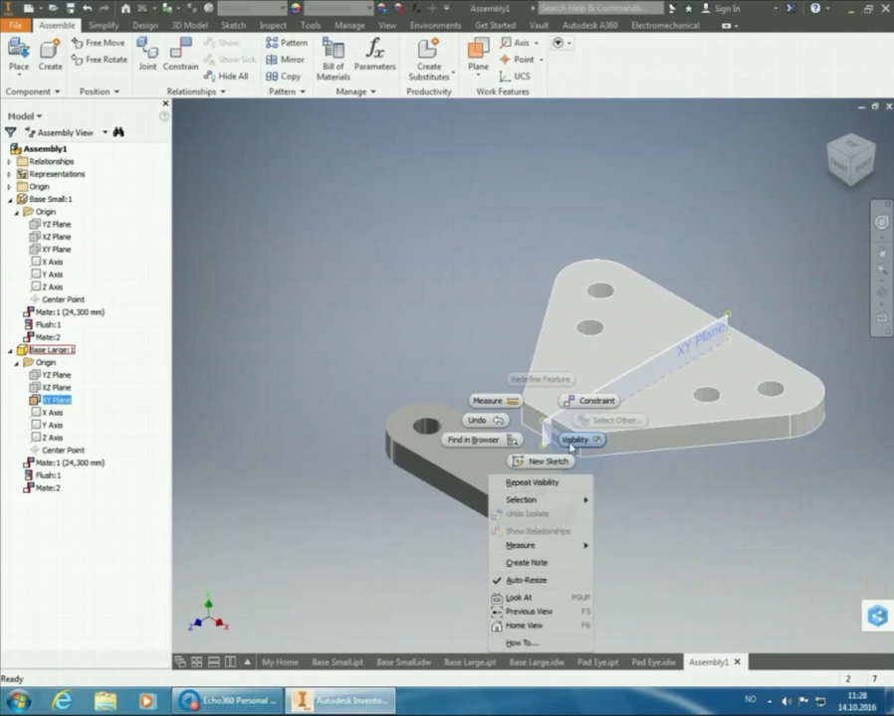
{"action": "left_click", "coordinate": [552, 486]}
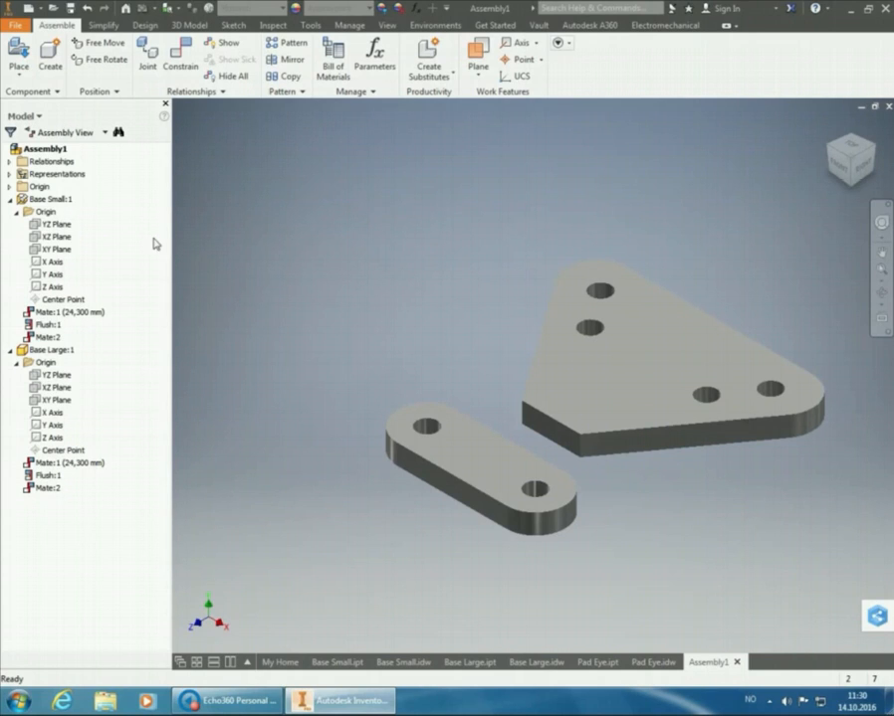
Hide the whole Base Small component and make it visible again
{"action": "left_click", "coordinate": [55, 200]}
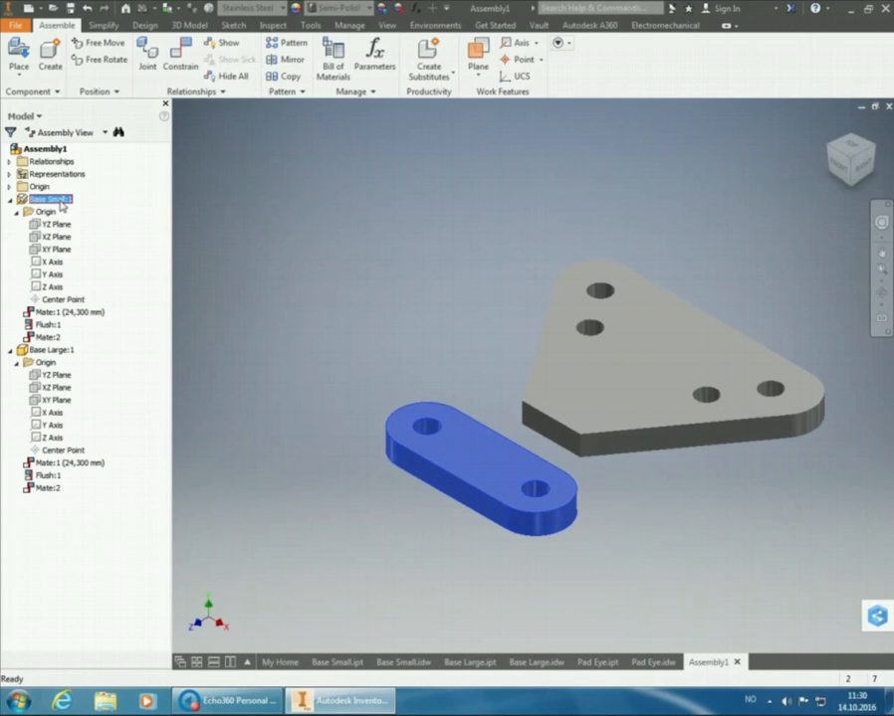
{"action": "right_click", "coordinate": [62, 205]}
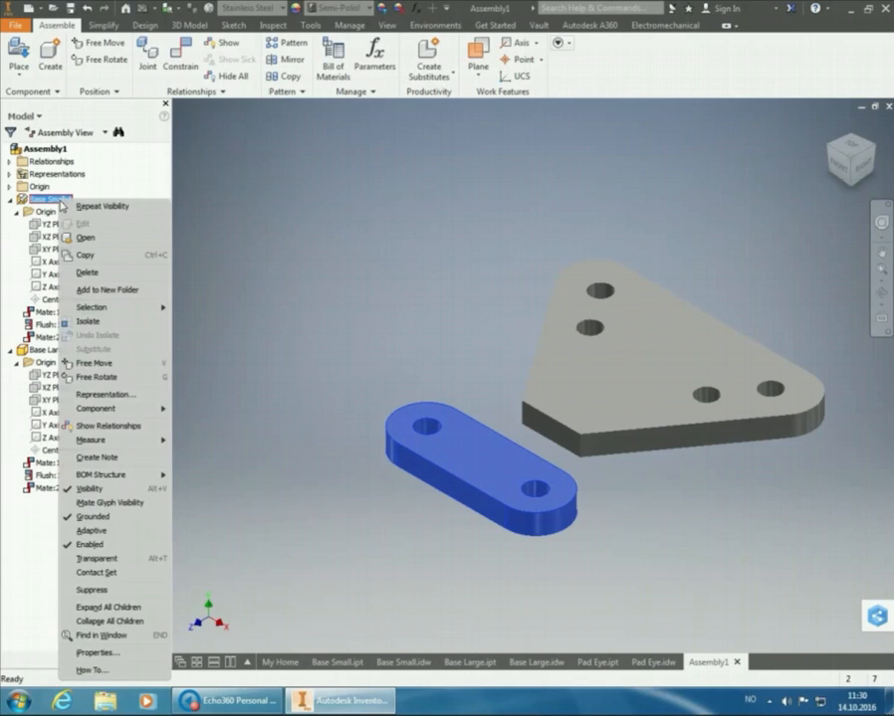
{"action": "left_click", "coordinate": [111, 491]}
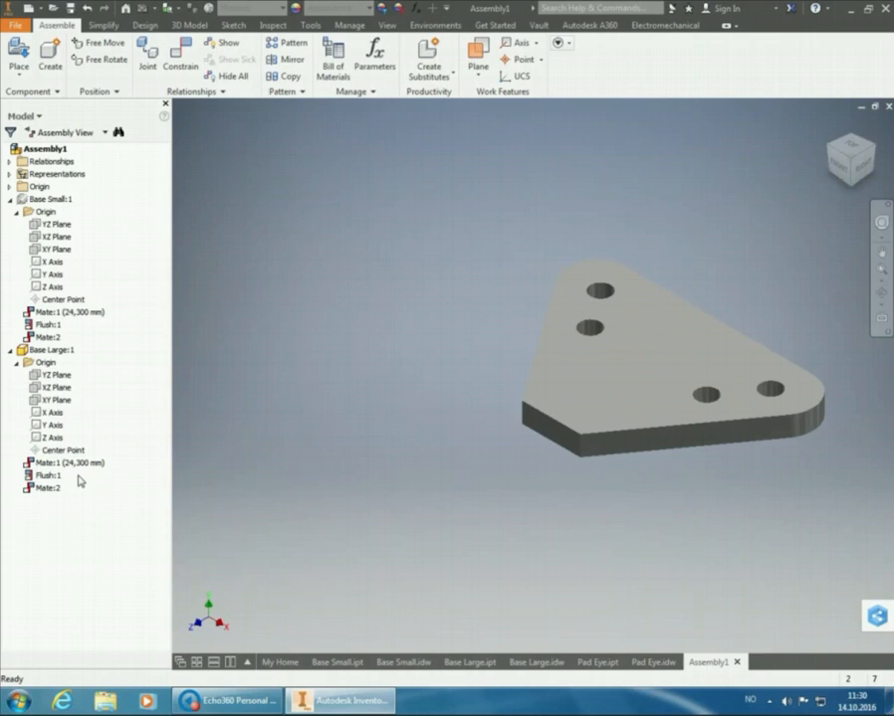
{"action": "left_click", "coordinate": [47, 200]}
{"action": "right_click", "coordinate": [48, 203]}
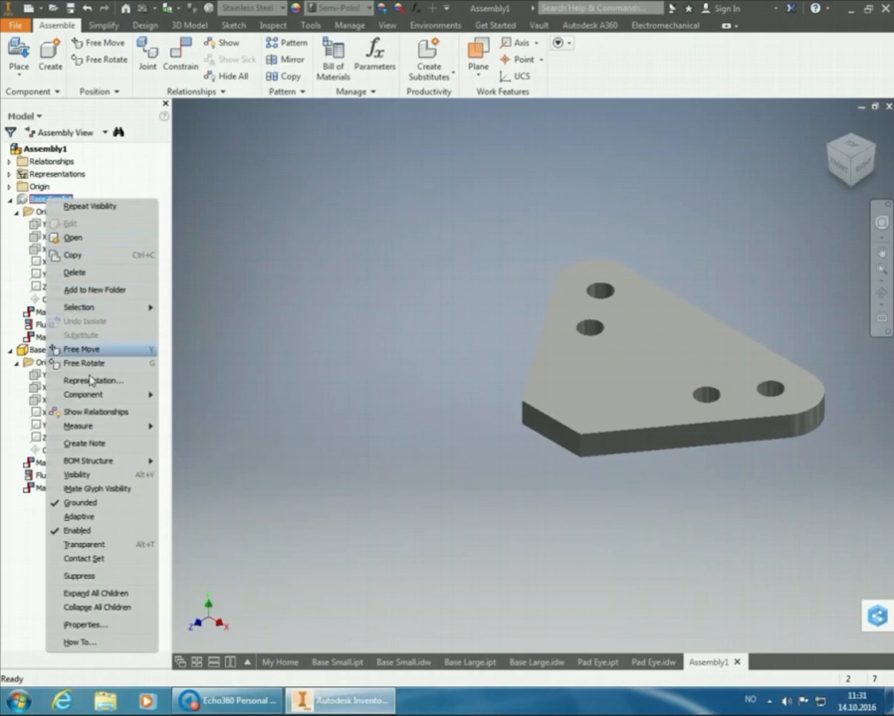
{"action": "left_click", "coordinate": [78, 476]}
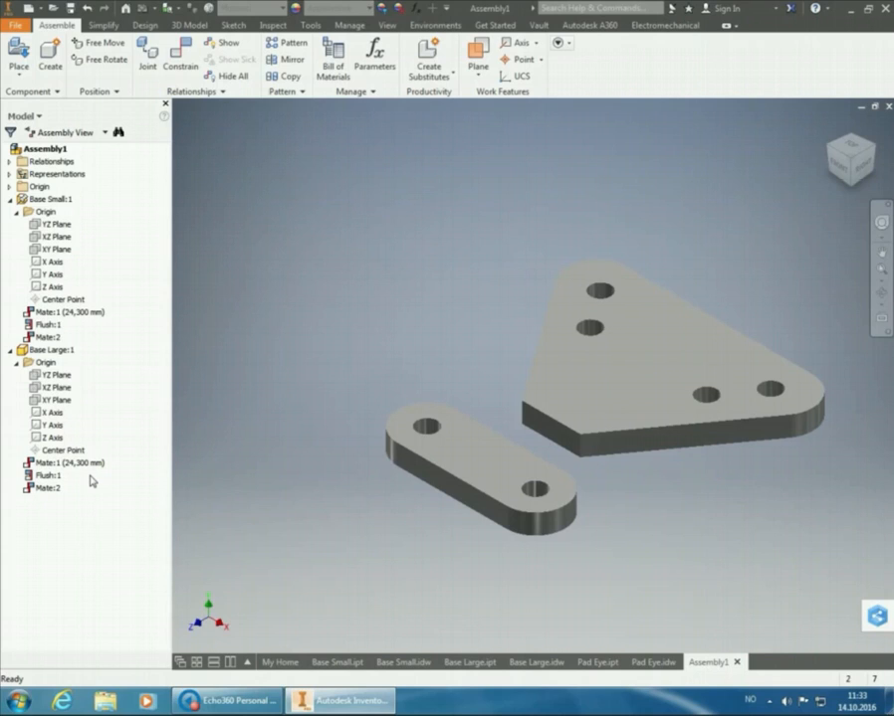
Place one instance of Pad Eye.ipt from the Practice Task 7B folder in free space away from the two bases
{"action": "left_click", "coordinate": [18, 52]}
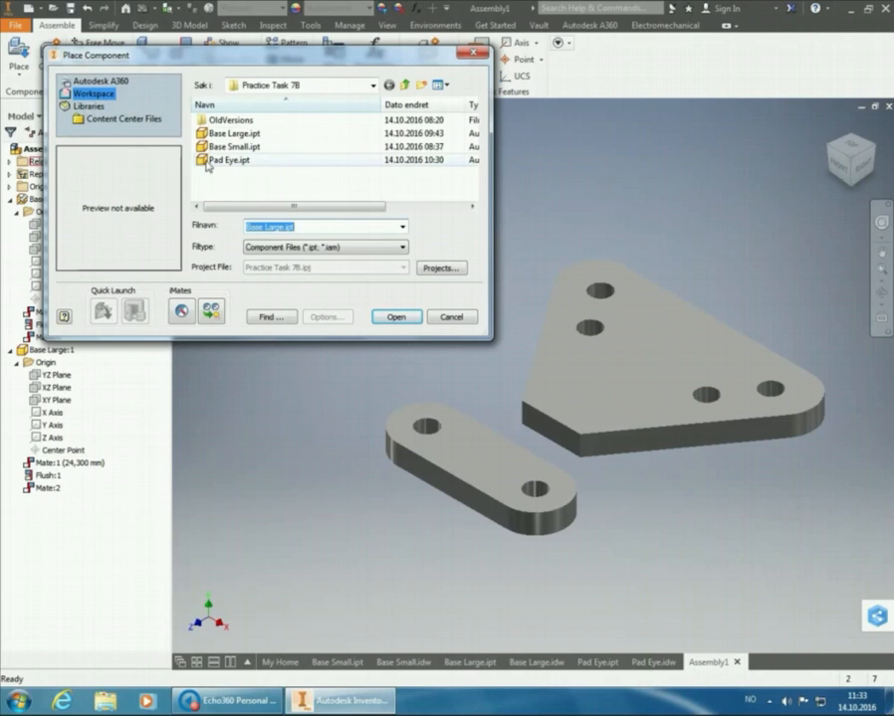
{"action": "left_click", "coordinate": [227, 160]}
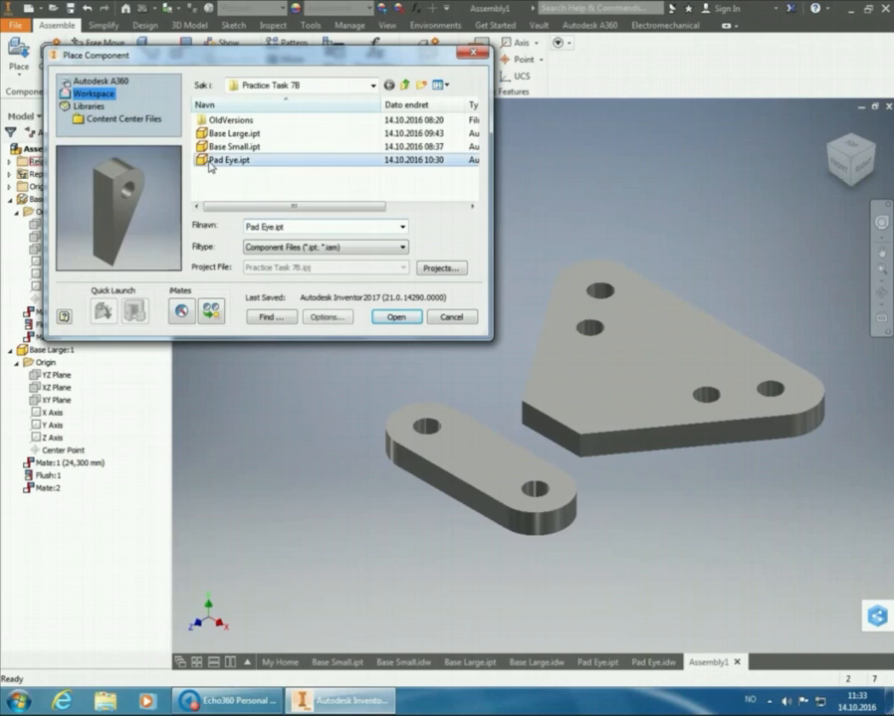
{"action": "left_click", "coordinate": [396, 318]}
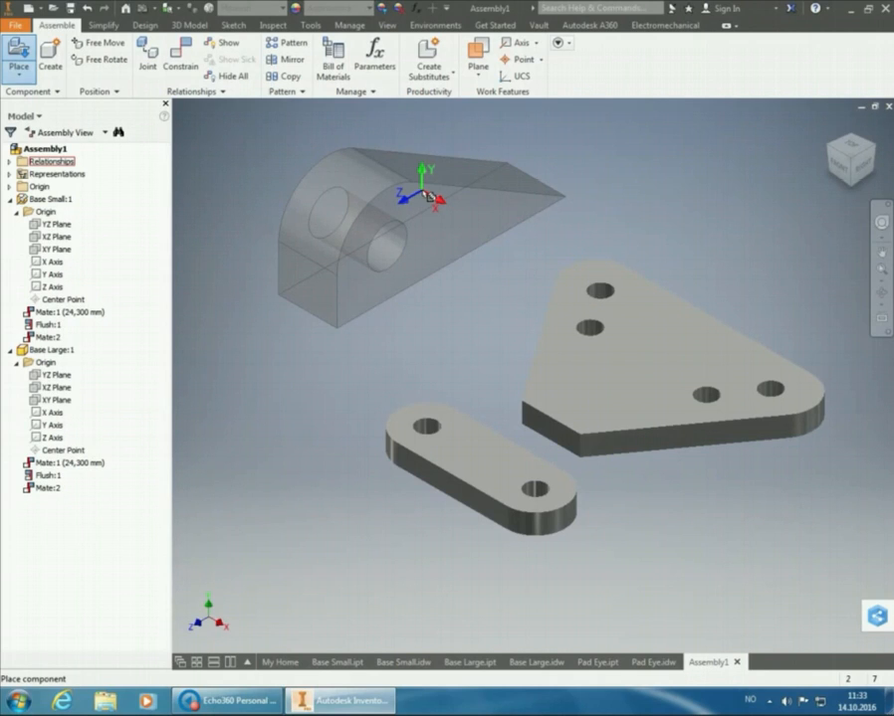
{"action": "left_click", "coordinate": [429, 196]}
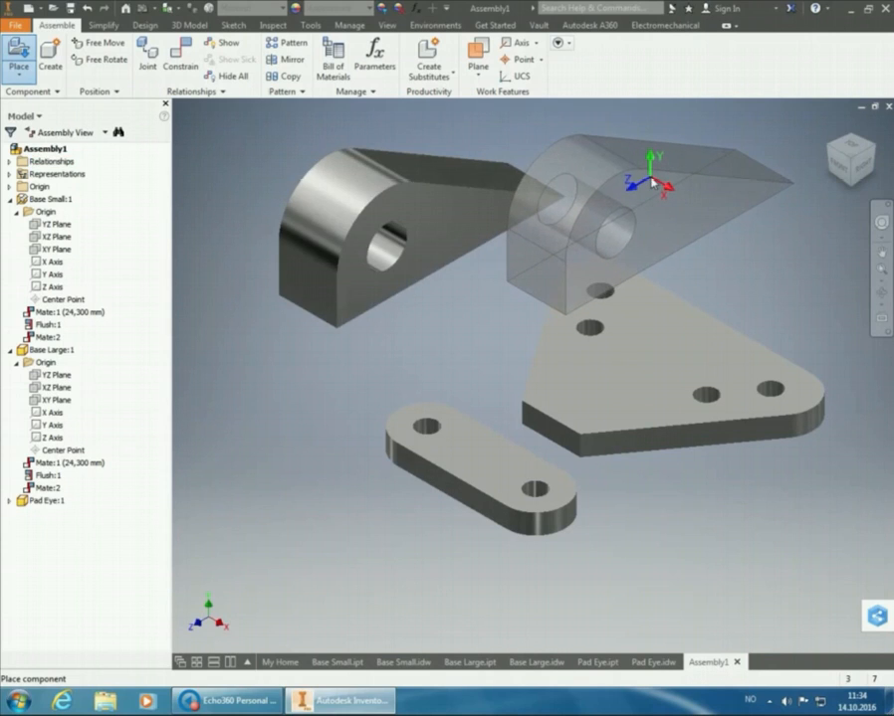
{"action": "right_click", "coordinate": [649, 179]}
{"action": "left_click", "coordinate": [691, 177]}
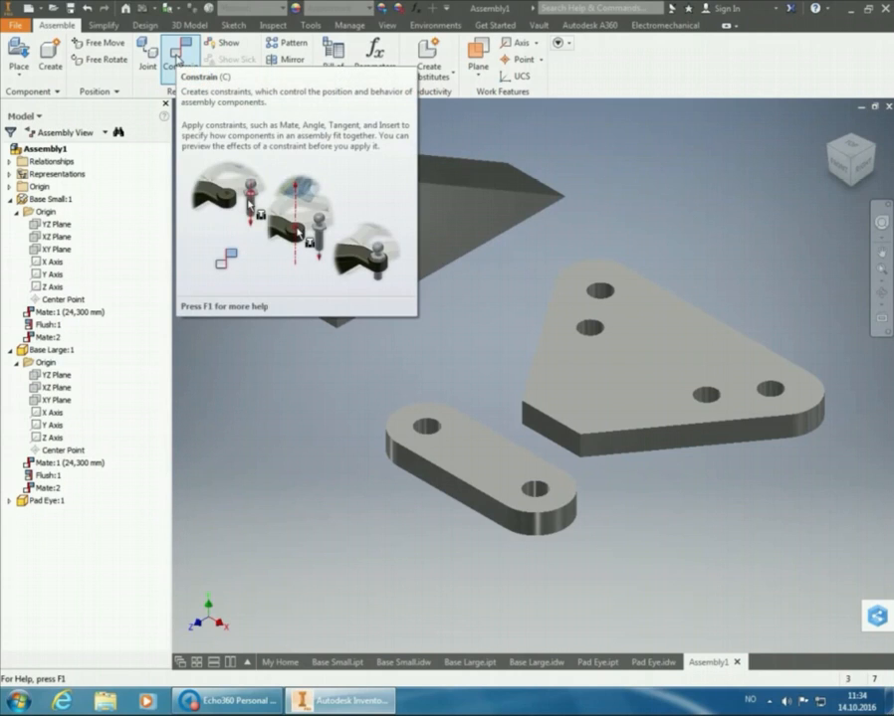
{"action": "left_click", "coordinate": [846, 172]}
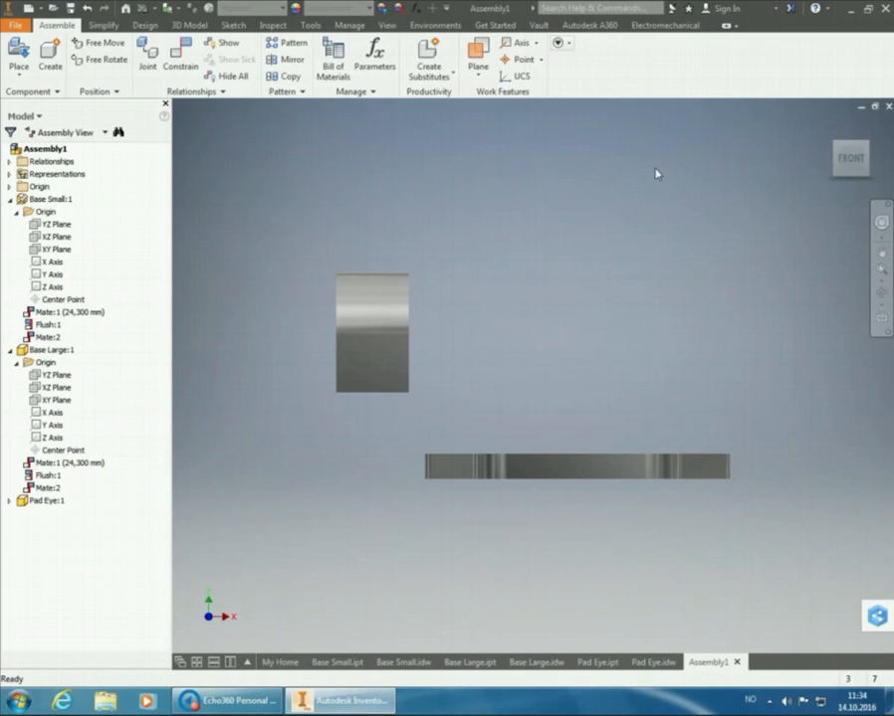
Mate the flat underside of Pad Eye to the top face of Base Large with zero offset
{"action": "left_click", "coordinate": [841, 180]}
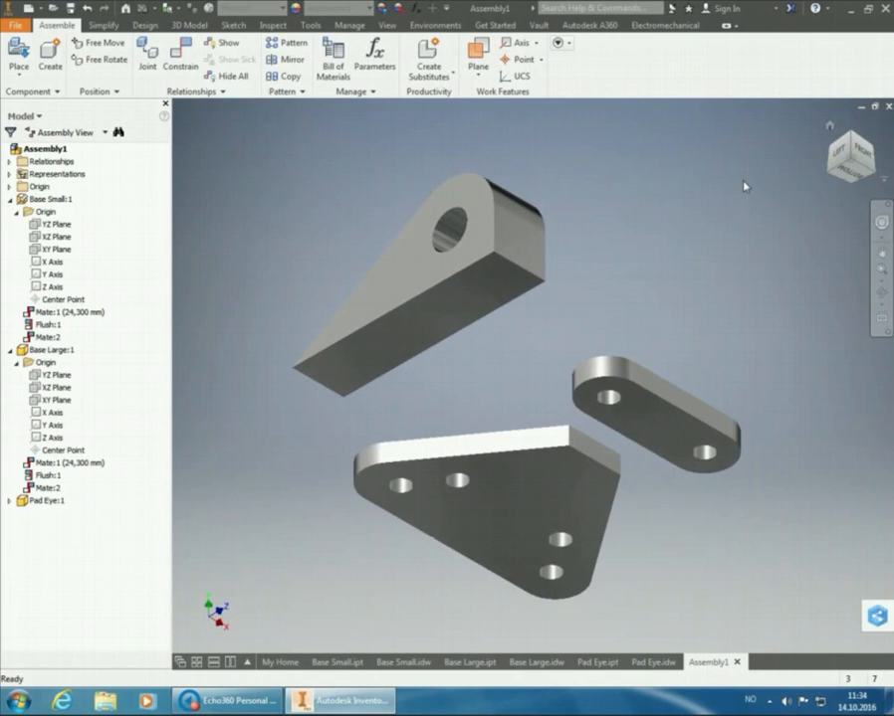
{"action": "left_click", "coordinate": [182, 55]}
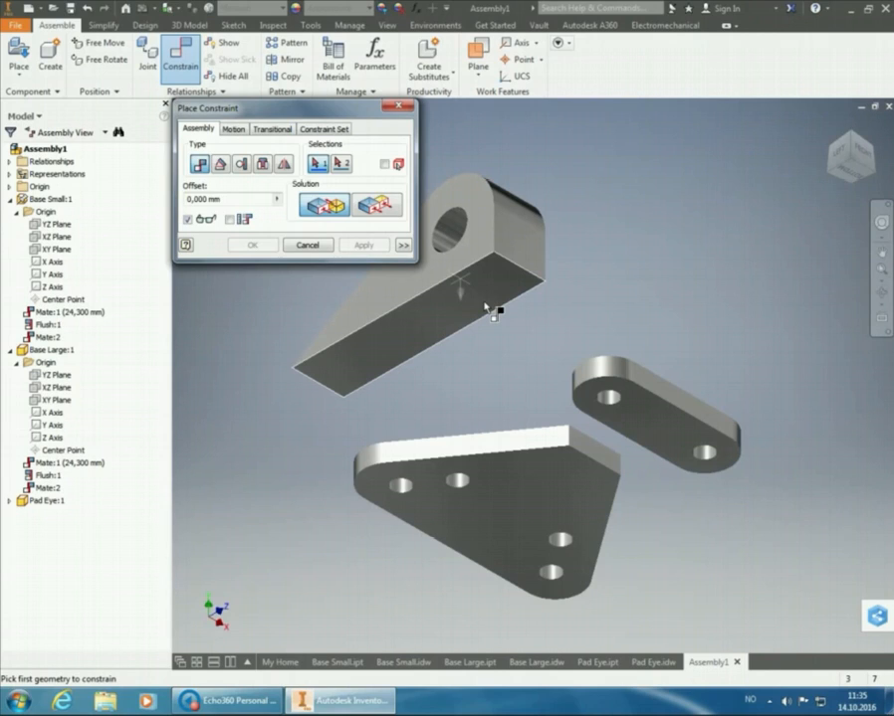
{"action": "mouse_move", "coordinate": [484, 307]}
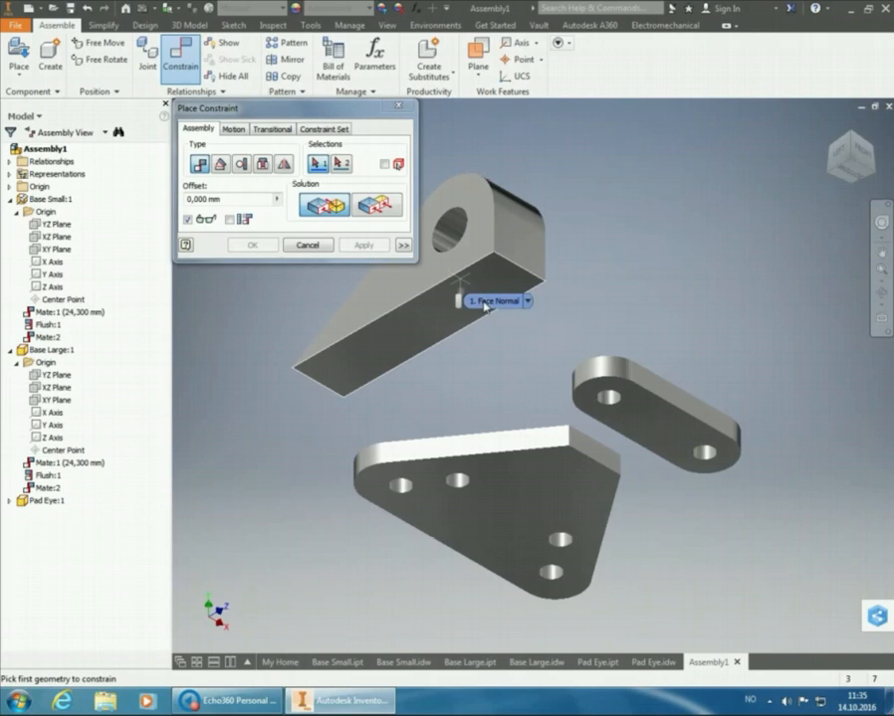
{"action": "left_click", "coordinate": [484, 308]}
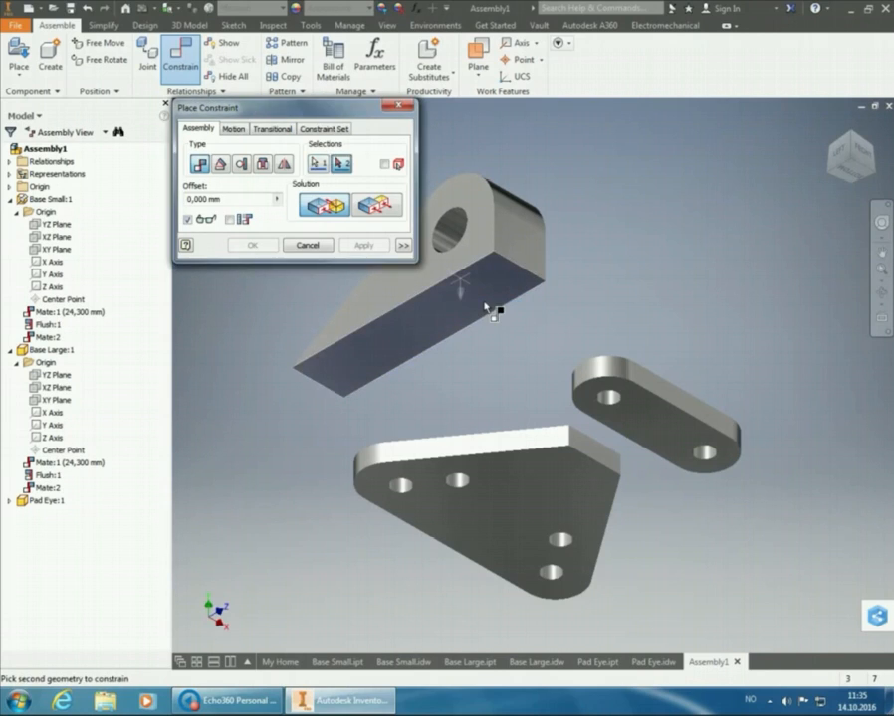
{"action": "left_click", "coordinate": [854, 138]}
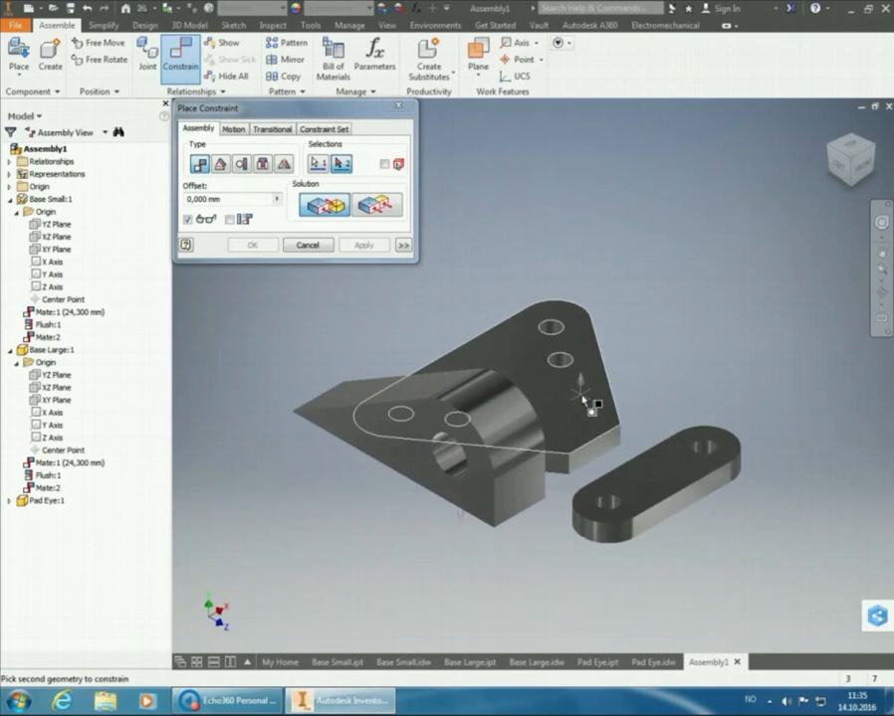
{"action": "mouse_move", "coordinate": [583, 399]}
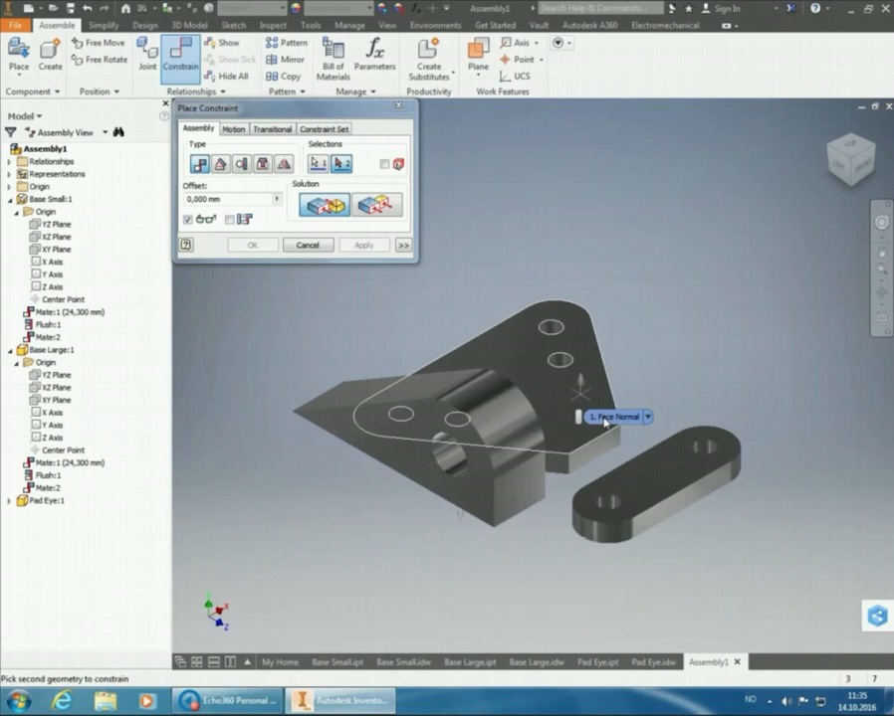
{"action": "left_click", "coordinate": [606, 419]}
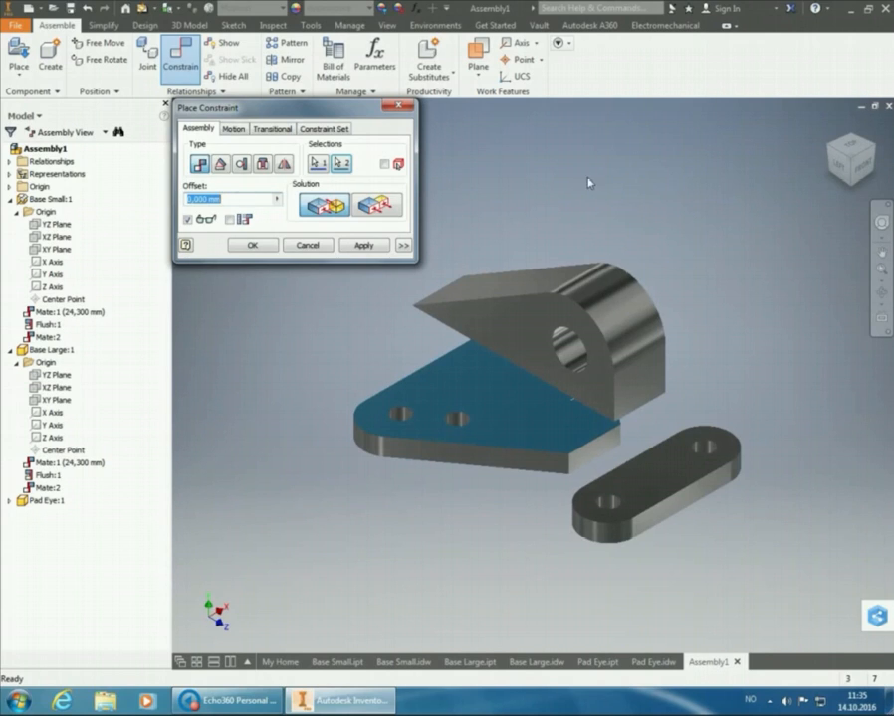
{"action": "left_click", "coordinate": [386, 246]}
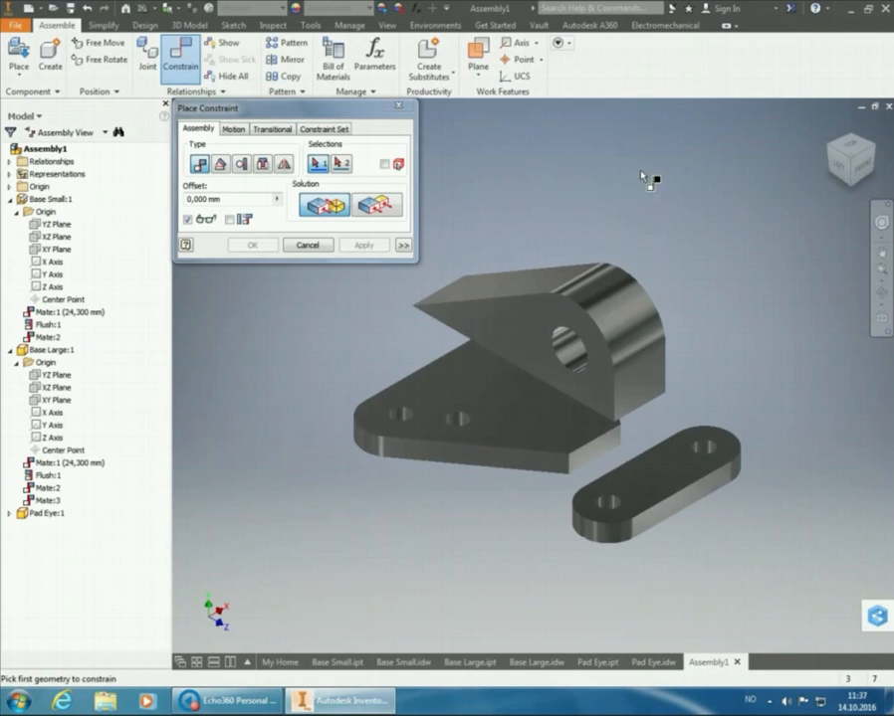
Constrain Pad Eye's flat vertical end face flush with the outer long side face of Base Small
{"action": "left_click", "coordinate": [861, 174]}
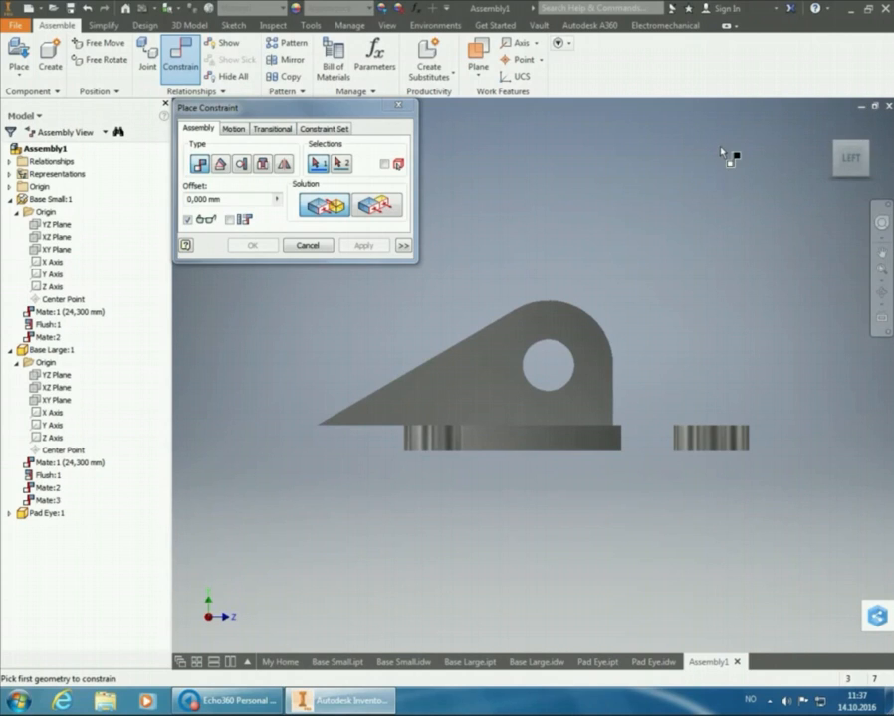
{"action": "left_click_drag", "start_coordinate": [848, 159], "coordinate": [700, 241]}
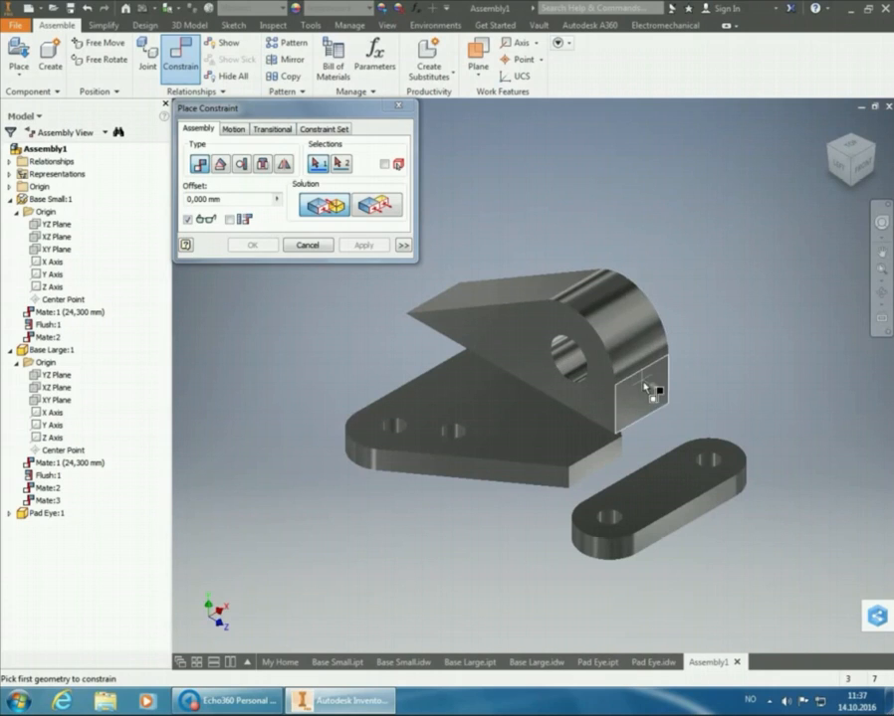
{"action": "mouse_move", "coordinate": [667, 414]}
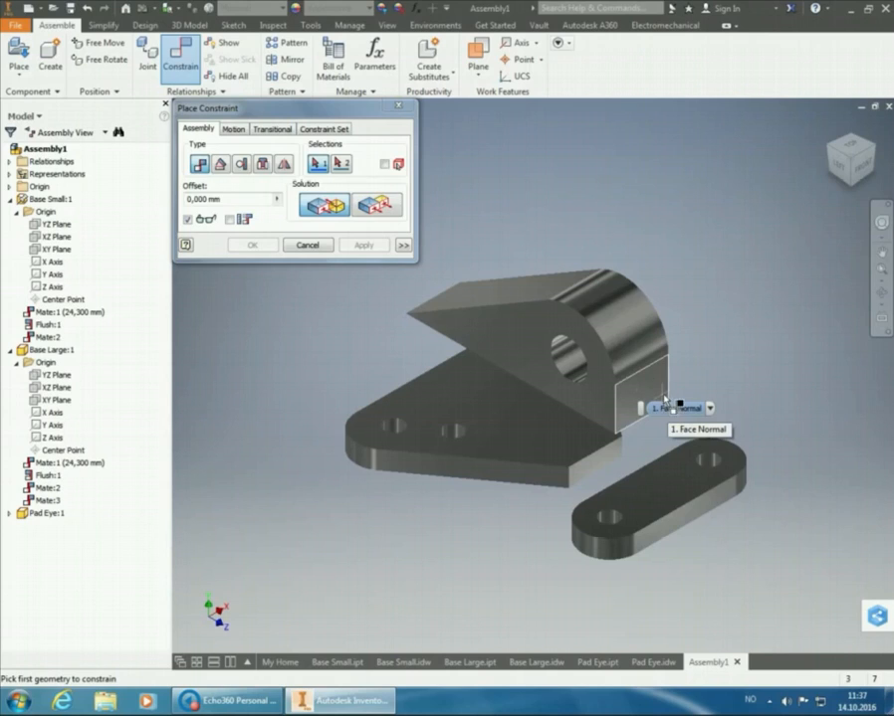
{"action": "left_click", "coordinate": [647, 391]}
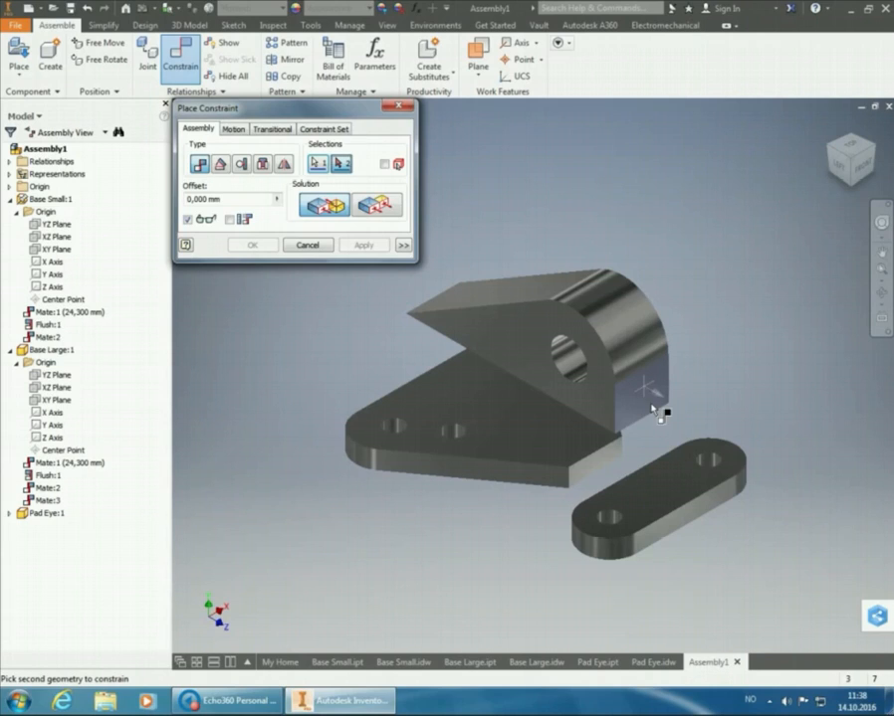
{"action": "left_click", "coordinate": [705, 510]}
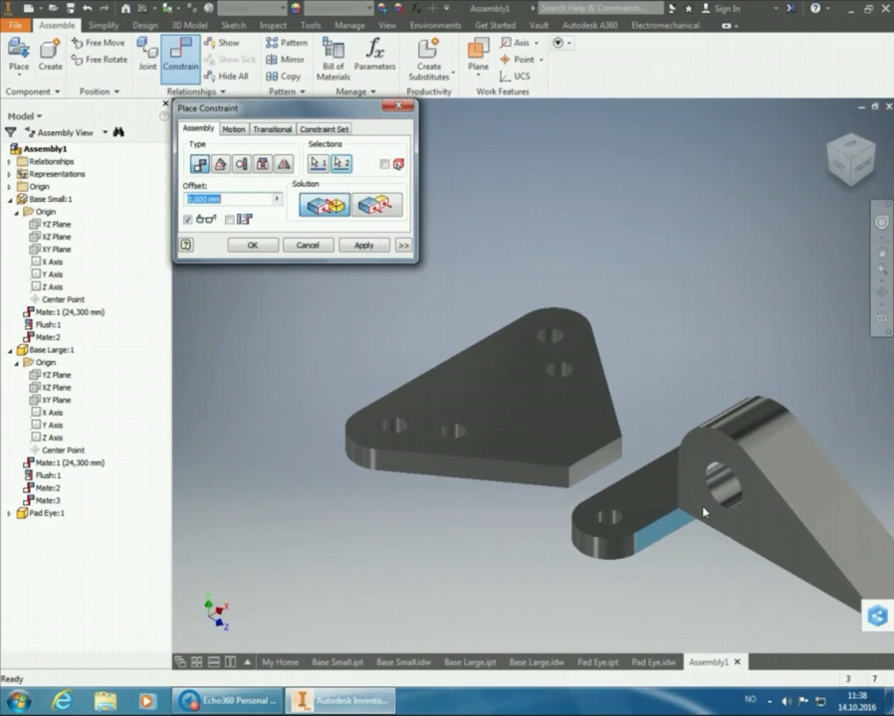
{"action": "left_click", "coordinate": [383, 208]}
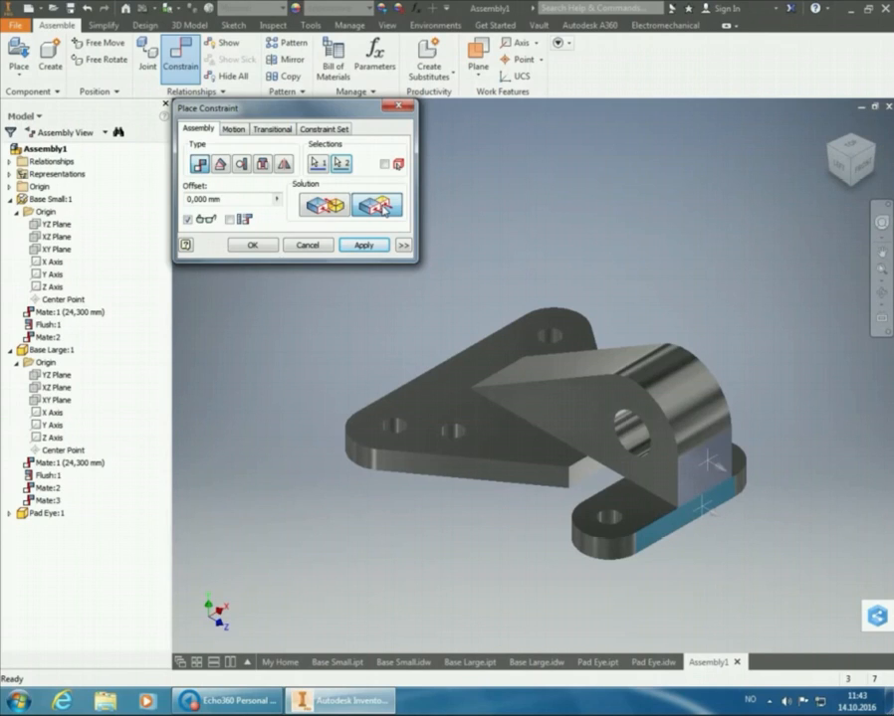
Apply the pending flush constraint between Pad Eye's vertical end face and Base Small's outer side face
{"action": "left_click", "coordinate": [363, 244]}
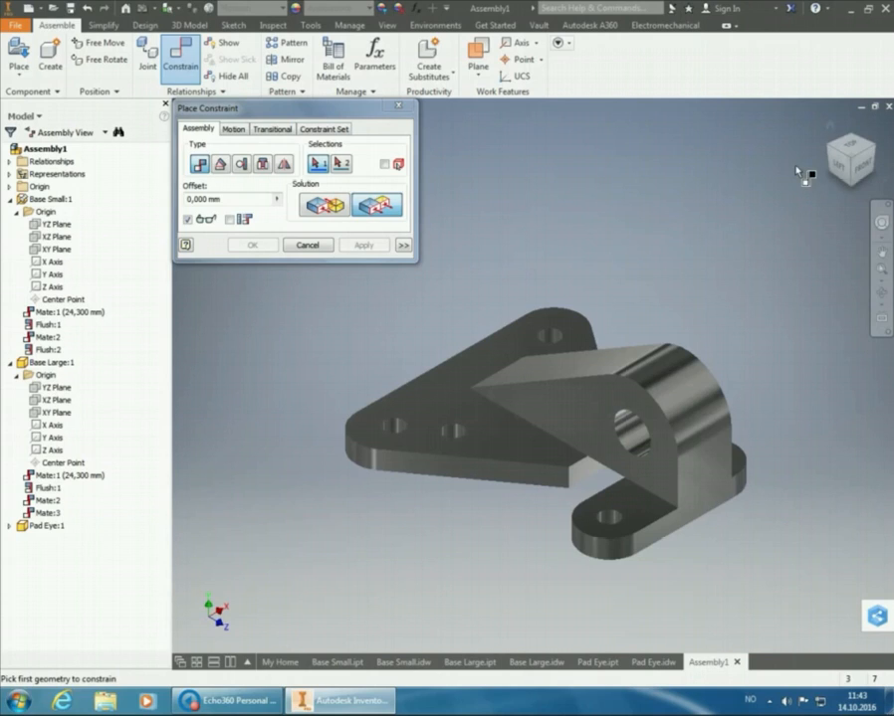
{"action": "left_click", "coordinate": [848, 146]}
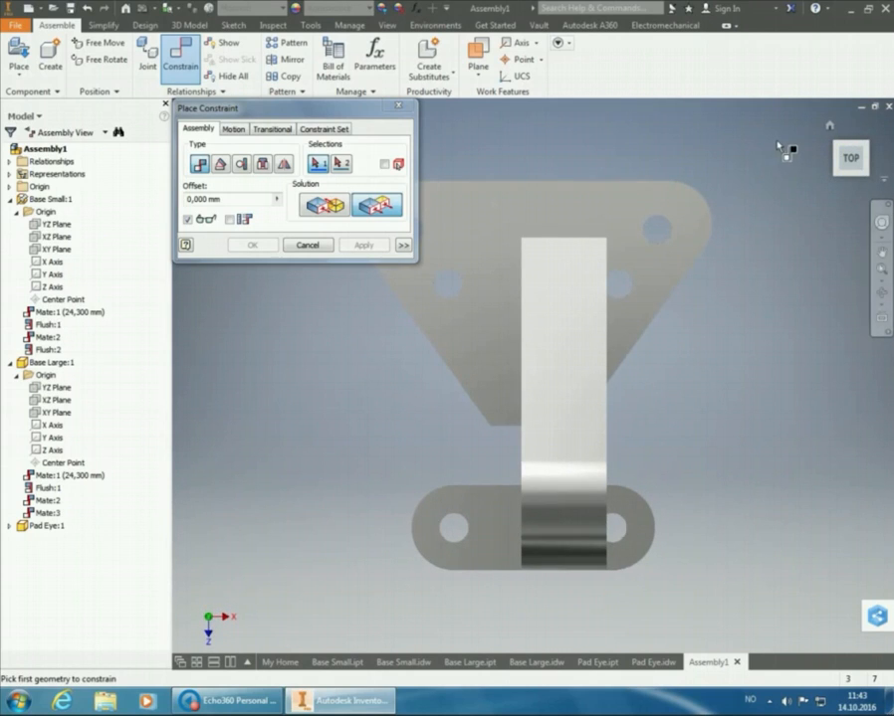
{"action": "left_click", "coordinate": [836, 175]}
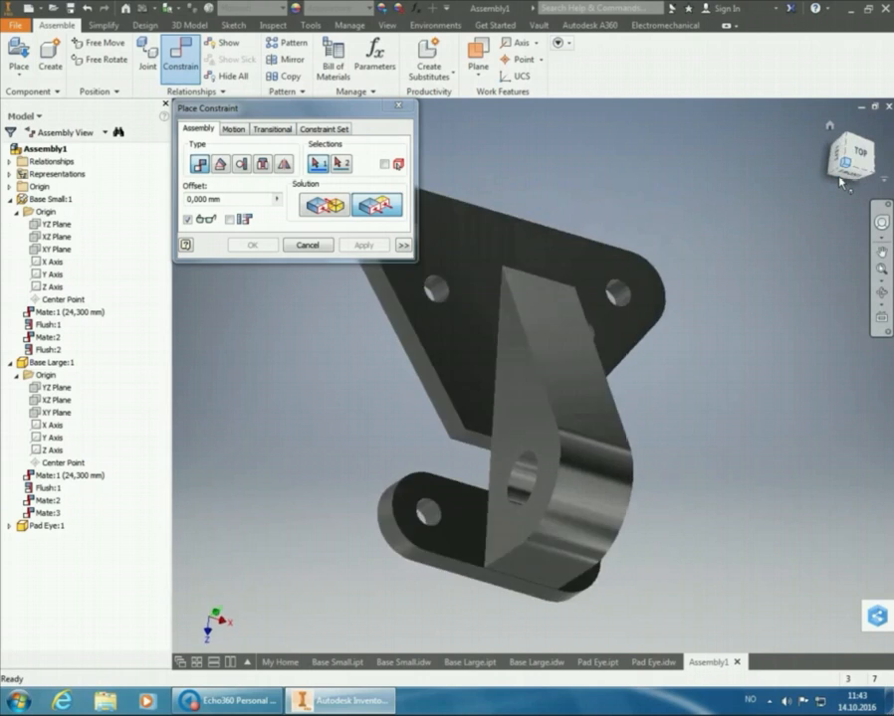
{"action": "left_click", "coordinate": [864, 160]}
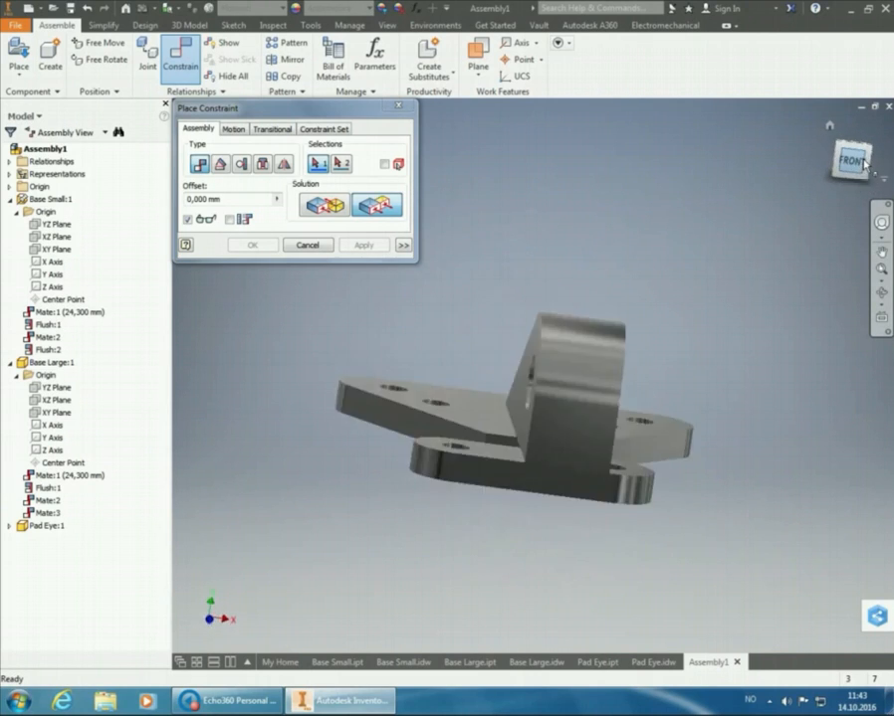
{"action": "left_click", "coordinate": [867, 143]}
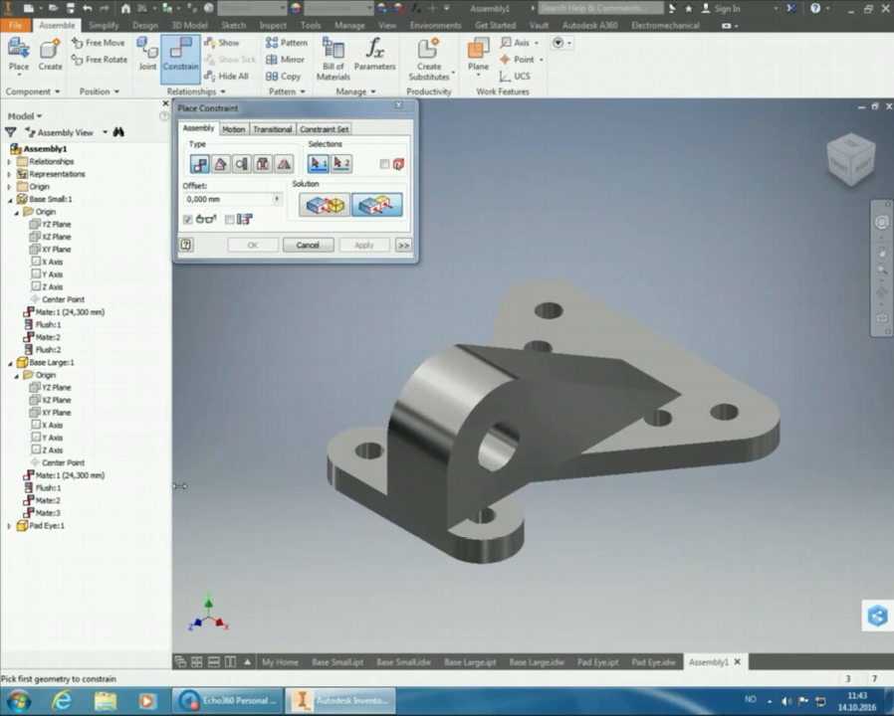
Mate Pad Eye's YZ origin plane to Base Large's XY origin plane with zero offset and finish placing constraints
{"action": "left_click", "coordinate": [11, 528]}
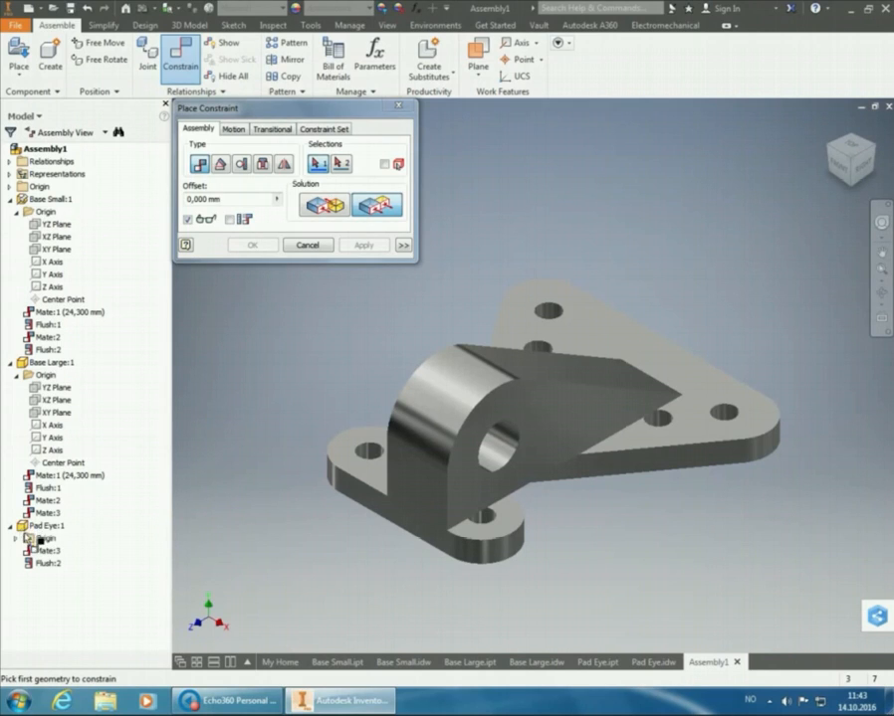
{"action": "left_click", "coordinate": [18, 538]}
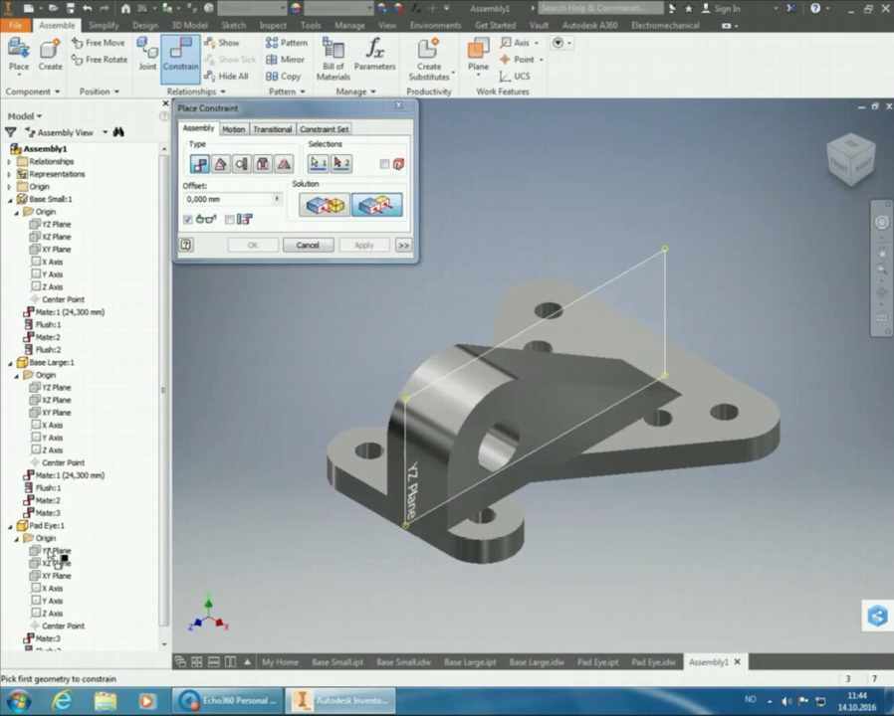
{"action": "left_click", "coordinate": [52, 552]}
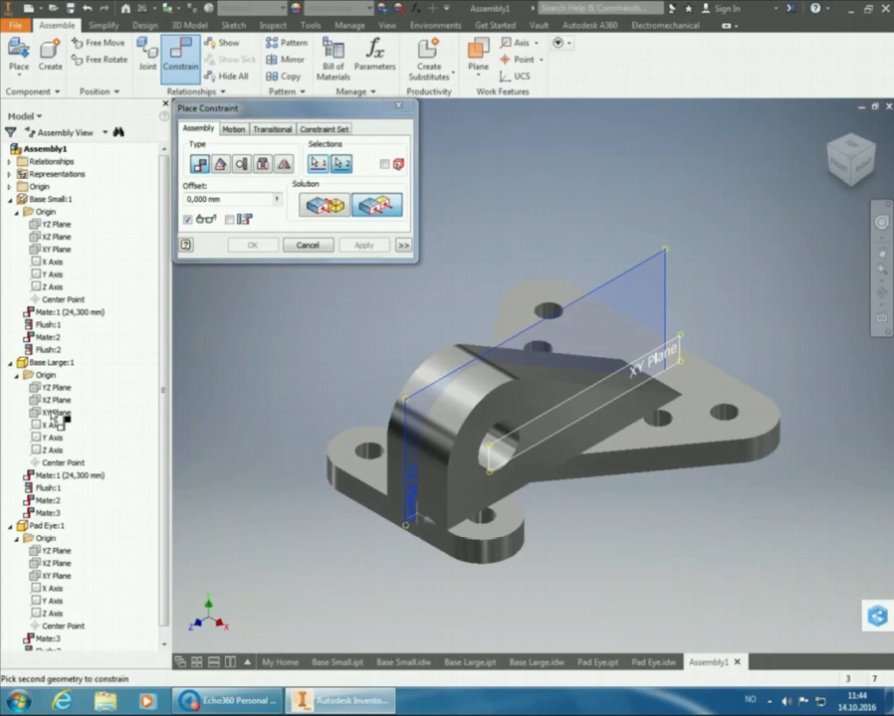
{"action": "left_click", "coordinate": [52, 415]}
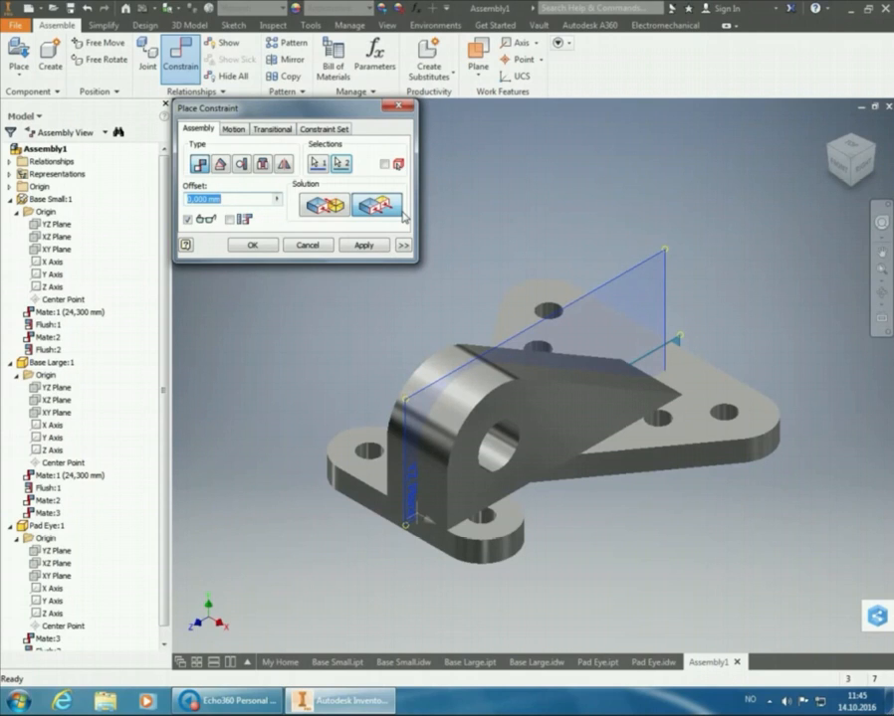
{"action": "left_click", "coordinate": [344, 207]}
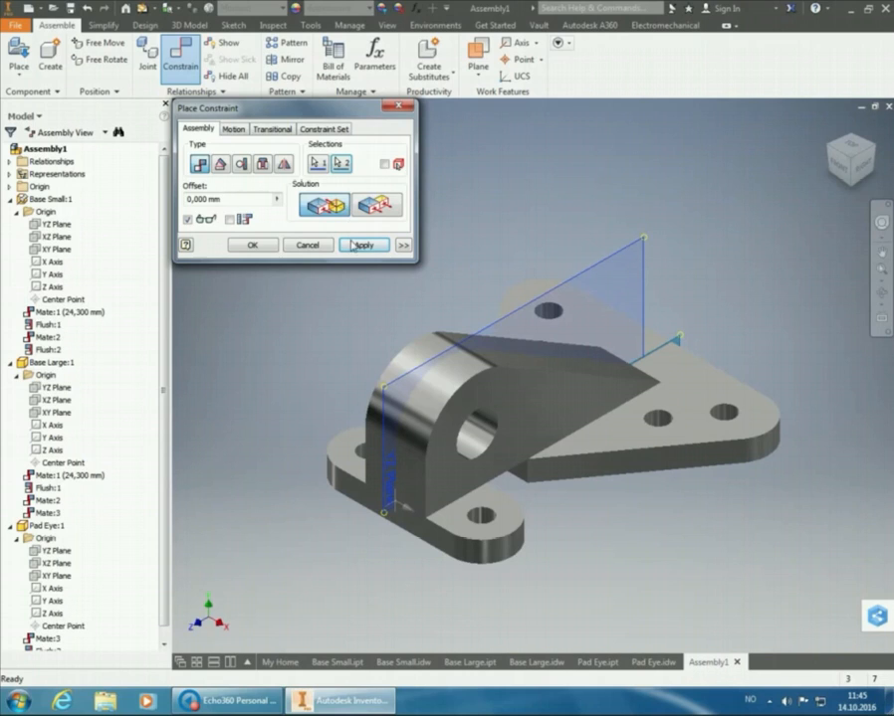
{"action": "left_click", "coordinate": [364, 246]}
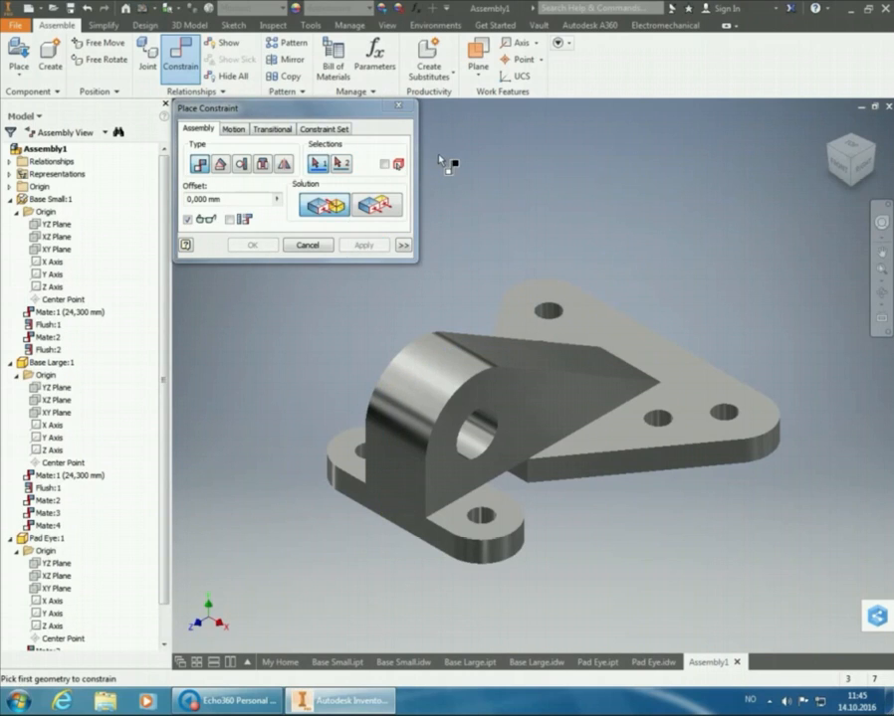
{"action": "left_click", "coordinate": [404, 111]}
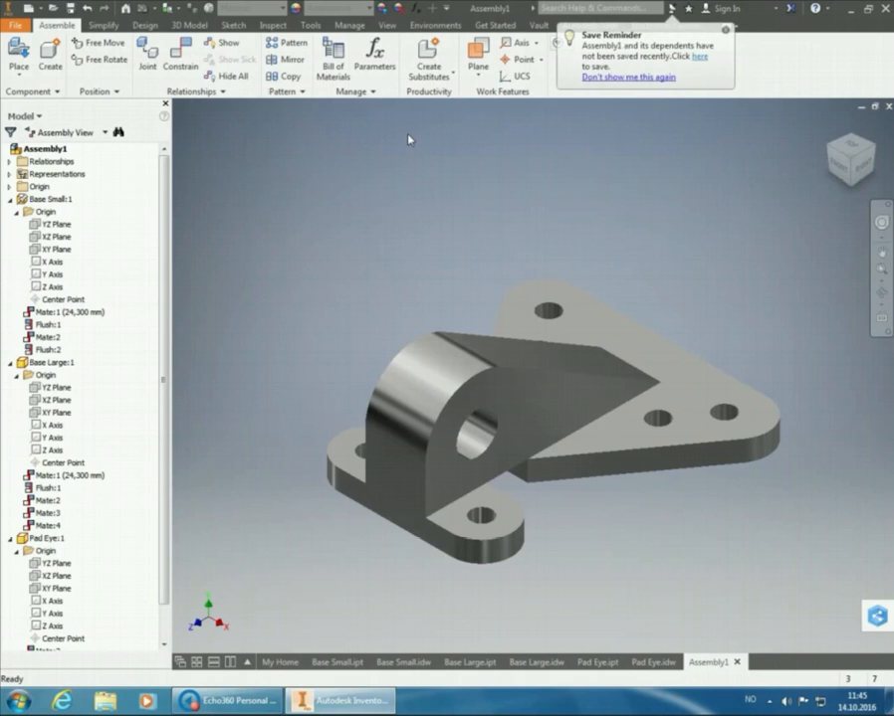
Select Pad Eye, Base Large and Base Small in turn to check their placement, and clear the selection
{"action": "left_click", "coordinate": [482, 368]}
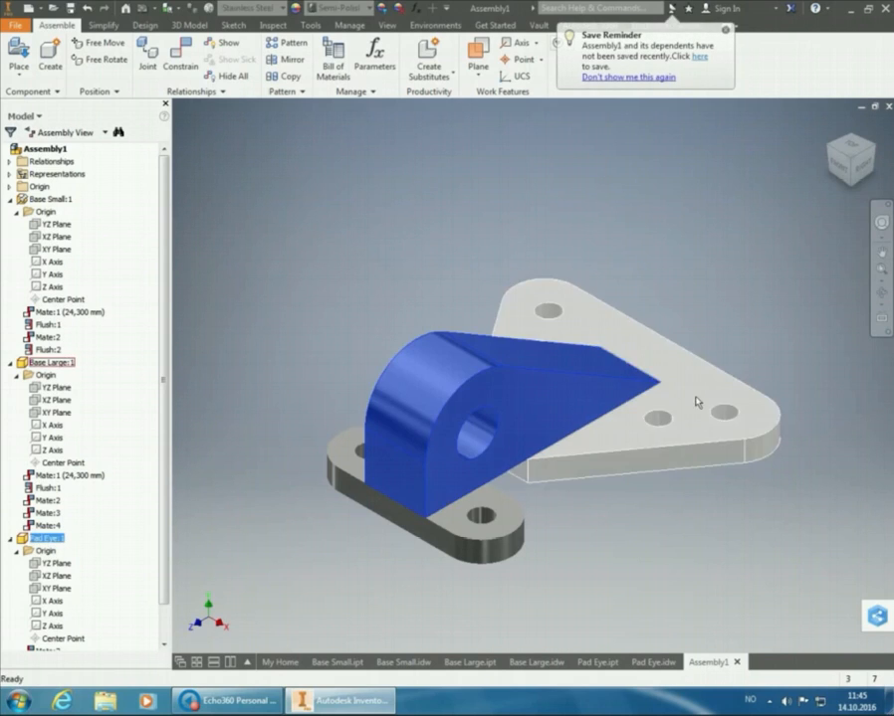
{"action": "left_click", "coordinate": [597, 304]}
{"action": "left_click", "coordinate": [518, 521]}
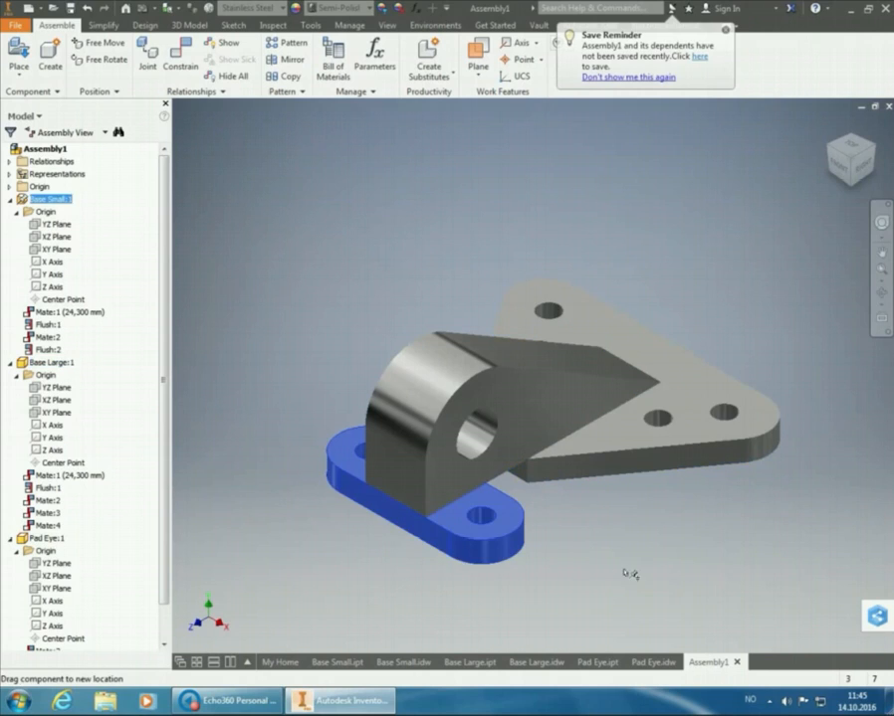
{"action": "left_click", "coordinate": [722, 565]}
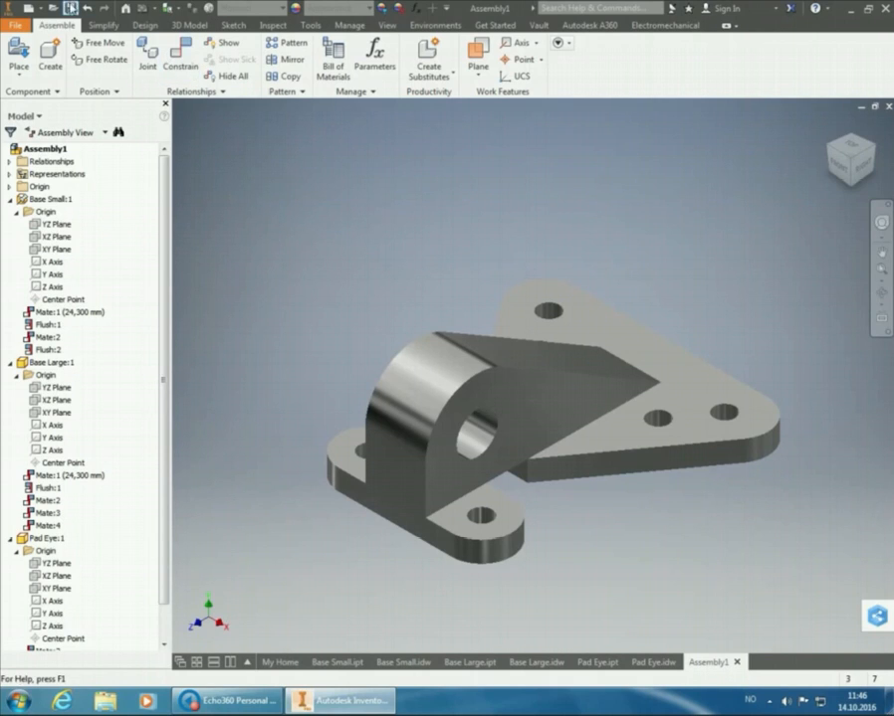
Save the assembly as Pad Eye ASSY in the Practice Task 7B folder, including the changes to its dependent parts
{"action": "left_click", "coordinate": [50, 7]}
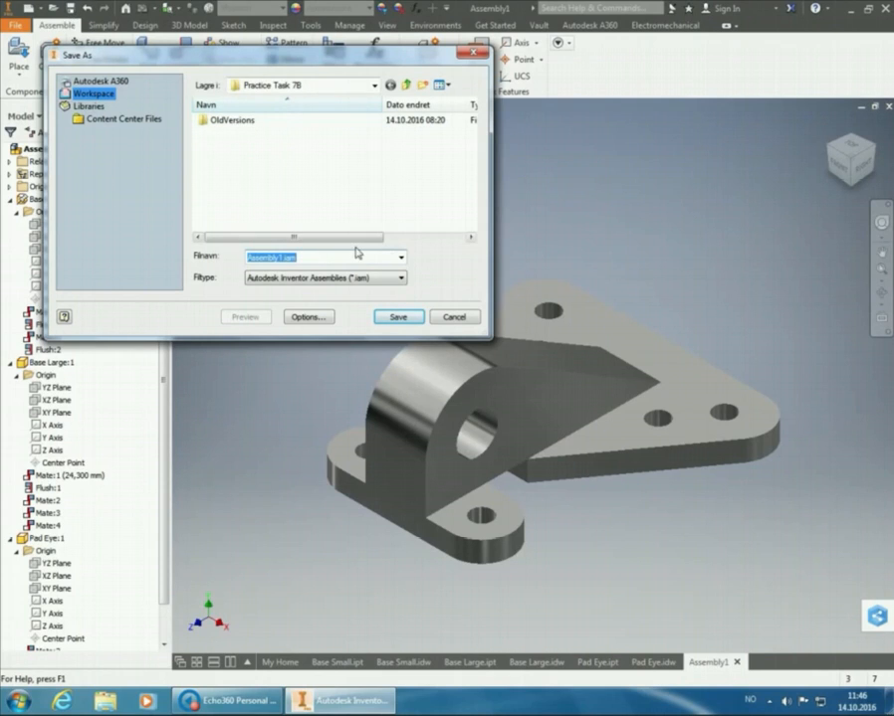
{"action": "type", "text": "P"}
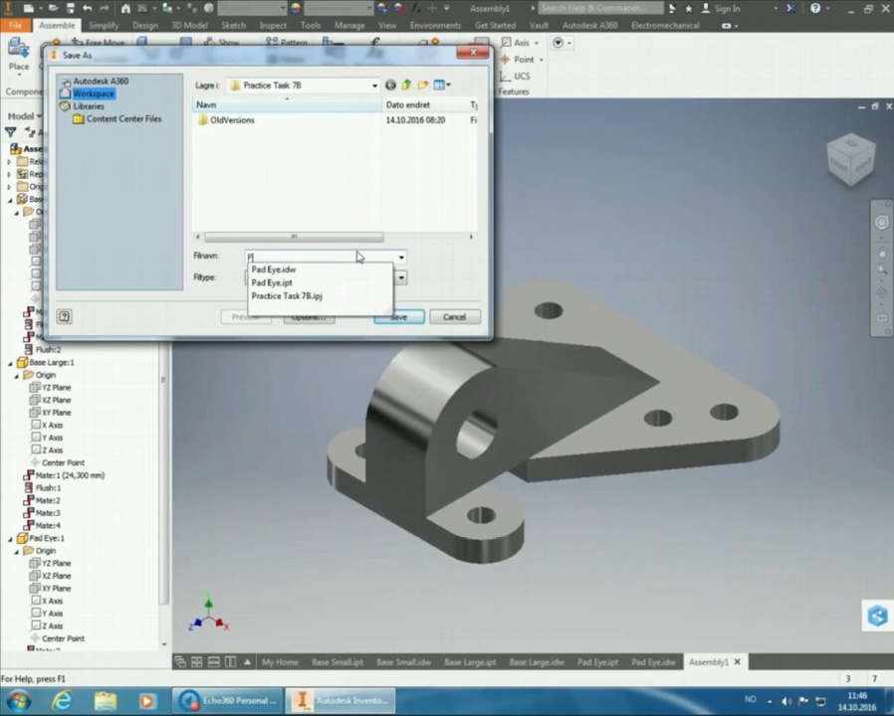
{"action": "type", "text": "ad Eye"}
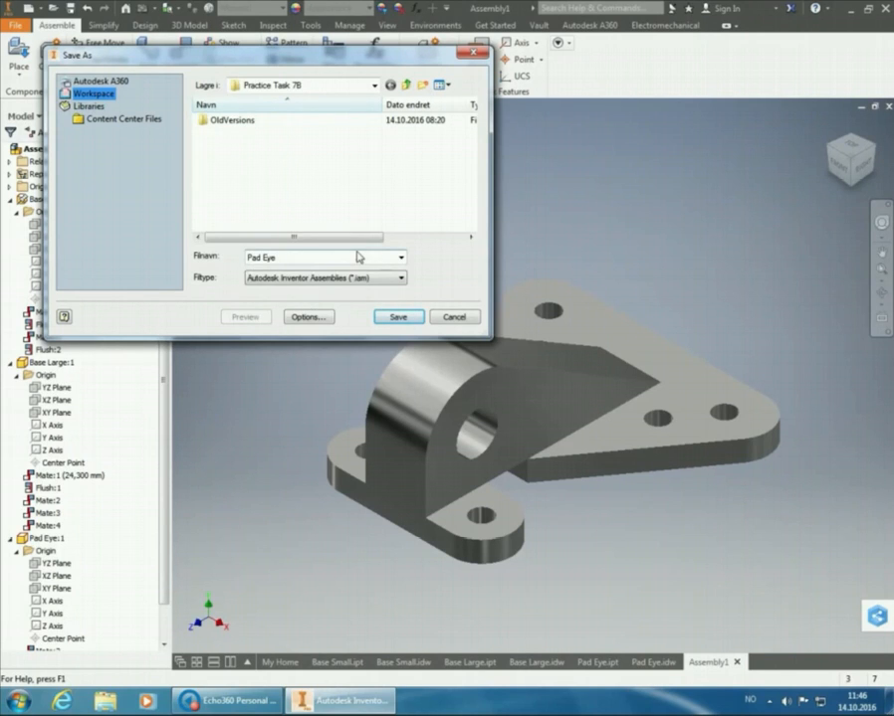
{"action": "type", "text": " ASSY"}
{"action": "left_click", "coordinate": [397, 318]}
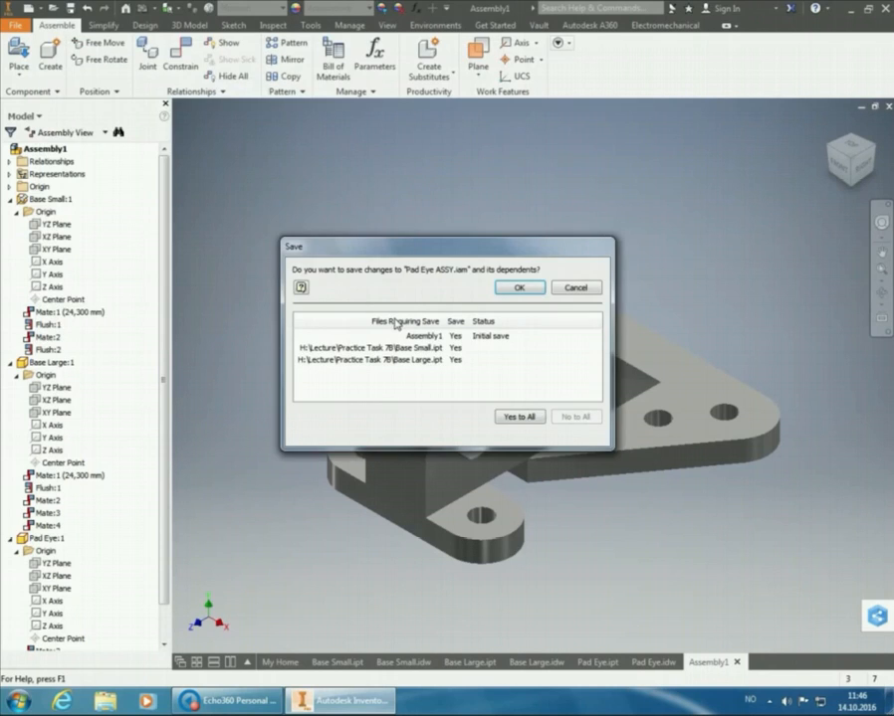
{"action": "left_click", "coordinate": [536, 290]}
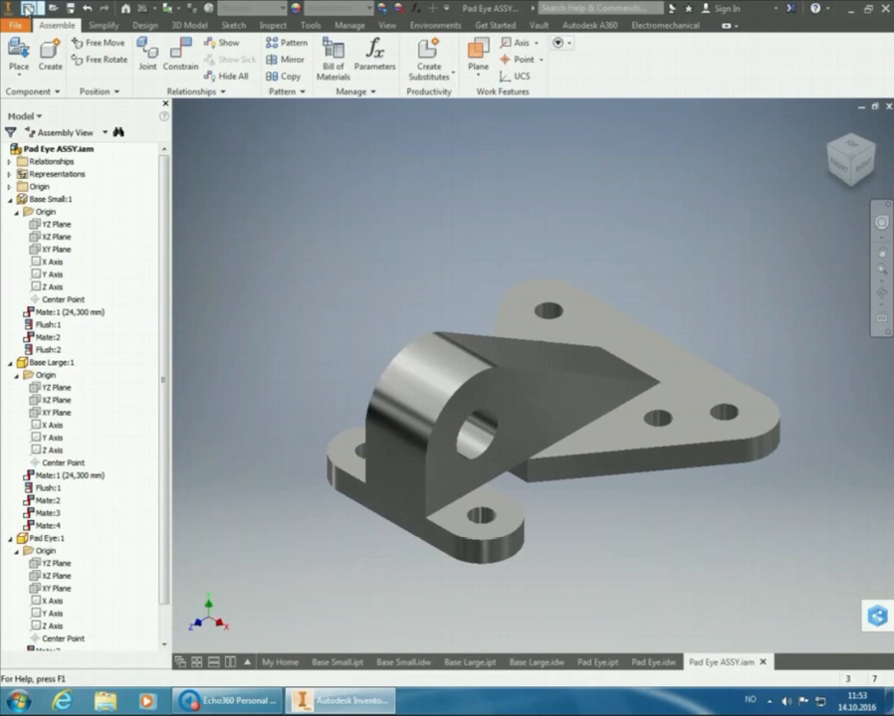
Create a new drawing from the metric ISO.idw template
{"action": "left_click", "coordinate": [28, 10]}
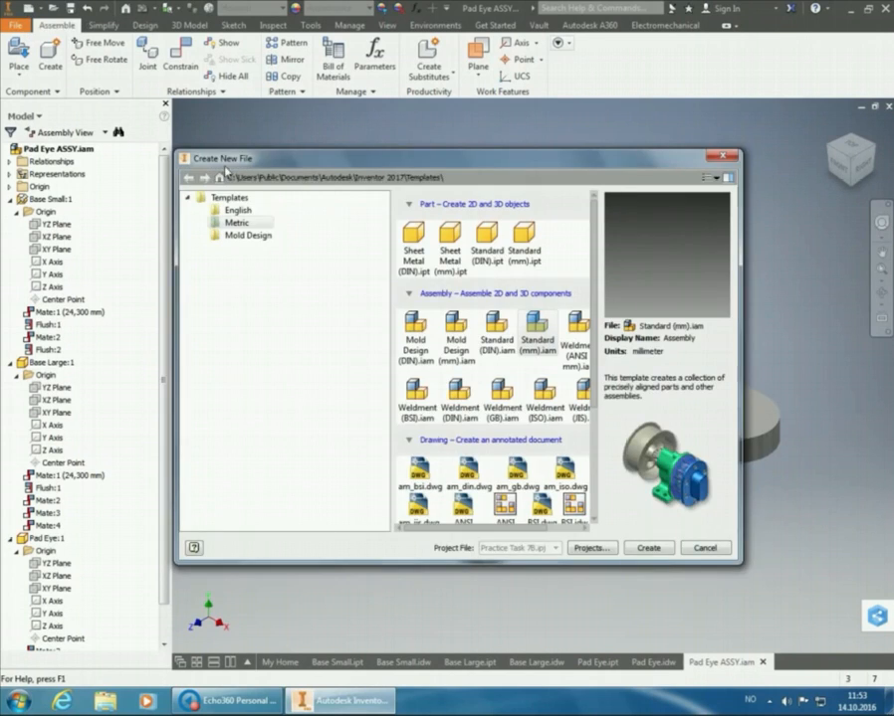
{"action": "scroll", "coordinate": [478, 332], "scroll_direction": "down", "scroll_amount": 3}
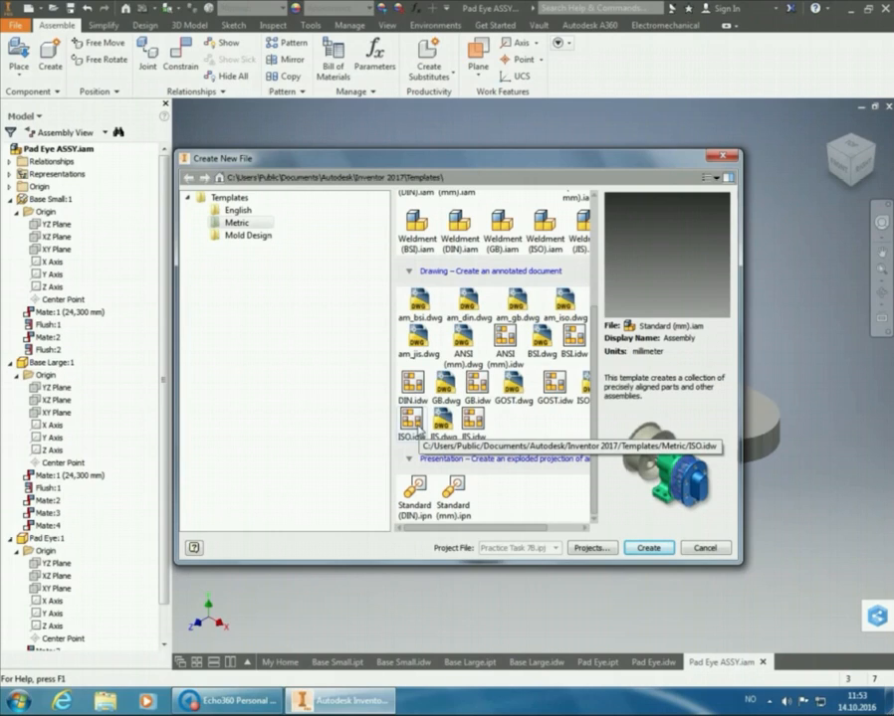
{"action": "left_click", "coordinate": [415, 426]}
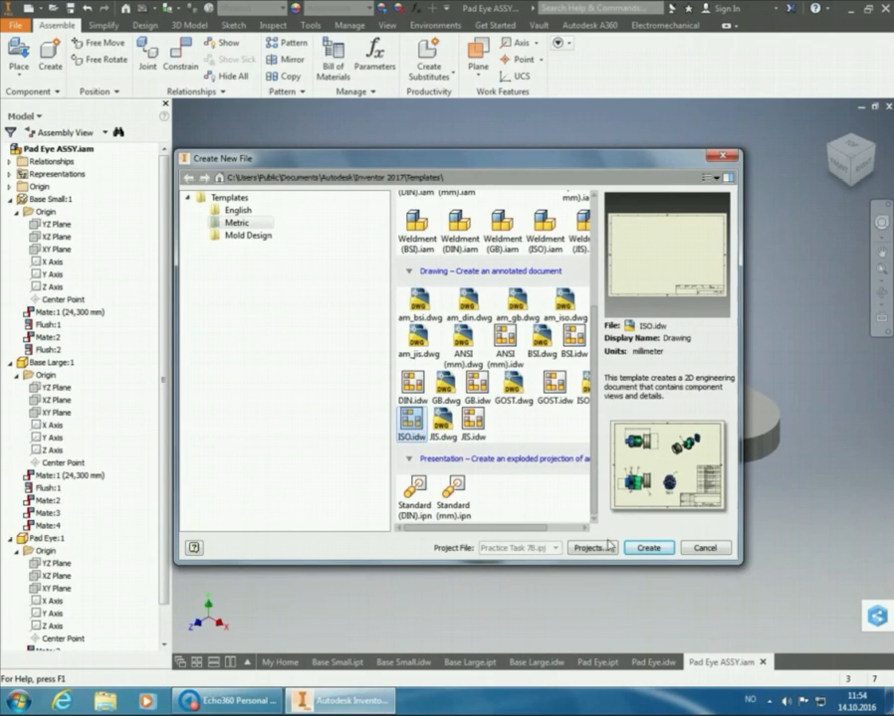
{"action": "left_click", "coordinate": [647, 548]}
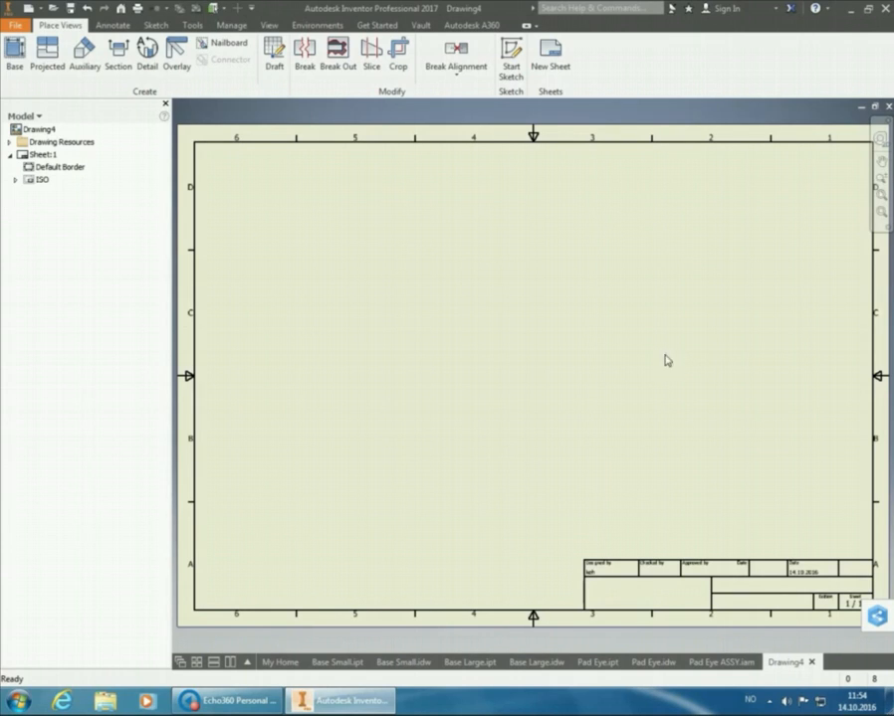
Set up a base view of Pad Eye ASSY.iam from the top with its length horizontal, and project a side view above it
{"action": "left_click", "coordinate": [16, 47]}
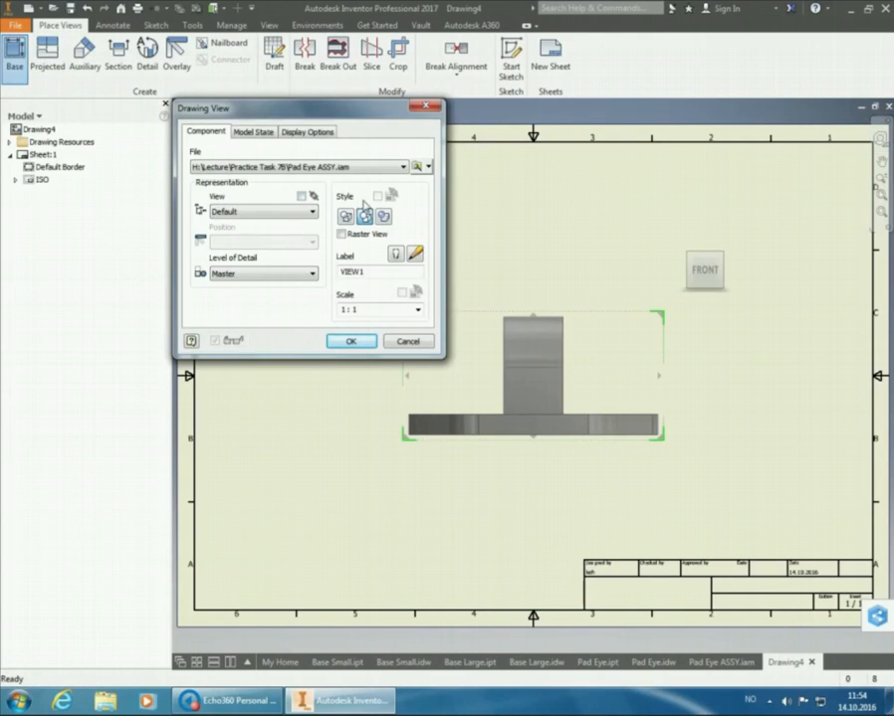
{"action": "mouse_move", "coordinate": [732, 252]}
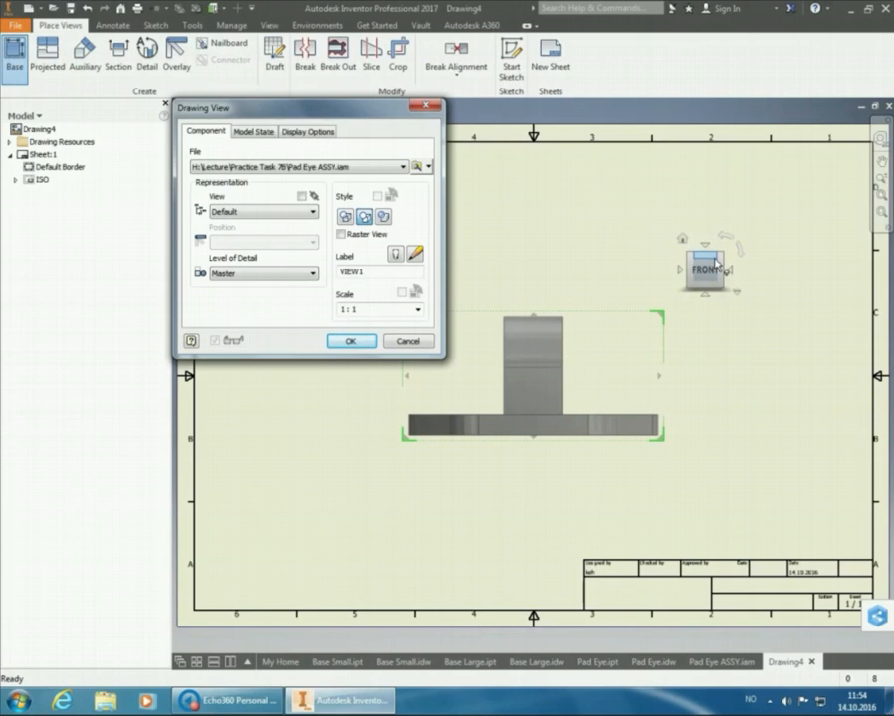
{"action": "left_click", "coordinate": [727, 284]}
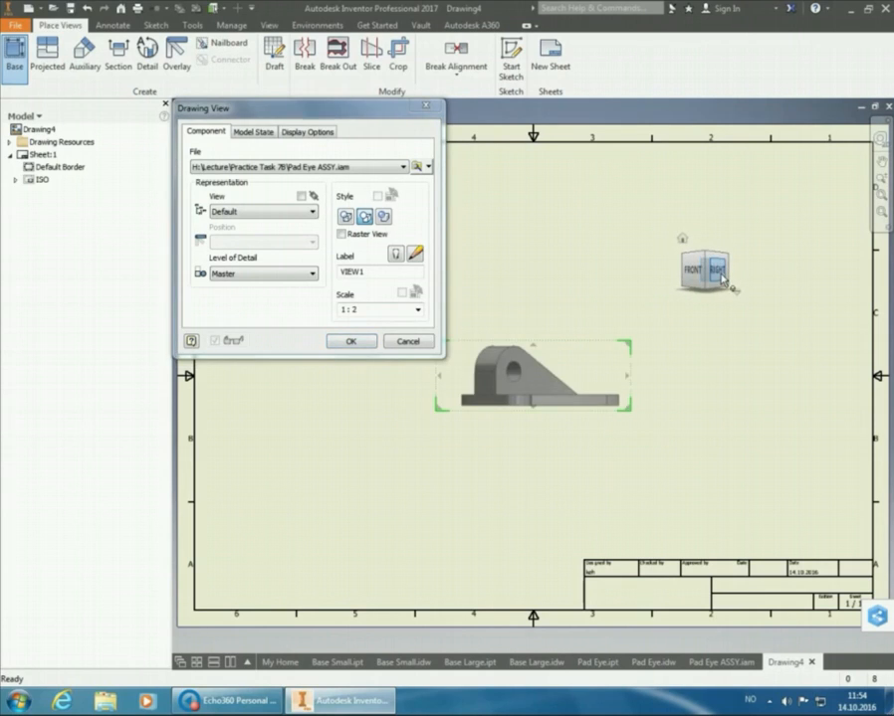
{"action": "left_click", "coordinate": [714, 265]}
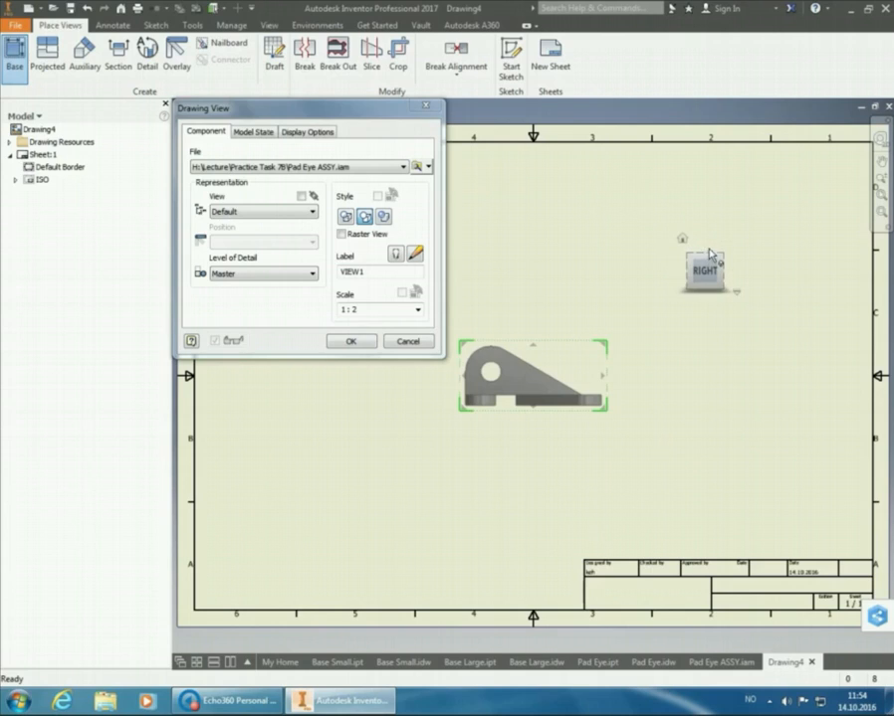
{"action": "left_click", "coordinate": [704, 245]}
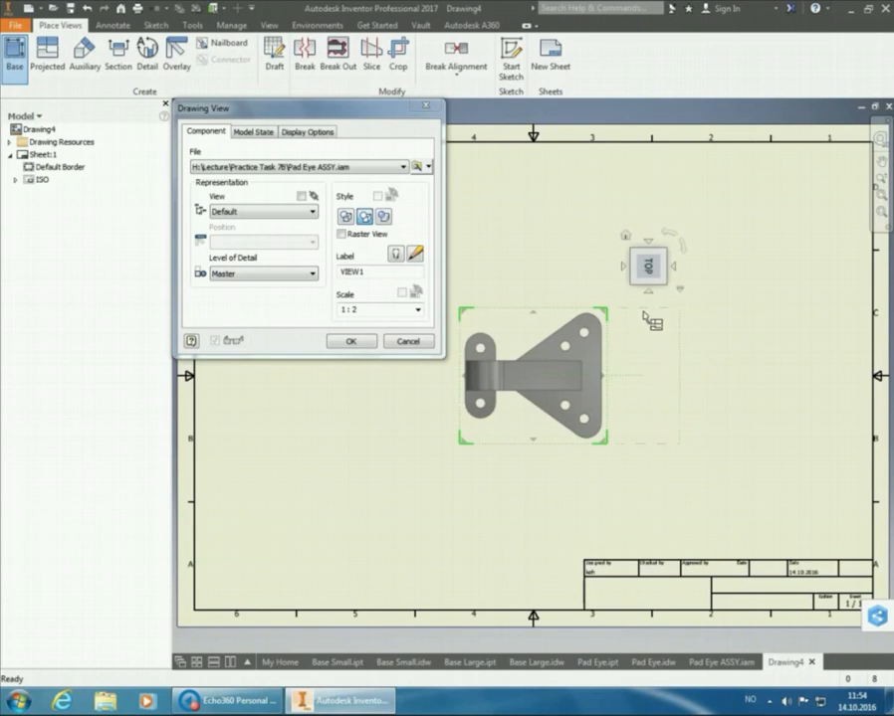
{"action": "left_click", "coordinate": [567, 215]}
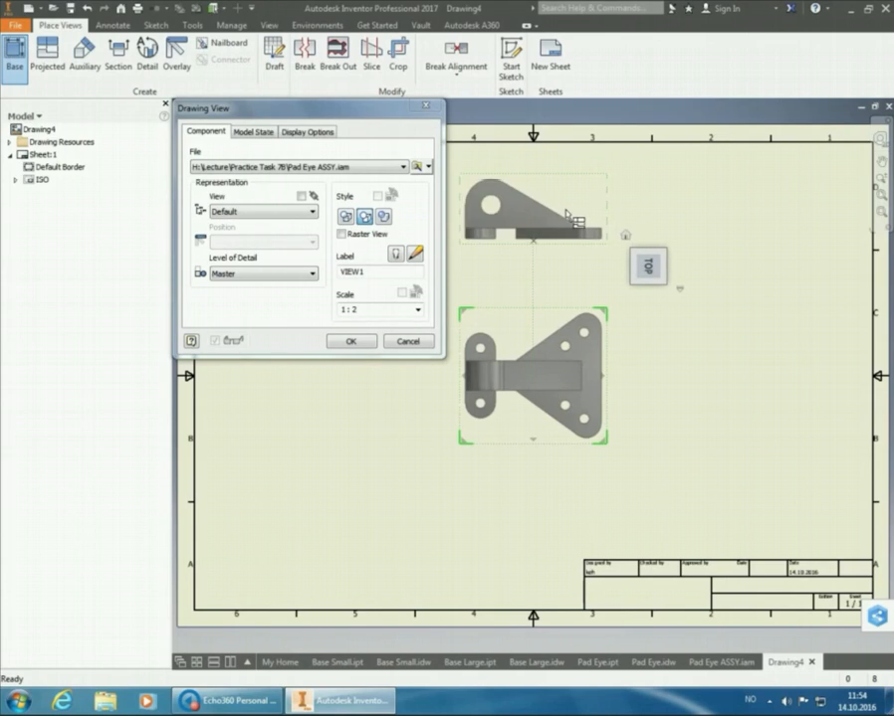
Create both views at 1:1 scale and move the base view to the lower left area of the sheet
{"action": "left_click", "coordinate": [417, 309]}
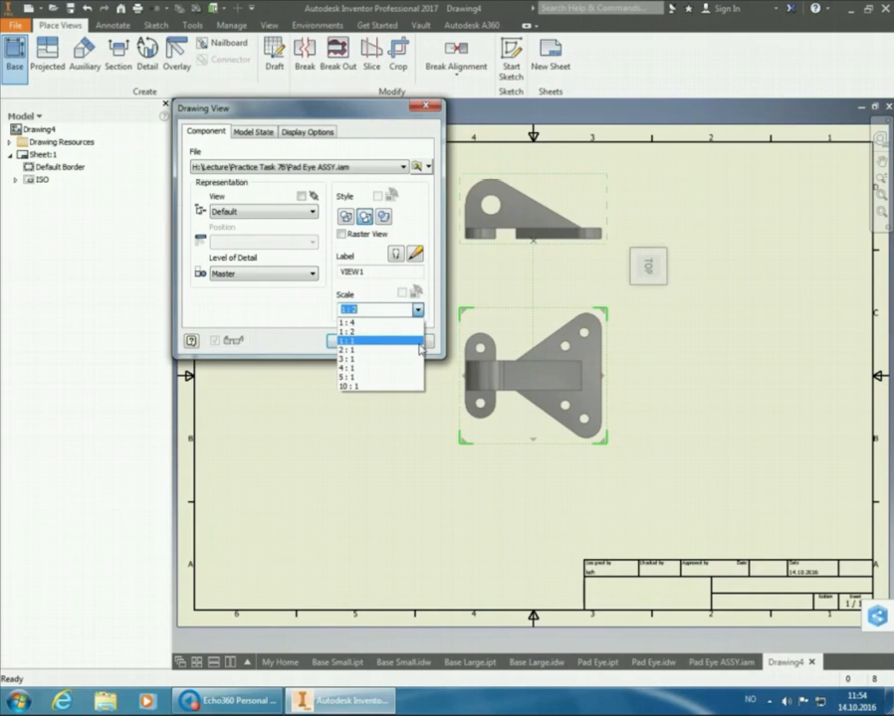
{"action": "left_click", "coordinate": [419, 342]}
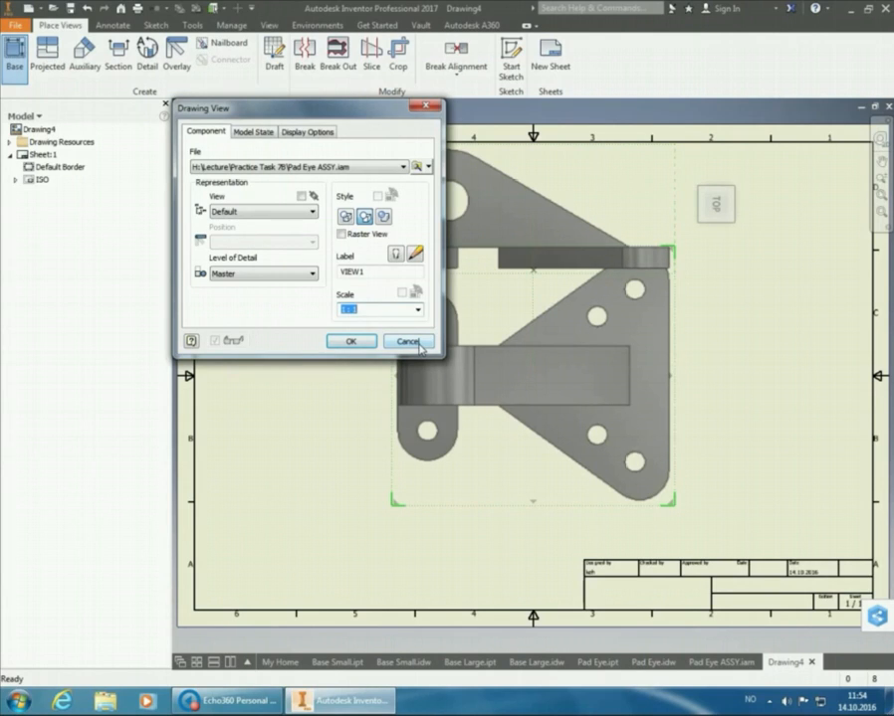
{"action": "left_click", "coordinate": [352, 342]}
{"action": "left_click_drag", "start_coordinate": [393, 295], "coordinate": [255, 364]}
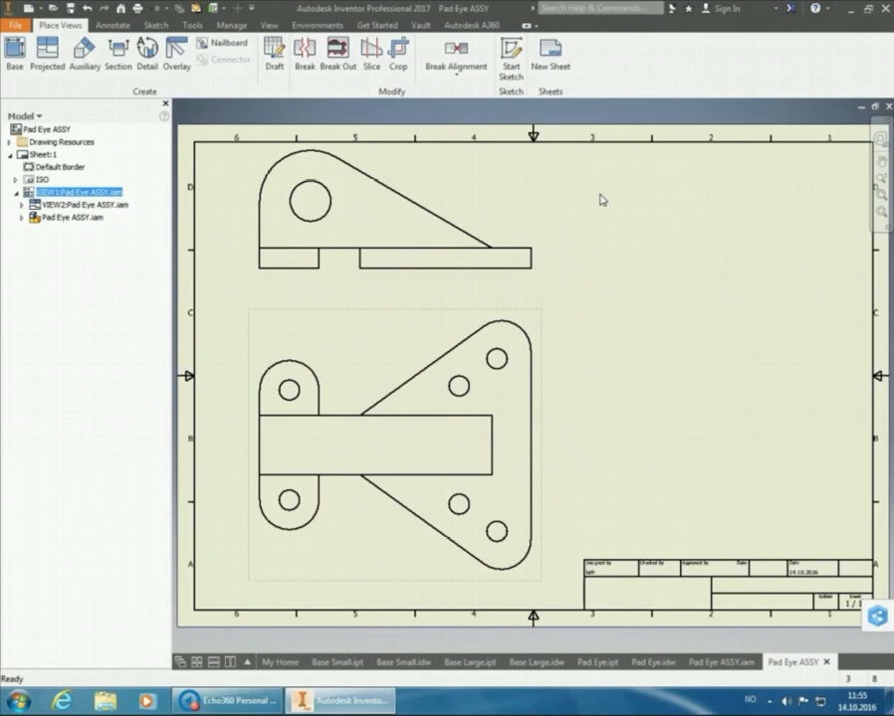
Project an end view from the upper side view and create it in the upper right area of the sheet
{"action": "right_click", "coordinate": [522, 192]}
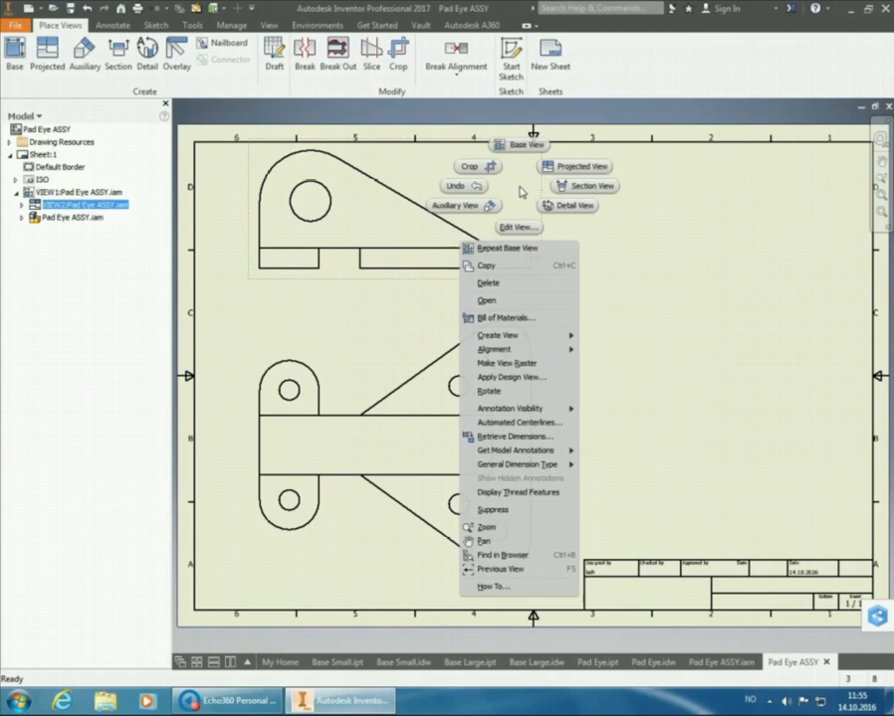
{"action": "left_click", "coordinate": [580, 166]}
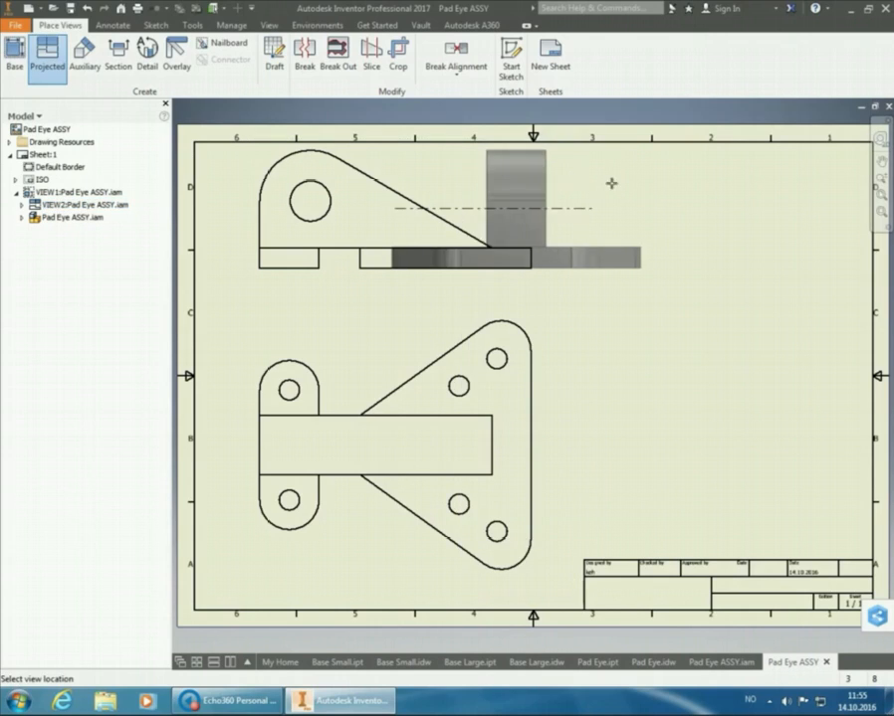
{"action": "left_click", "coordinate": [804, 186]}
{"action": "right_click", "coordinate": [797, 181]}
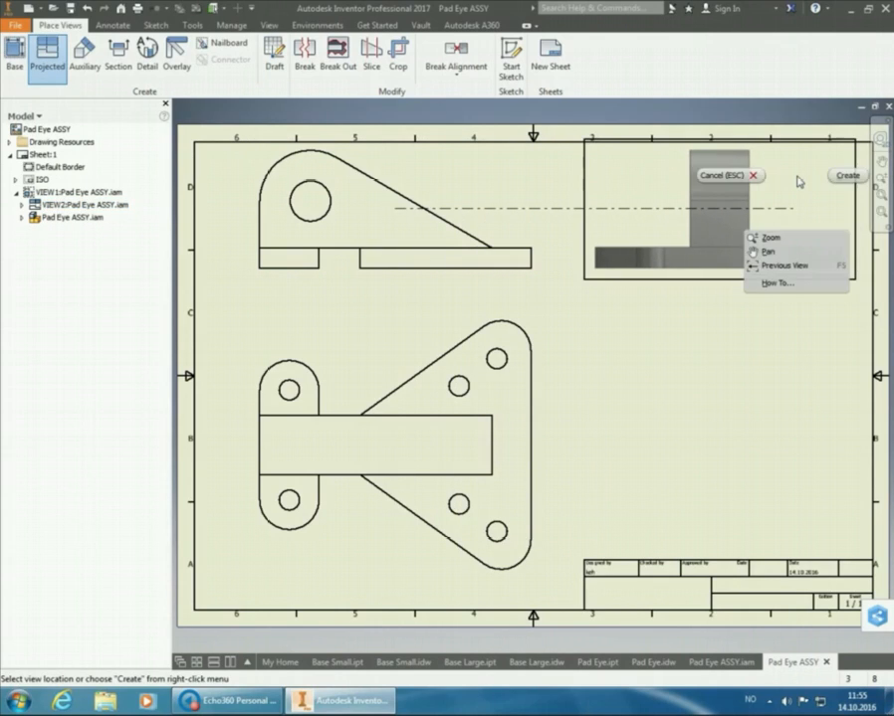
{"action": "left_click", "coordinate": [844, 175]}
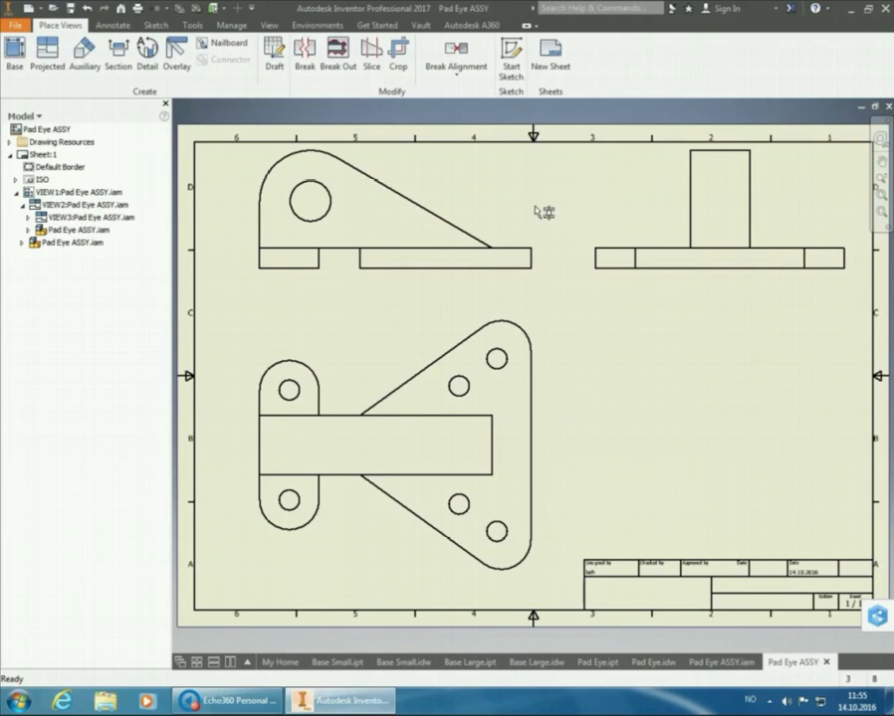
Dimension the gap between the two base plates in the side view, using the Default - Method dimension style, and place it below
{"action": "left_click", "coordinate": [112, 25]}
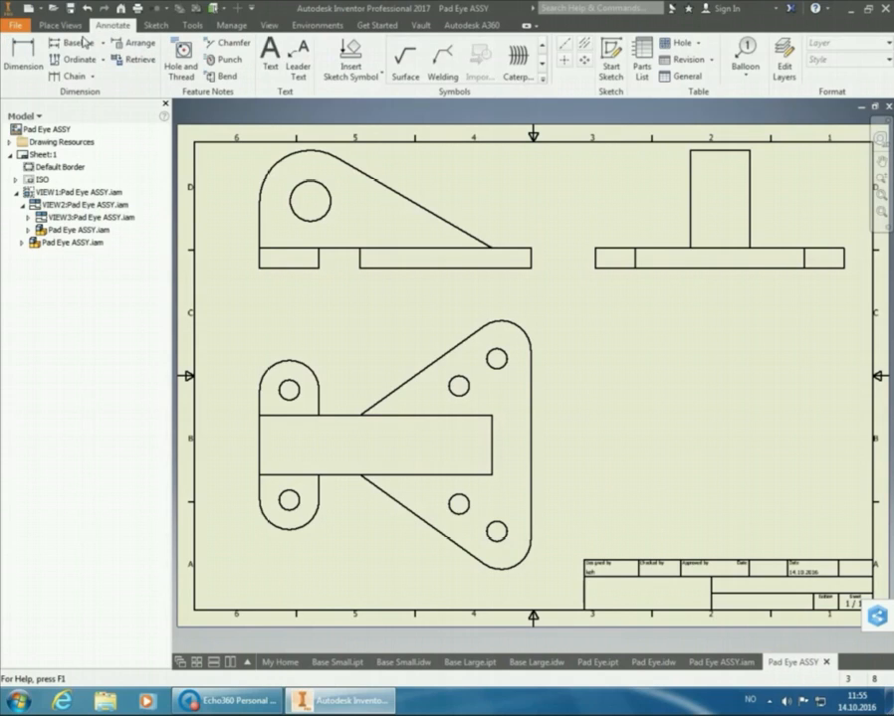
{"action": "left_click", "coordinate": [8, 67]}
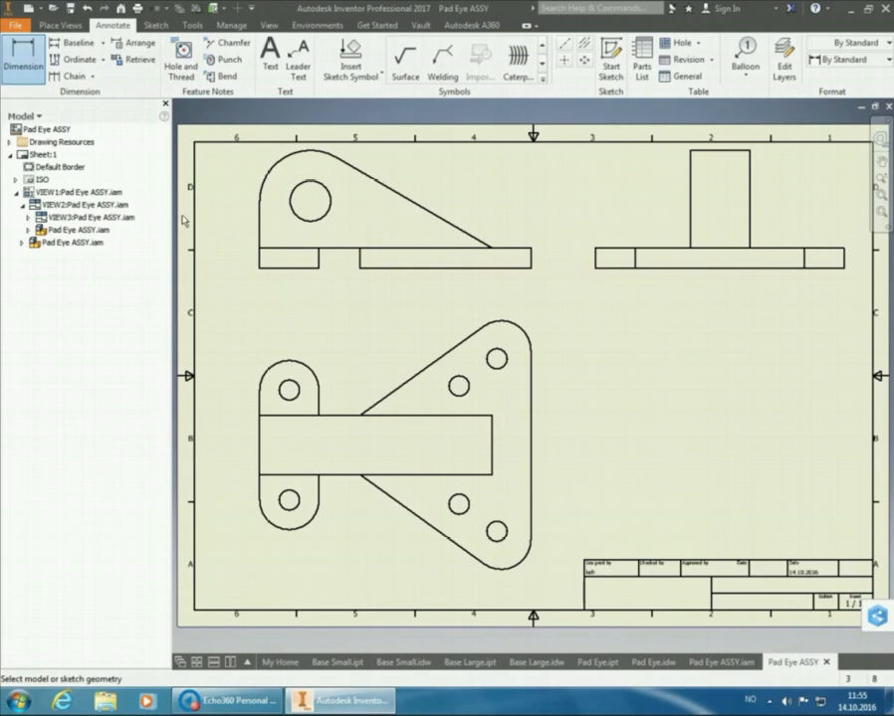
{"action": "left_click", "coordinate": [320, 264]}
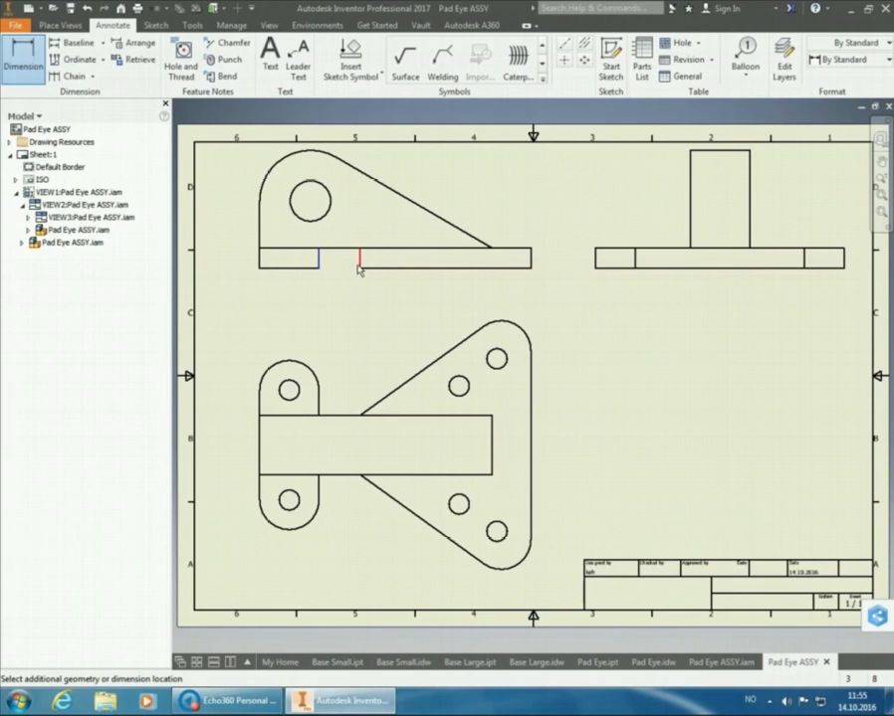
{"action": "left_click", "coordinate": [360, 267]}
{"action": "left_click", "coordinate": [846, 60]}
{"action": "left_click", "coordinate": [835, 87]}
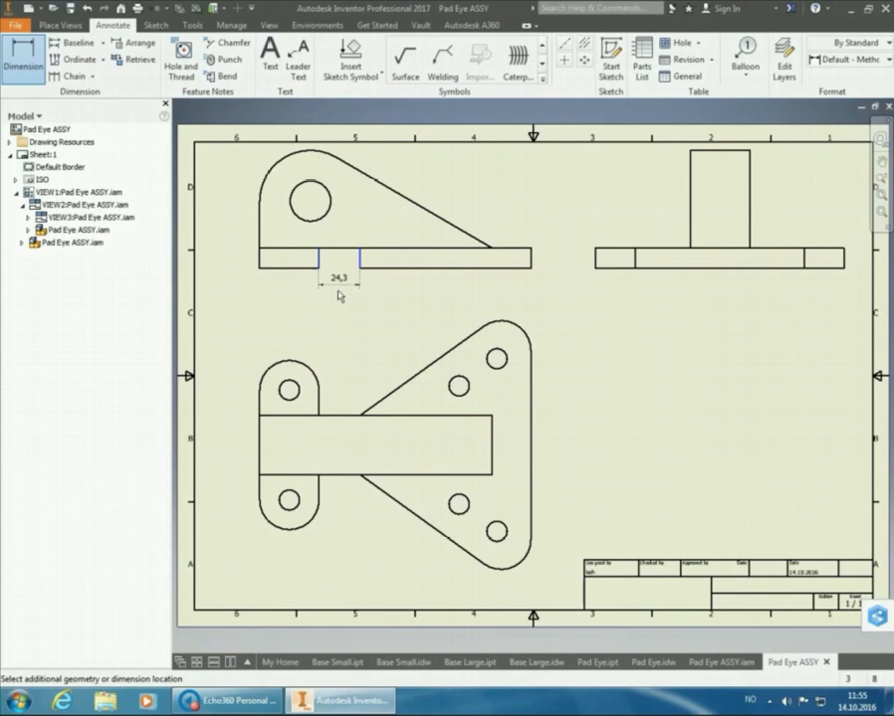
{"action": "left_click", "coordinate": [339, 295]}
{"action": "left_click", "coordinate": [414, 281]}
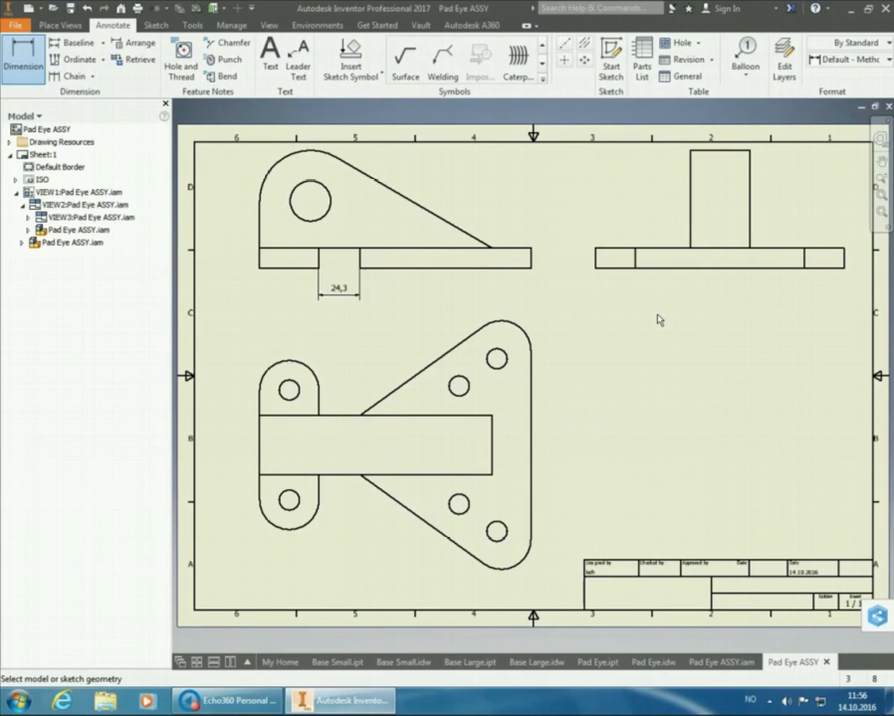
Create a horizontal centerline through the top view, from the pad eye's left edge to the large base's right edge
{"action": "left_click", "coordinate": [566, 45]}
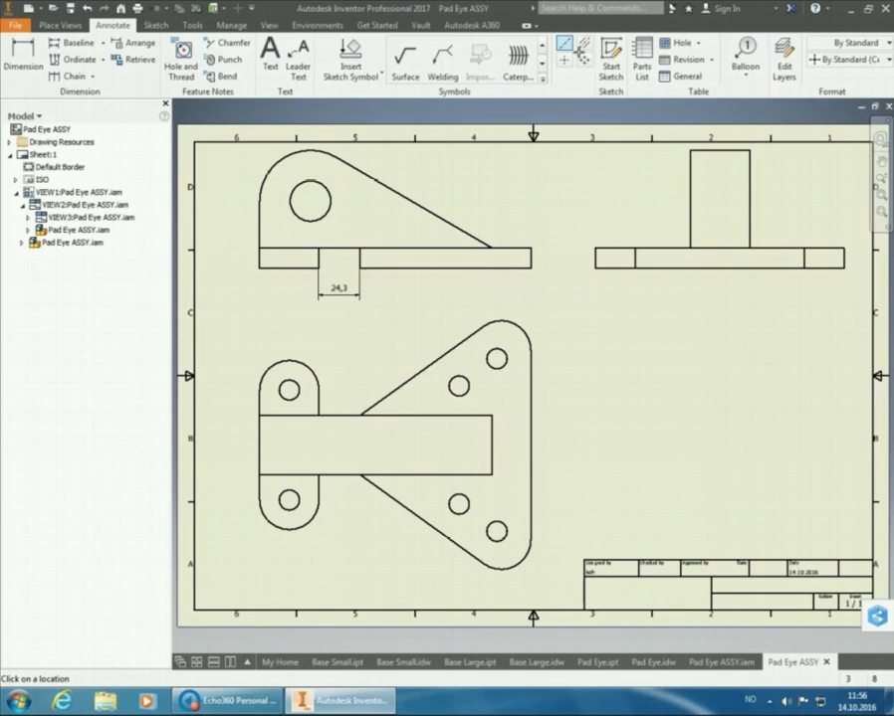
{"action": "left_click", "coordinate": [261, 439]}
{"action": "left_click", "coordinate": [535, 447]}
{"action": "right_click", "coordinate": [589, 426]}
{"action": "left_click", "coordinate": [644, 426]}
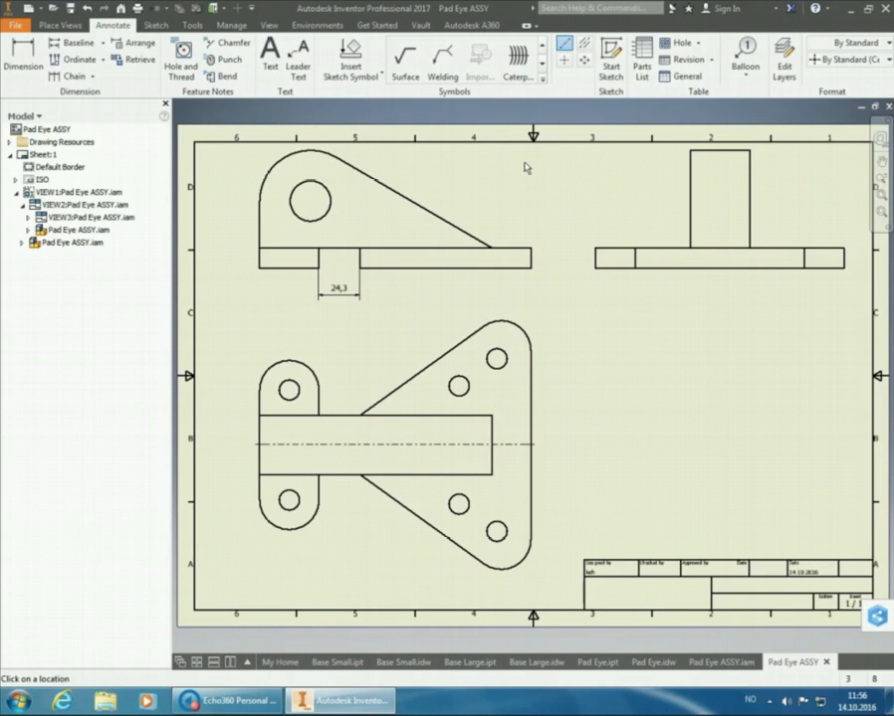
Start a welding symbol at the pad eye's lower left corner in the end view, with its leader running up and left
{"action": "left_click", "coordinate": [442, 74]}
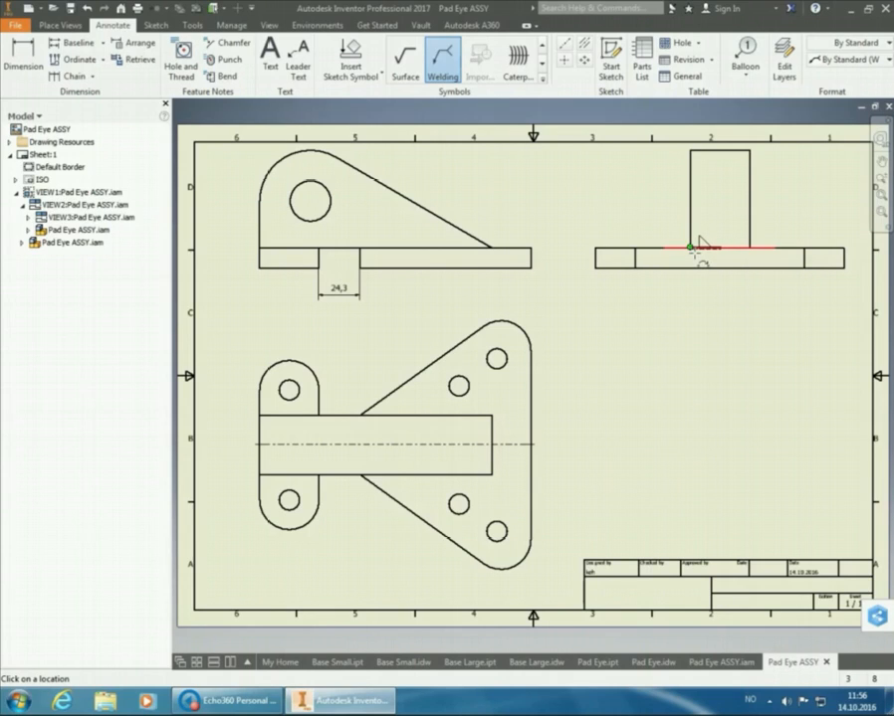
{"action": "mouse_move", "coordinate": [695, 249]}
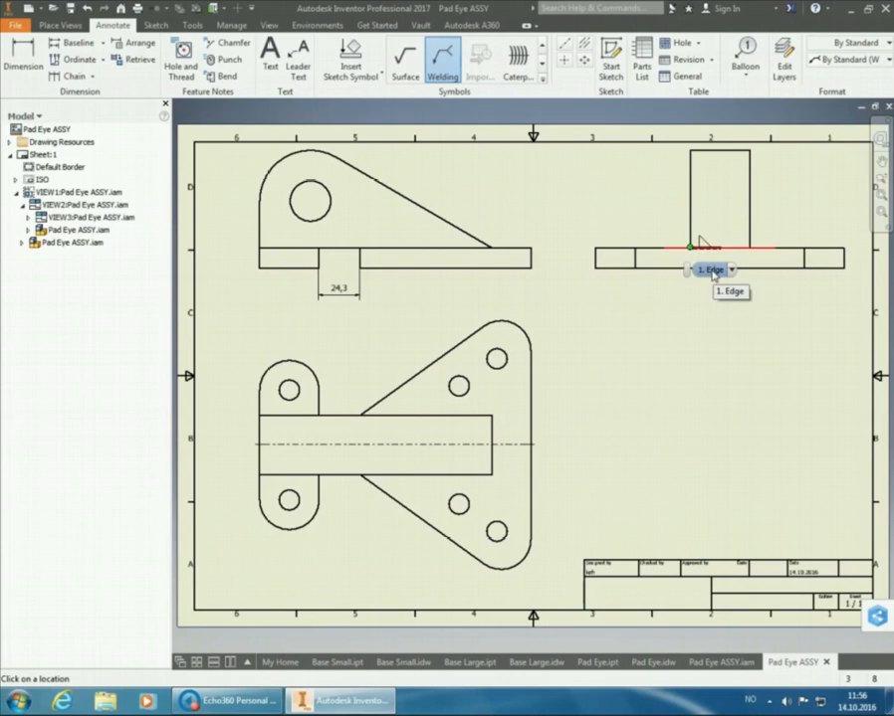
{"action": "left_click", "coordinate": [693, 247]}
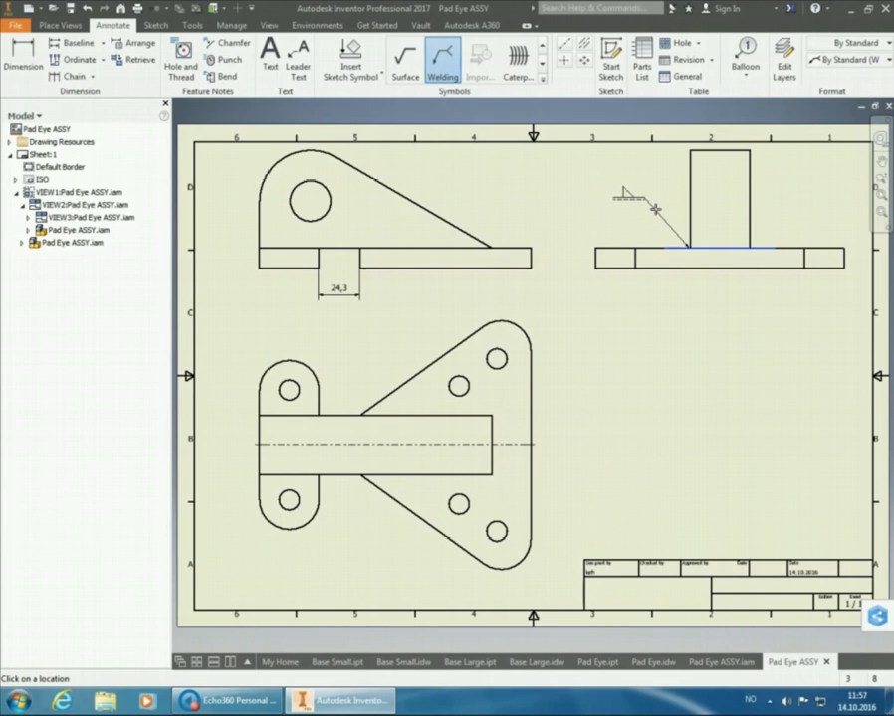
{"action": "right_click", "coordinate": [644, 198]}
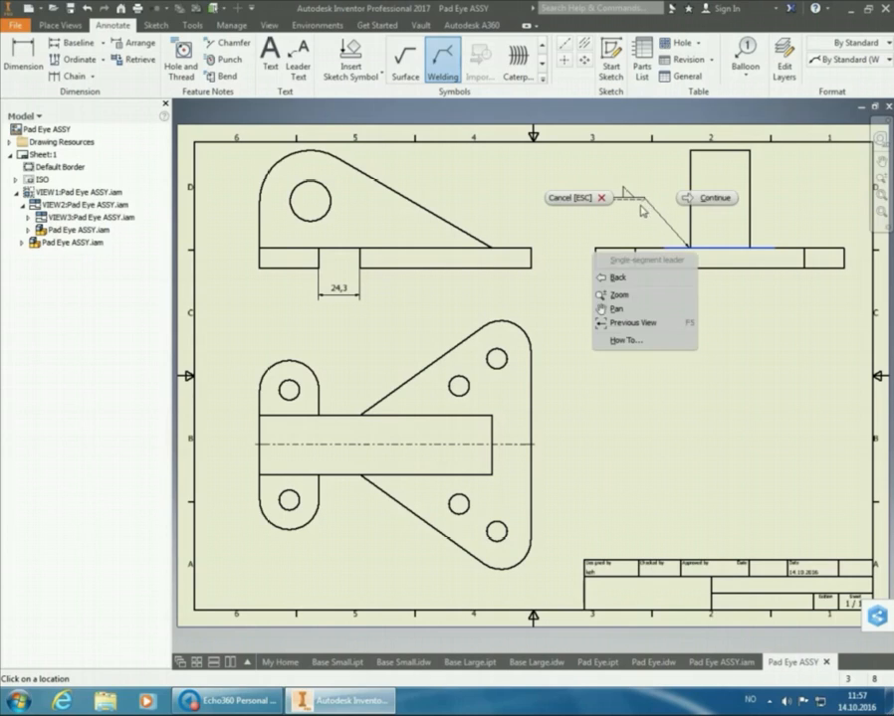
{"action": "left_click", "coordinate": [707, 200]}
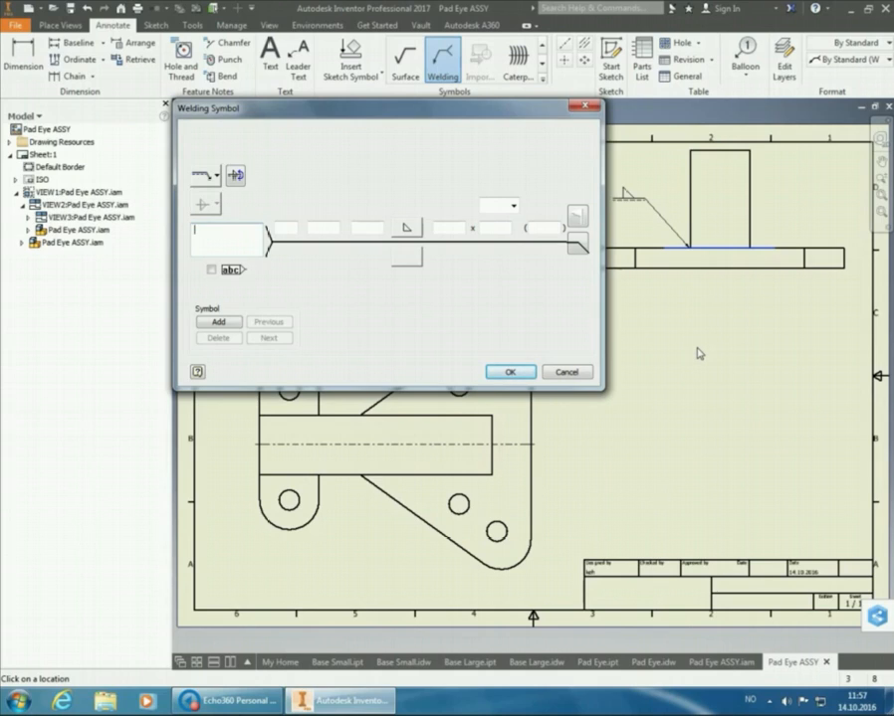
Set the weld size above the symbol's reference line to a 3
{"action": "left_click", "coordinate": [294, 234]}
{"action": "type", "text": "a"}
{"action": "left_click", "coordinate": [322, 228]}
{"action": "type", "text": "3"}
{"action": "key", "text": "Tab"}
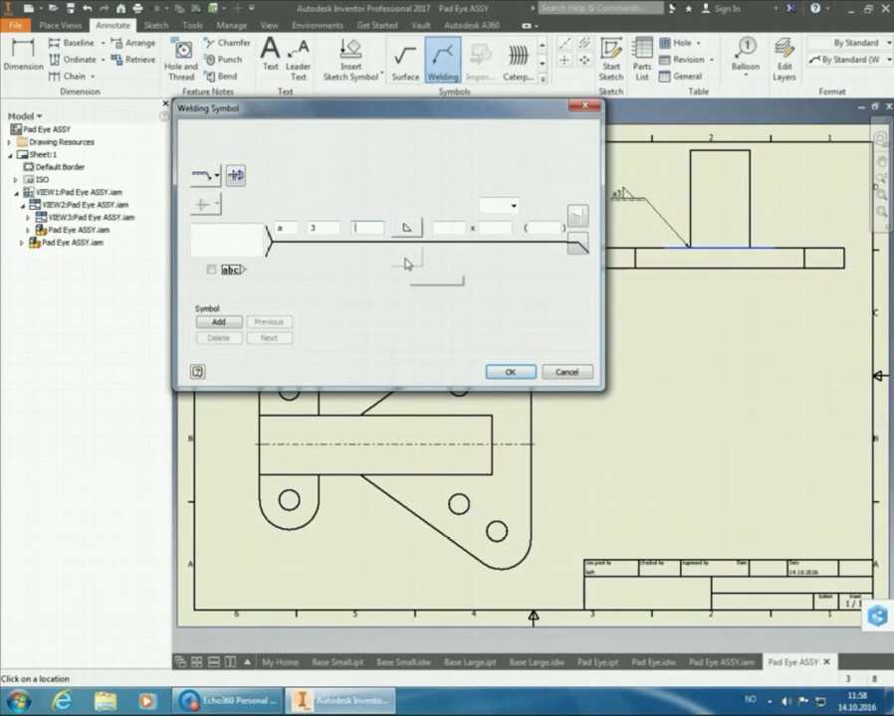
Add a fillet weld below the symbol's reference line and set its size to a 3
{"action": "left_click", "coordinate": [405, 257]}
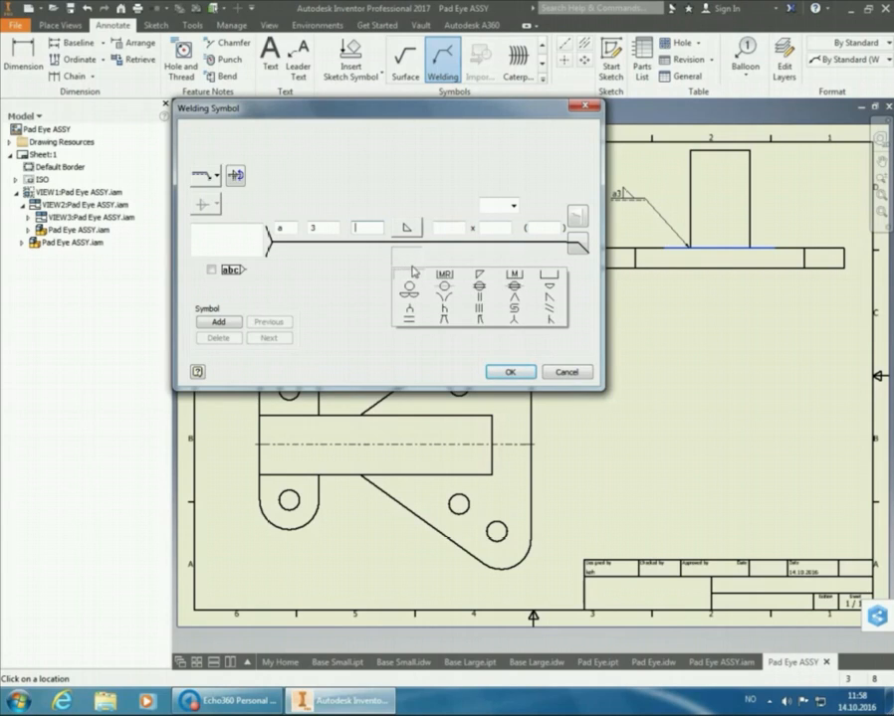
{"action": "left_click", "coordinate": [479, 278]}
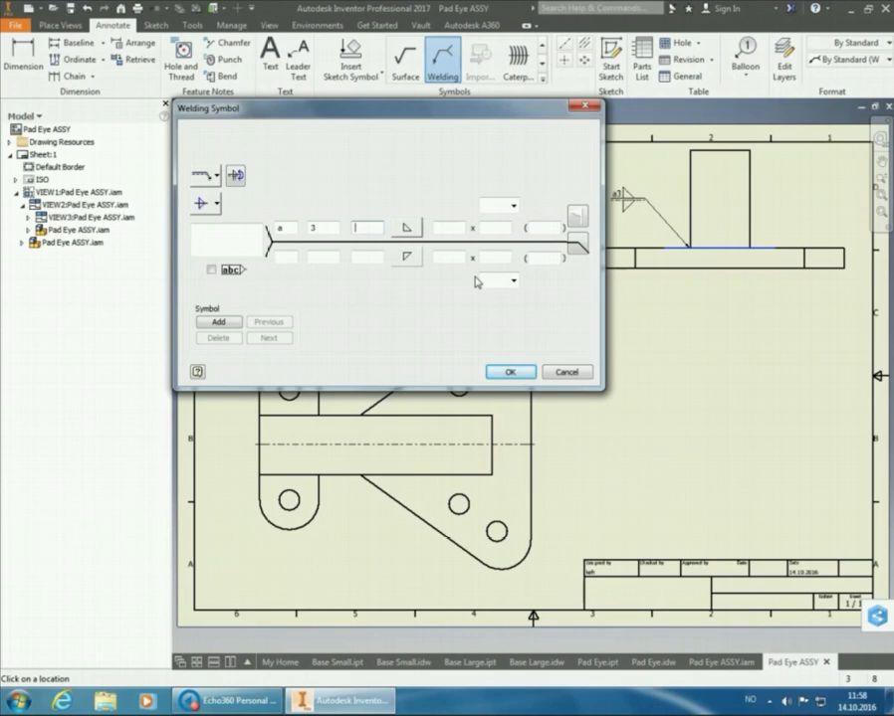
{"action": "left_click", "coordinate": [289, 257]}
{"action": "type", "text": "a"}
{"action": "key", "text": "Tab"}
{"action": "type", "text": "3"}
{"action": "left_click", "coordinate": [487, 260]}
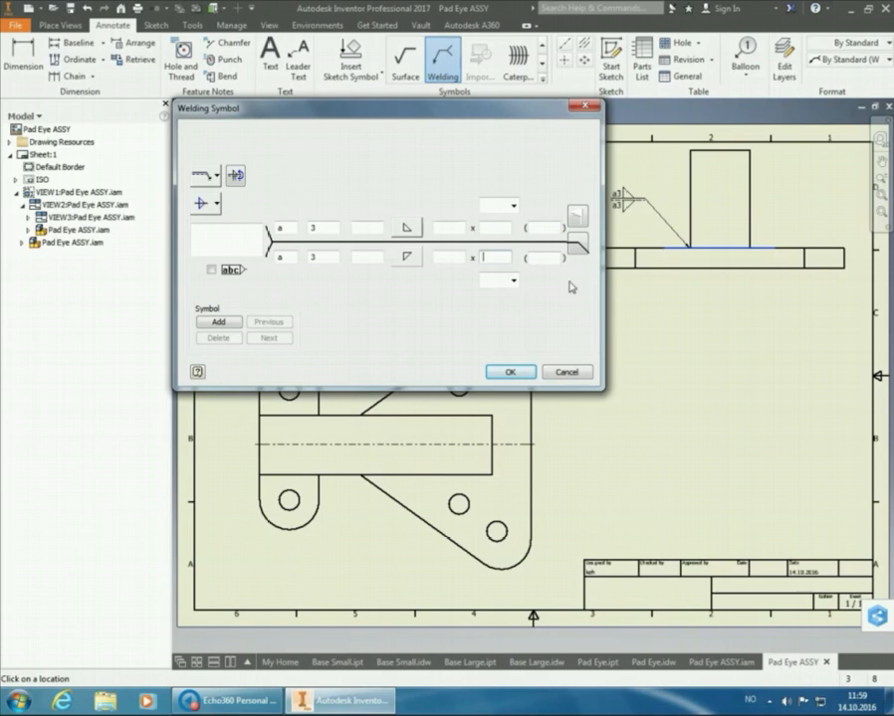
Finish the welding symbol with the all-around option left off
{"action": "left_click", "coordinate": [577, 249]}
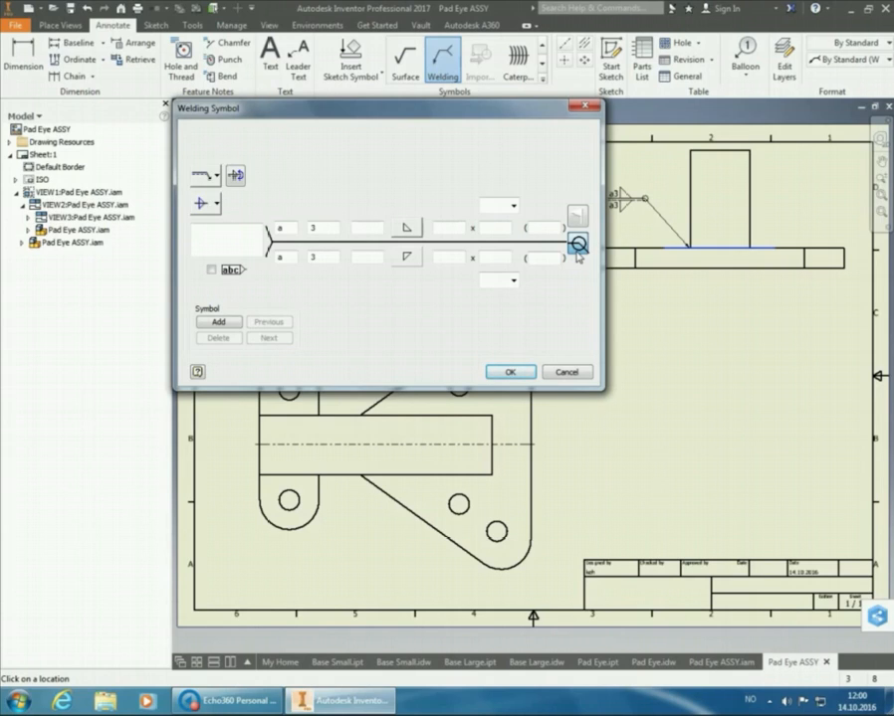
{"action": "left_click", "coordinate": [577, 251]}
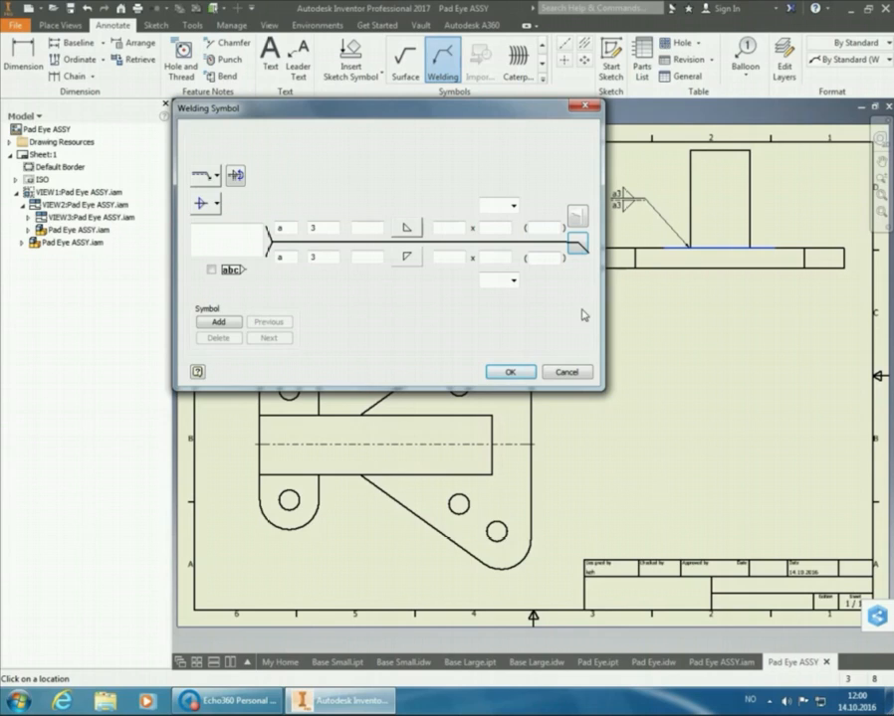
{"action": "left_click", "coordinate": [513, 375]}
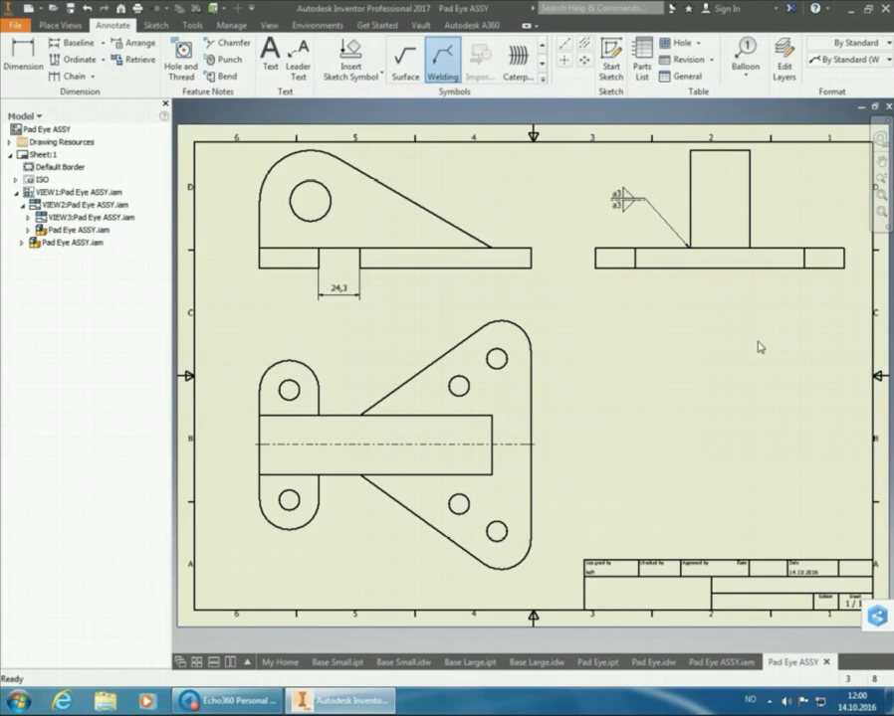
{"action": "key", "text": "Escape"}
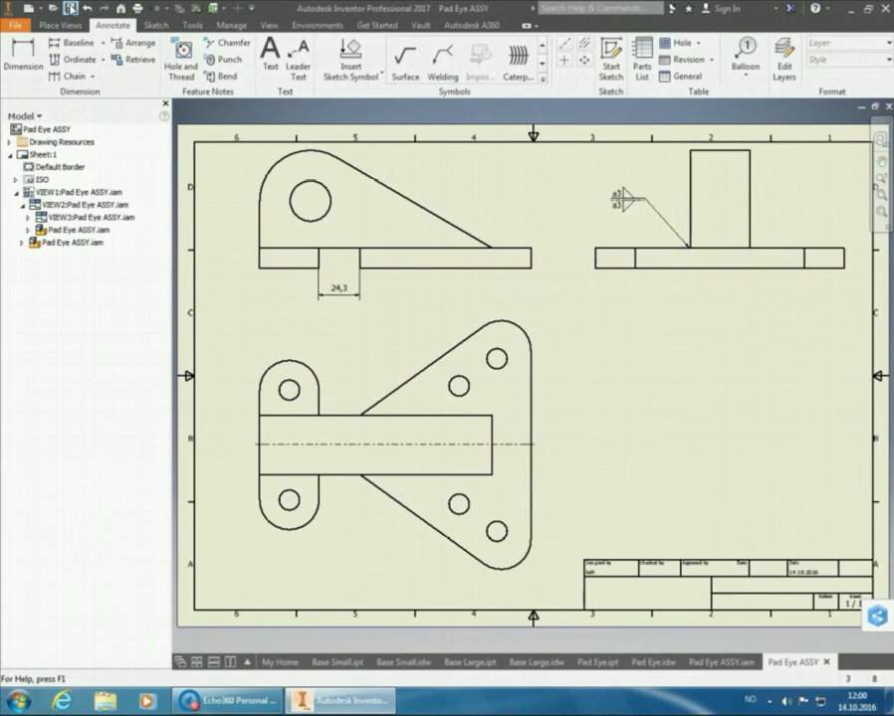
Save the drawing as Pad Eye ASSY.idw and close Inventor
{"action": "left_click", "coordinate": [56, 8]}
{"action": "left_click", "coordinate": [398, 315]}
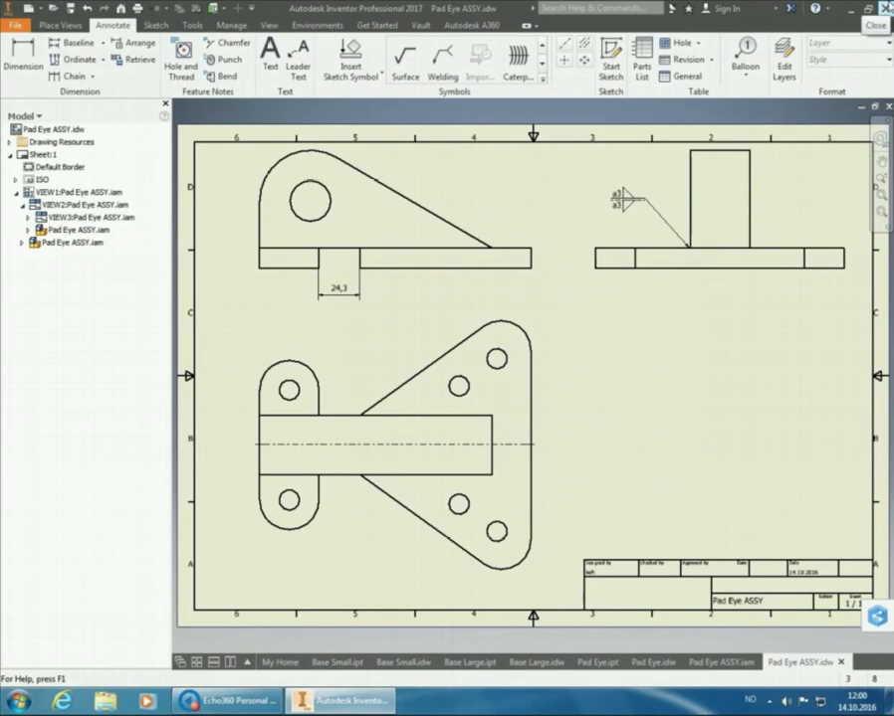
{"action": "left_click", "coordinate": [887, 8]}
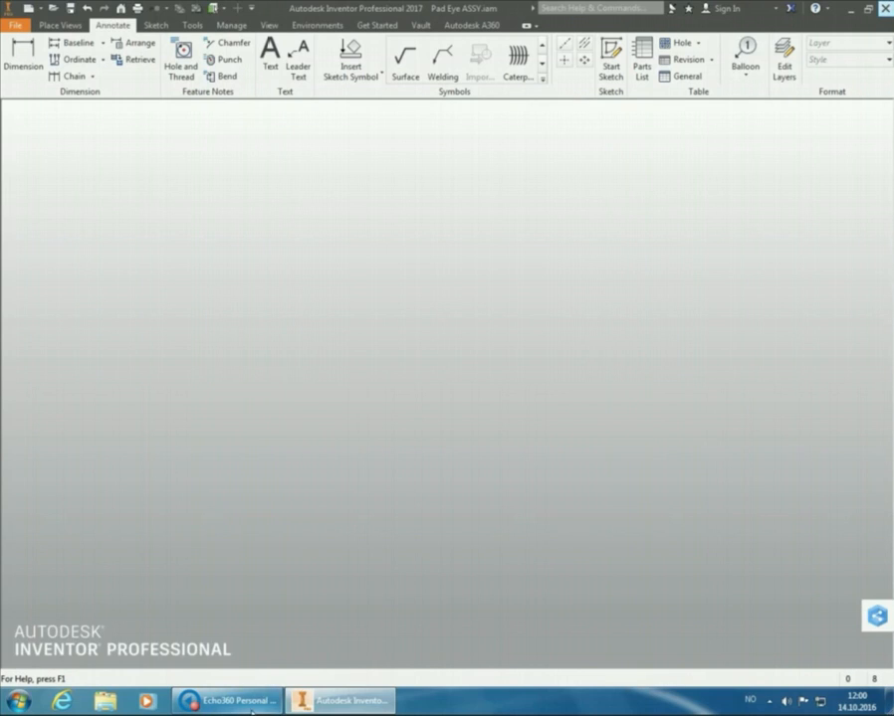